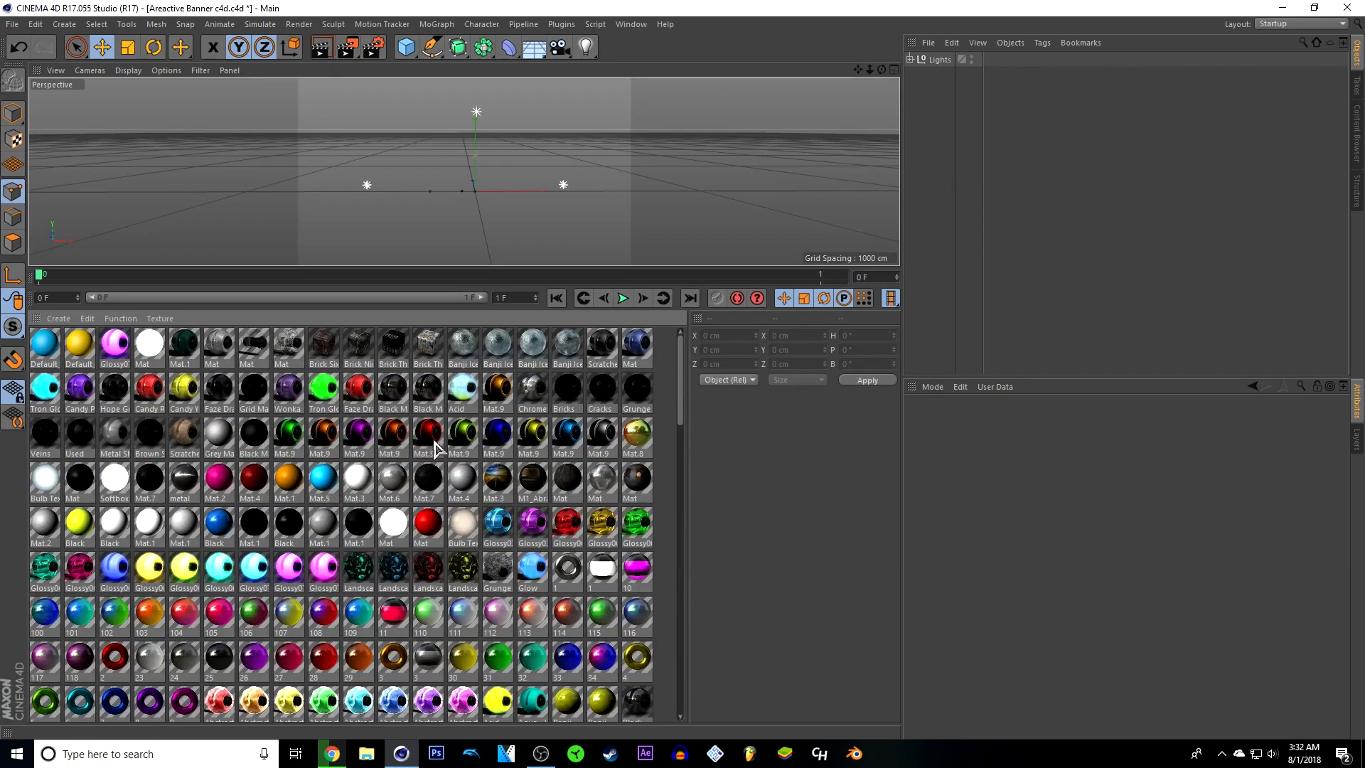
drag(521, 268, 522, 604)
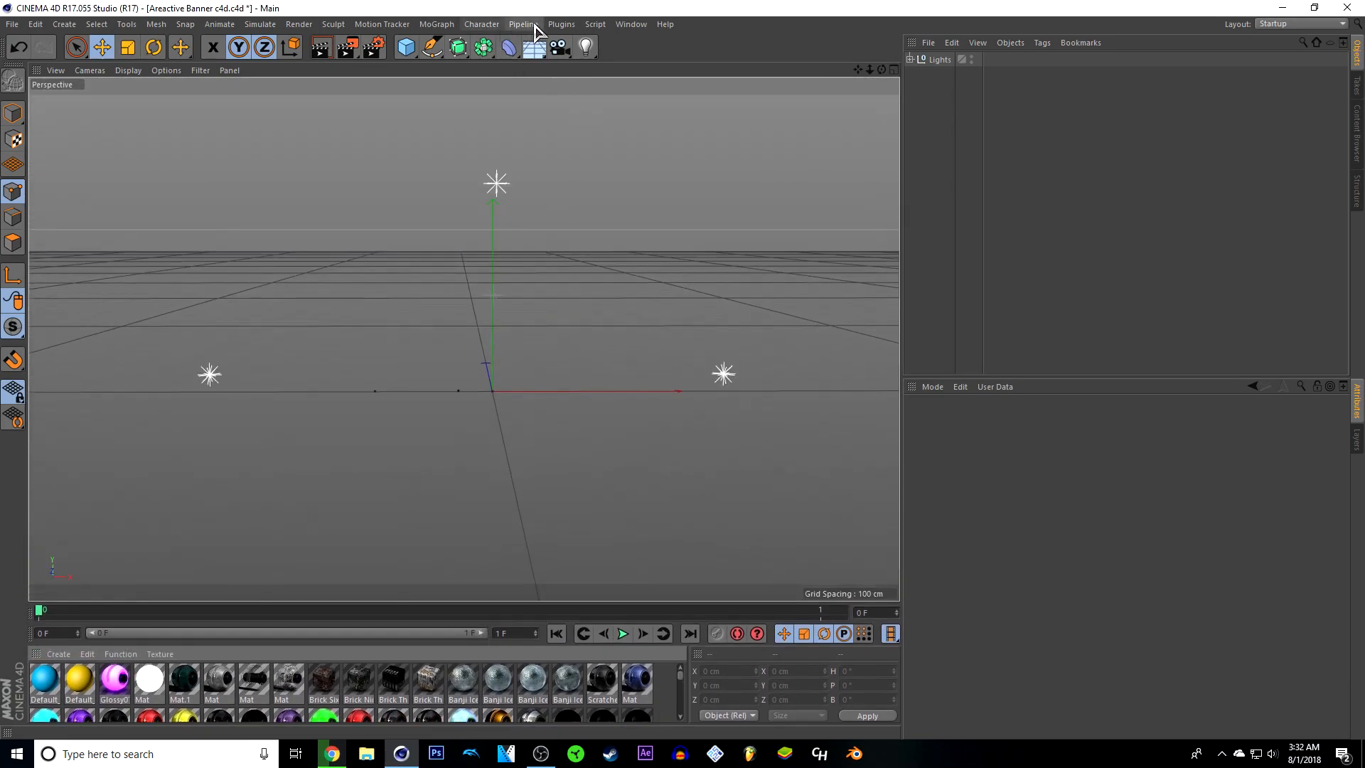
click(556, 24)
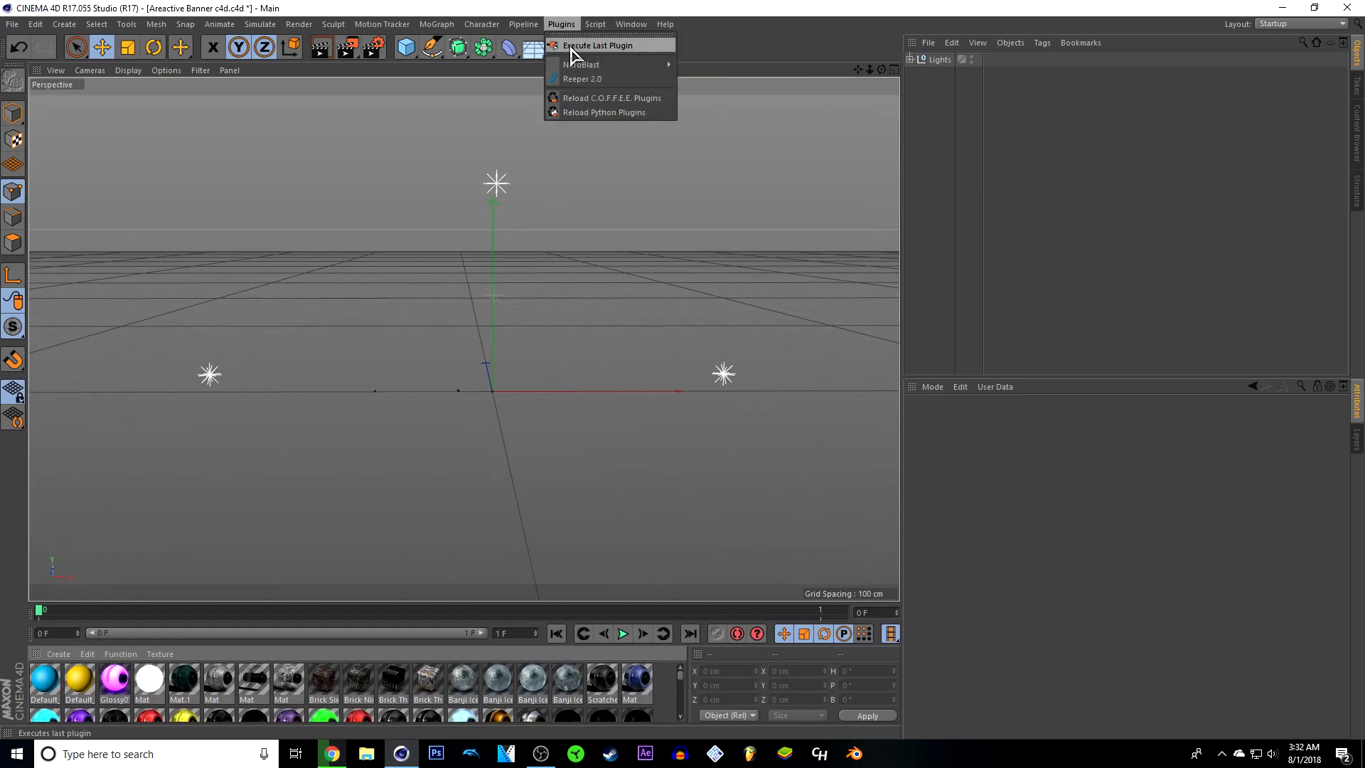
mouse_move(581, 66)
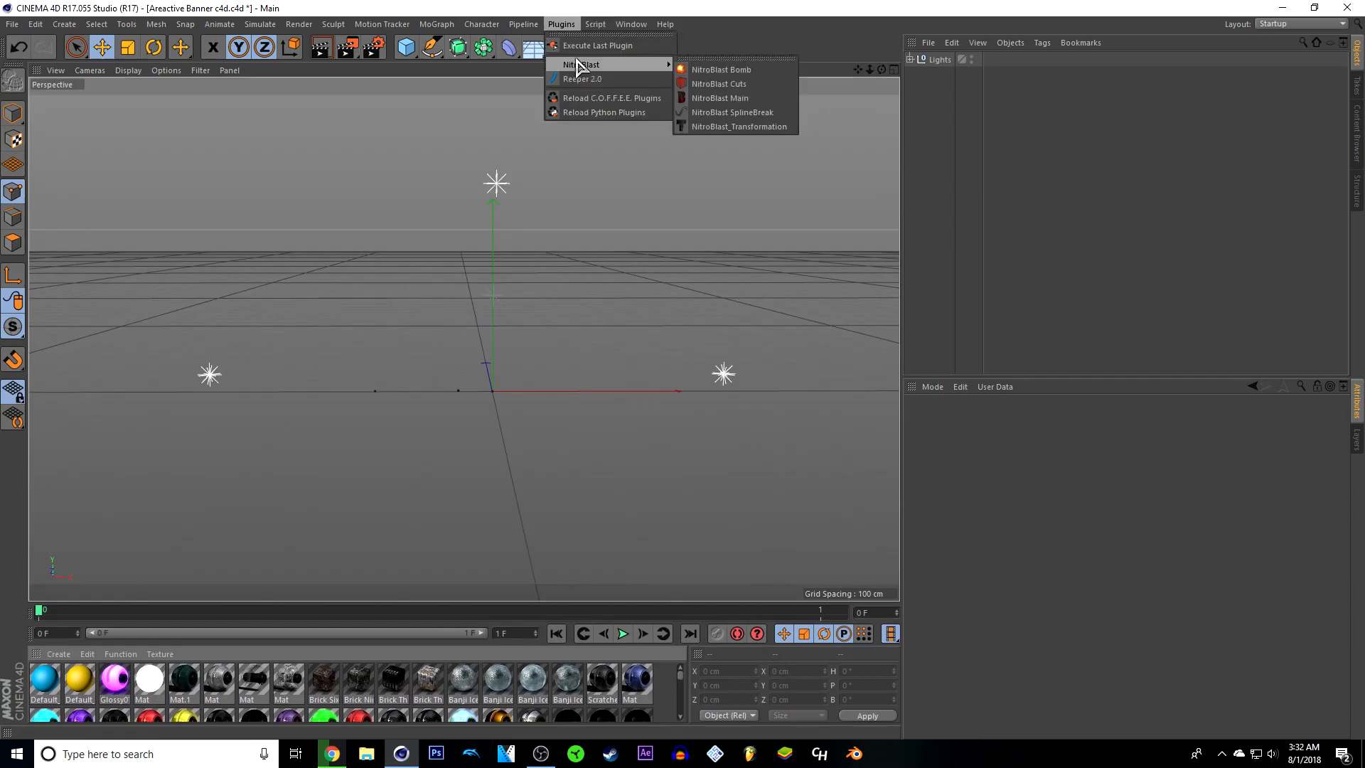
click(712, 48)
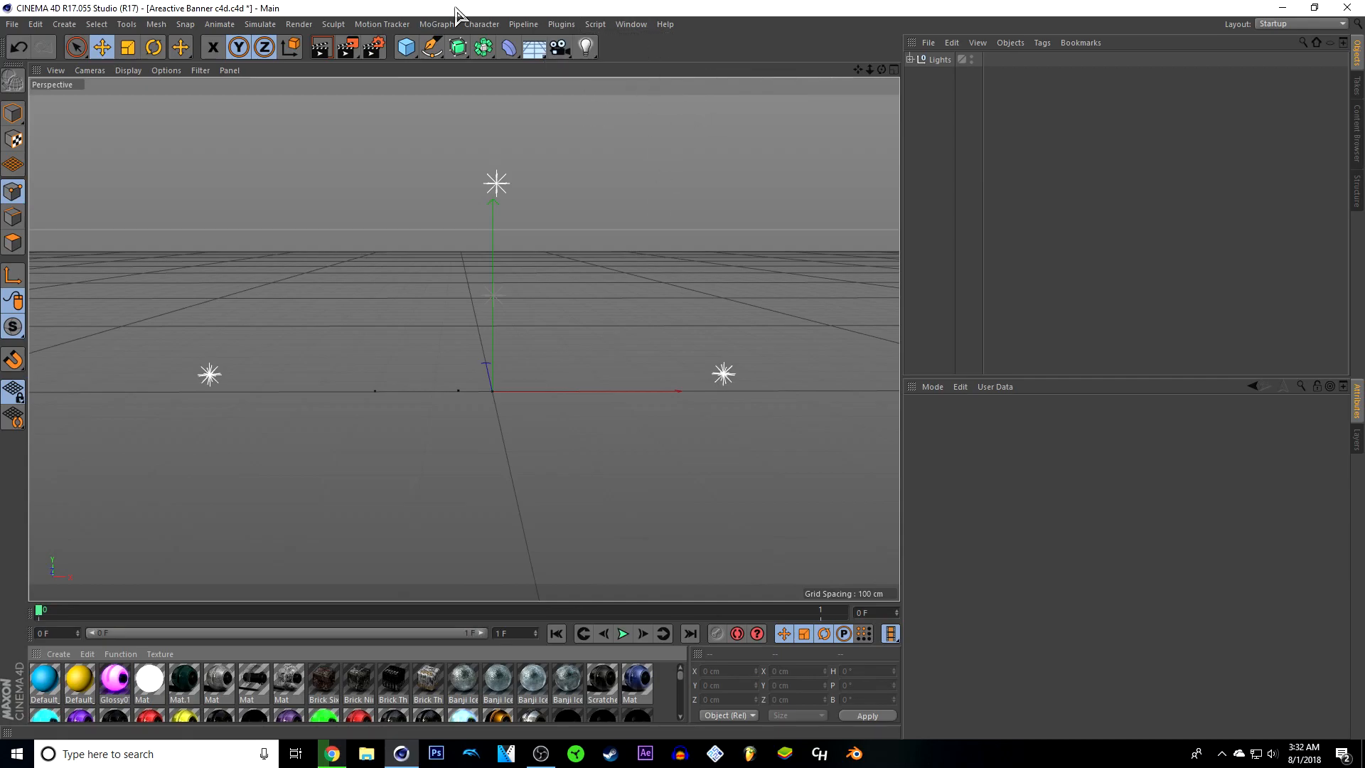
Add a MoText object containing the letter S and set its depth to 60 cm
click(438, 26)
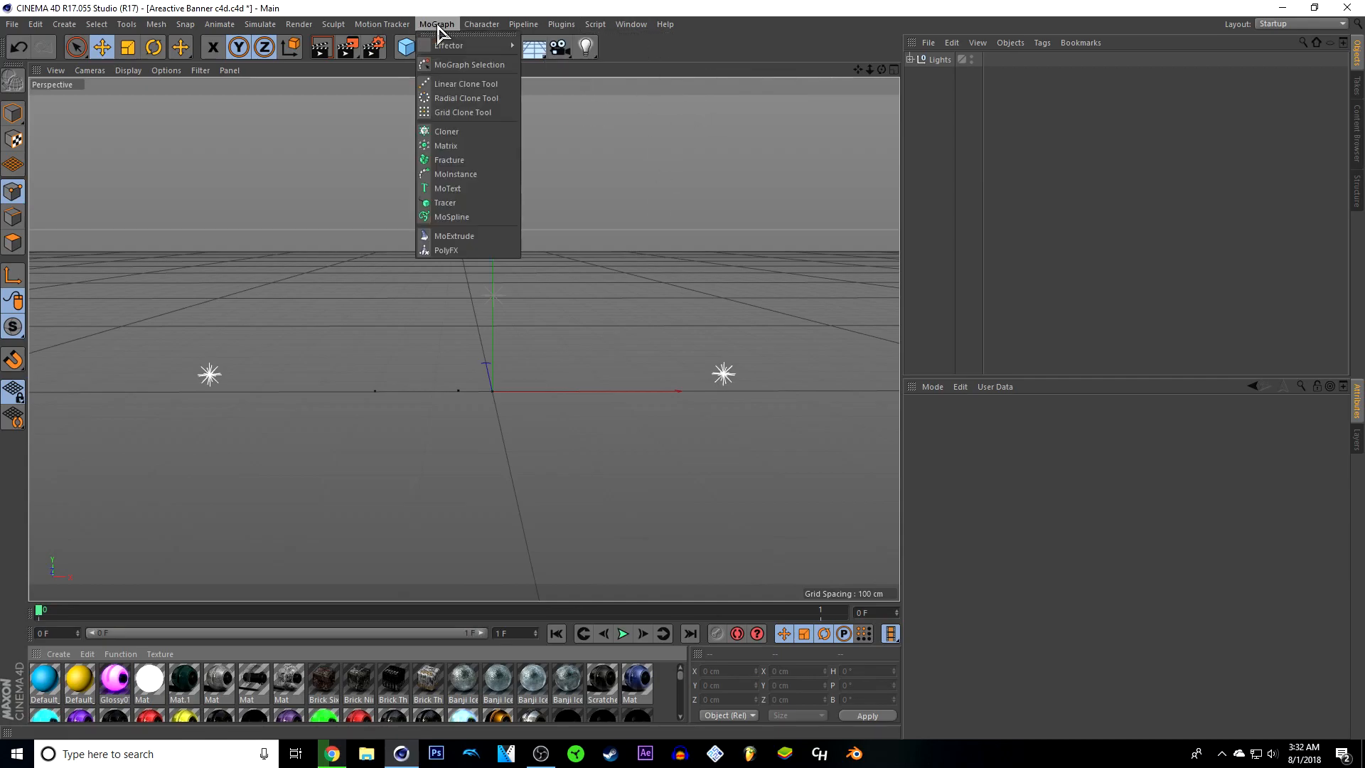
click(442, 188)
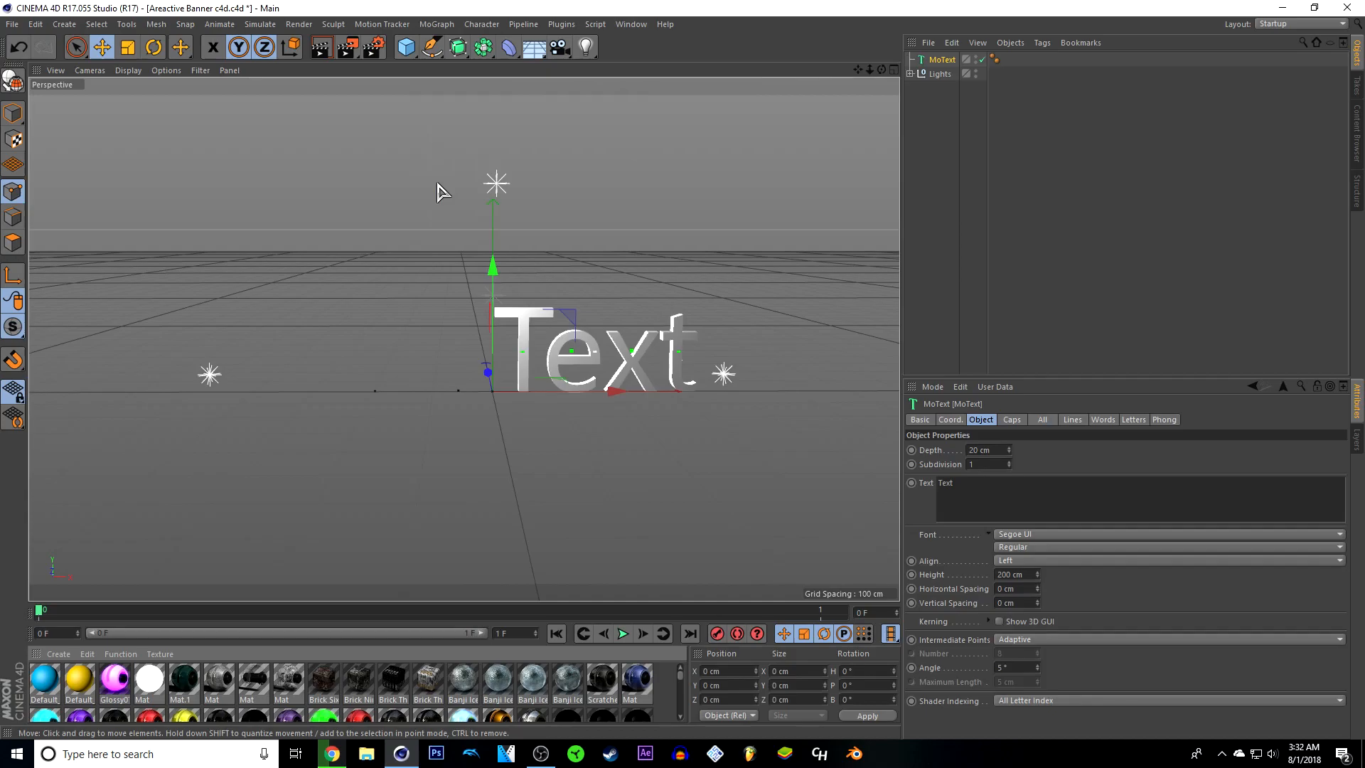
double_click(972, 487)
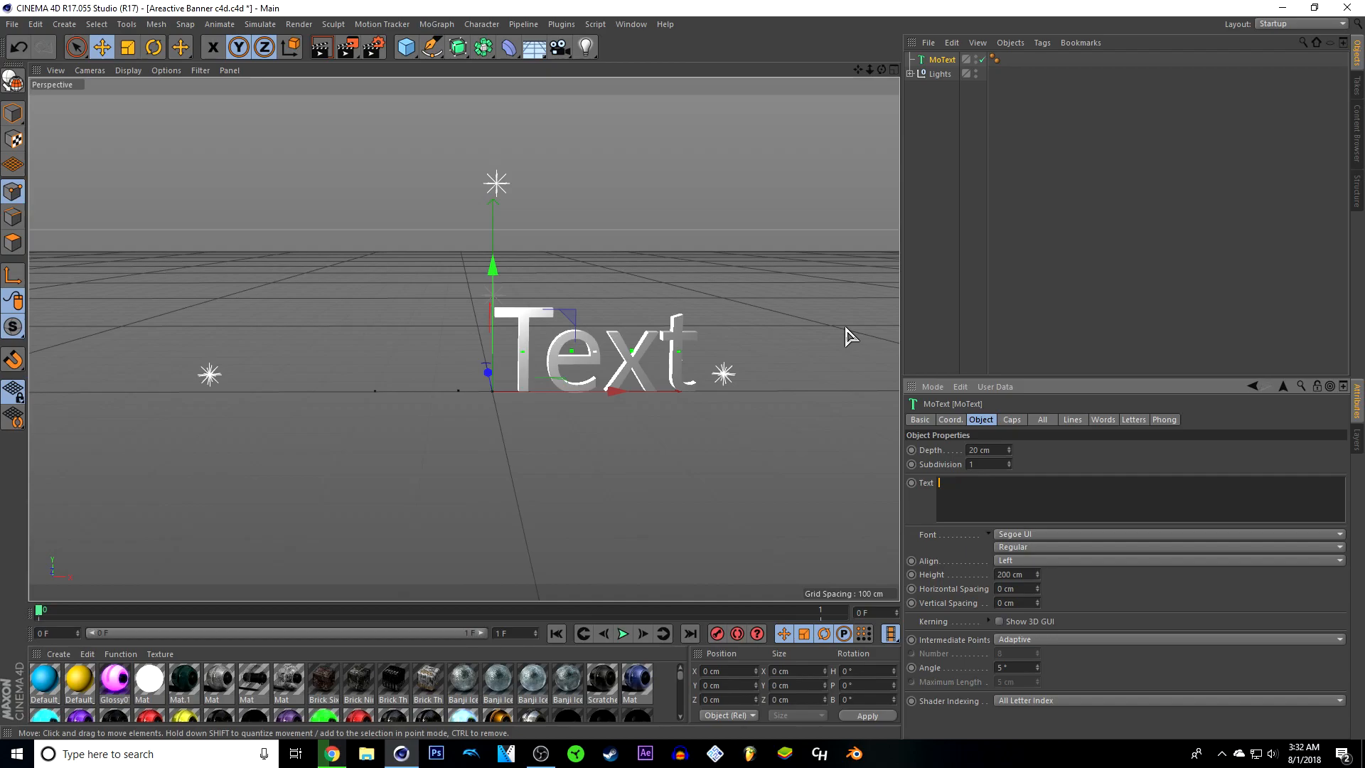
text(S)
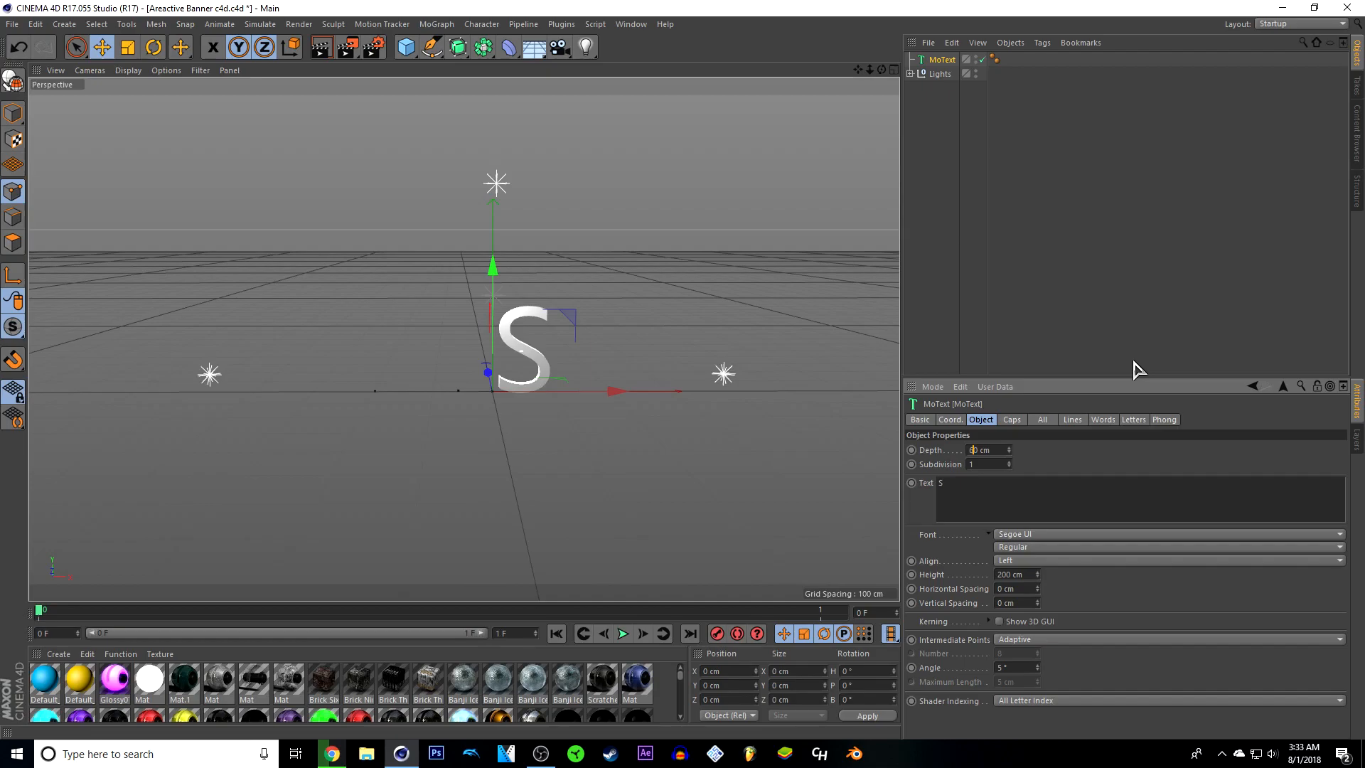
Change the font of the S text to BlowBrush
click(1022, 536)
scroll(1197, 450, up, 10)
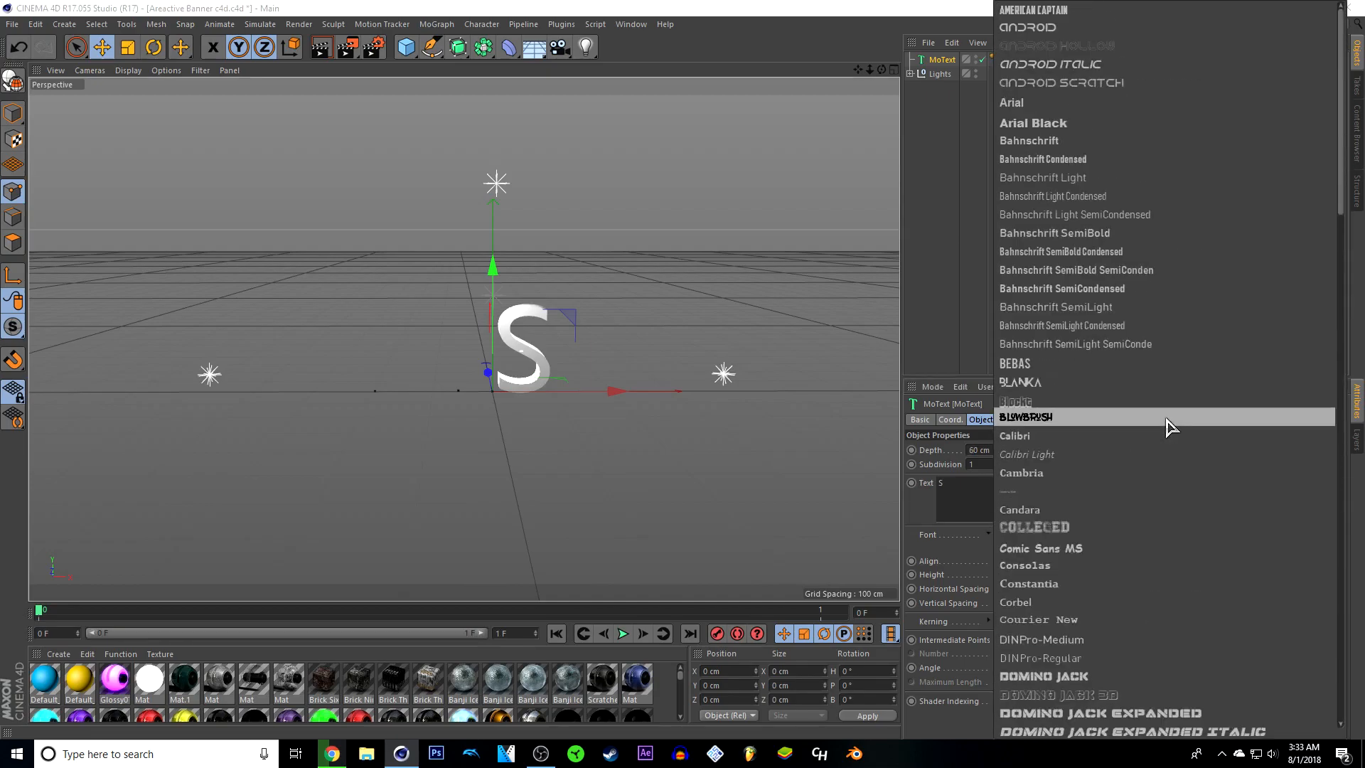
click(1072, 420)
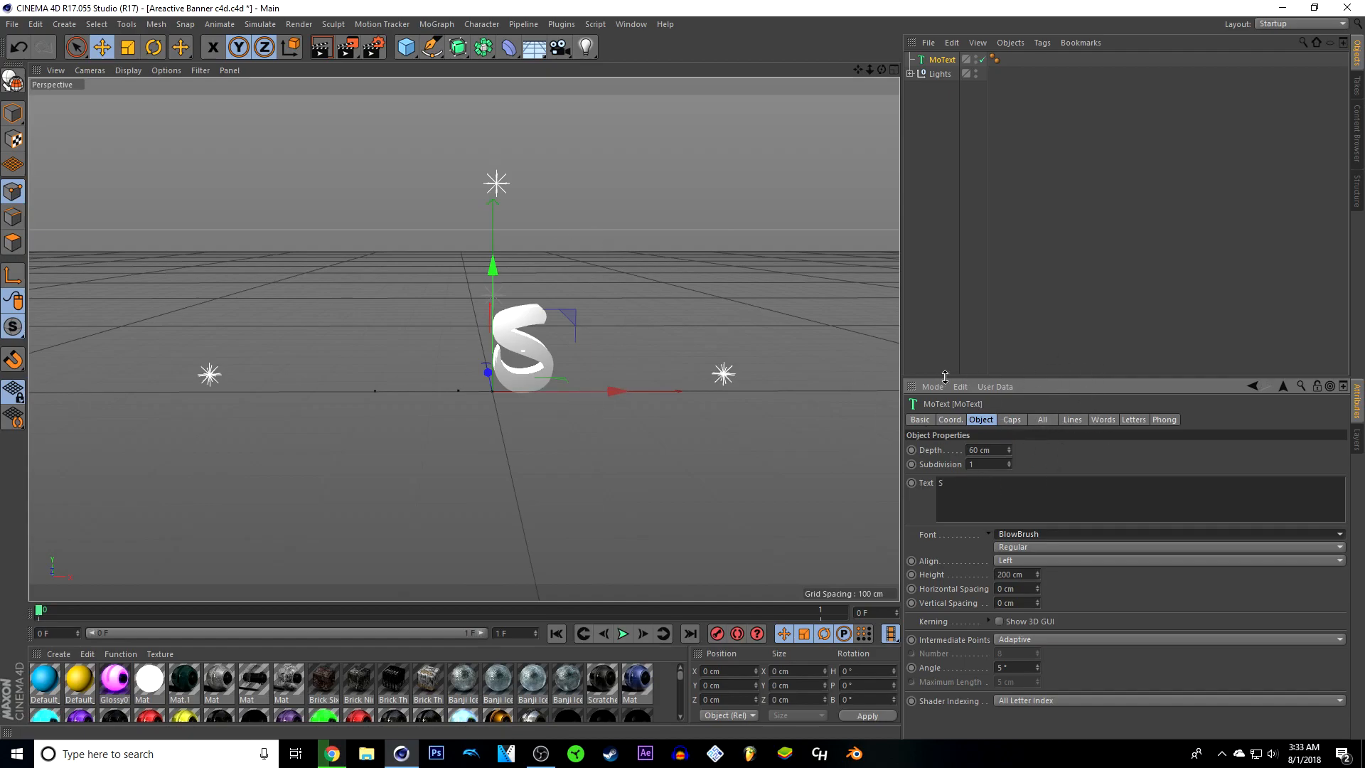
Set the text's start and end caps to Fillet Cap and reduce the fillet radius, using 1 cm for the start
click(1011, 420)
click(1056, 450)
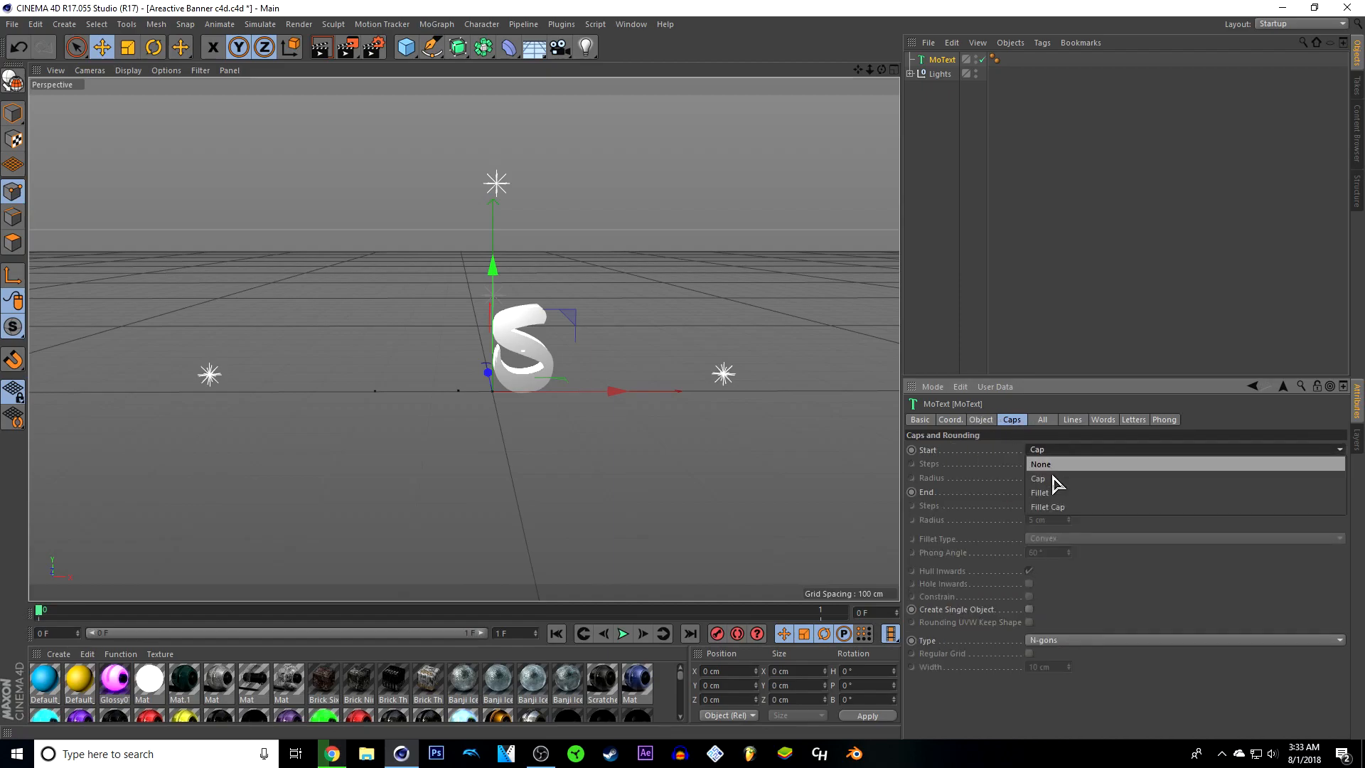
click(1052, 506)
click(1052, 492)
click(1049, 549)
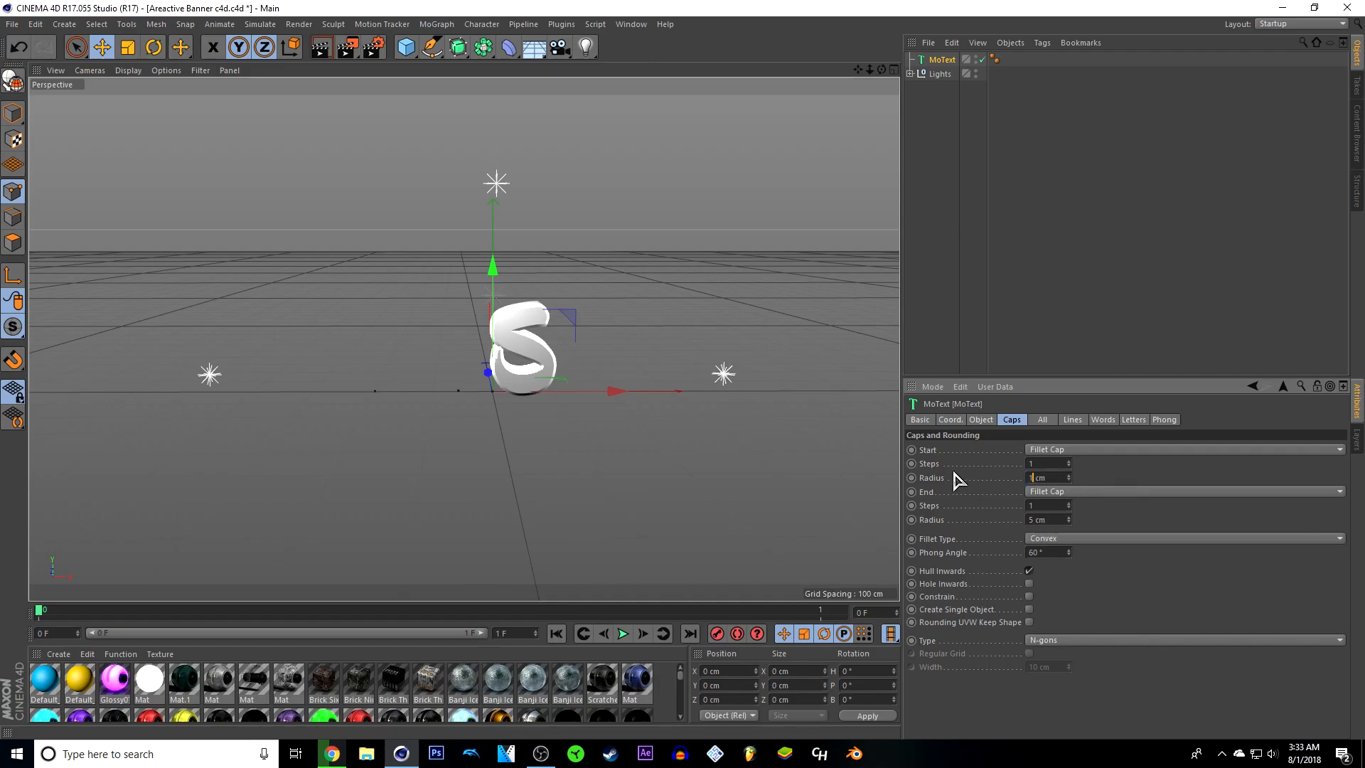
click(1035, 519)
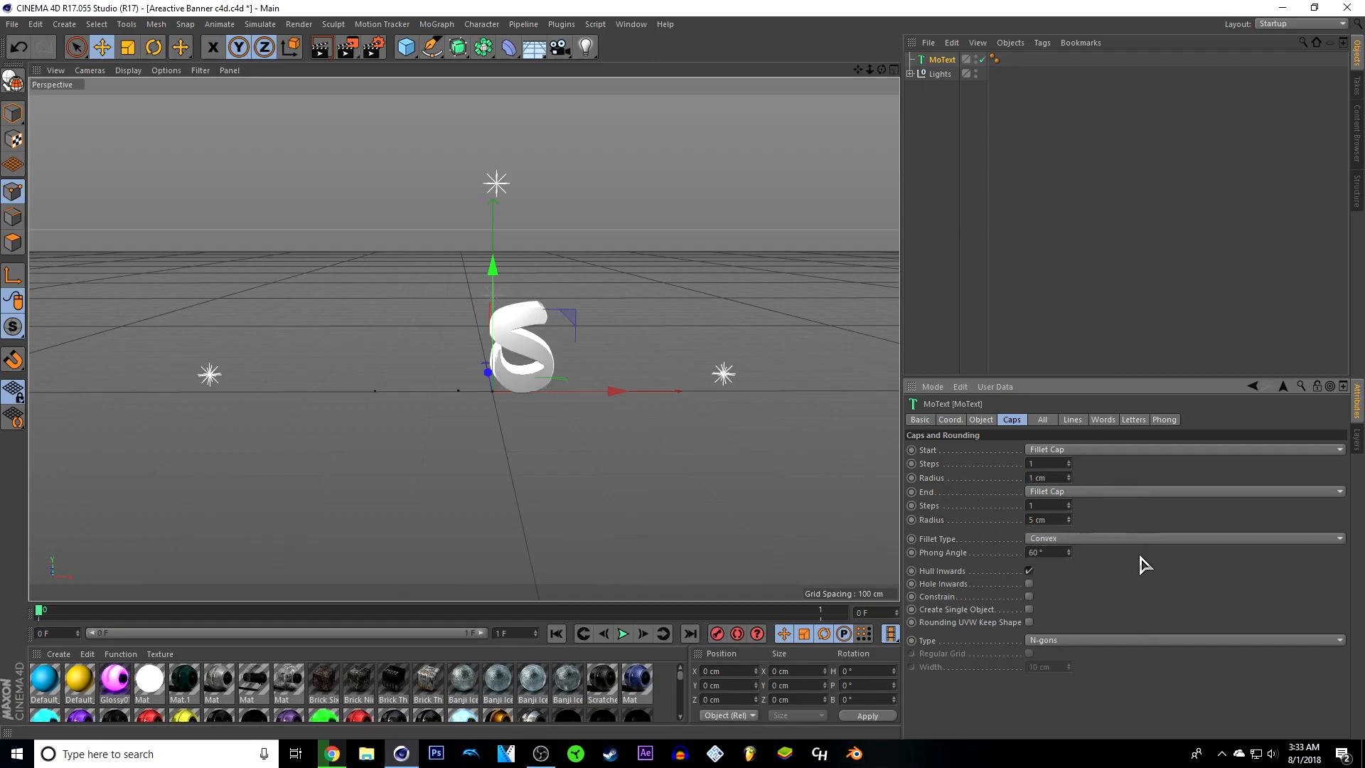
click(1145, 521)
click(982, 419)
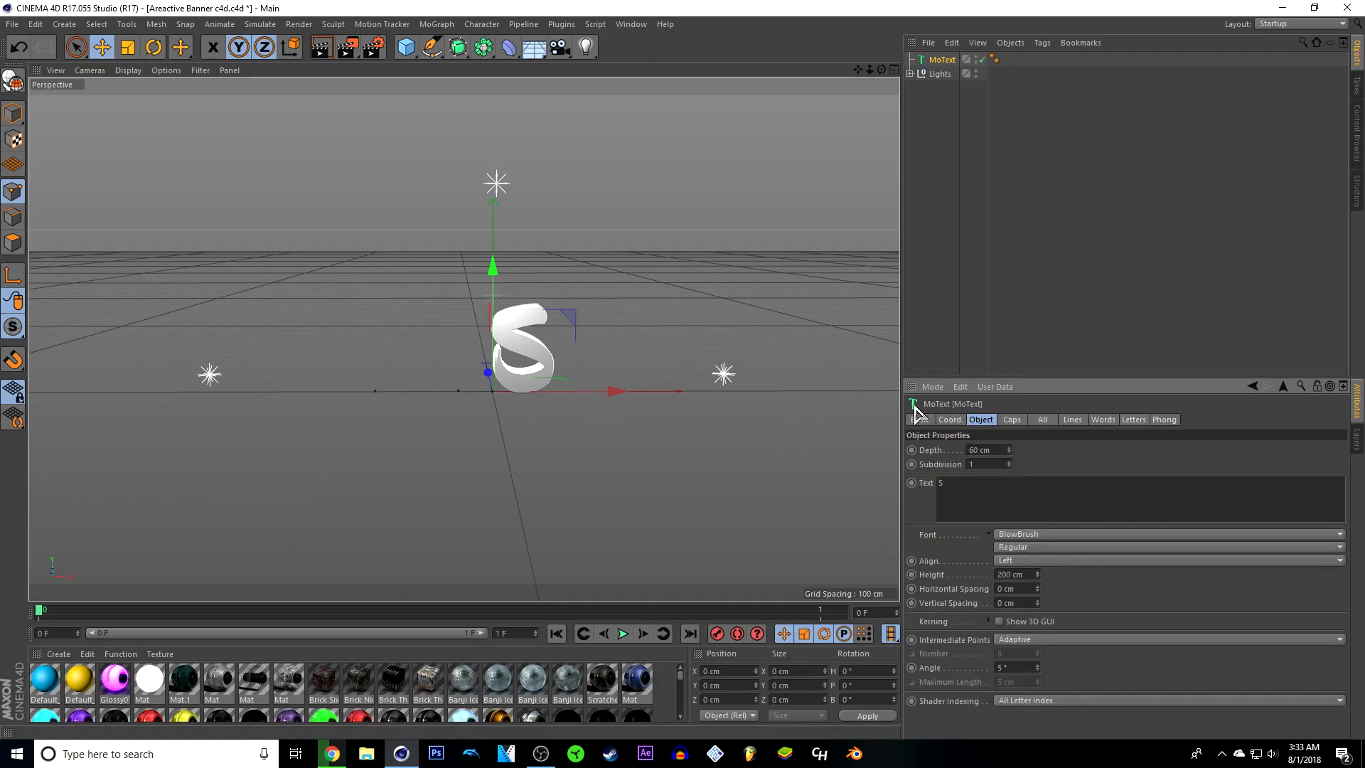
click(957, 237)
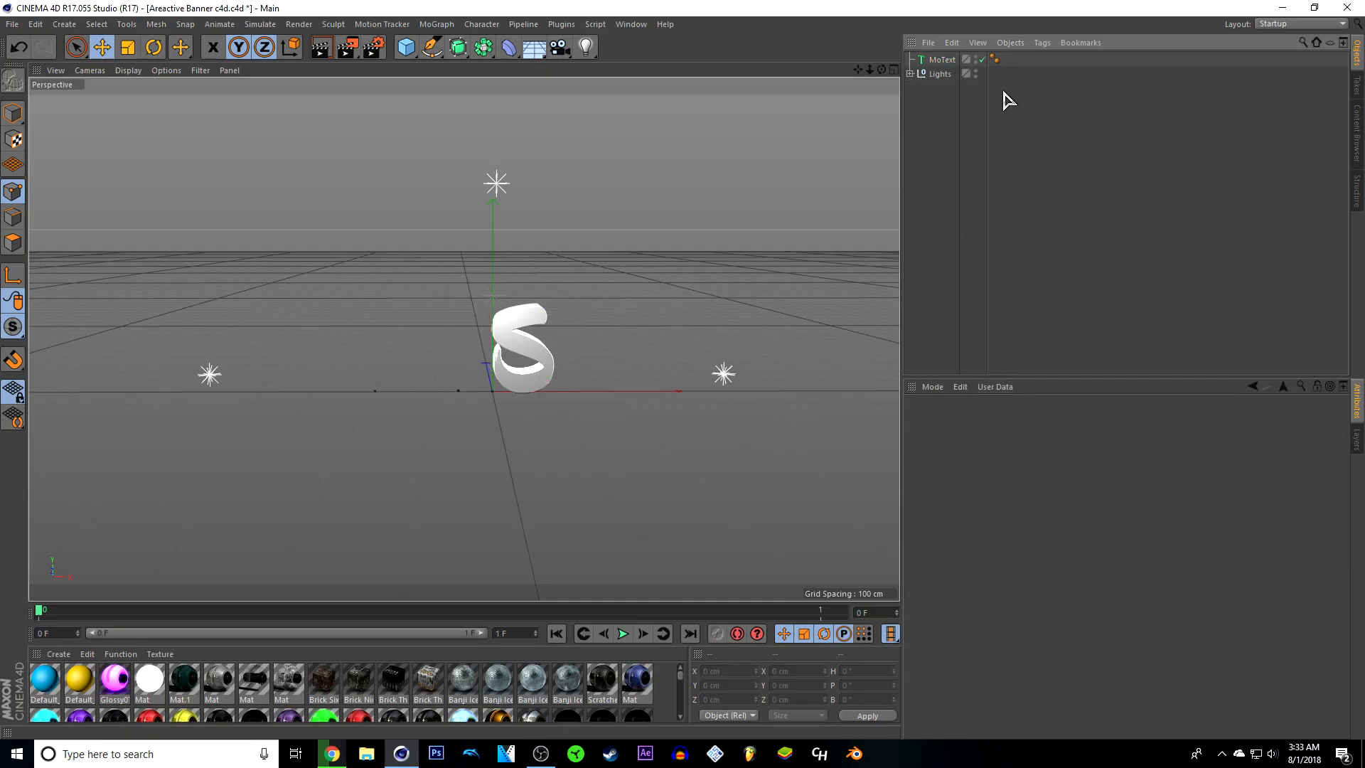
Duplicate the MoText object by copying and pasting it in the scene
click(942, 61)
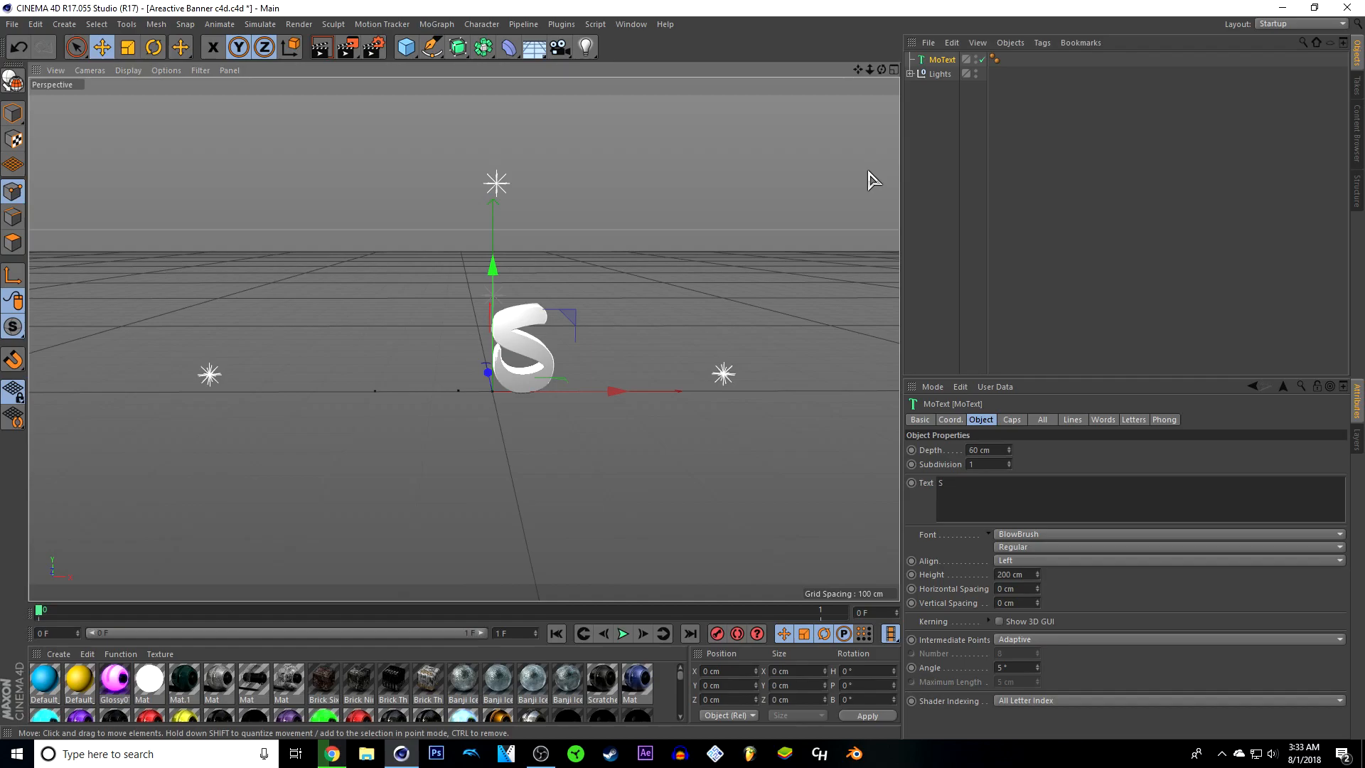
key(ctrl+c)
key(ctrl+v)
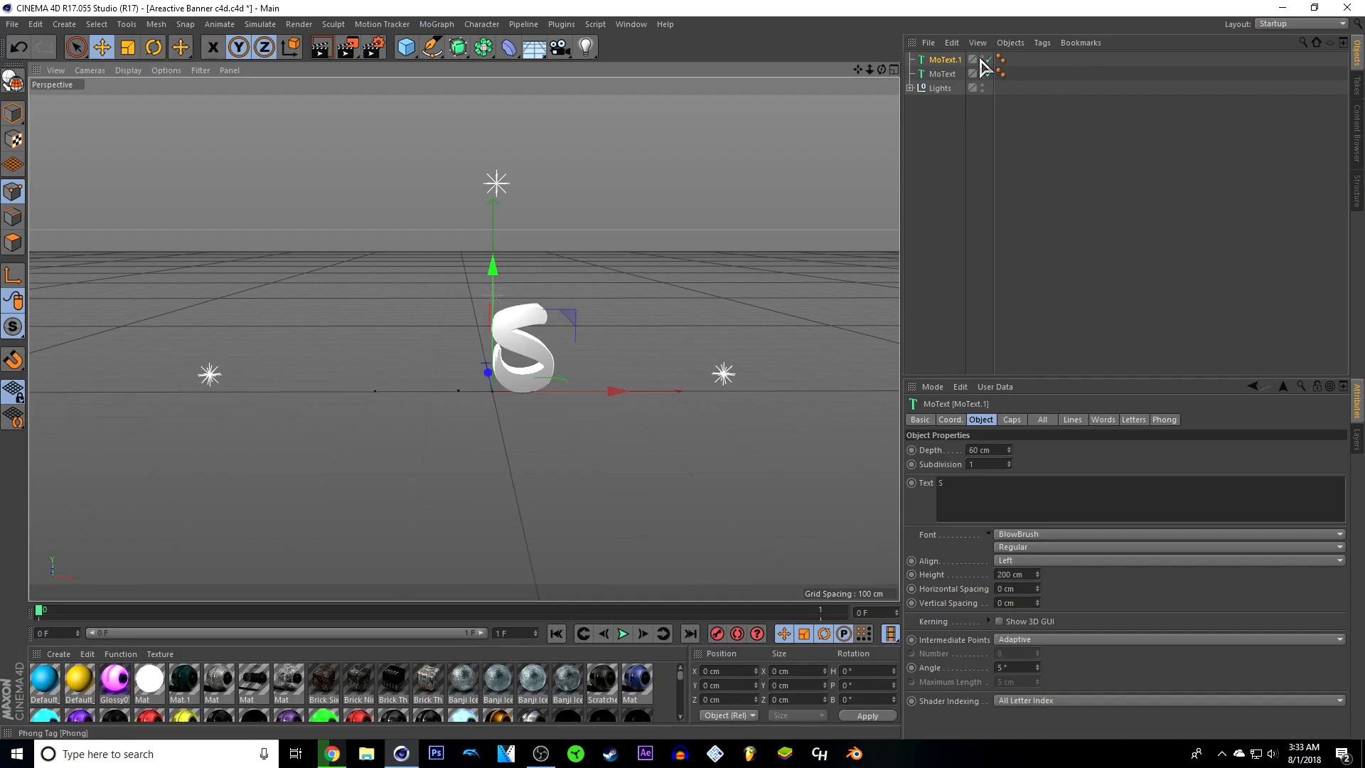
Add an Atom Array object and make the duplicated text, MoText.1, its child
click(483, 53)
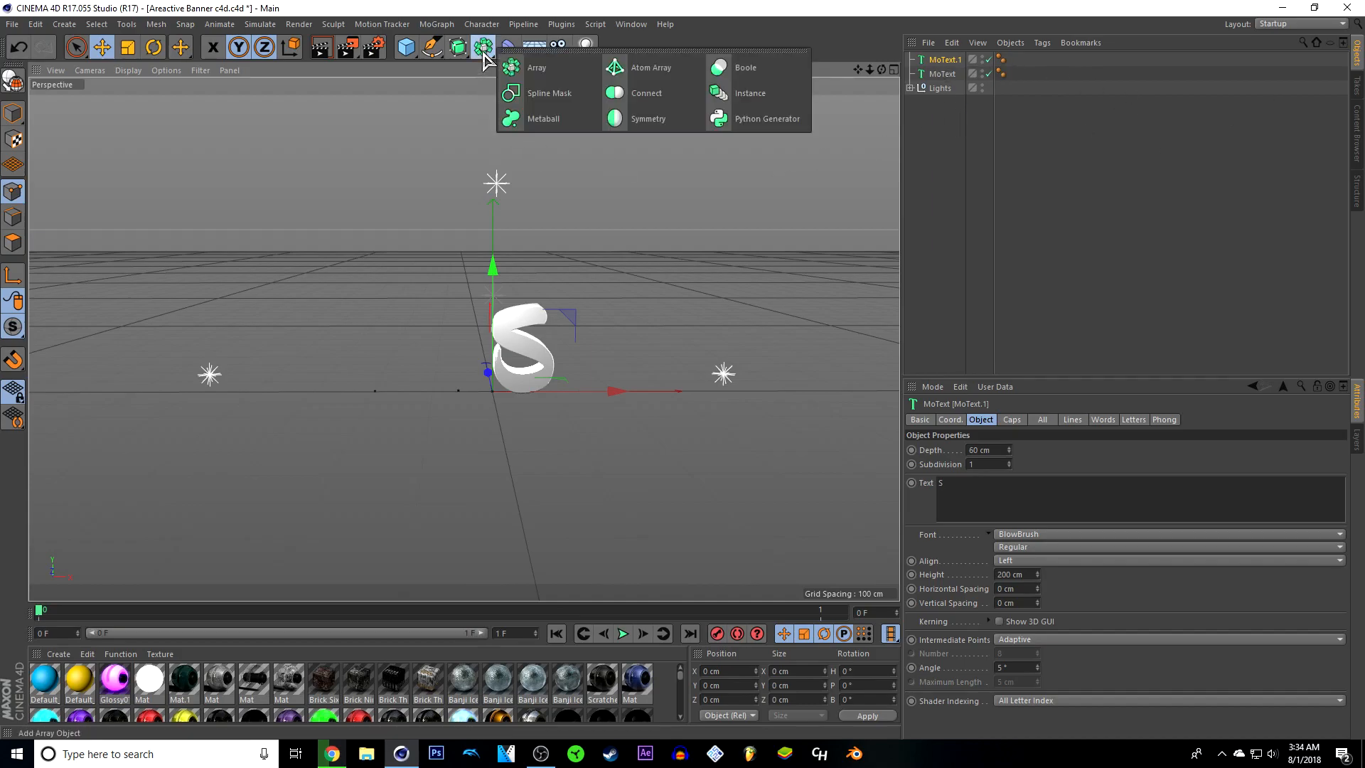
click(648, 67)
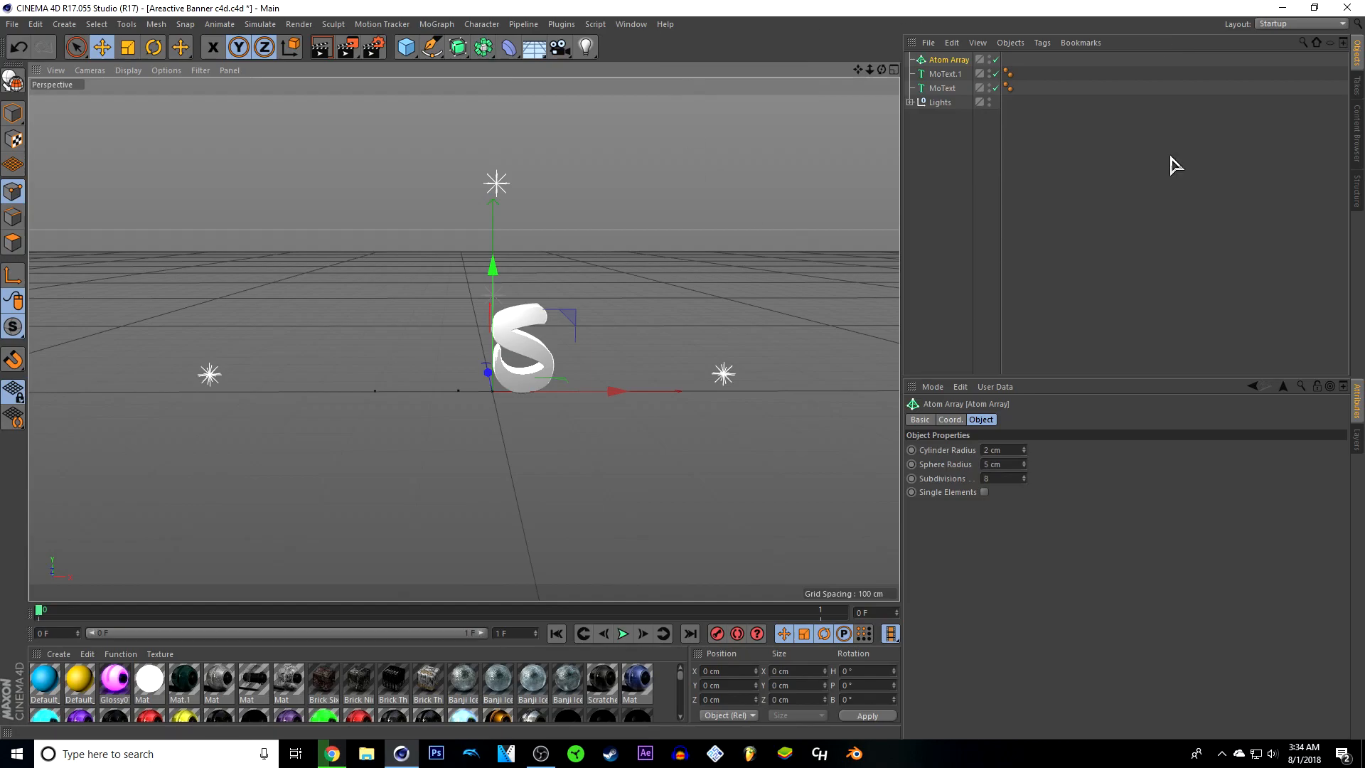
click(947, 74)
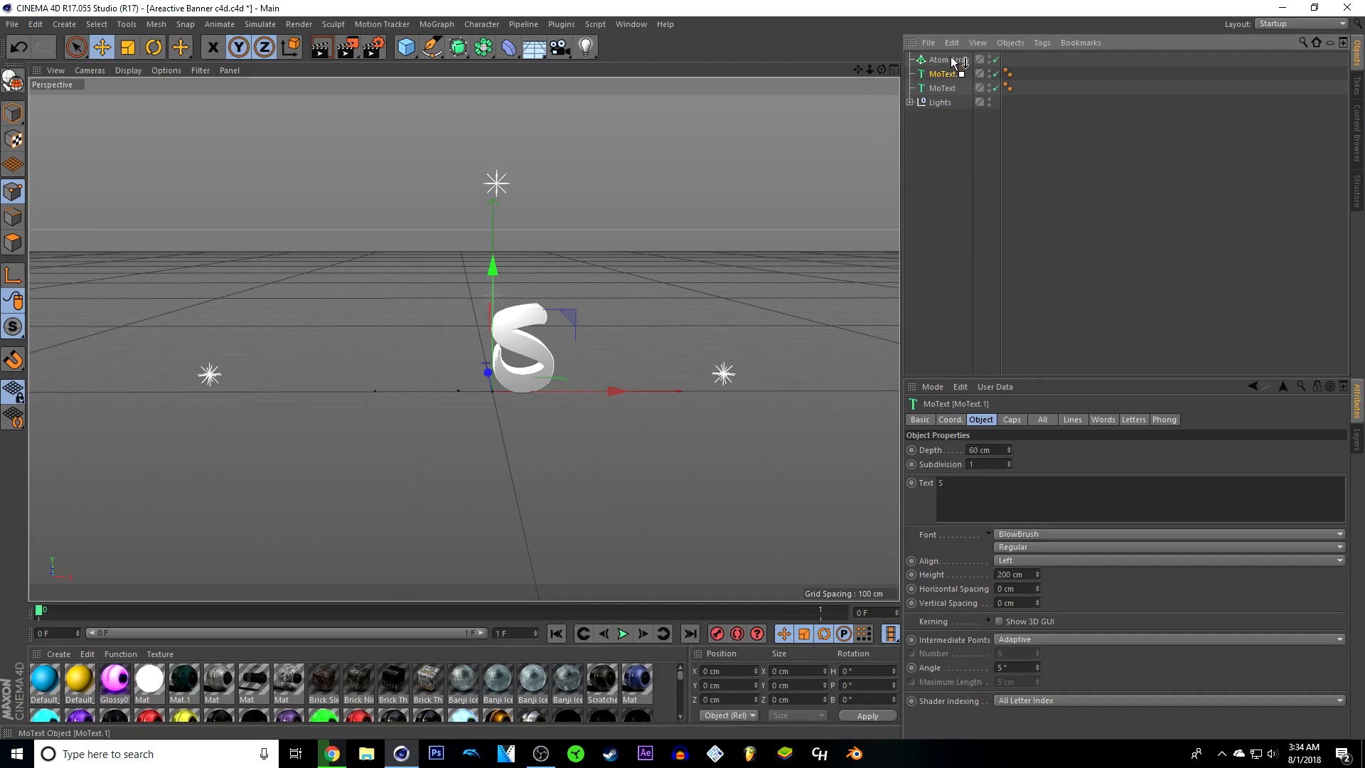
drag(953, 62, 954, 61)
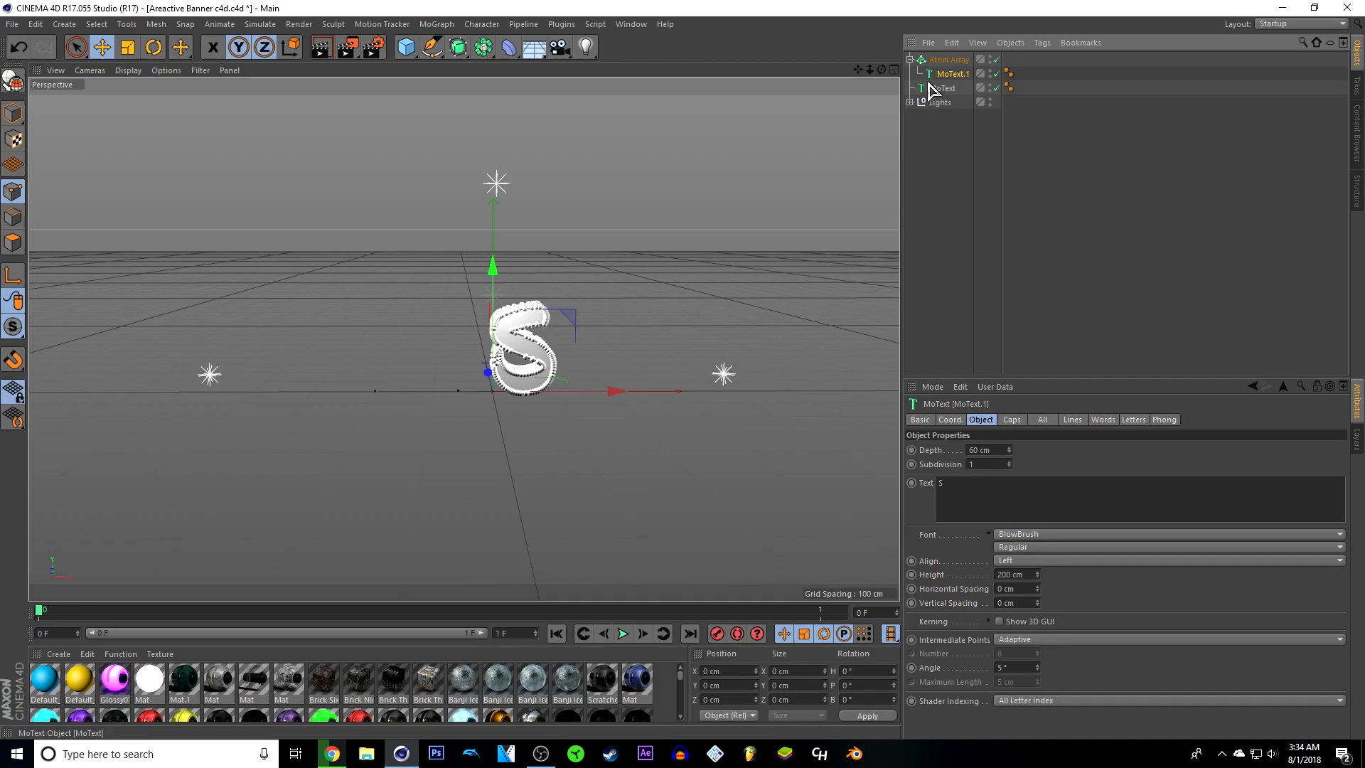
Set the Atom Array's cylinder radius and sphere radius to 1 cm each
click(947, 62)
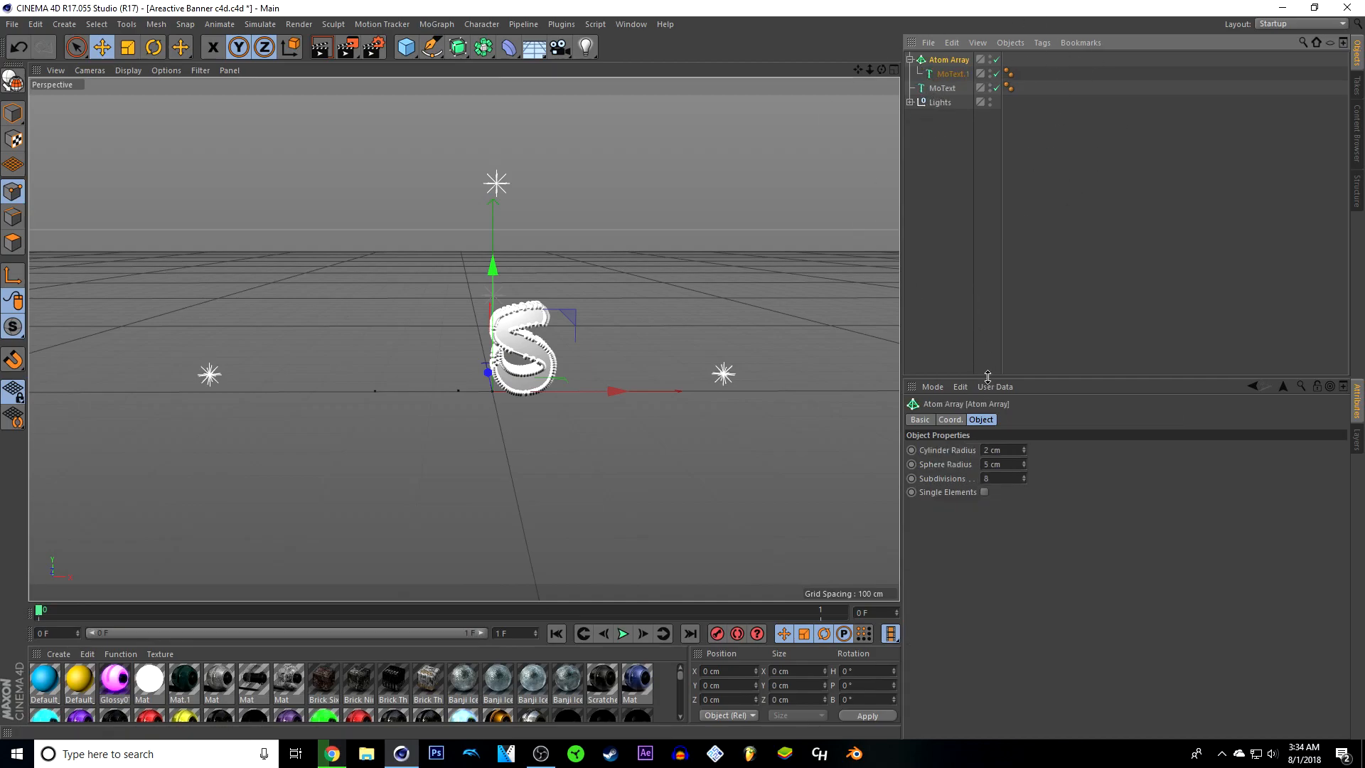
click(988, 450)
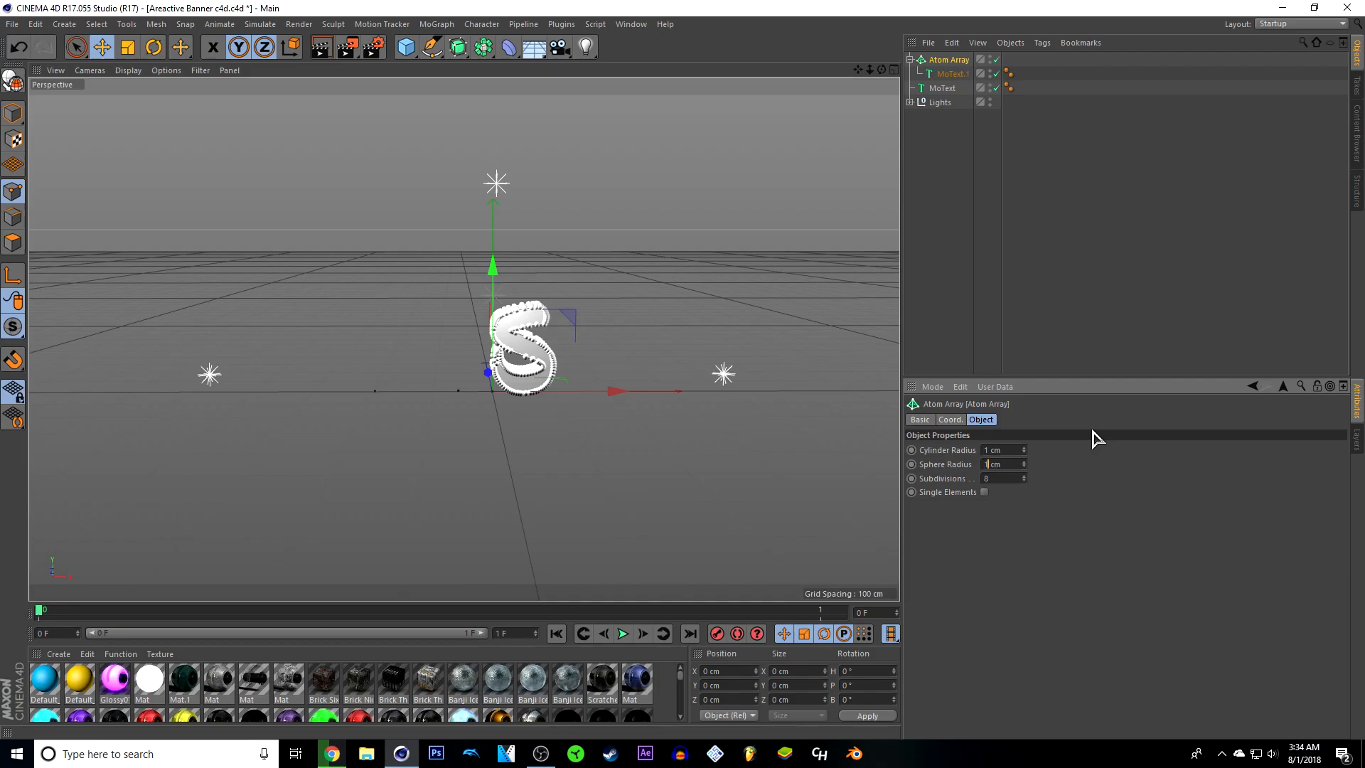
key(Return)
Select the Atom Array and the original MoText together and move them toward negative X and down below the grid
scroll(498, 377, up, 2)
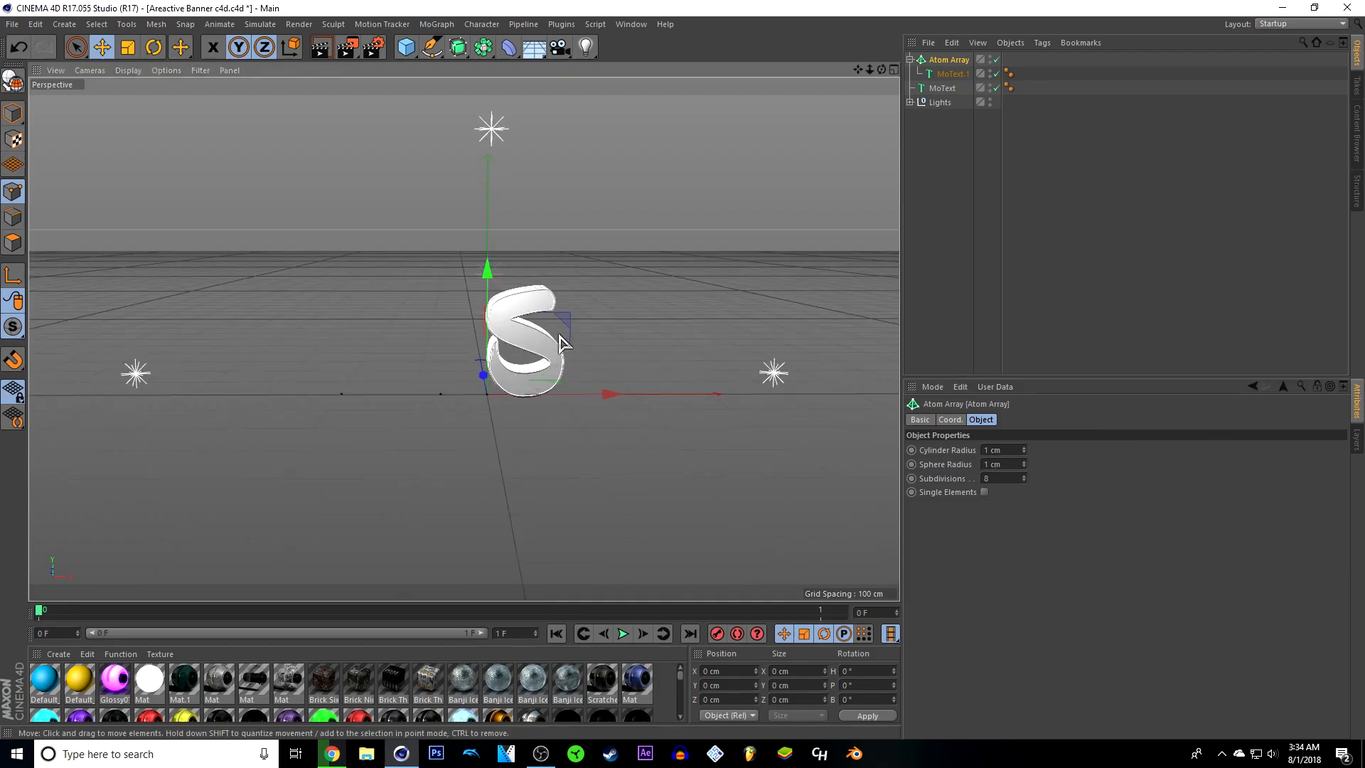
scroll(606, 330, up, 2)
scroll(603, 343, down, 1)
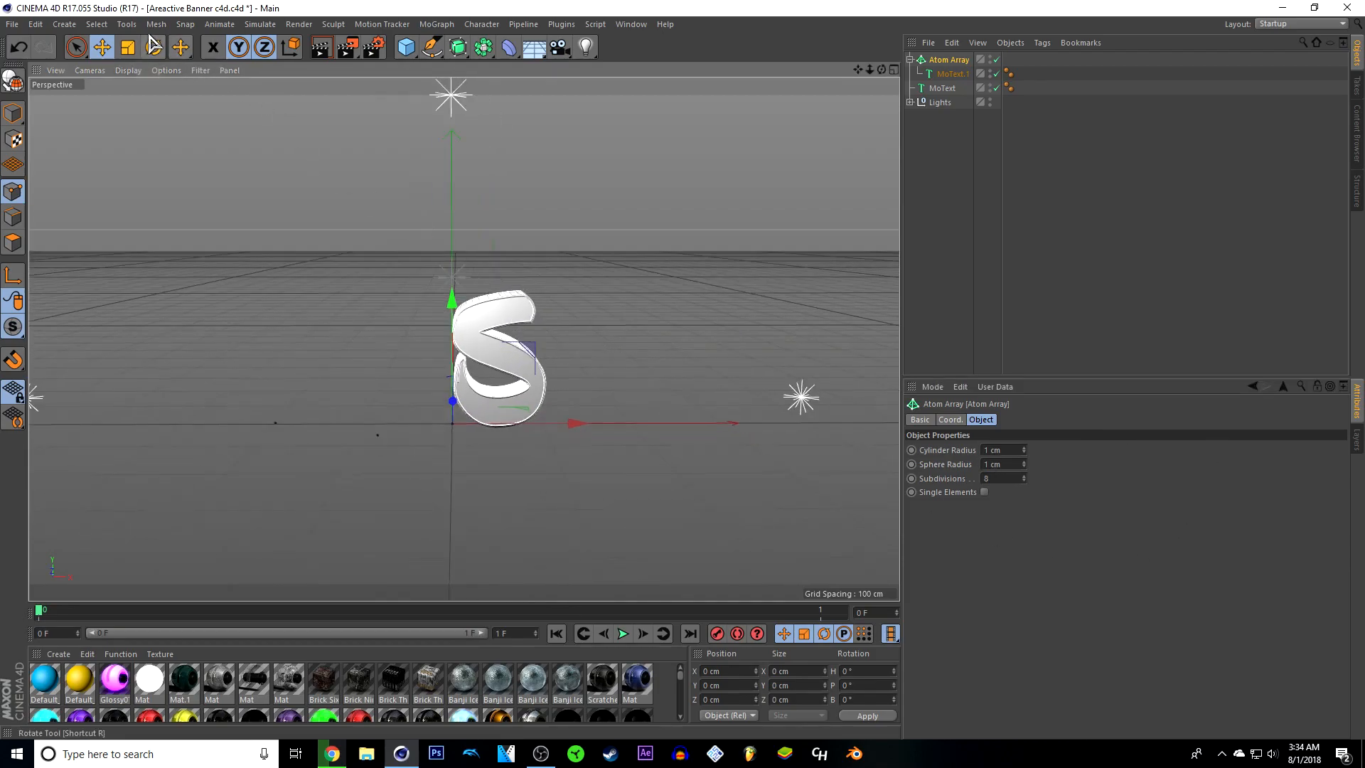
mouse_move(578, 424)
mouse_down()
mouse_move(553, 420)
mouse_move(569, 418)
mouse_up()
key(ctrl+z)
click(910, 60)
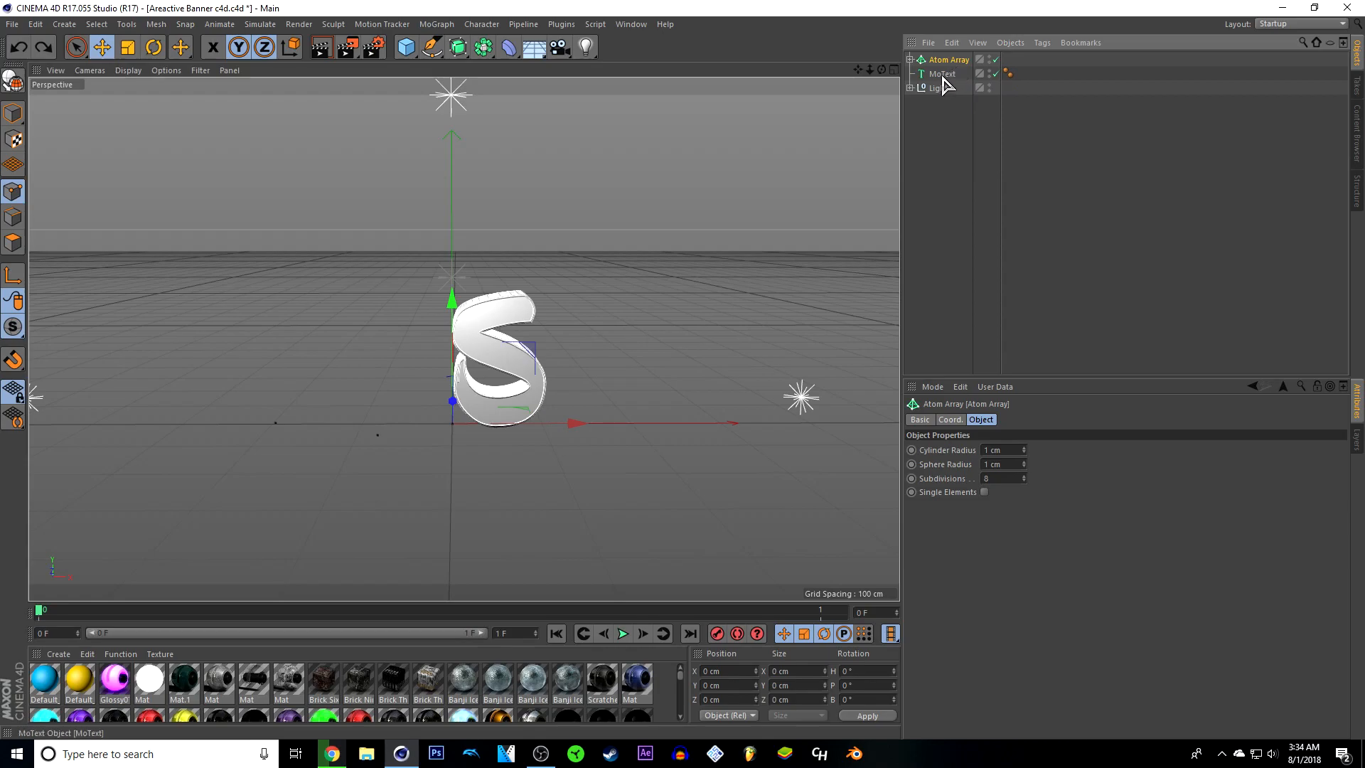
ctrl+click(943, 75)
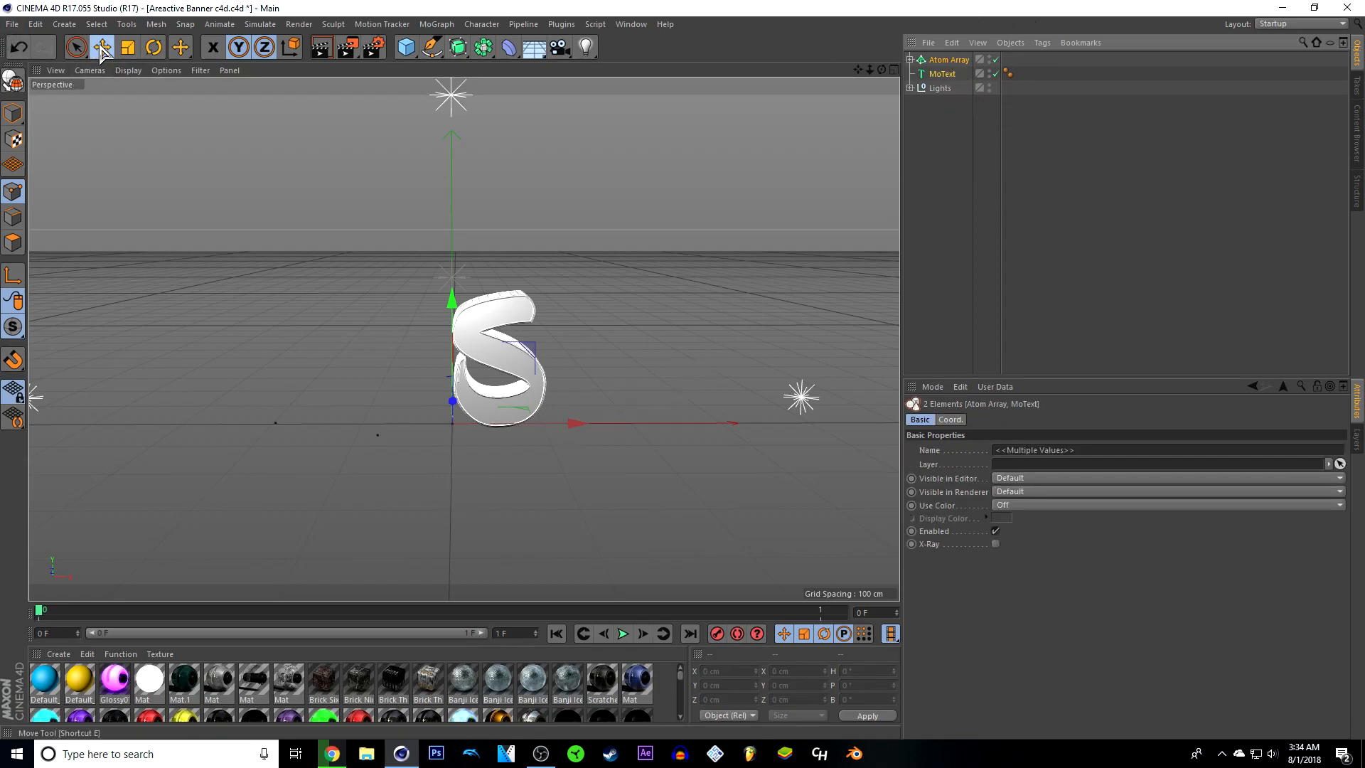
drag(581, 430, 523, 422)
drag(396, 302, 399, 356)
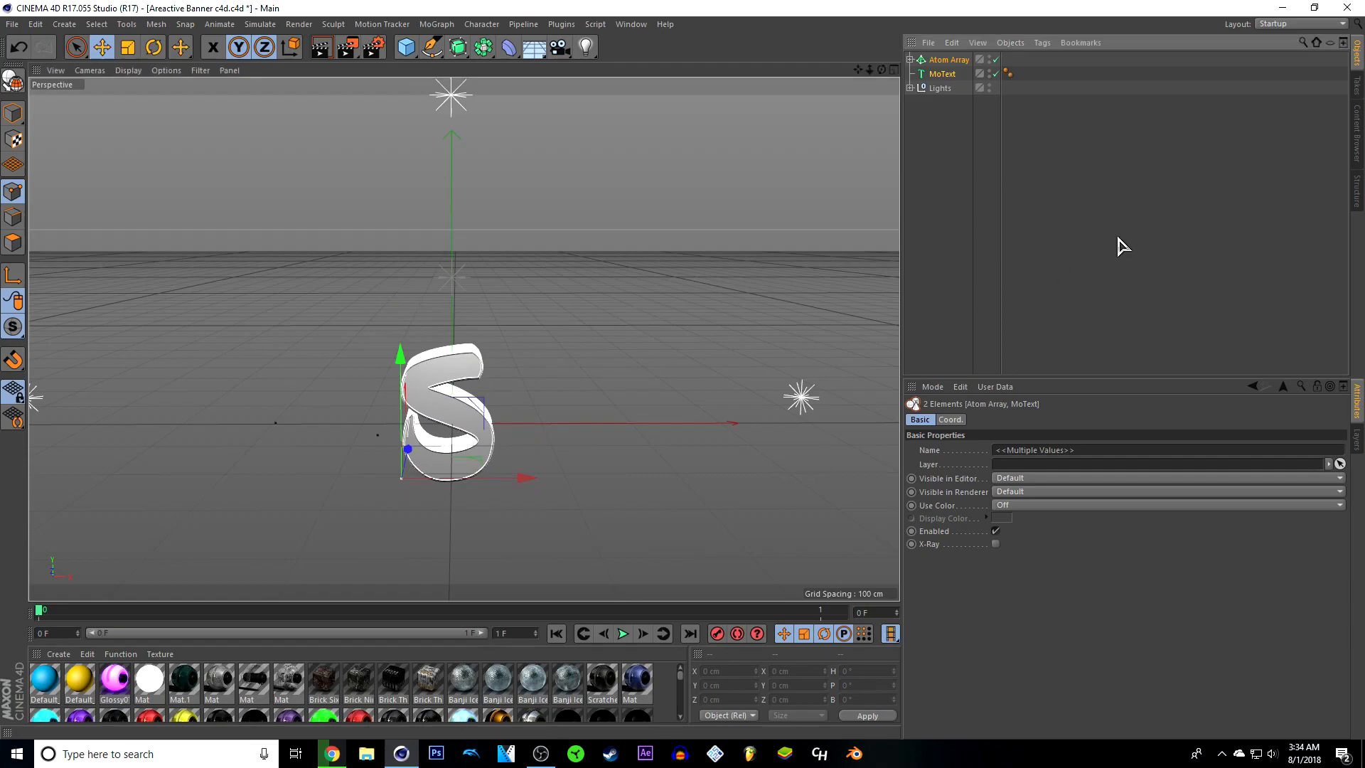
scroll(719, 222, down, 4)
scroll(563, 370, up, 1)
scroll(546, 384, up, 2)
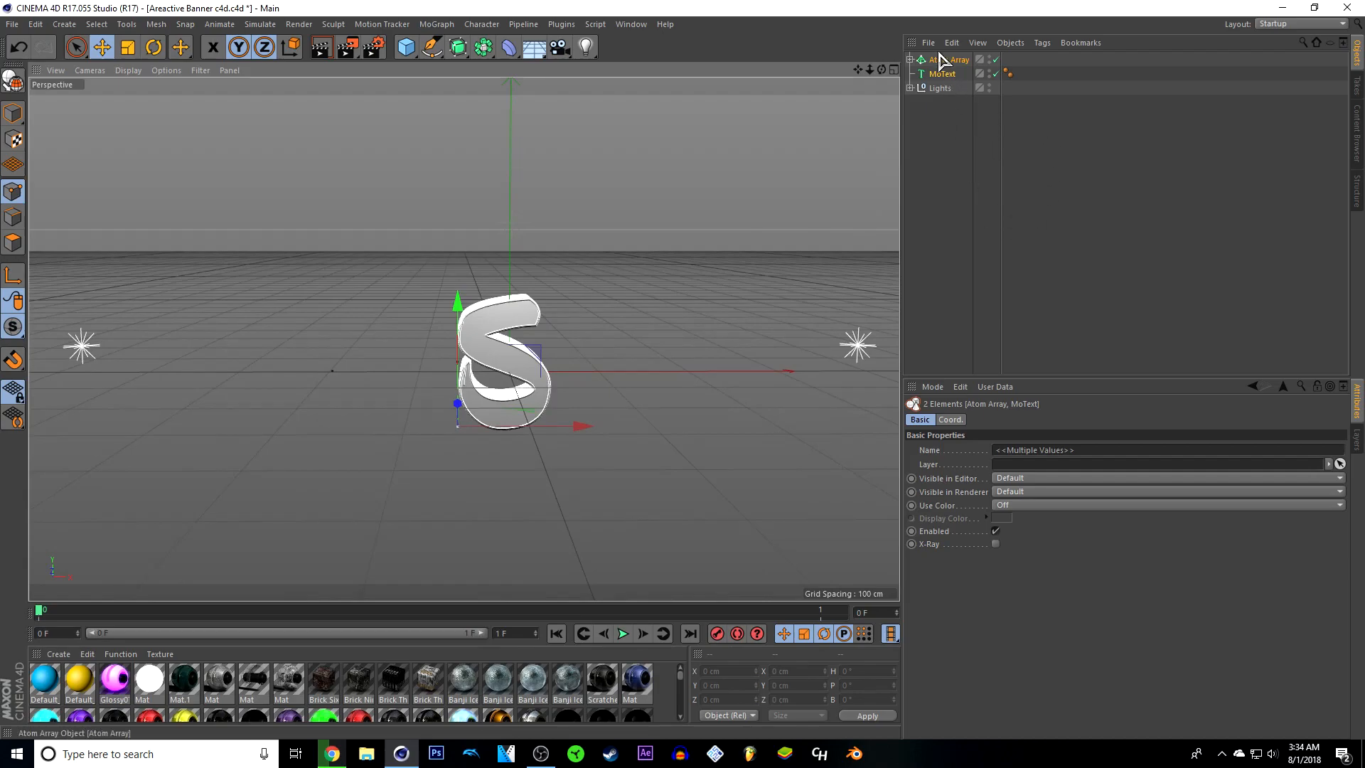
Find the bright blue Glossy016 material in the material library and apply it to the original MoText object
drag(637, 603, 629, 288)
scroll(462, 414, down, 5)
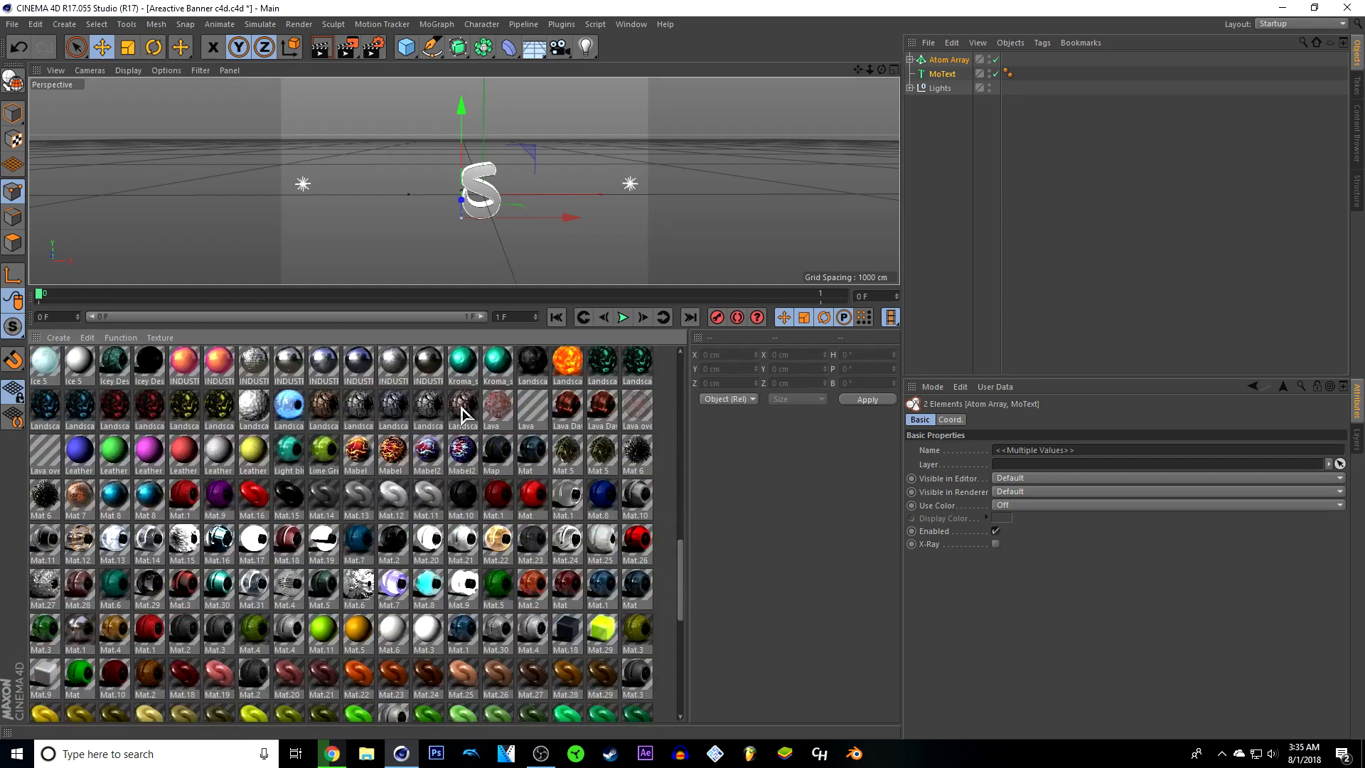
scroll(541, 441, down, 6)
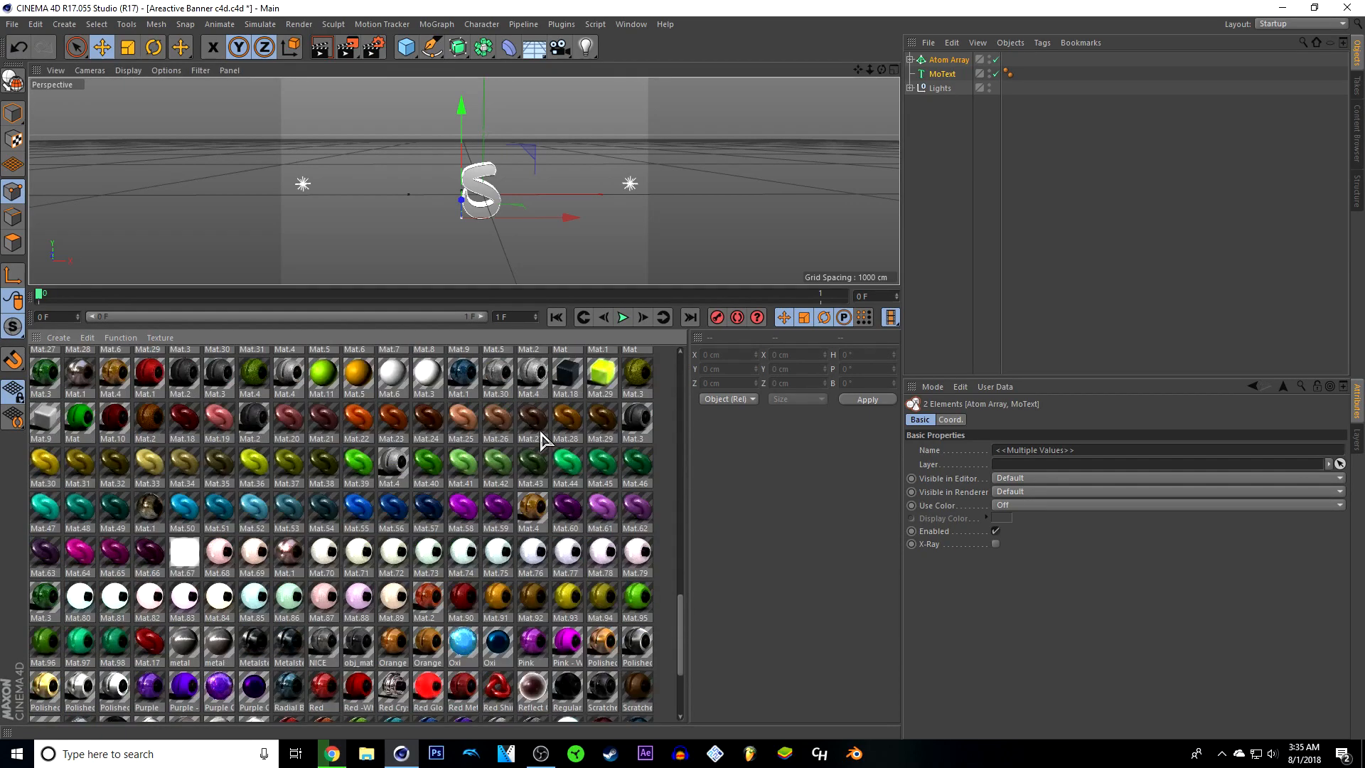
scroll(541, 441, down, 4)
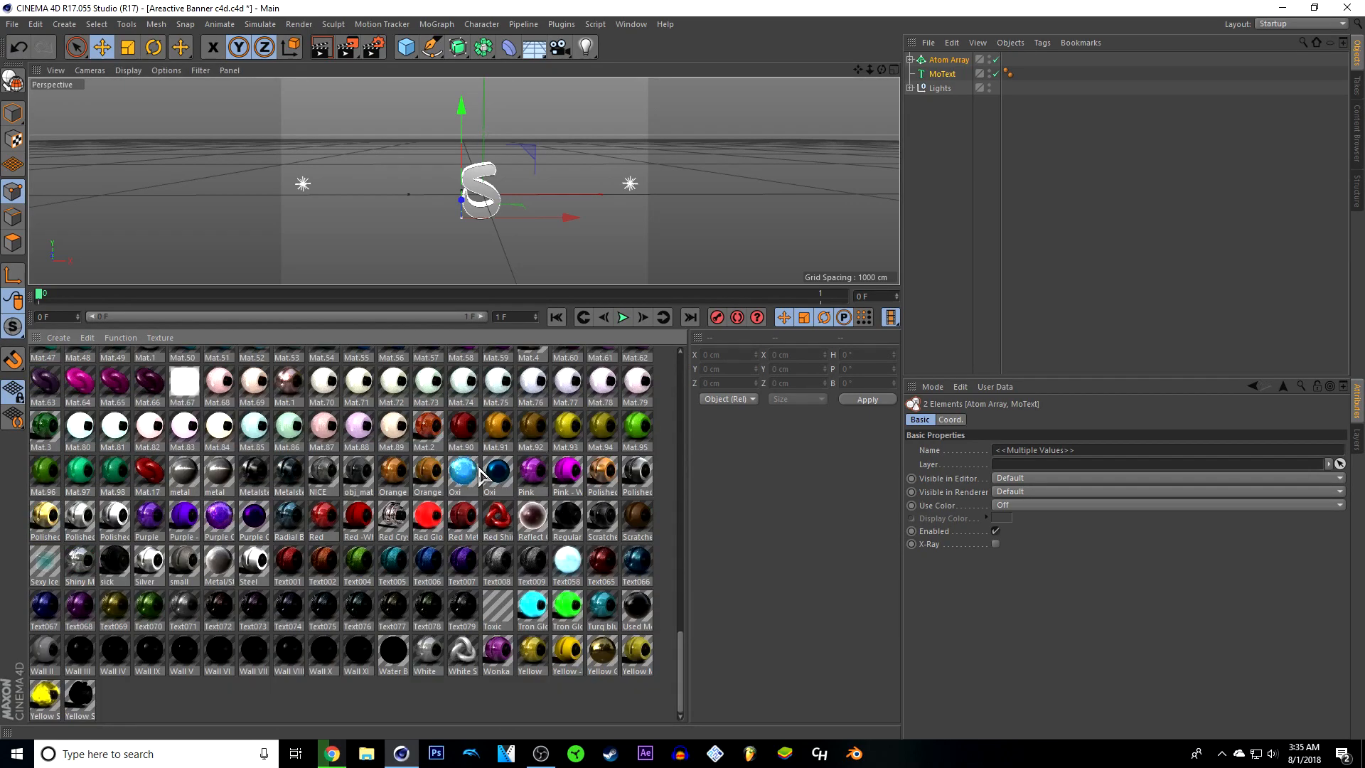
scroll(483, 475, up, 15)
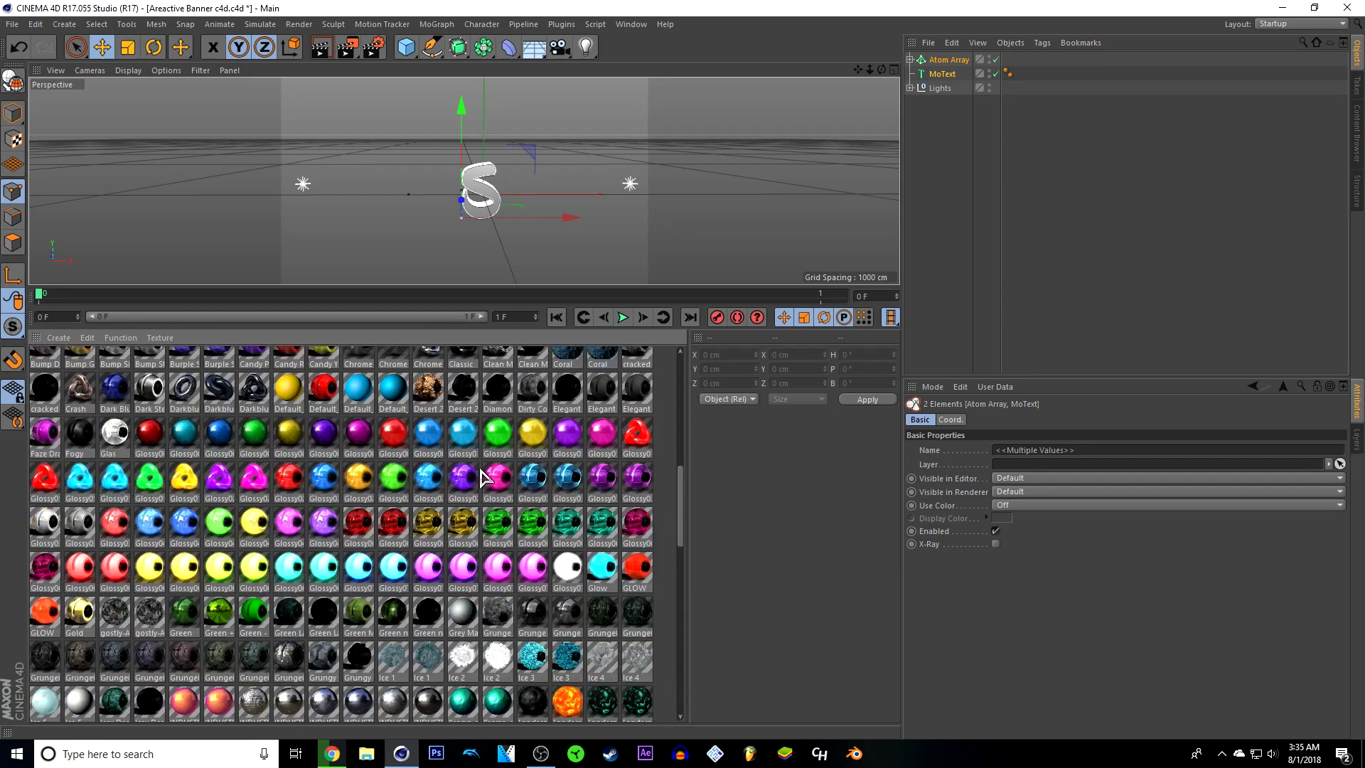
click(125, 487)
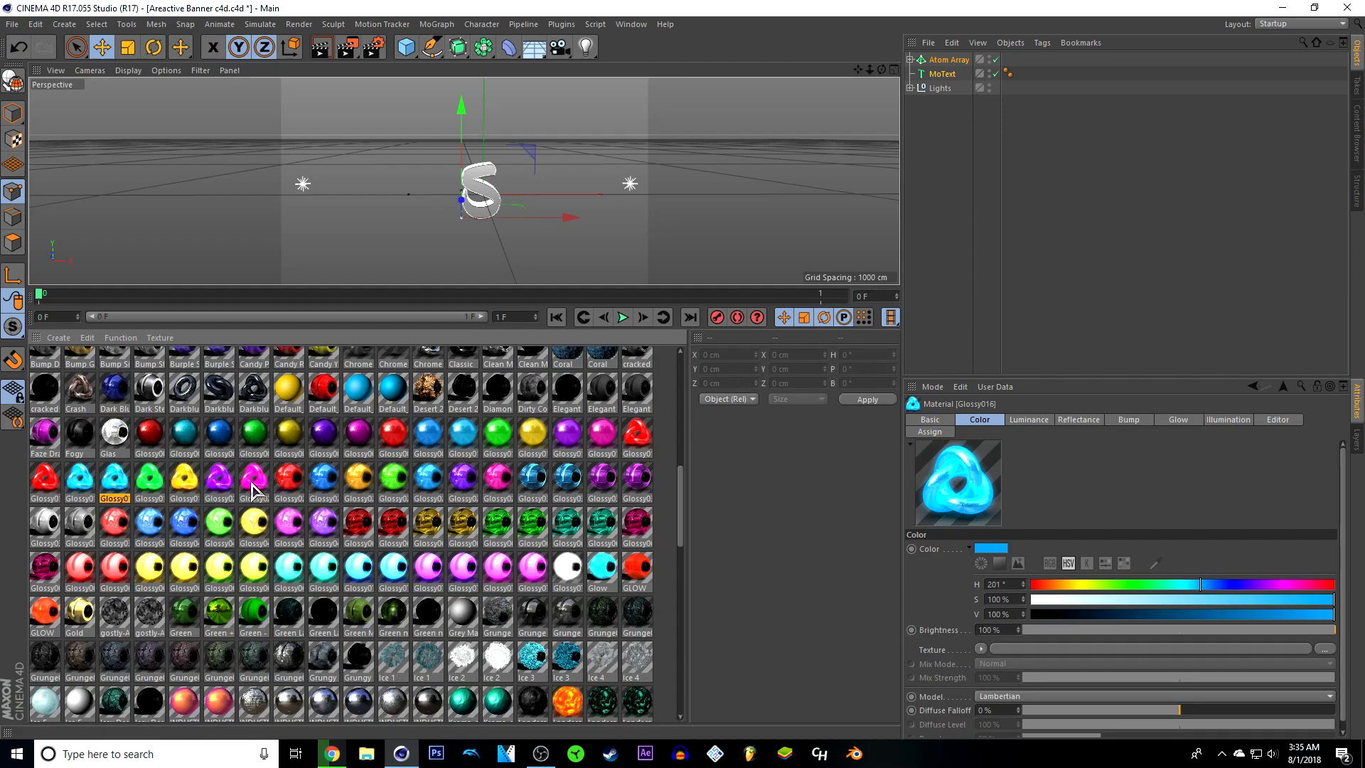
drag(118, 485, 197, 481)
drag(934, 130, 101, 465)
click(943, 74)
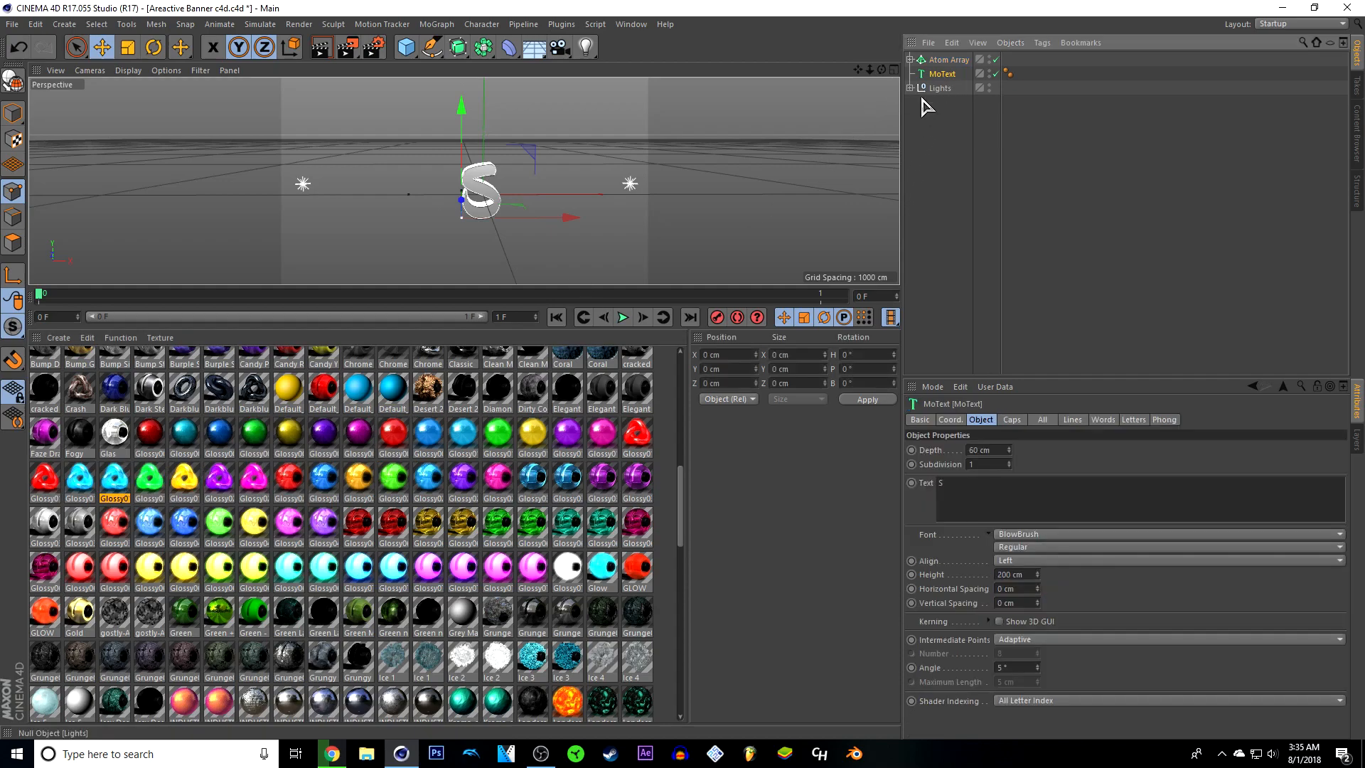
drag(117, 487, 842, 225)
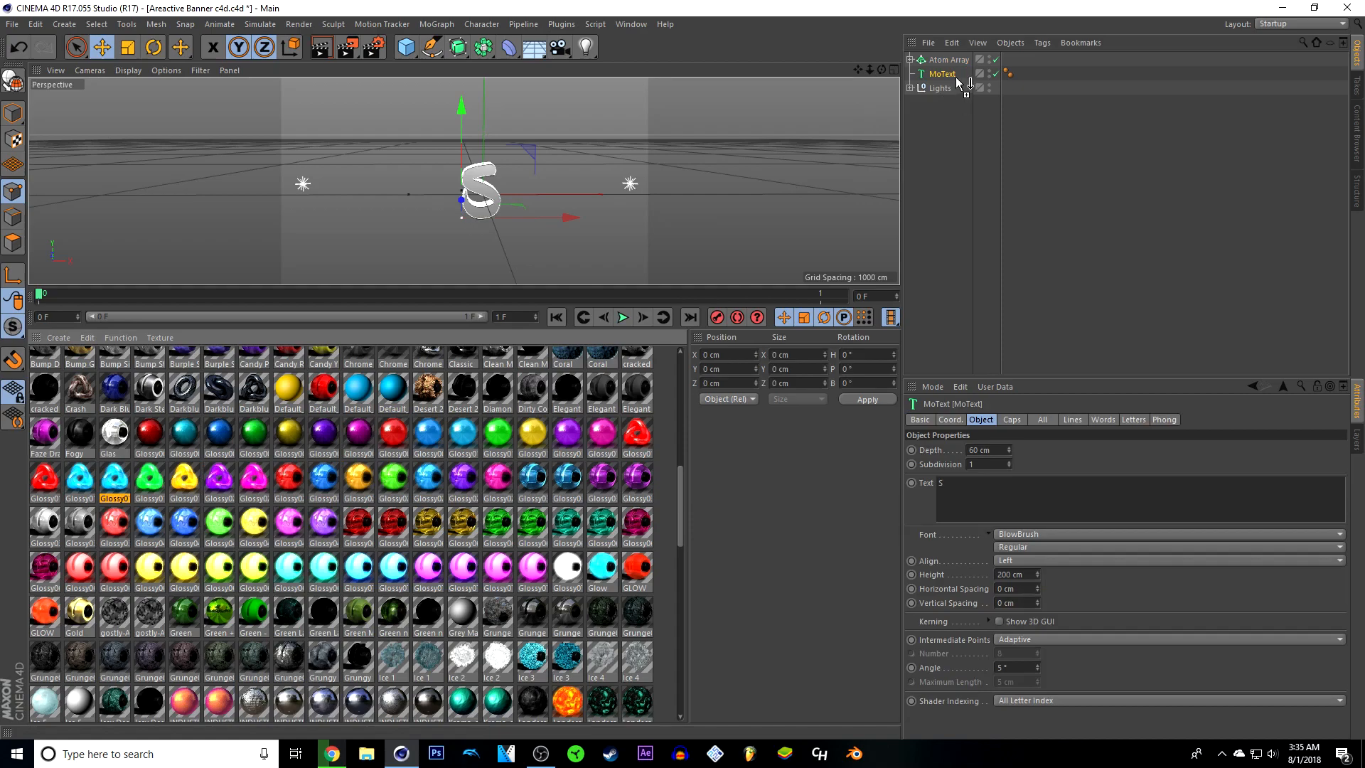
drag(947, 78, 946, 75)
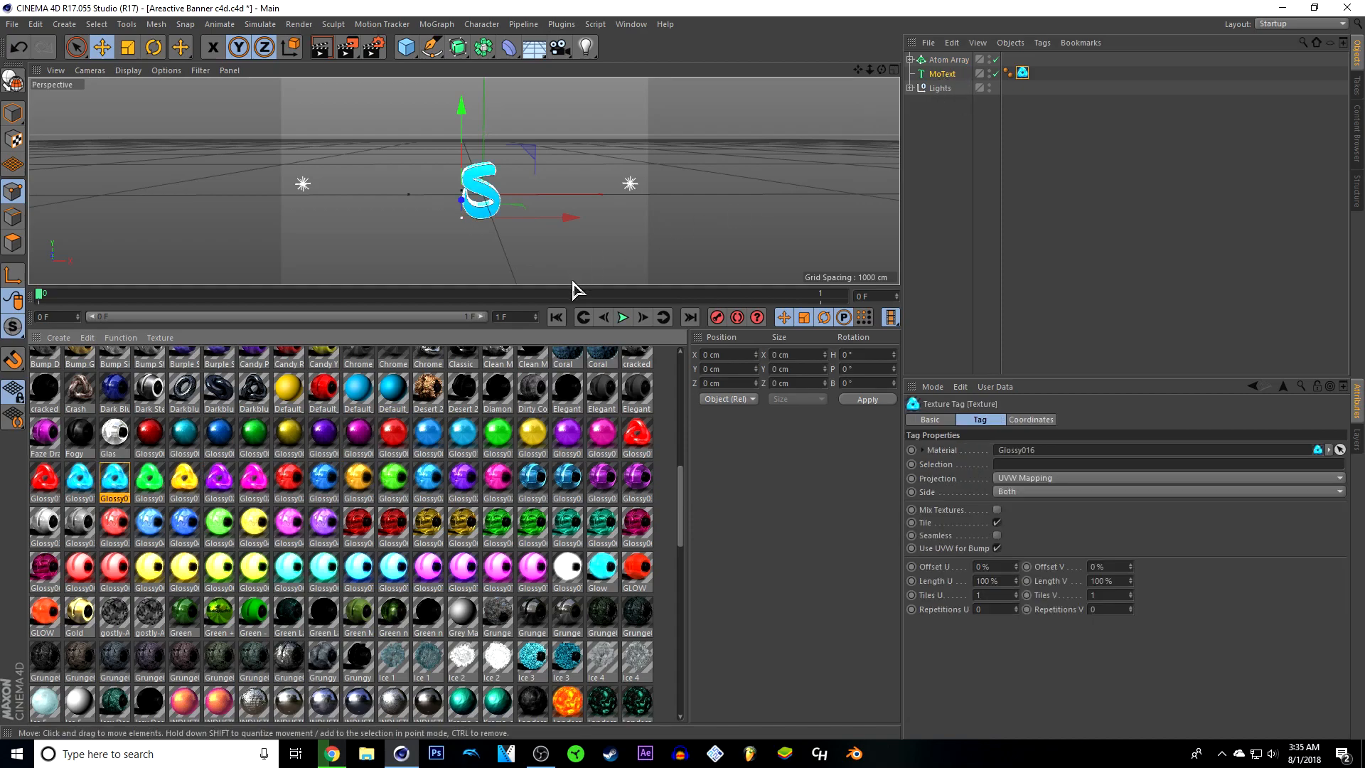
Render the perspective view to check the Glossy016 material on the letter S
drag(579, 284, 549, 567)
click(321, 49)
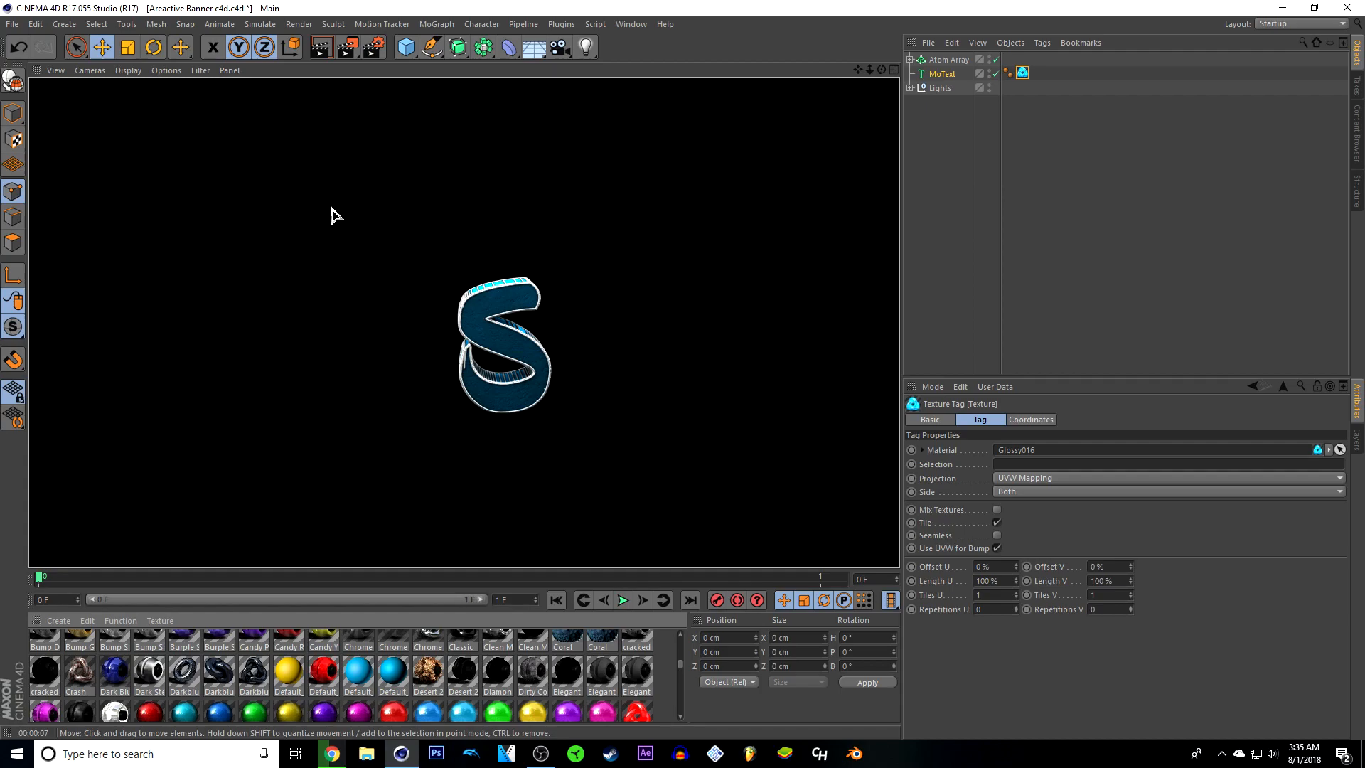
click(935, 241)
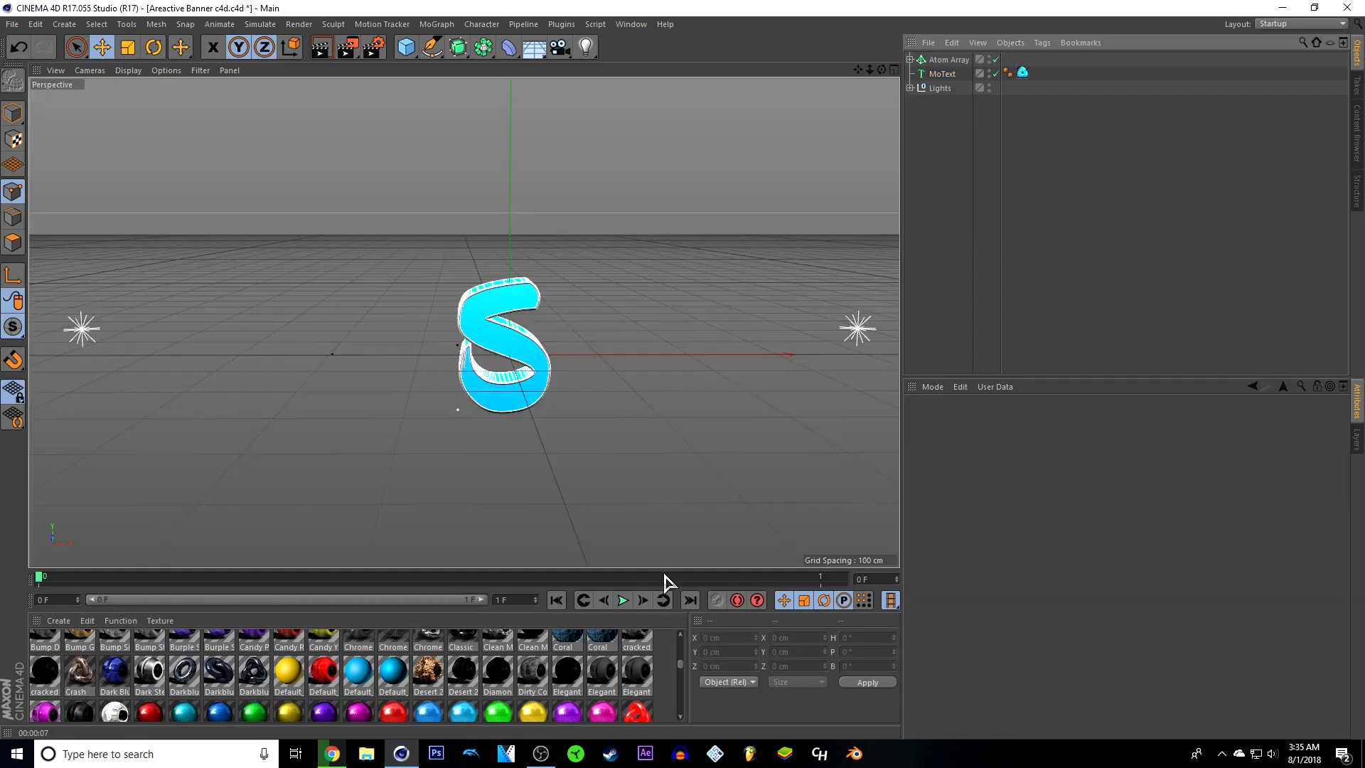
Remove the Glossy016 texture tag from the MoText object
drag(663, 569, 662, 266)
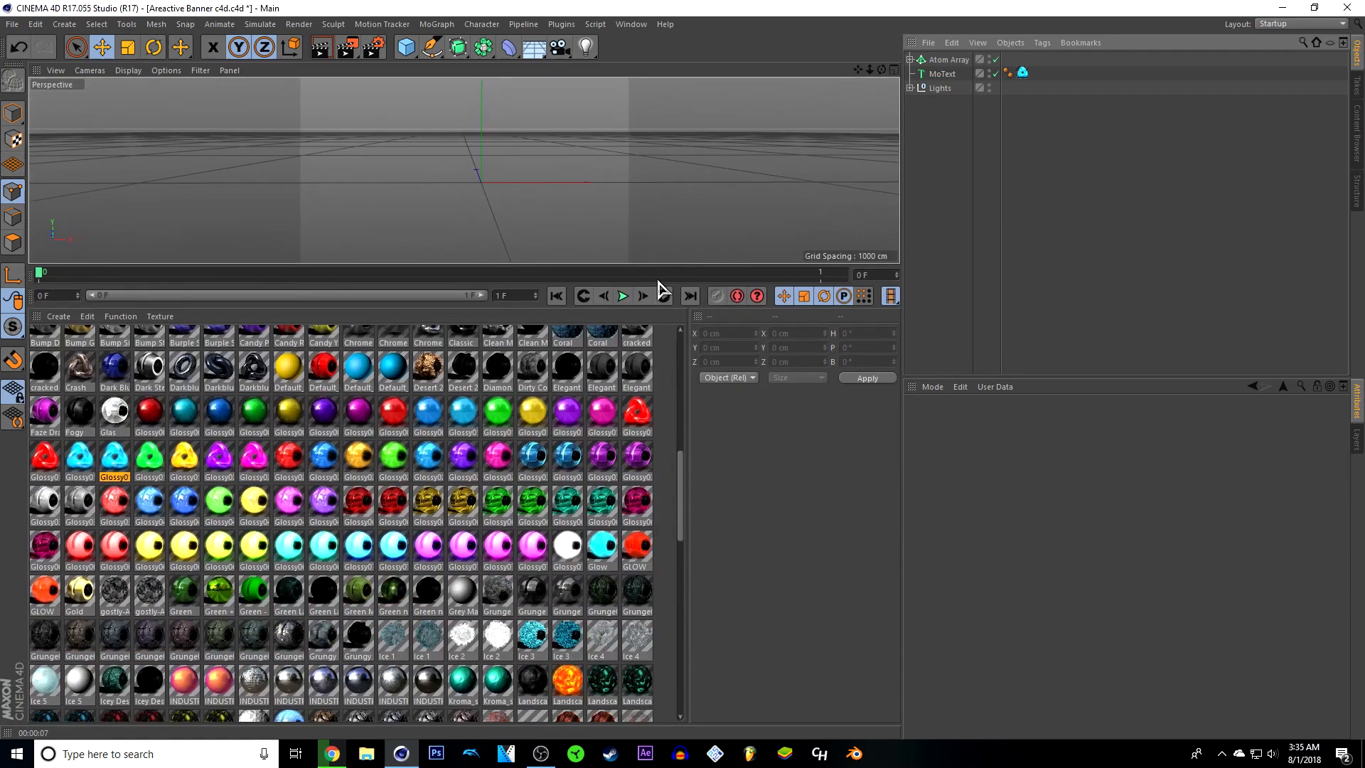
scroll(415, 425, up, 5)
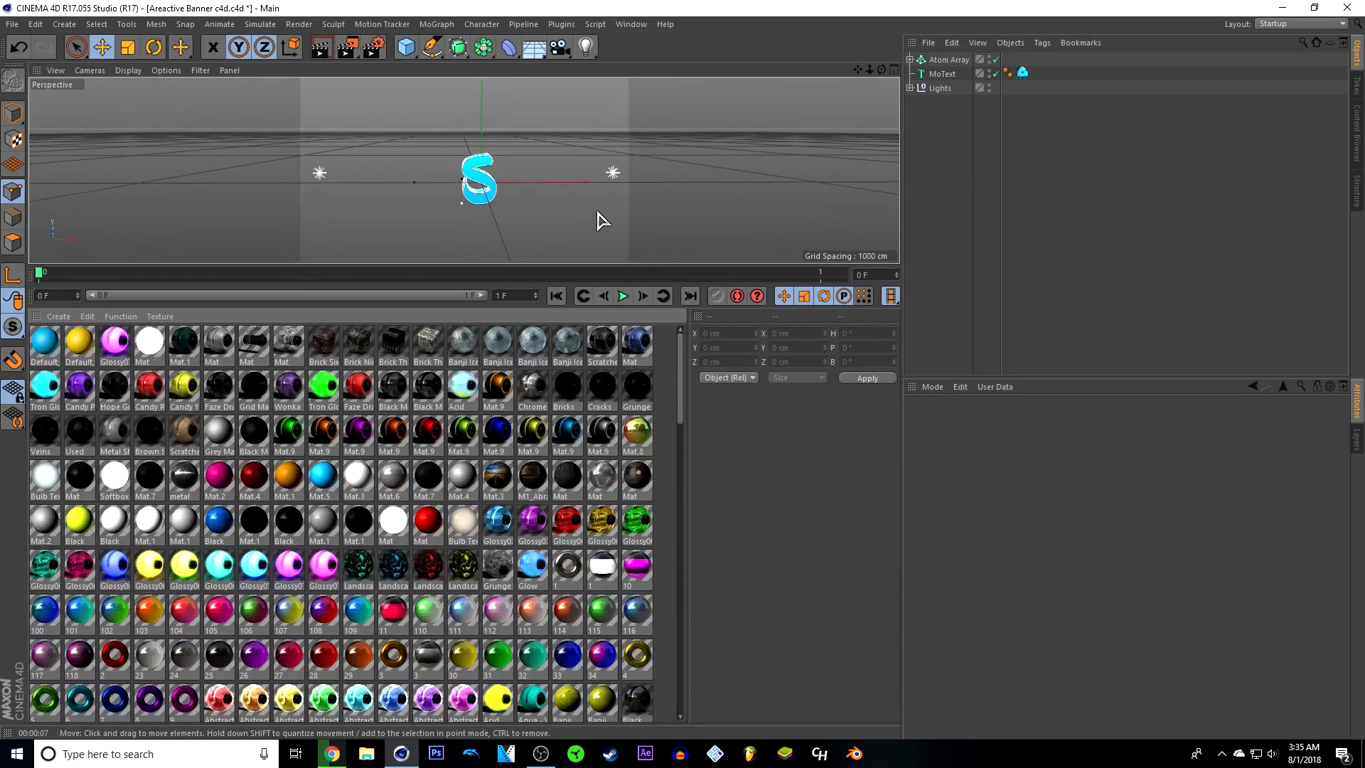
drag(616, 276, 603, 458)
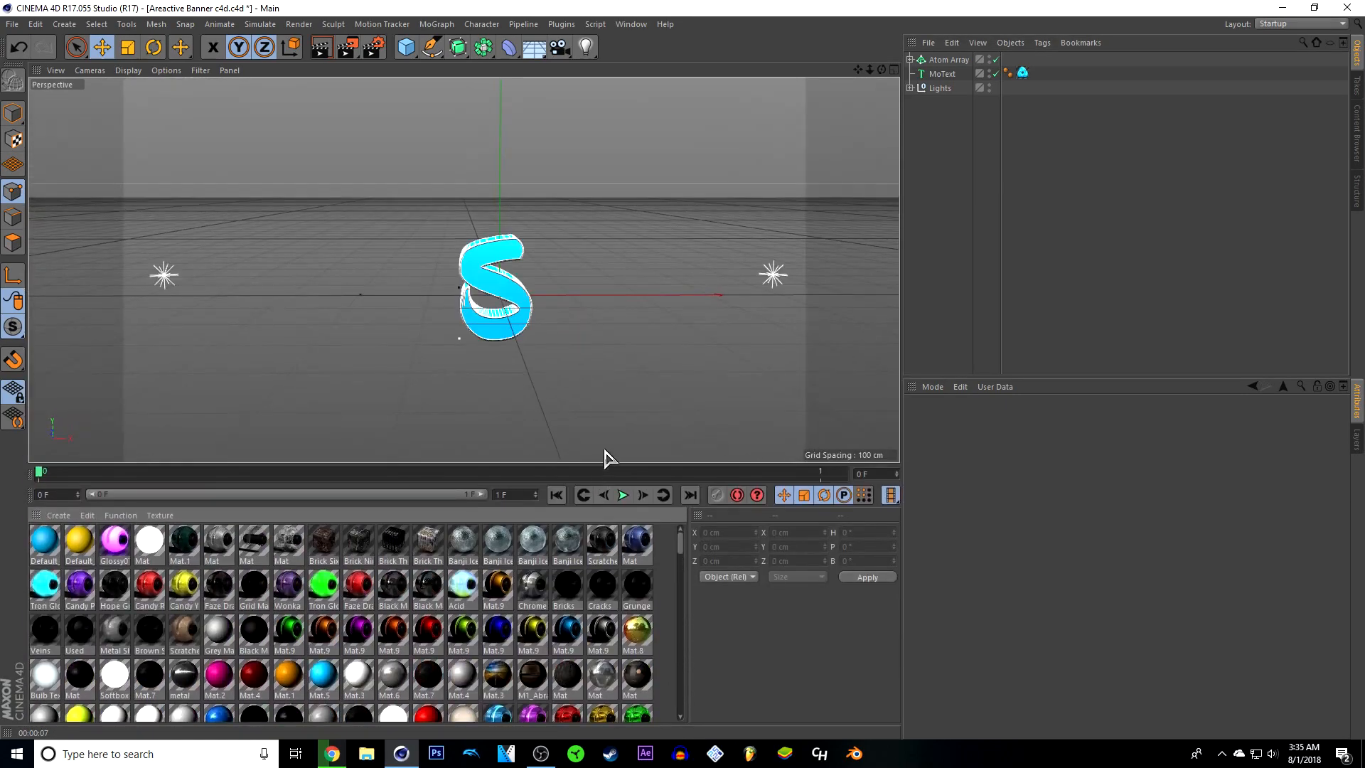
click(1023, 73)
key(Delete)
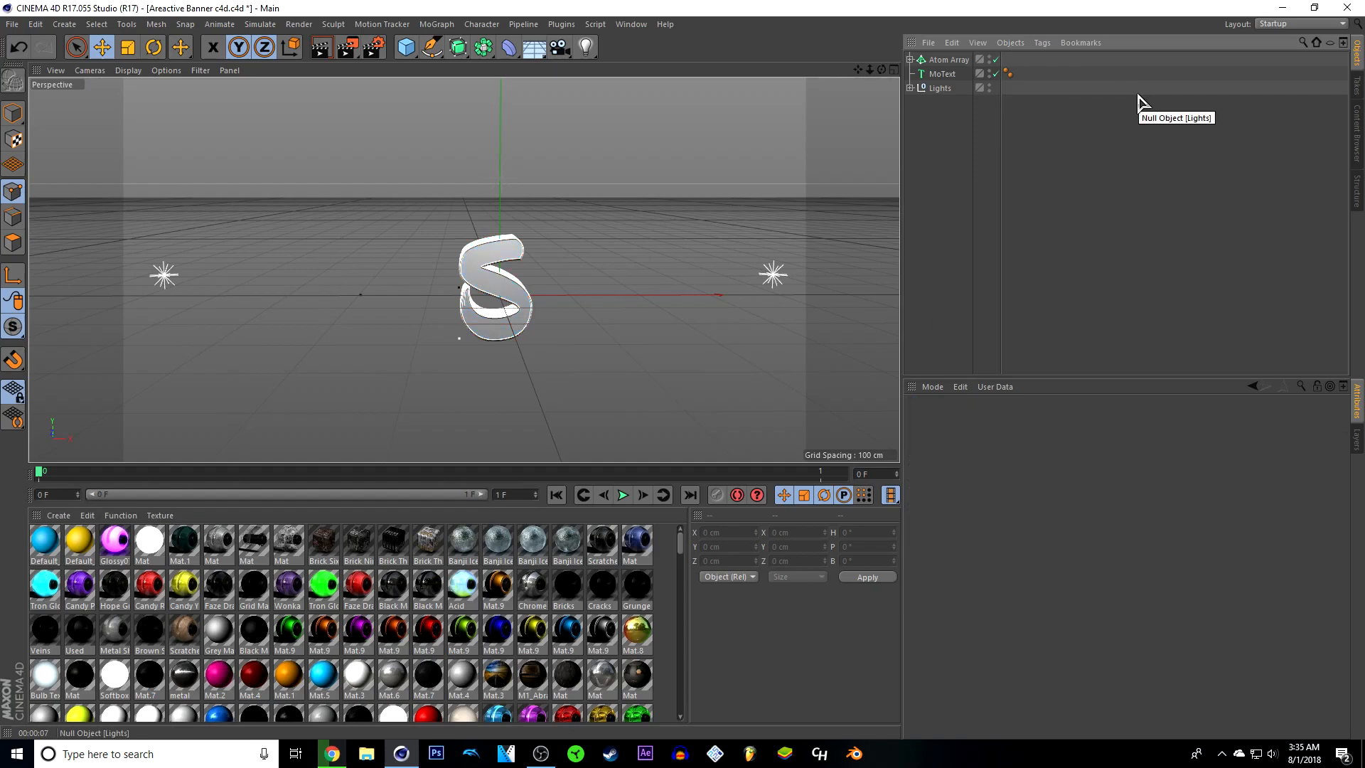
Fracture the MoText object into 50 pieces with the NitroBlast plugin at High quality, and close the plugin window
click(941, 74)
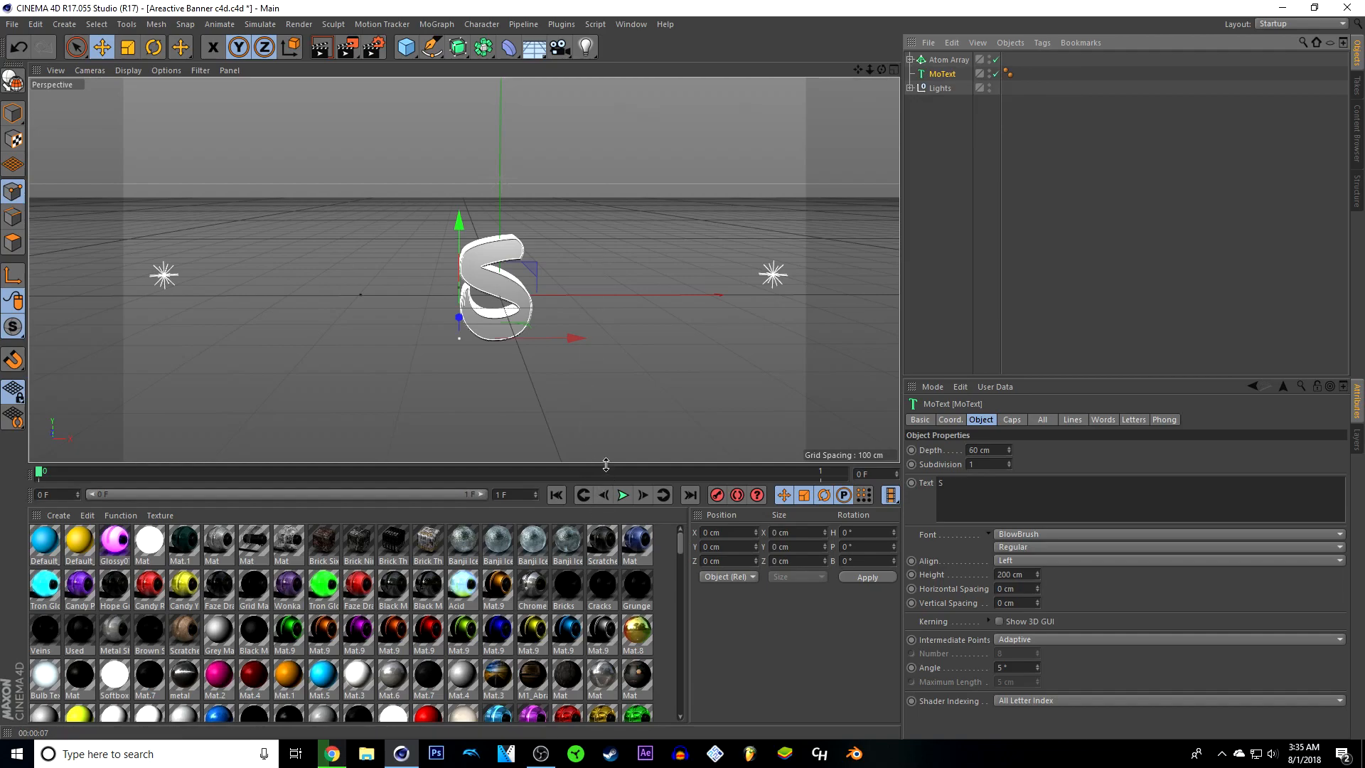
drag(605, 464, 606, 603)
click(557, 26)
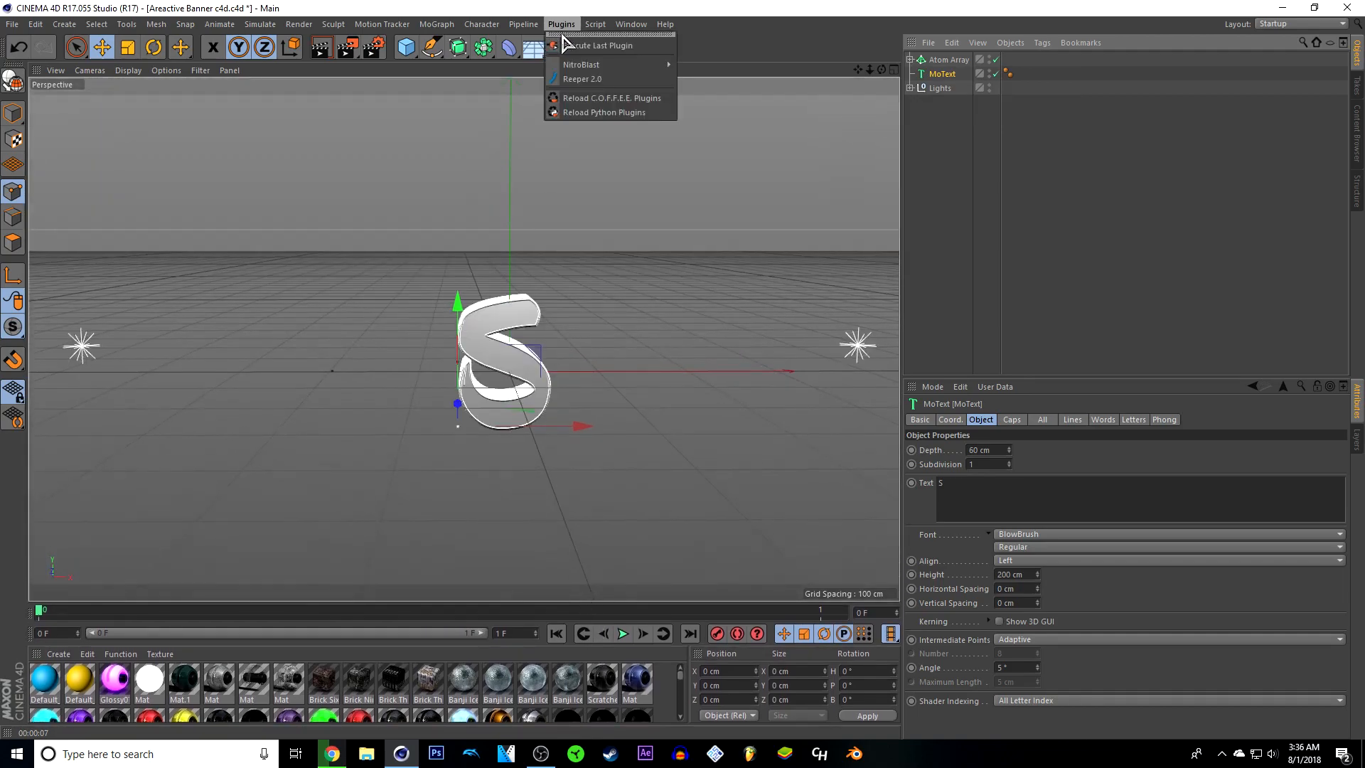
mouse_move(567, 67)
click(736, 98)
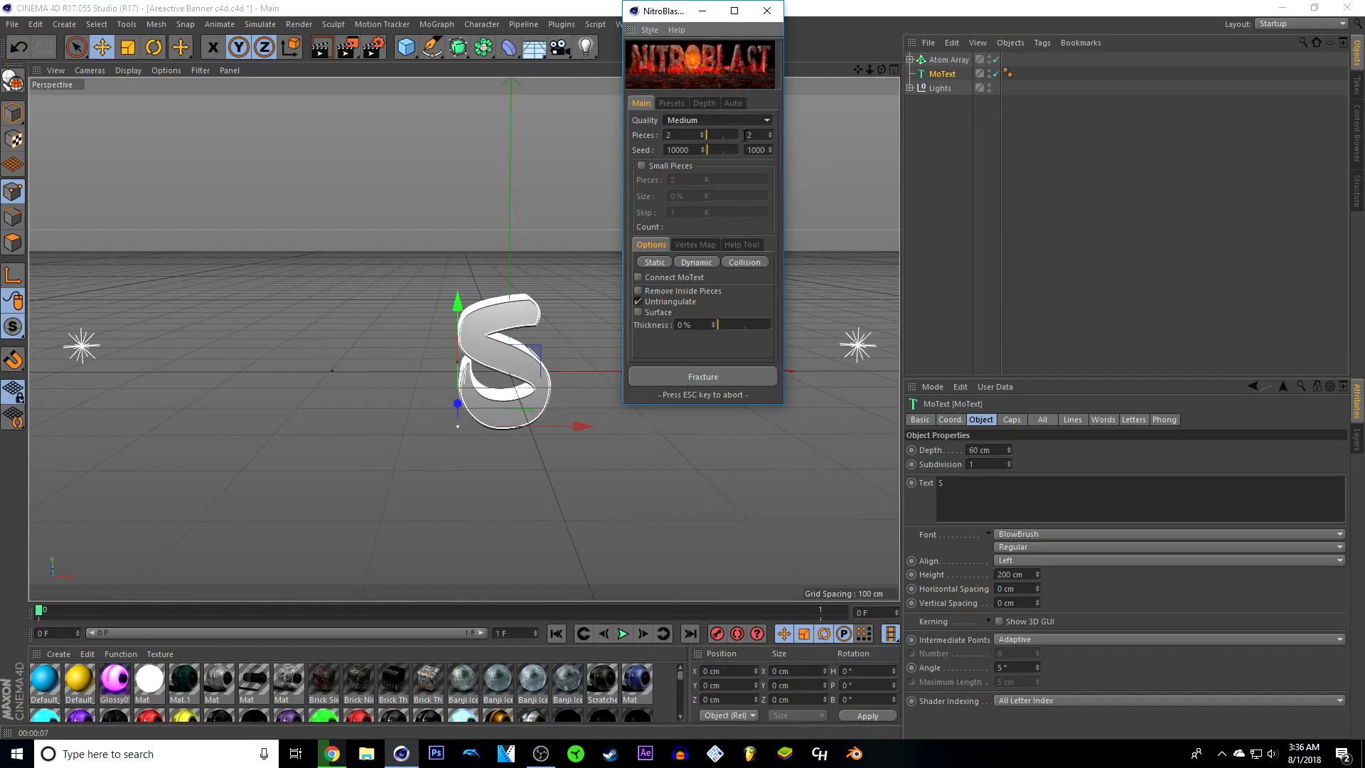
click(720, 122)
click(691, 167)
click(682, 135)
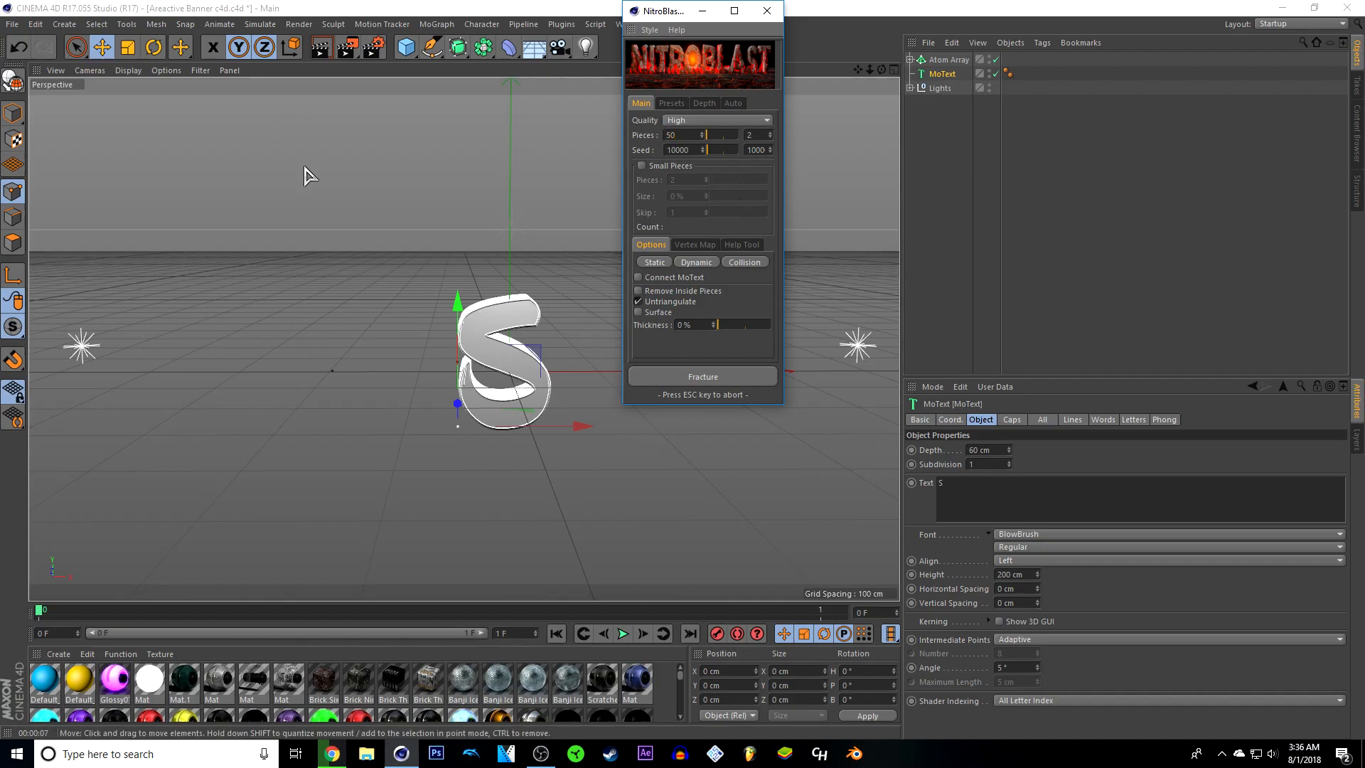
click(695, 380)
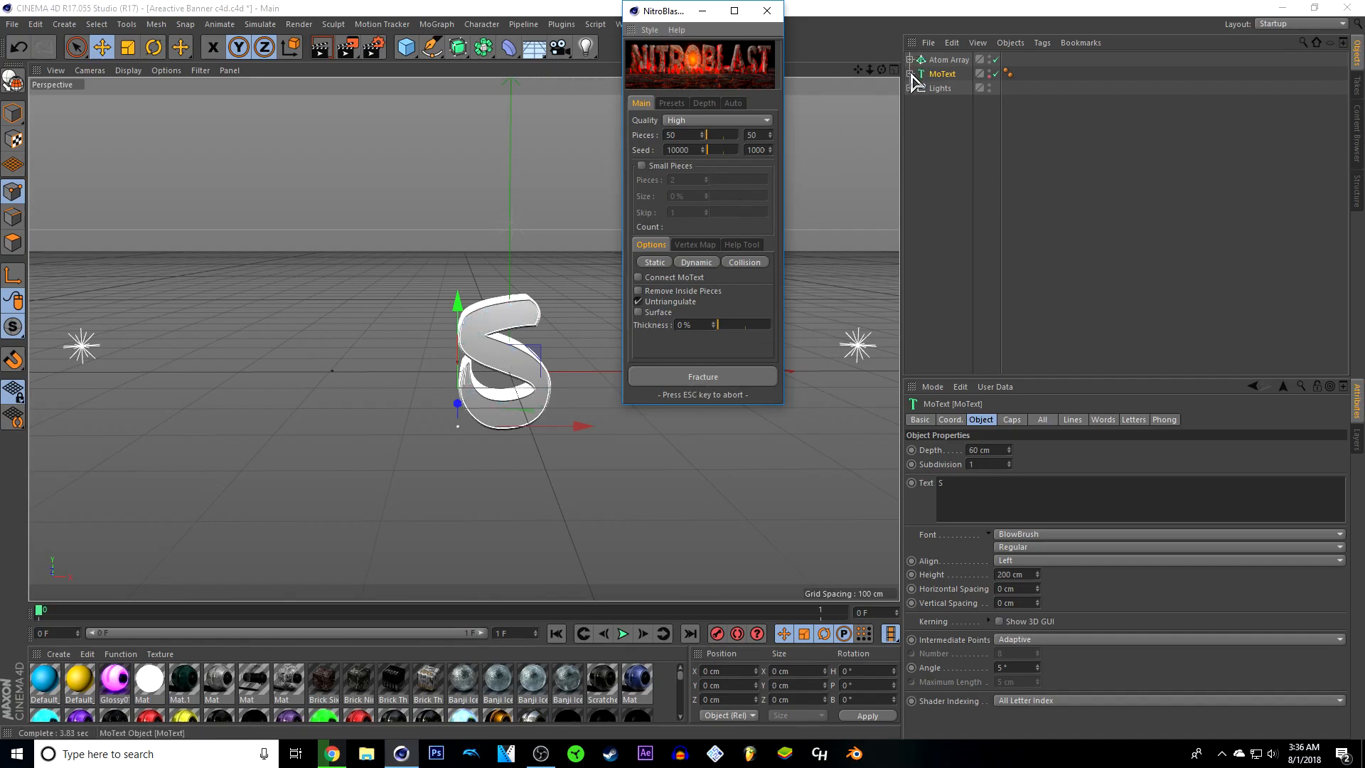
click(767, 12)
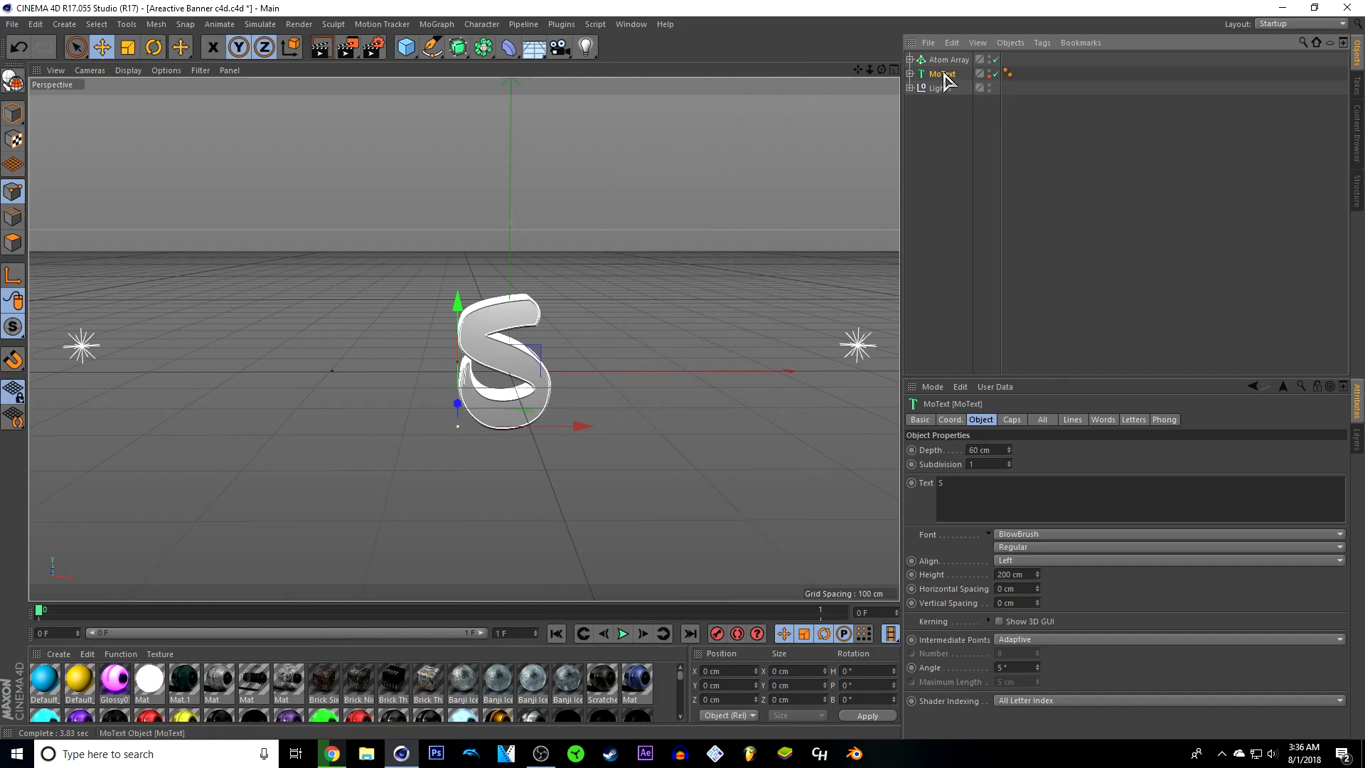
Examine the fractured pieces nested under the MoText's NitroBlast S object and collapse the hierarchy
click(910, 73)
click(917, 87)
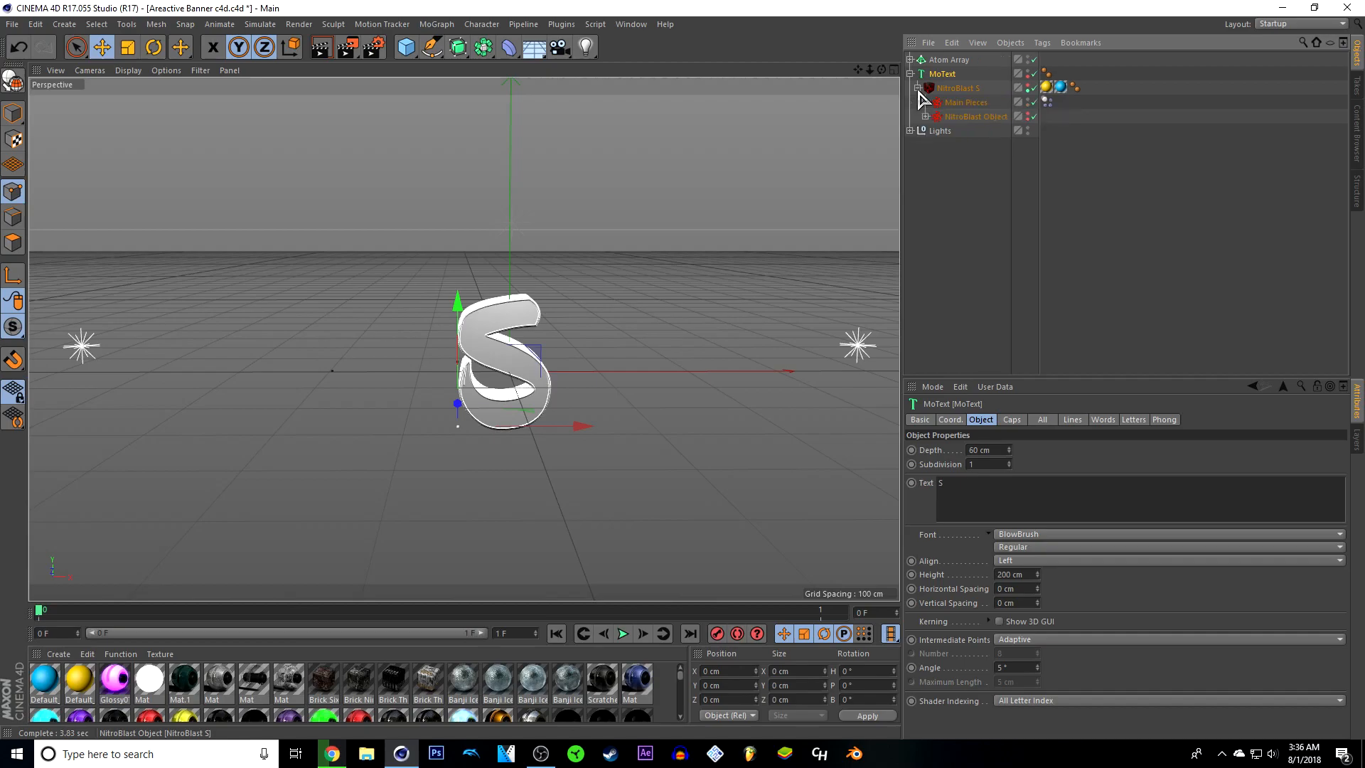
click(925, 102)
click(933, 116)
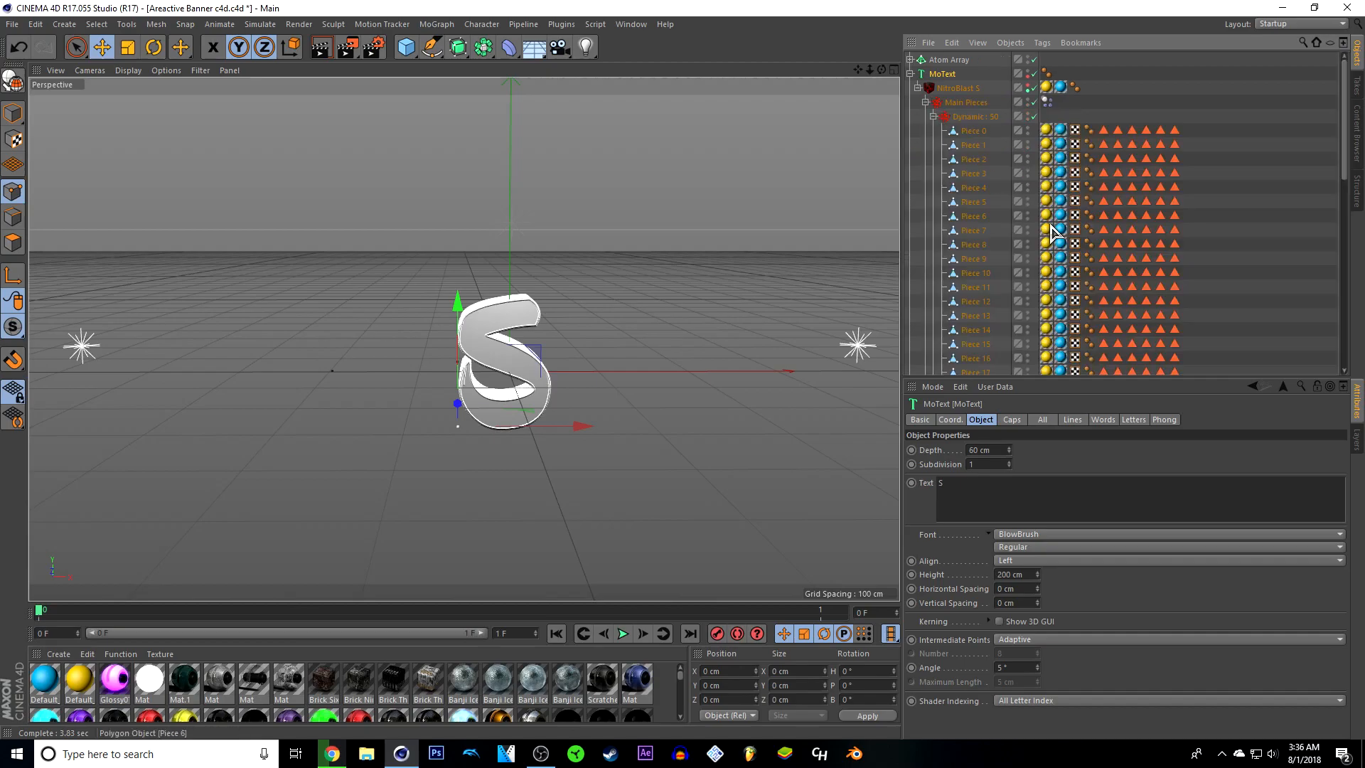
scroll(979, 214, down, 6)
scroll(979, 213, up, 6)
click(917, 89)
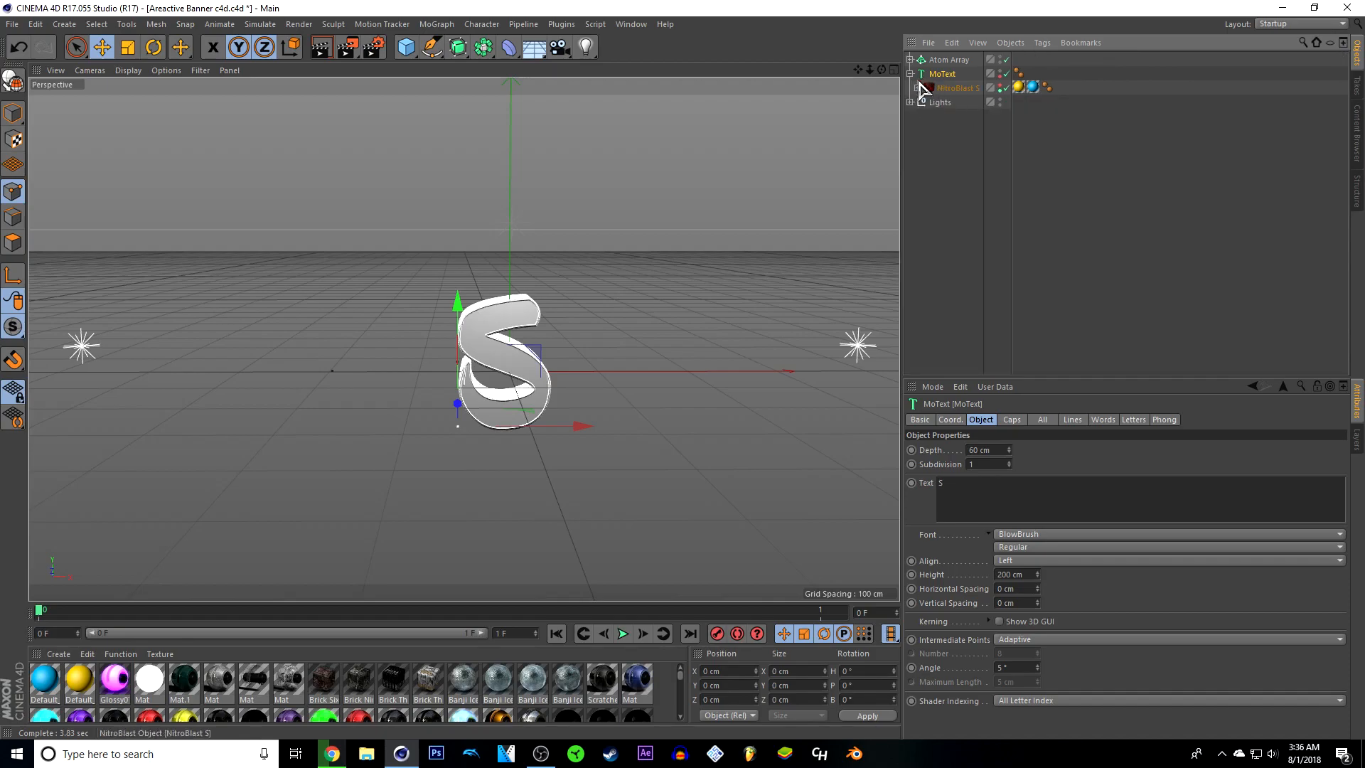
Replace the outer blue material on the NitroBlast S object with the Glossy041 material
click(956, 90)
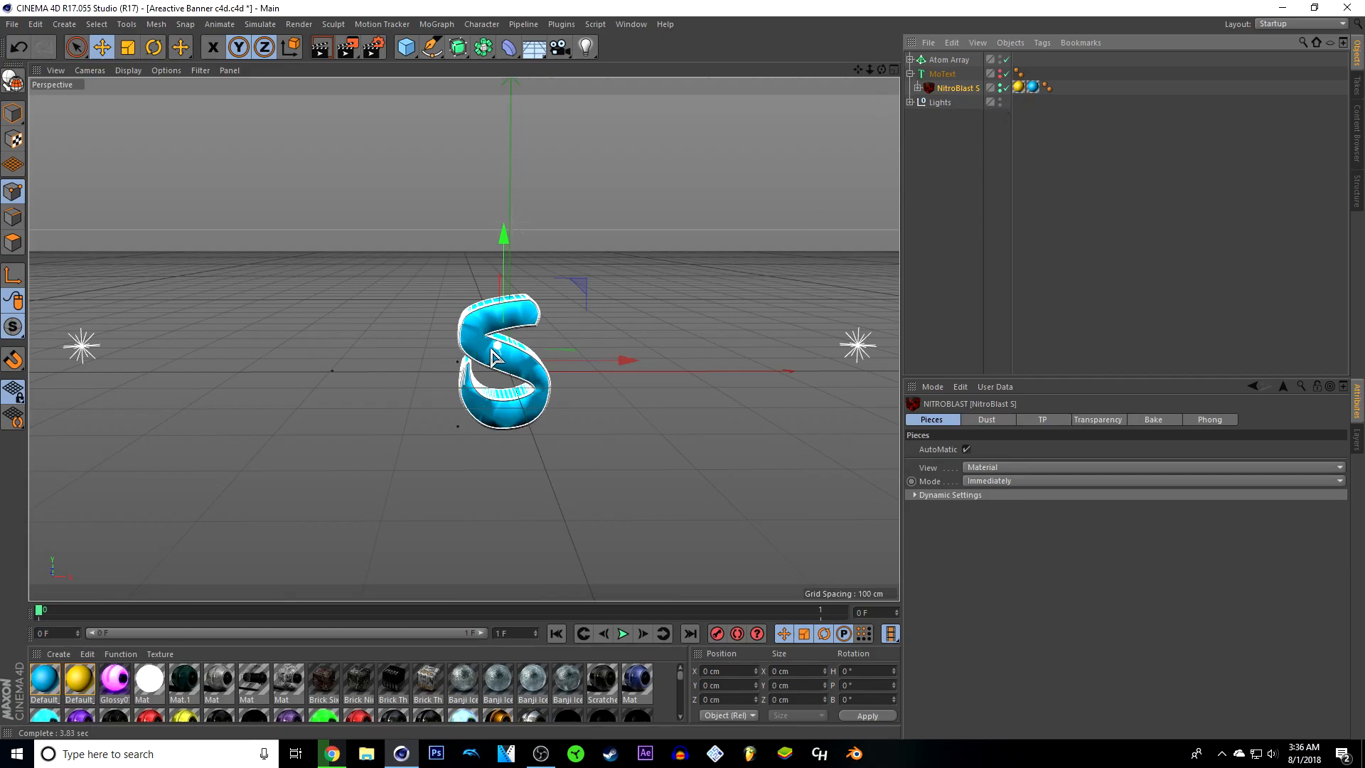
click(918, 88)
click(918, 88)
drag(634, 603, 634, 211)
scroll(498, 426, down, 5)
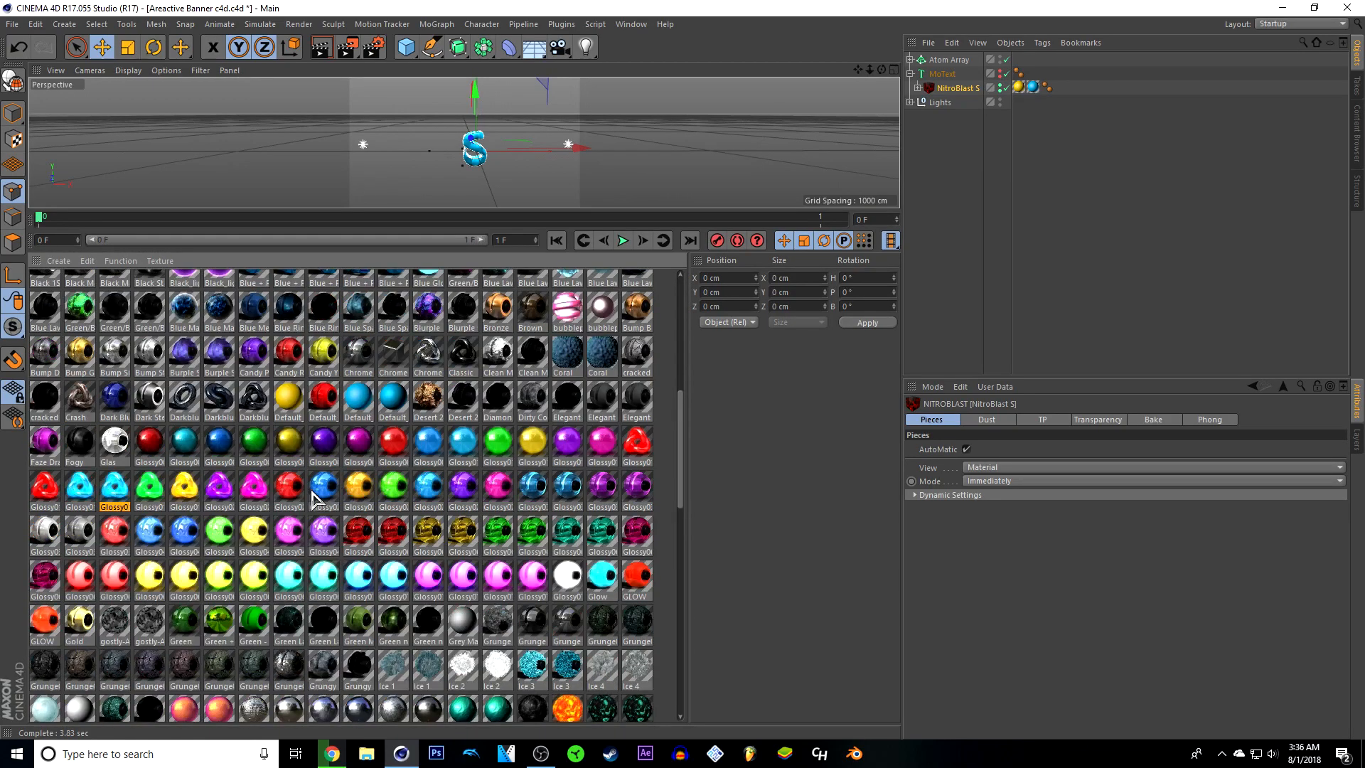
click(190, 538)
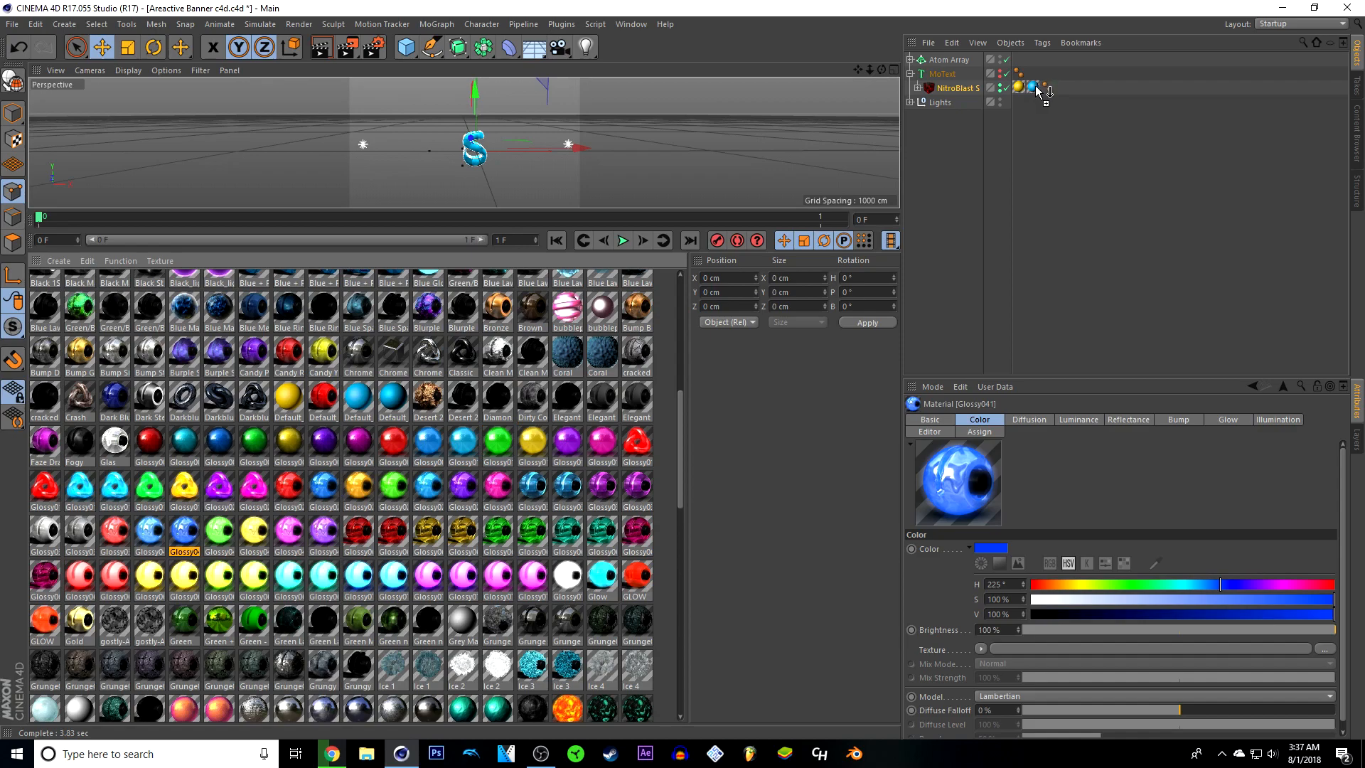
drag(1036, 86, 1034, 87)
Replace the inner yellow material on the NitroBlast S object with the Dirty Concrete material
drag(667, 210, 604, 283)
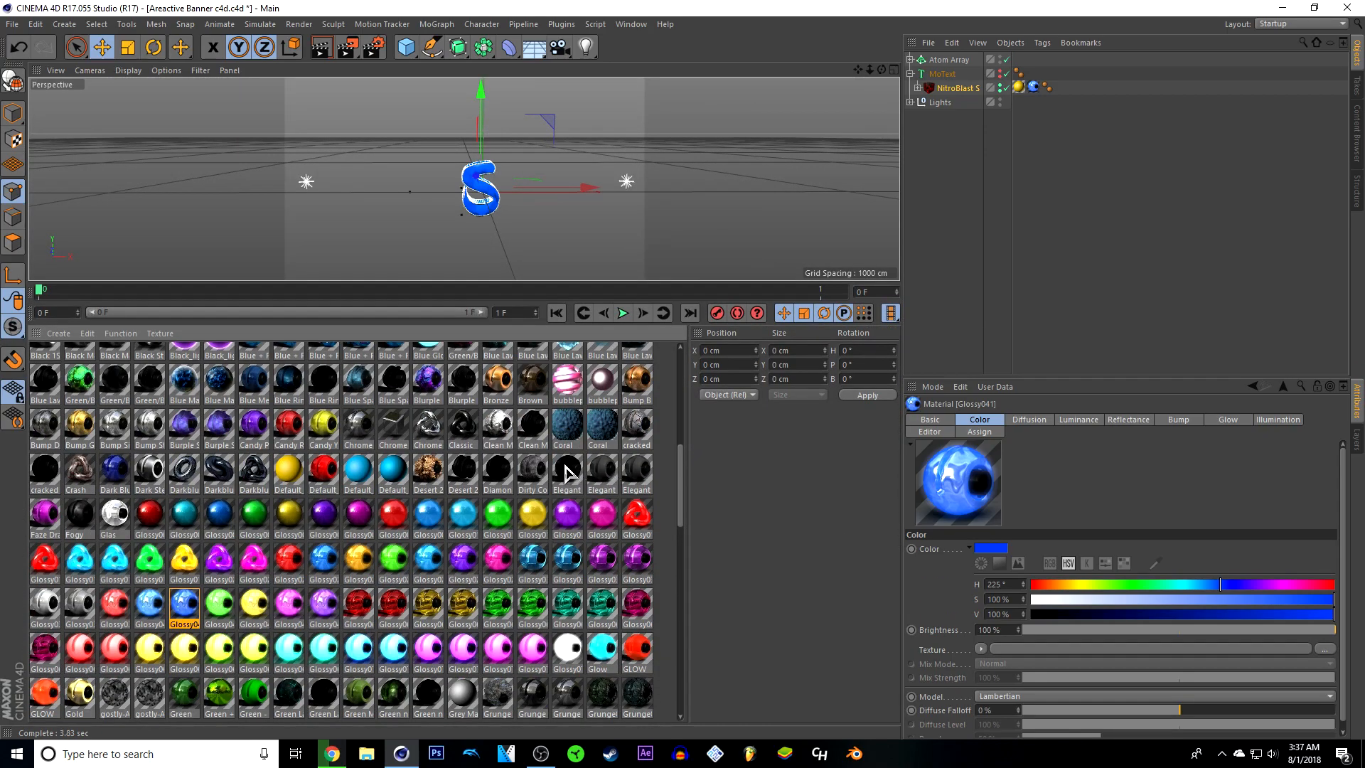
click(534, 469)
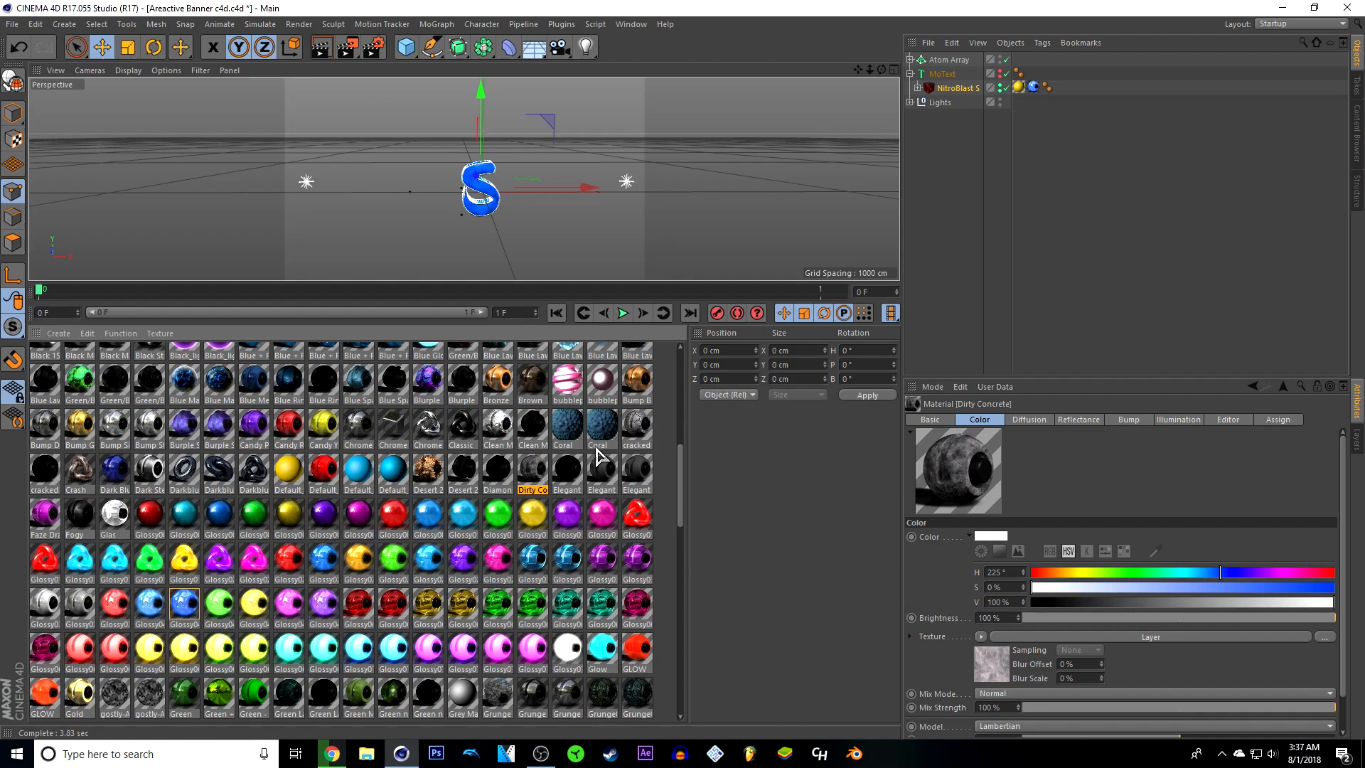
scroll(561, 462, up, 4)
scroll(566, 455, down, 4)
mouse_move(1025, 92)
mouse_down()
mouse_move(1036, 81)
mouse_move(1020, 94)
mouse_up()
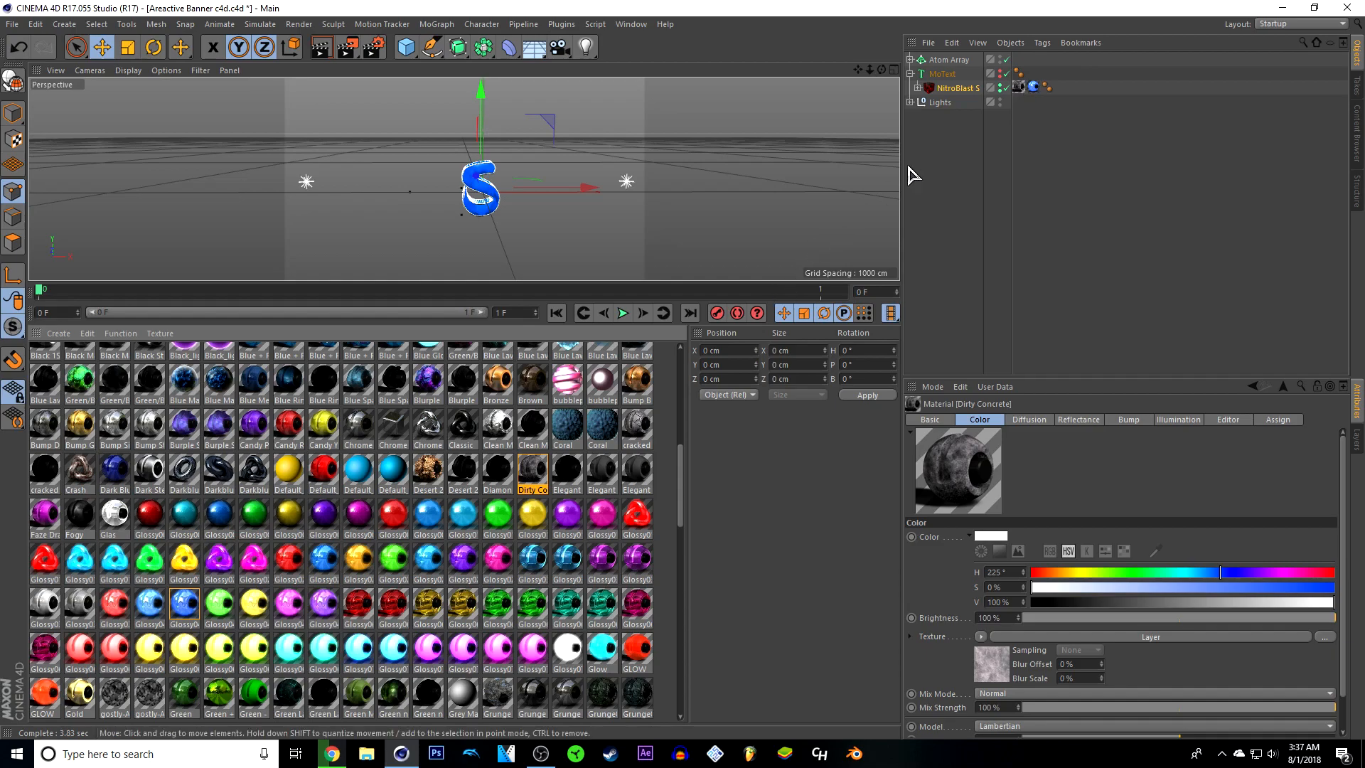
Set both NitroBlast S texture tags, IN and OUT, to Cubic projection and turn on Seamless tiling
click(1021, 86)
click(1022, 87)
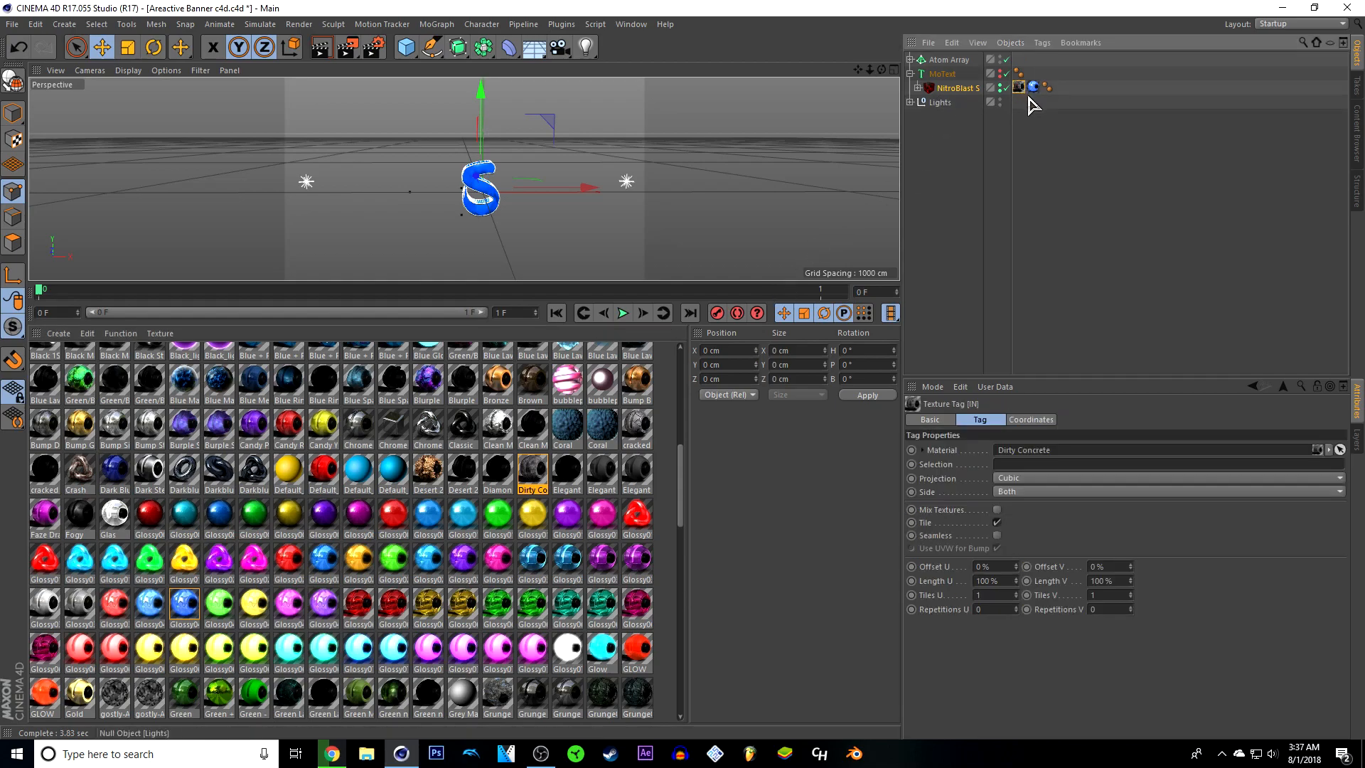
ctrl+click(1033, 88)
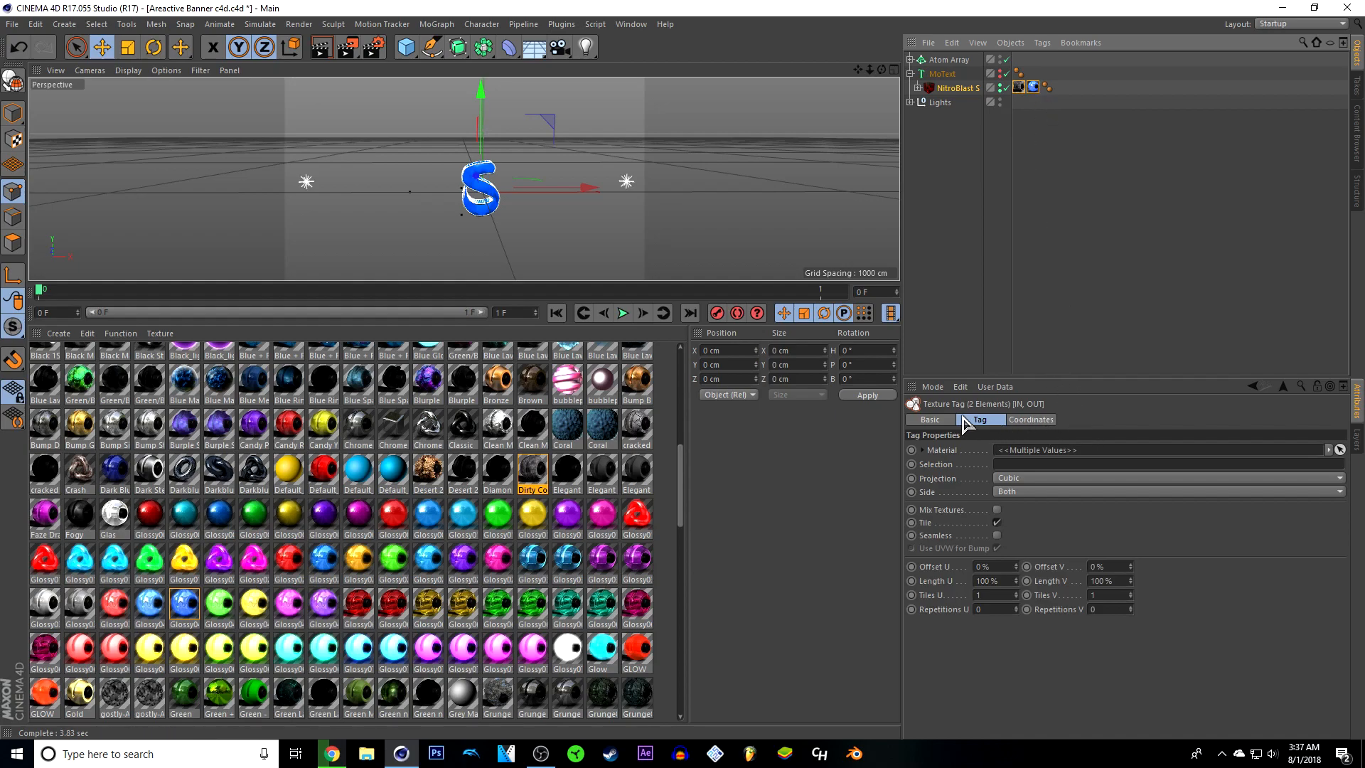
click(1014, 481)
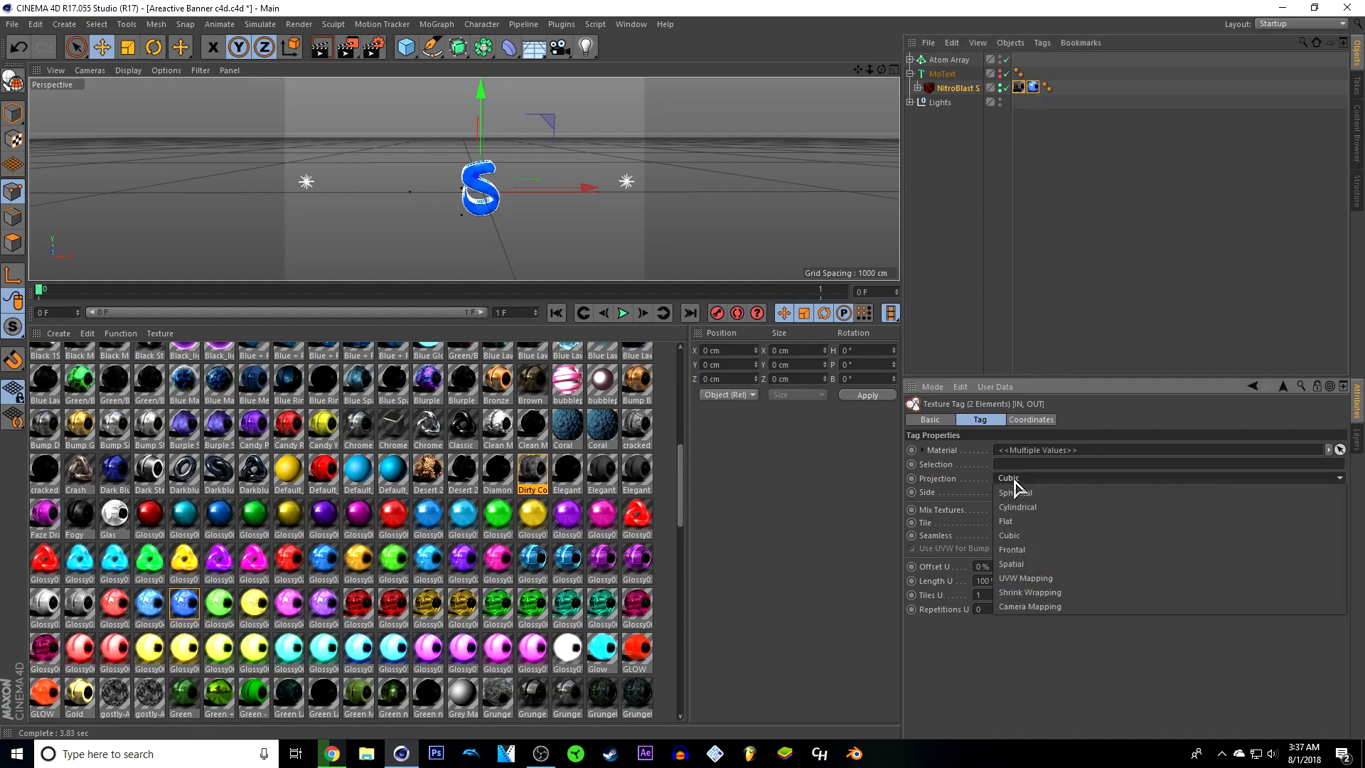
click(1027, 537)
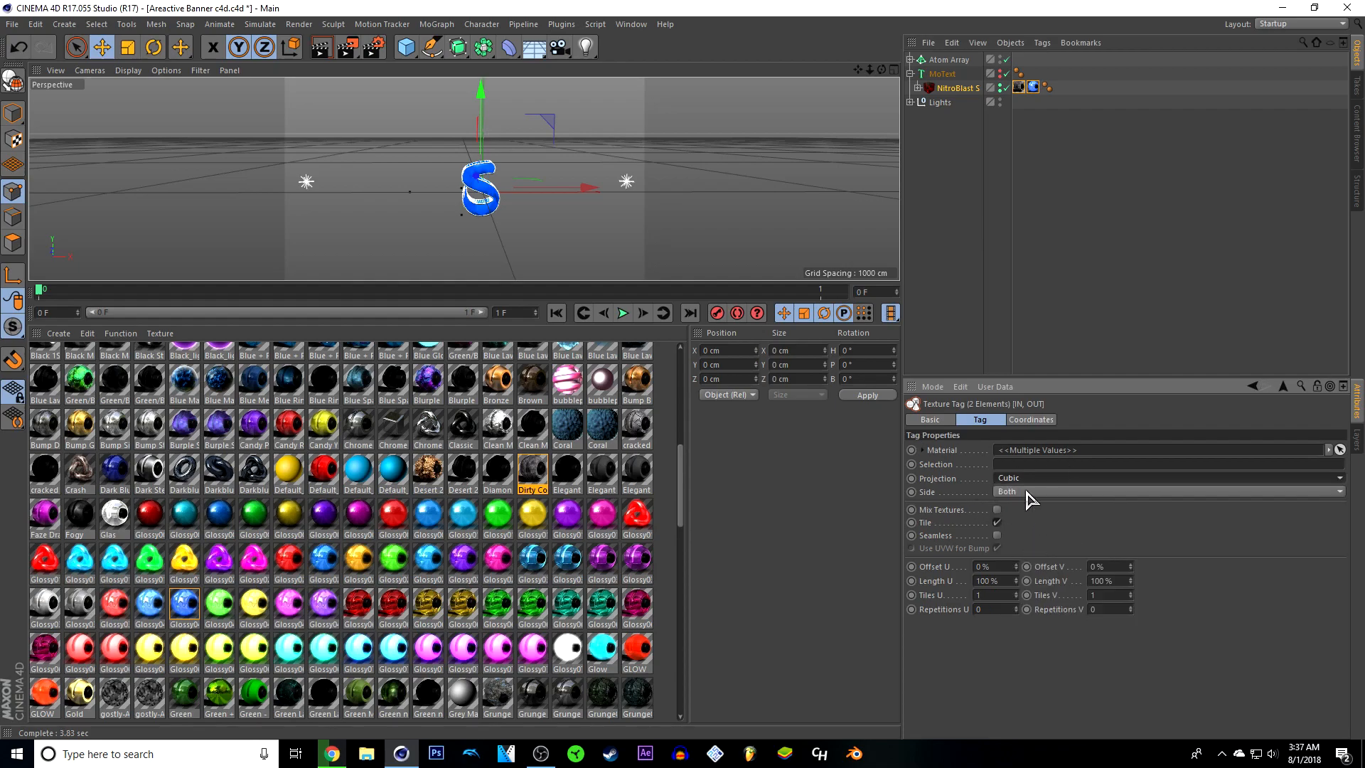
click(996, 536)
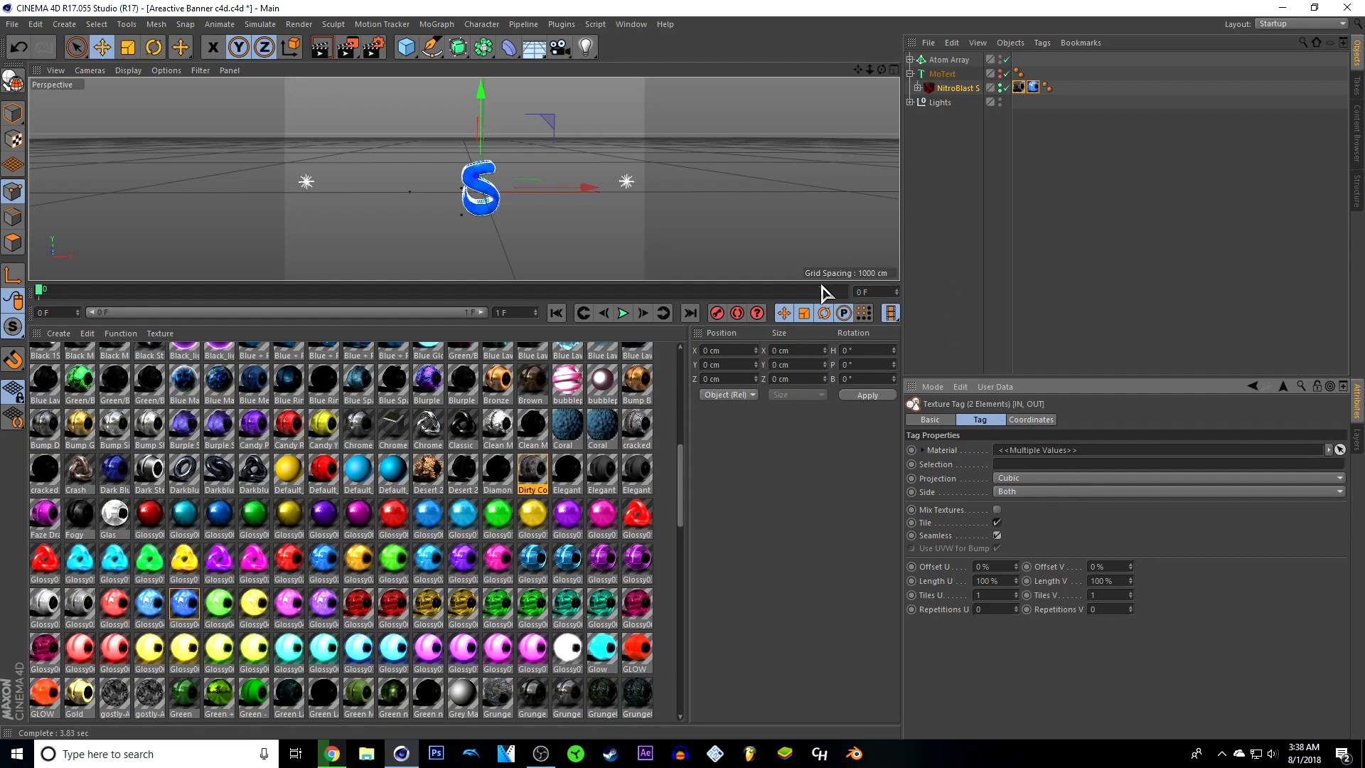
drag(751, 283, 714, 604)
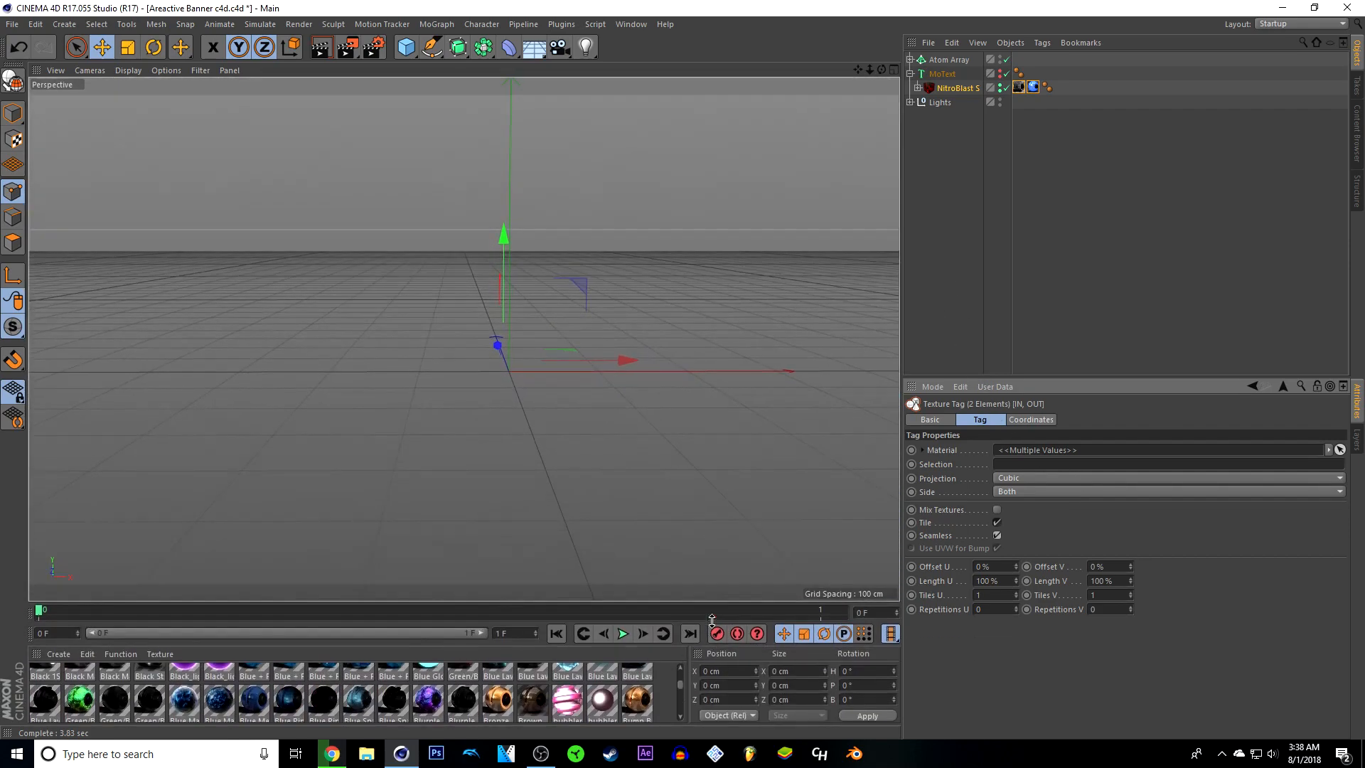
Add a MoGraph Fracture object to the scene
click(997, 175)
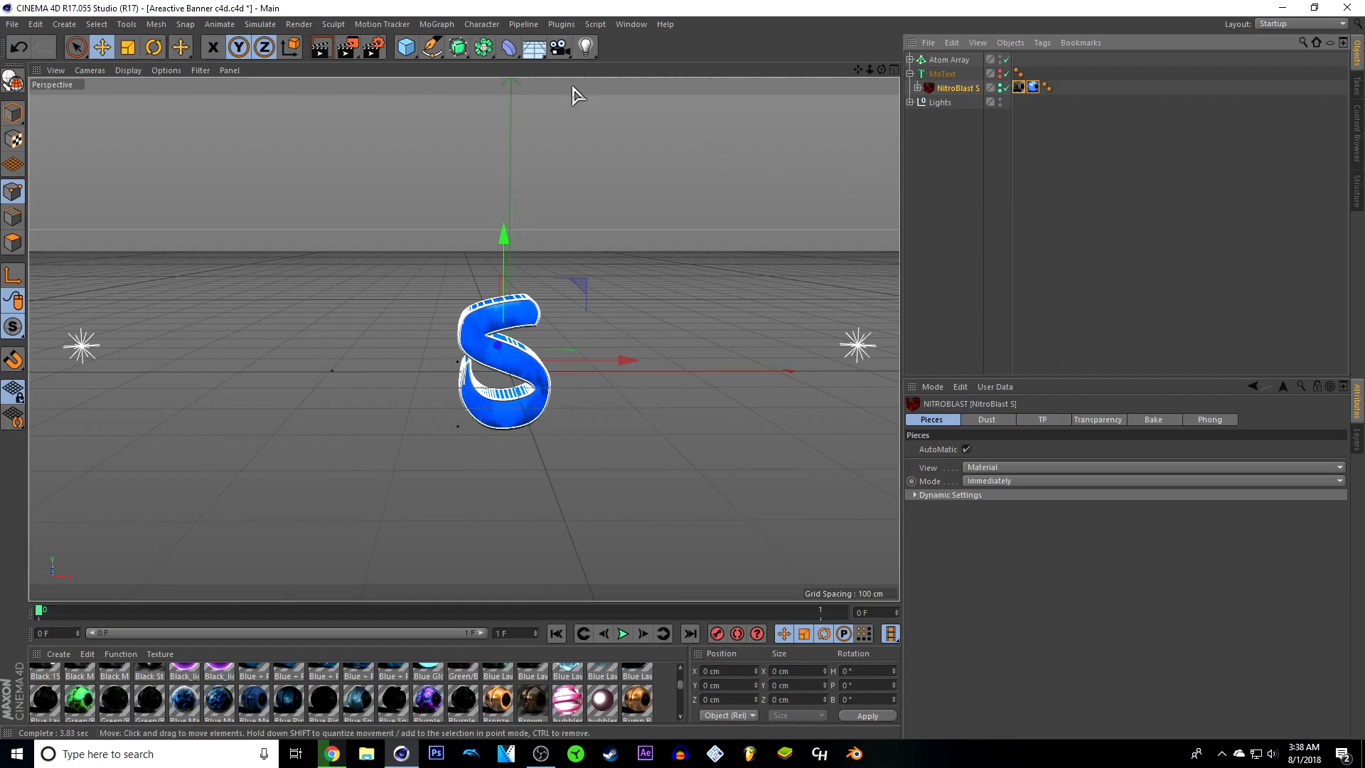
click(446, 24)
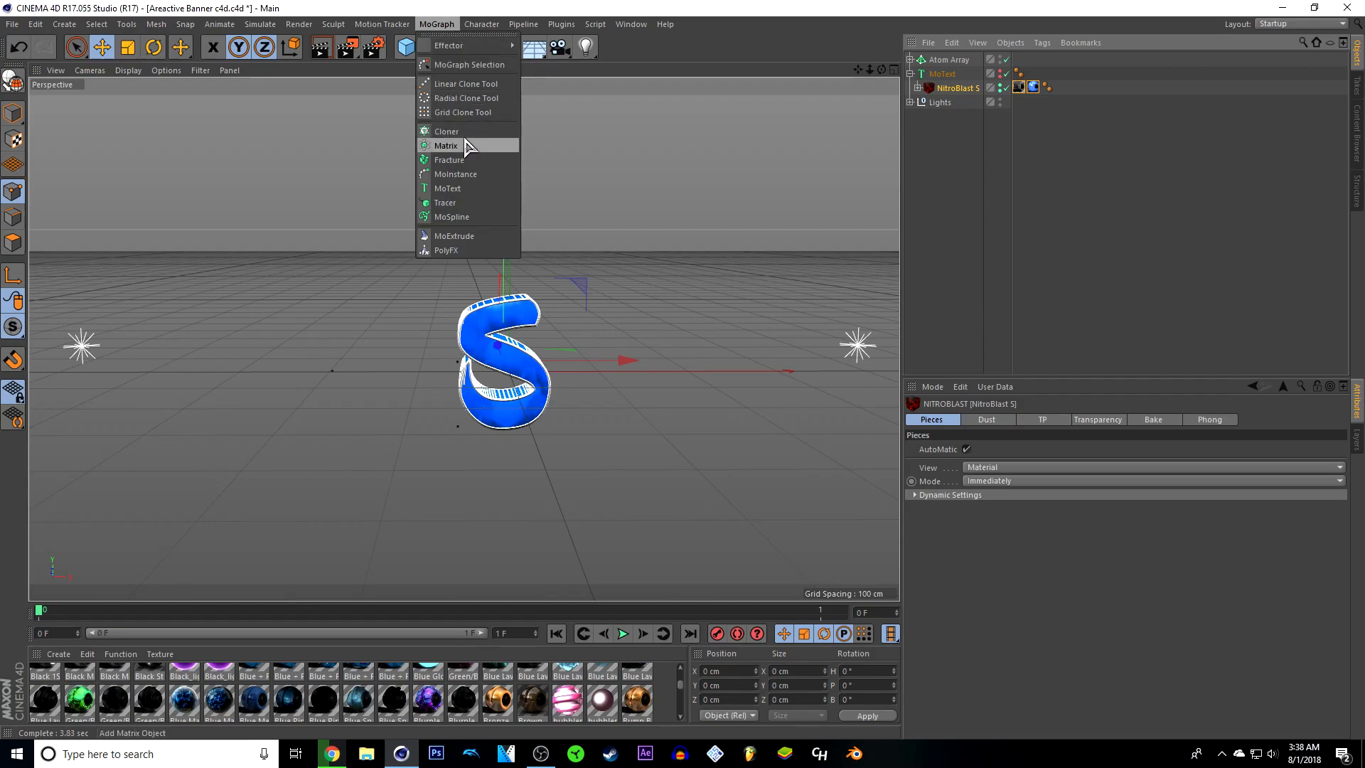
click(446, 159)
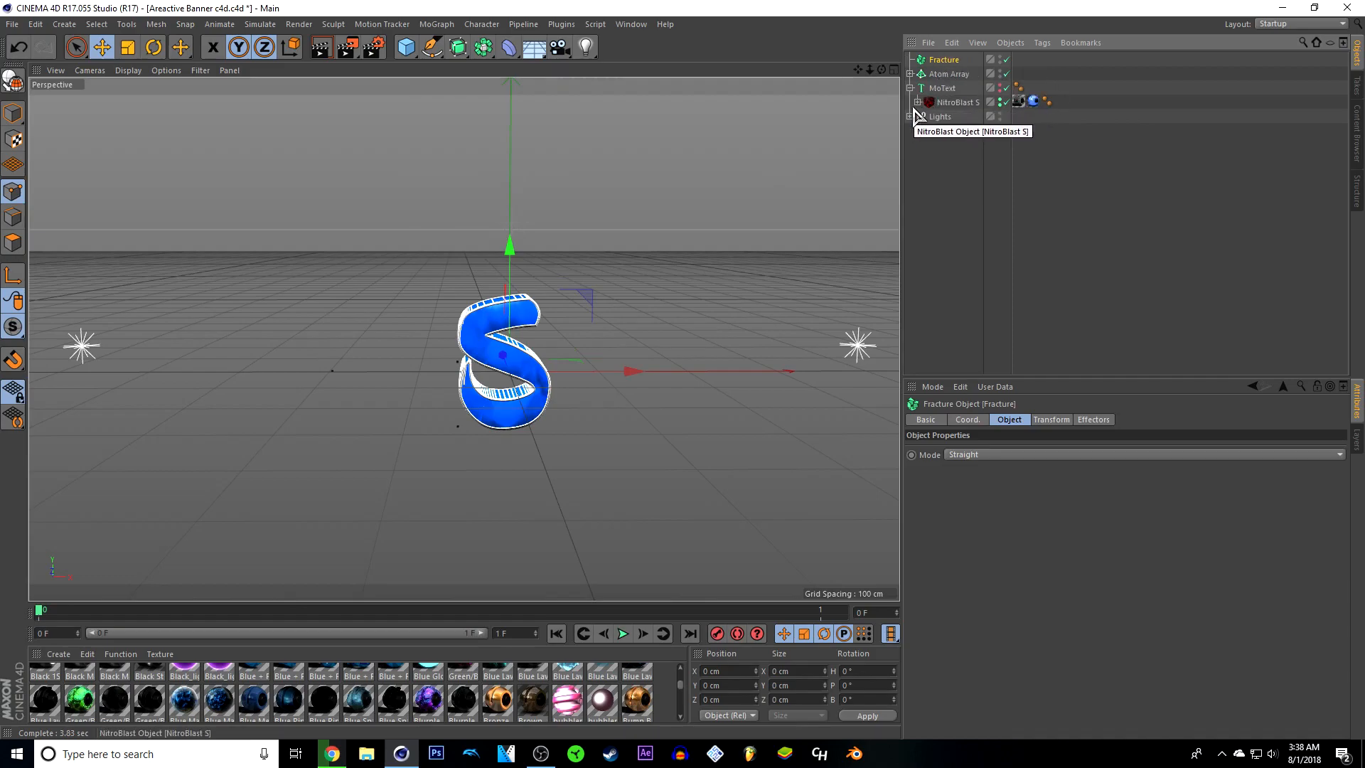
Move all the NitroBlast fragments, Piece 0 to Piece 49, into the Fracture object and collapse the object hierarchy
ctrl+click(918, 102)
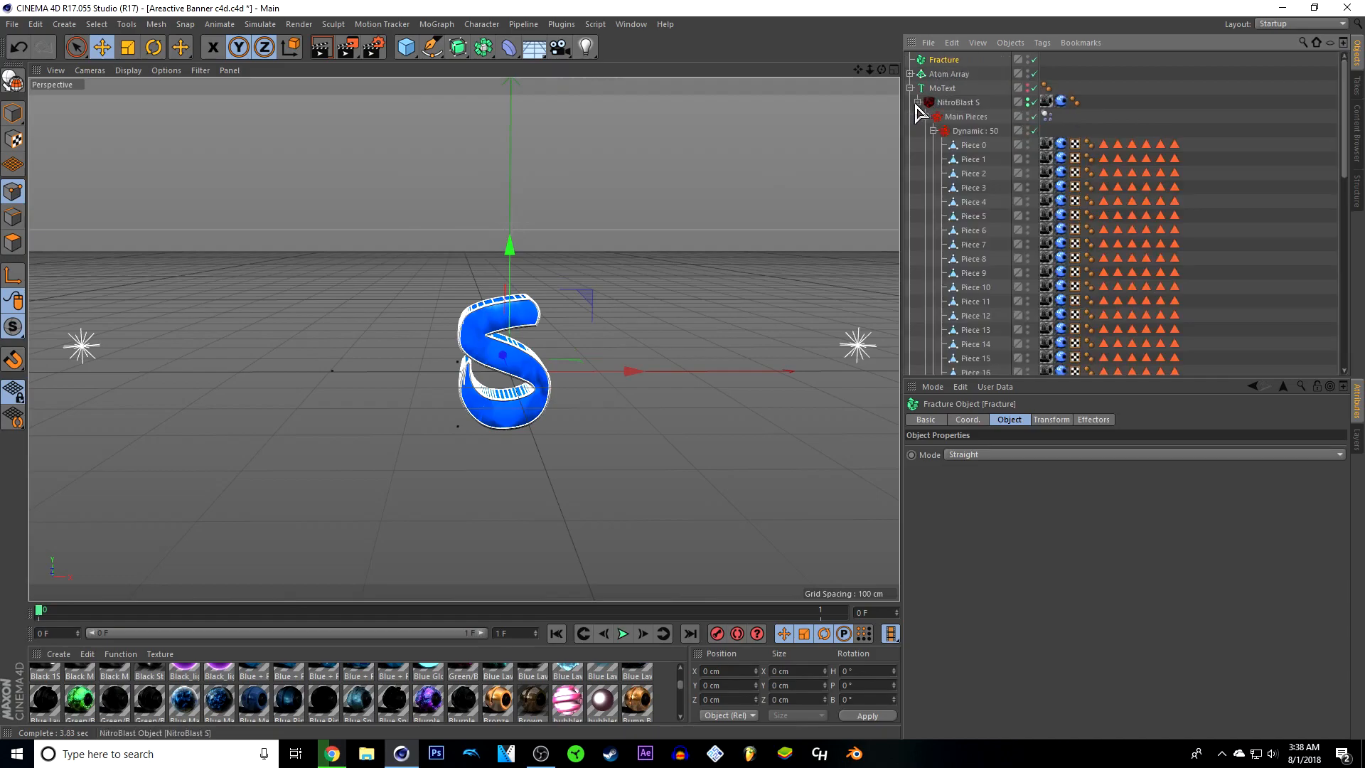
click(968, 147)
scroll(992, 196, down, 10)
scroll(981, 196, up, 10)
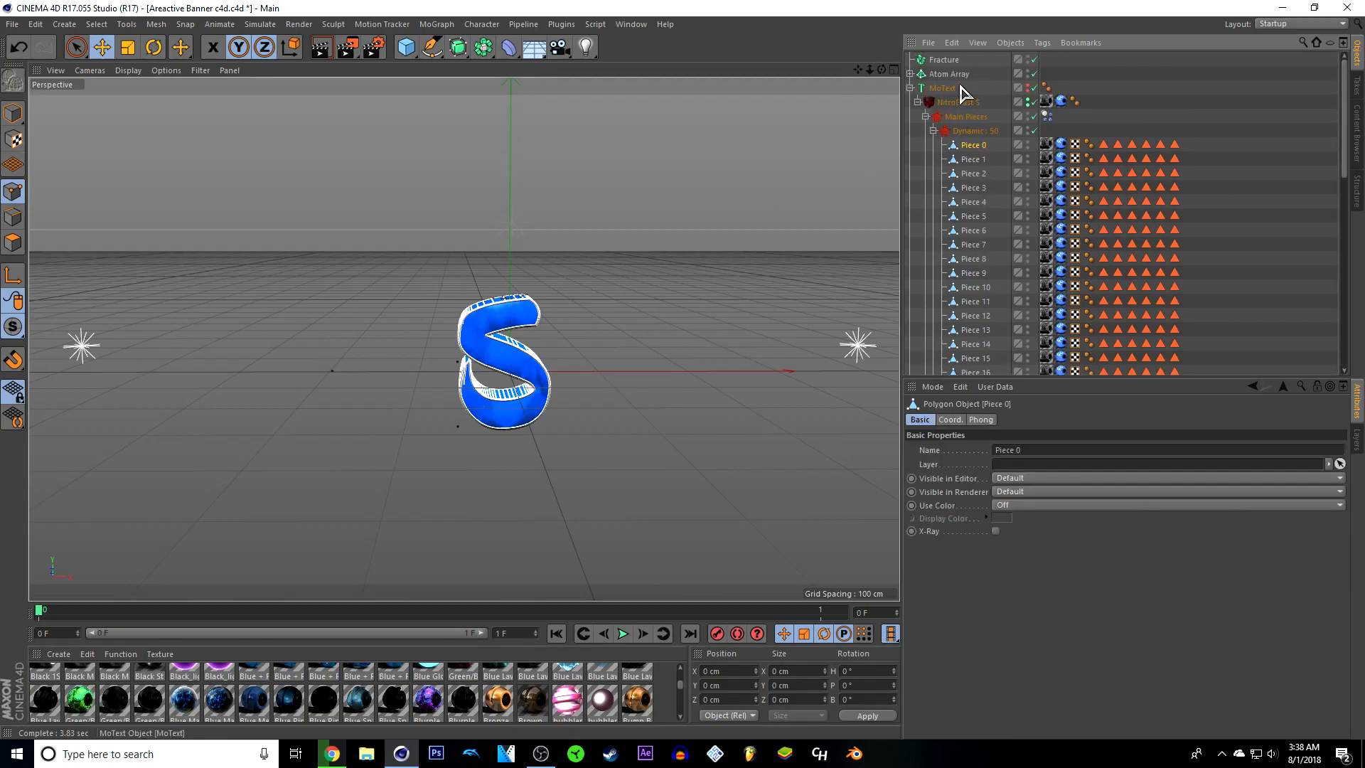
click(917, 102)
click(918, 102)
scroll(974, 158, down, 10)
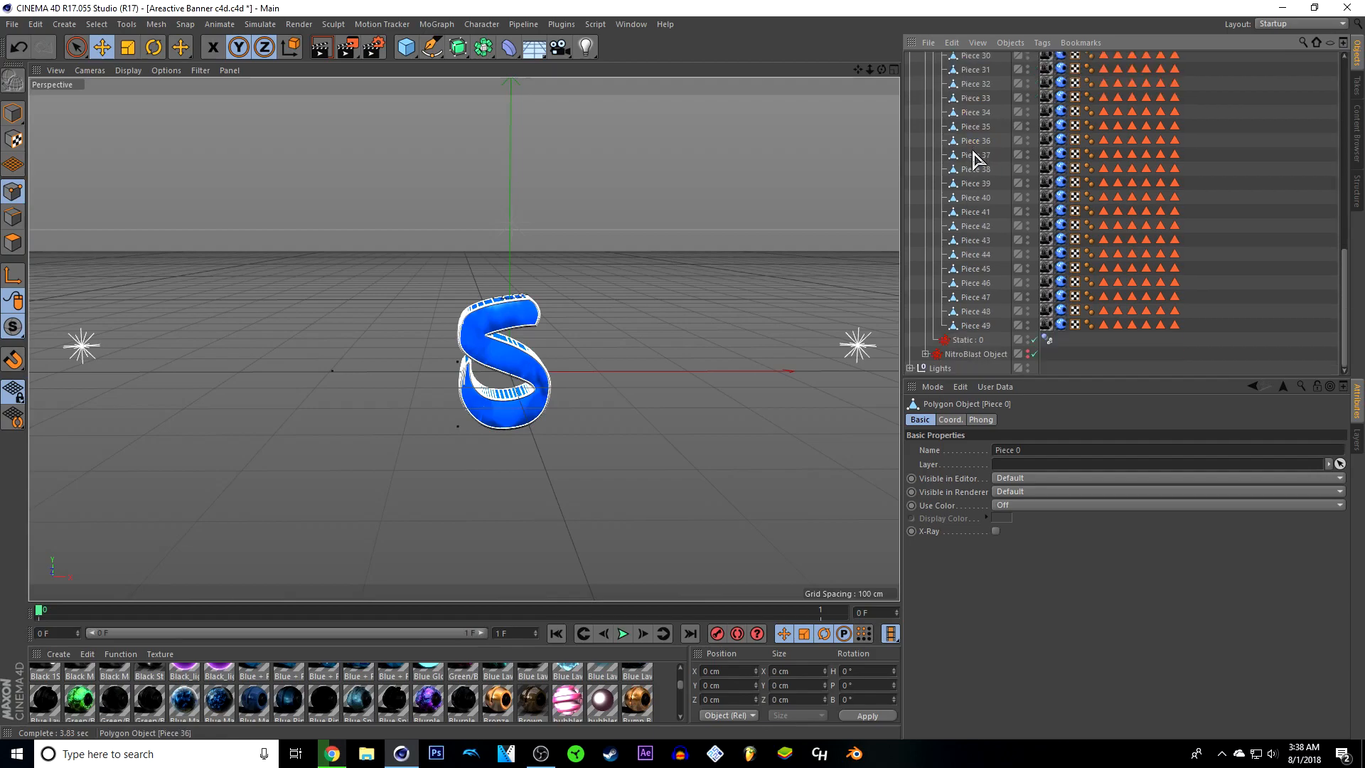
shift+click(982, 328)
scroll(981, 334, up, 10)
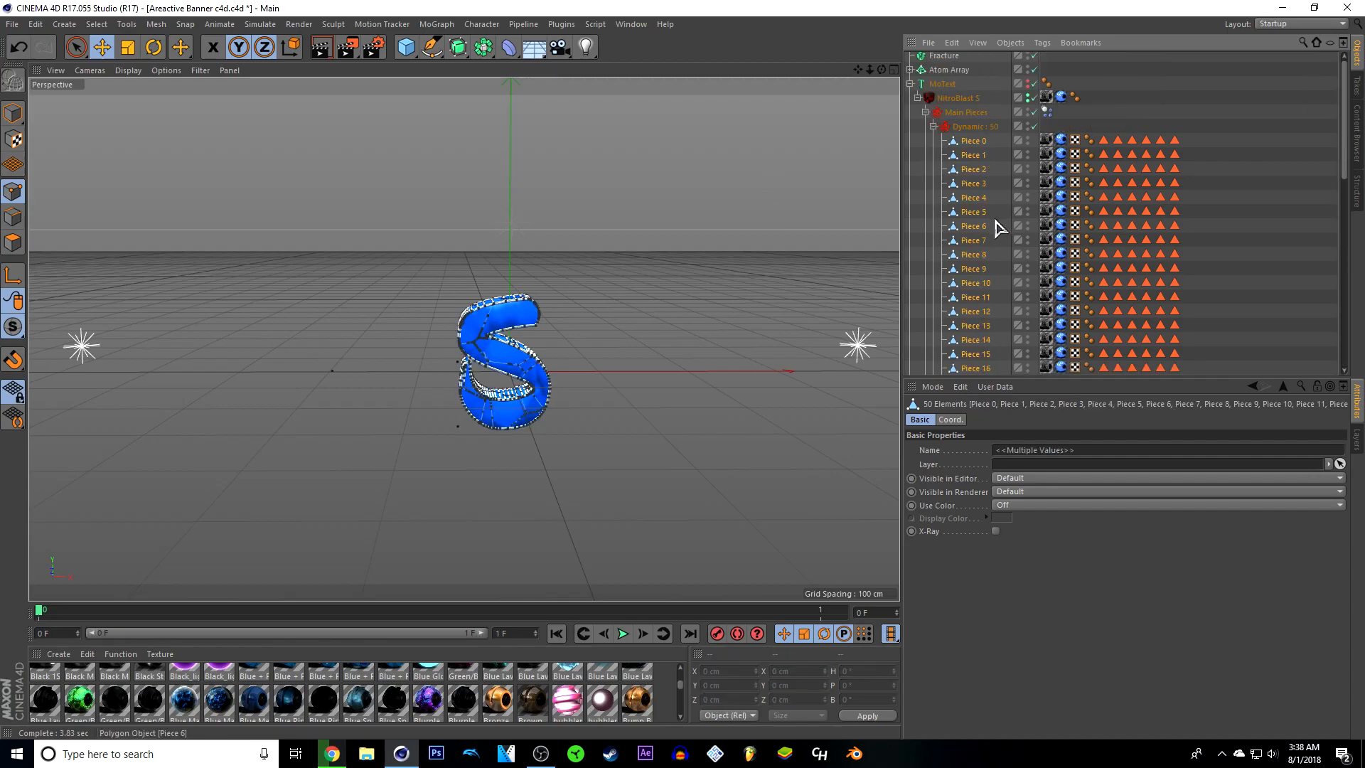
scroll(996, 226, up, 1)
drag(976, 165, 927, 68)
click(911, 60)
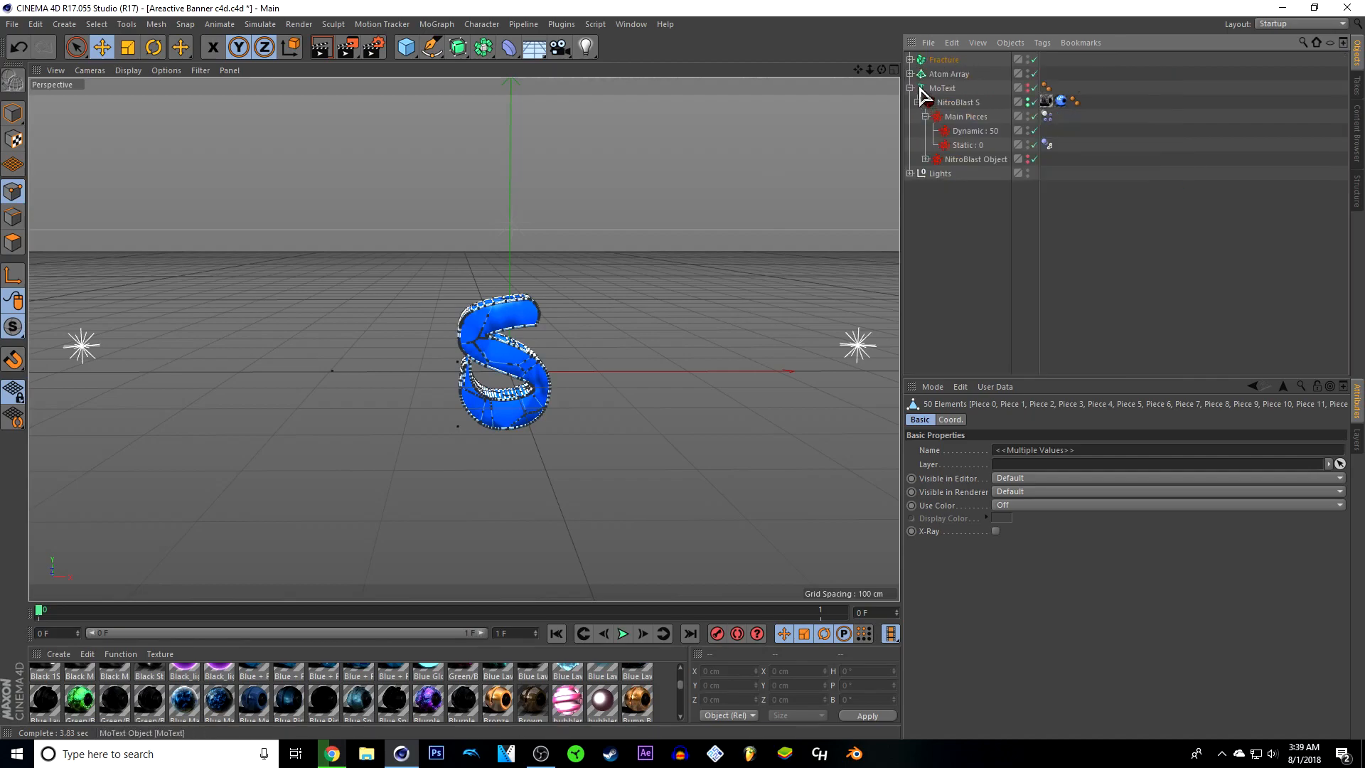
click(910, 88)
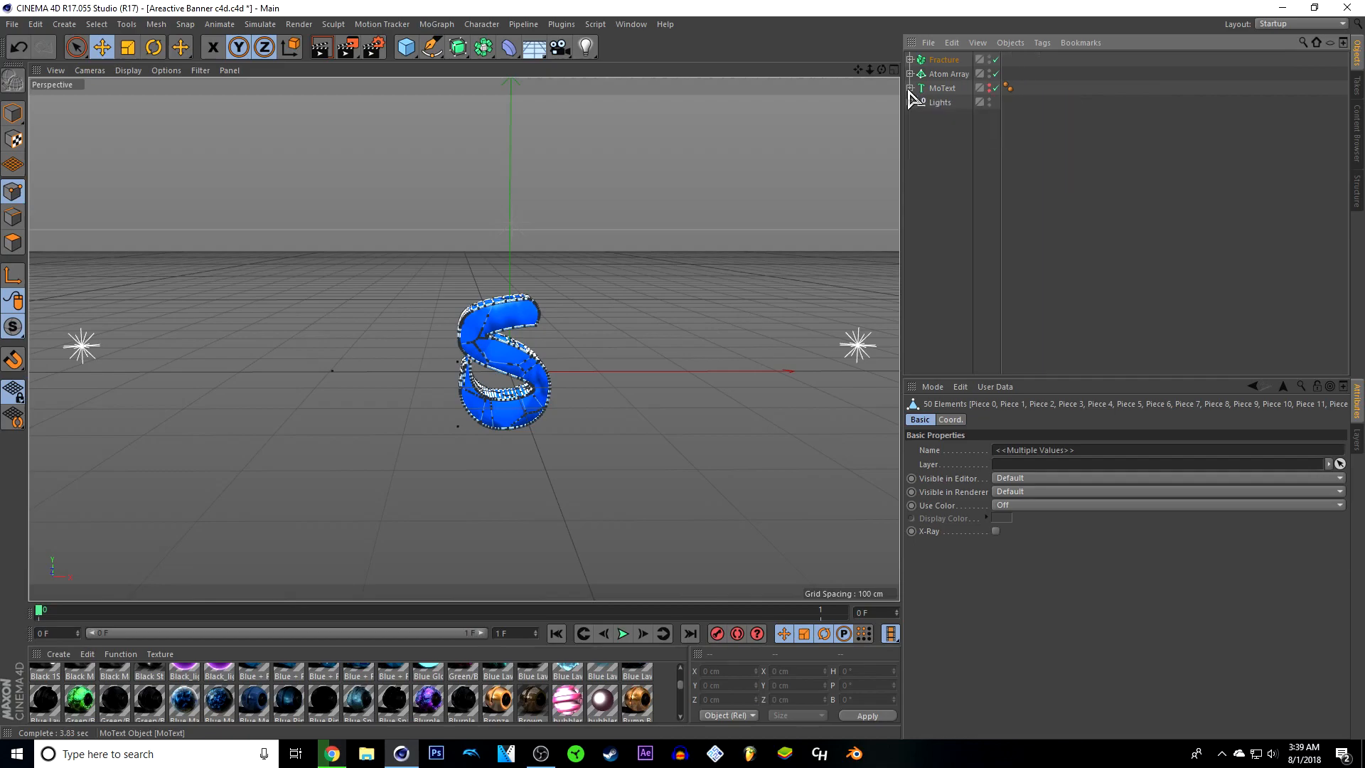
Add a Random effector to the Fracture object holding the S pieces
click(945, 63)
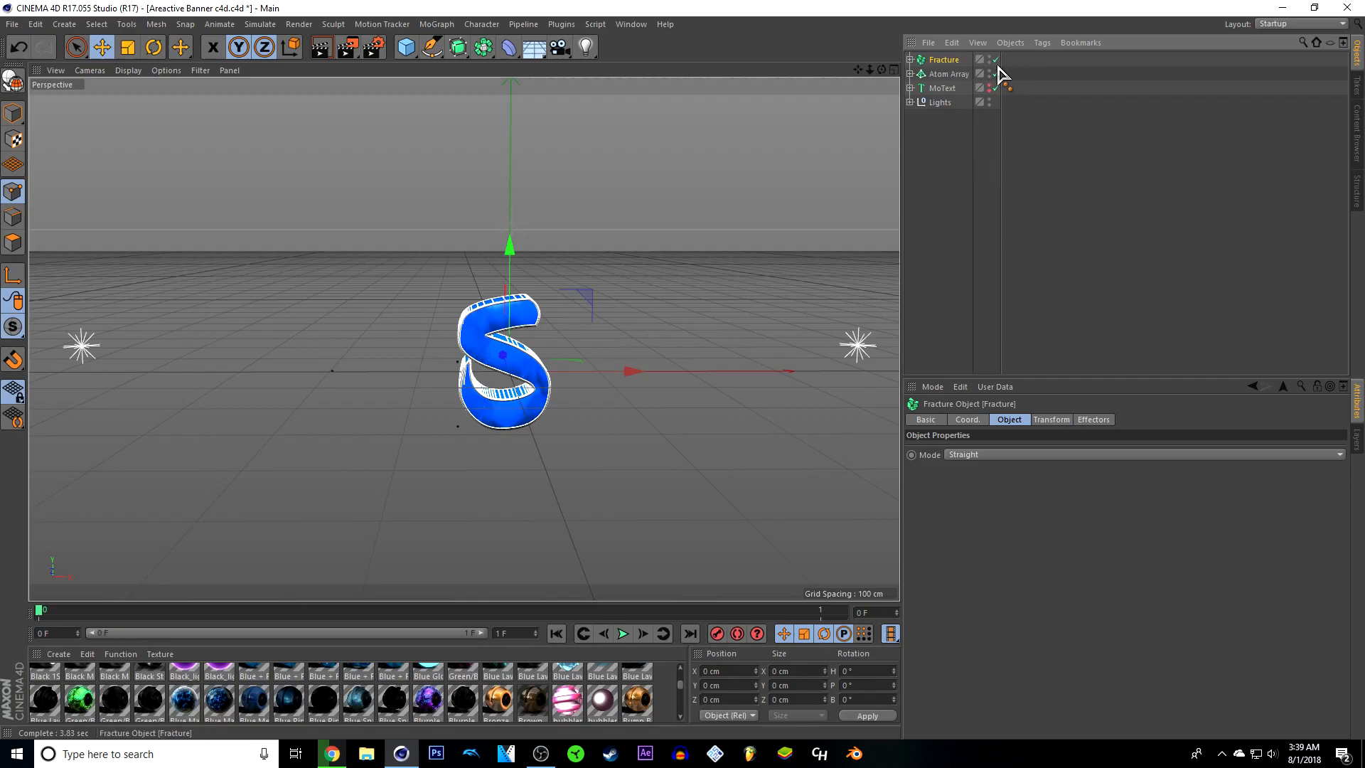
click(440, 26)
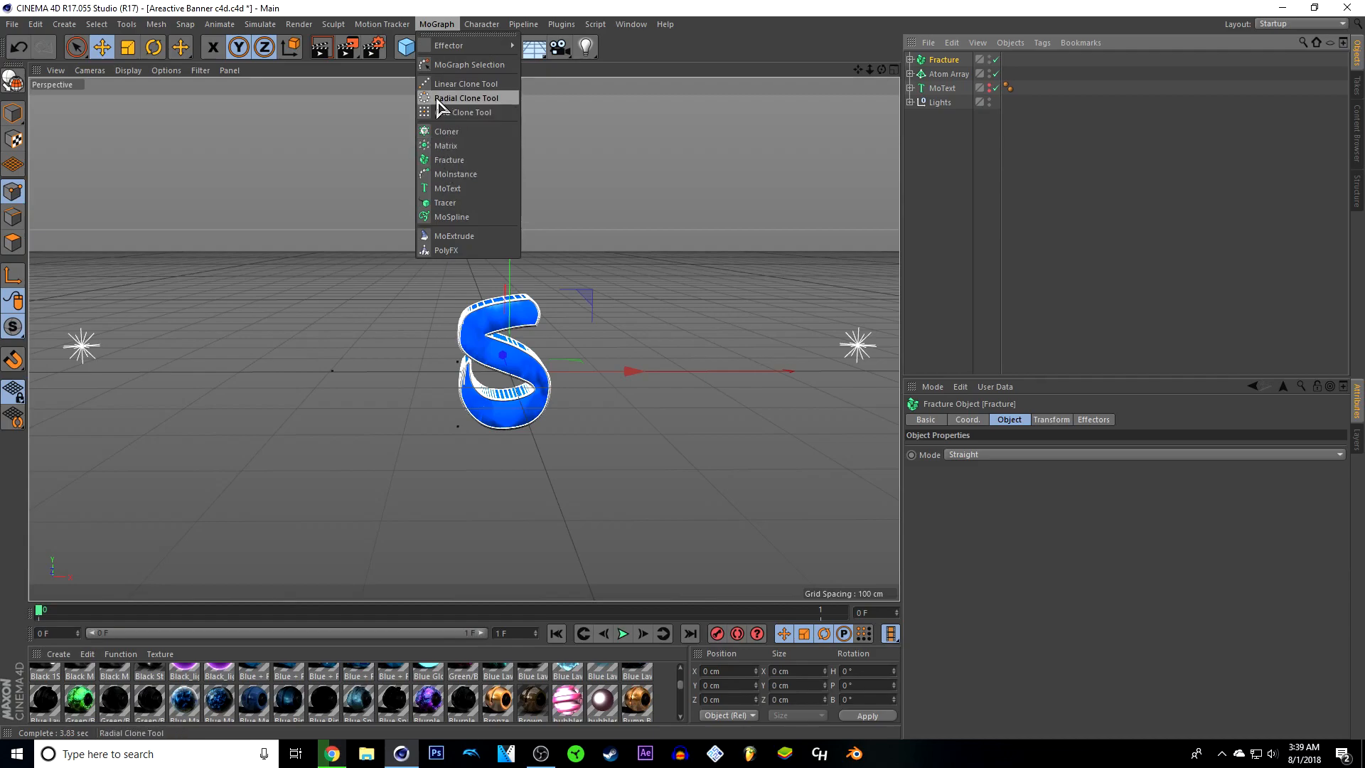
mouse_move(452, 45)
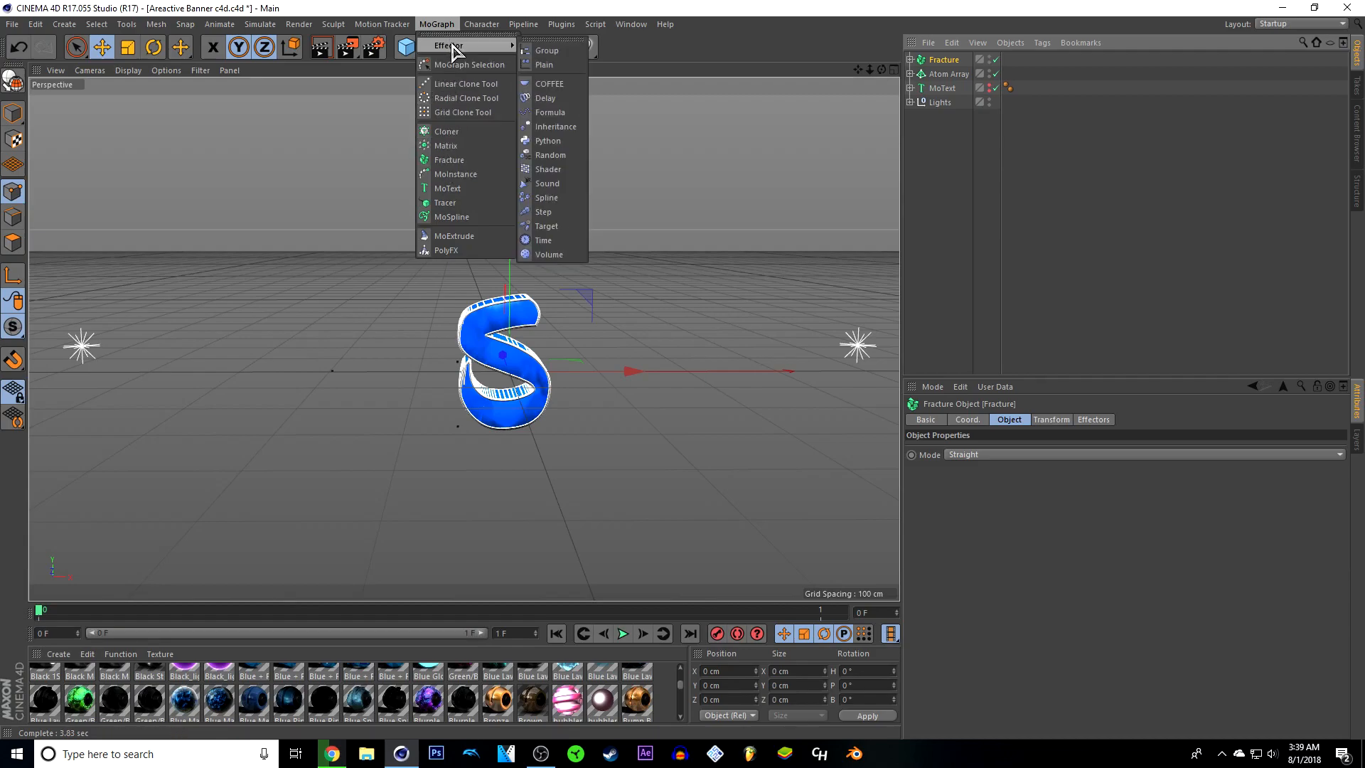
click(570, 158)
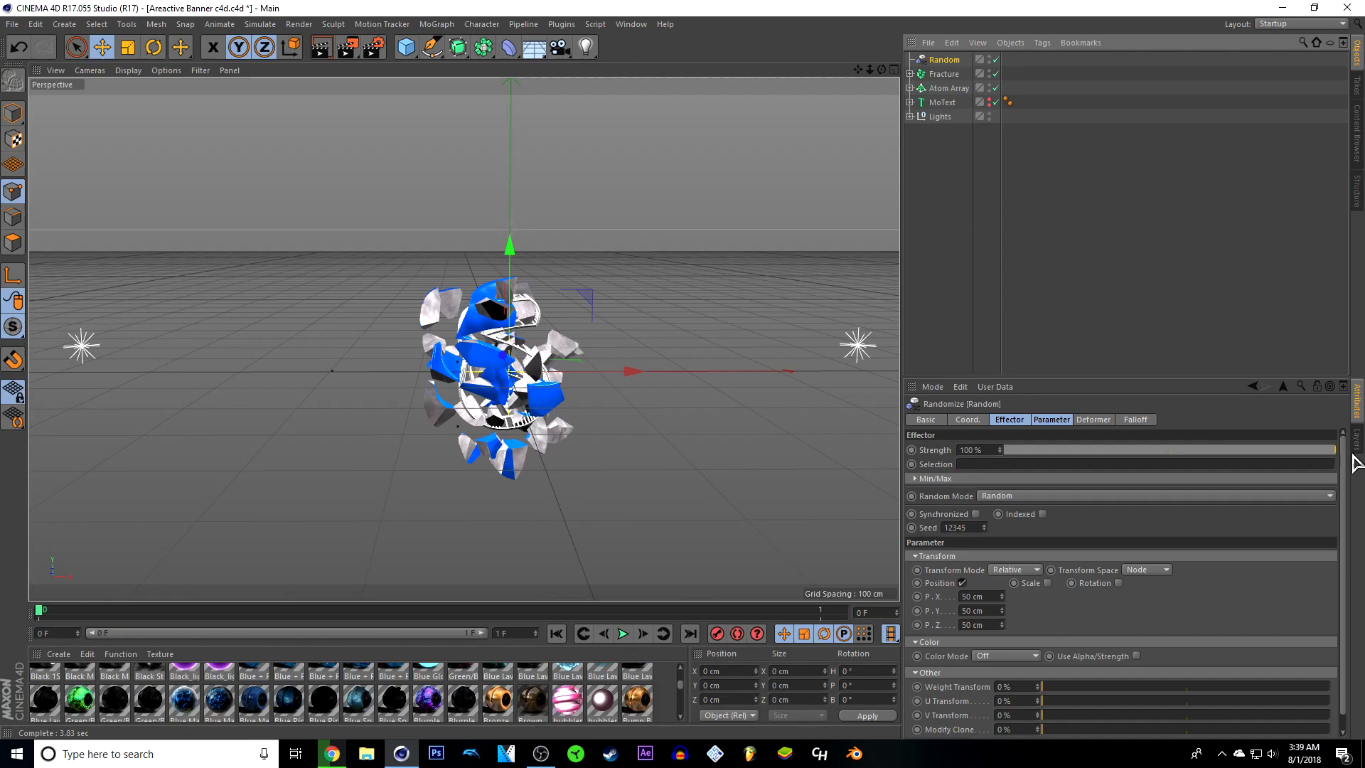
Reduce the Random effector's strength to 8% so the S pieces separate only slightly
drag(1337, 459, 1042, 469)
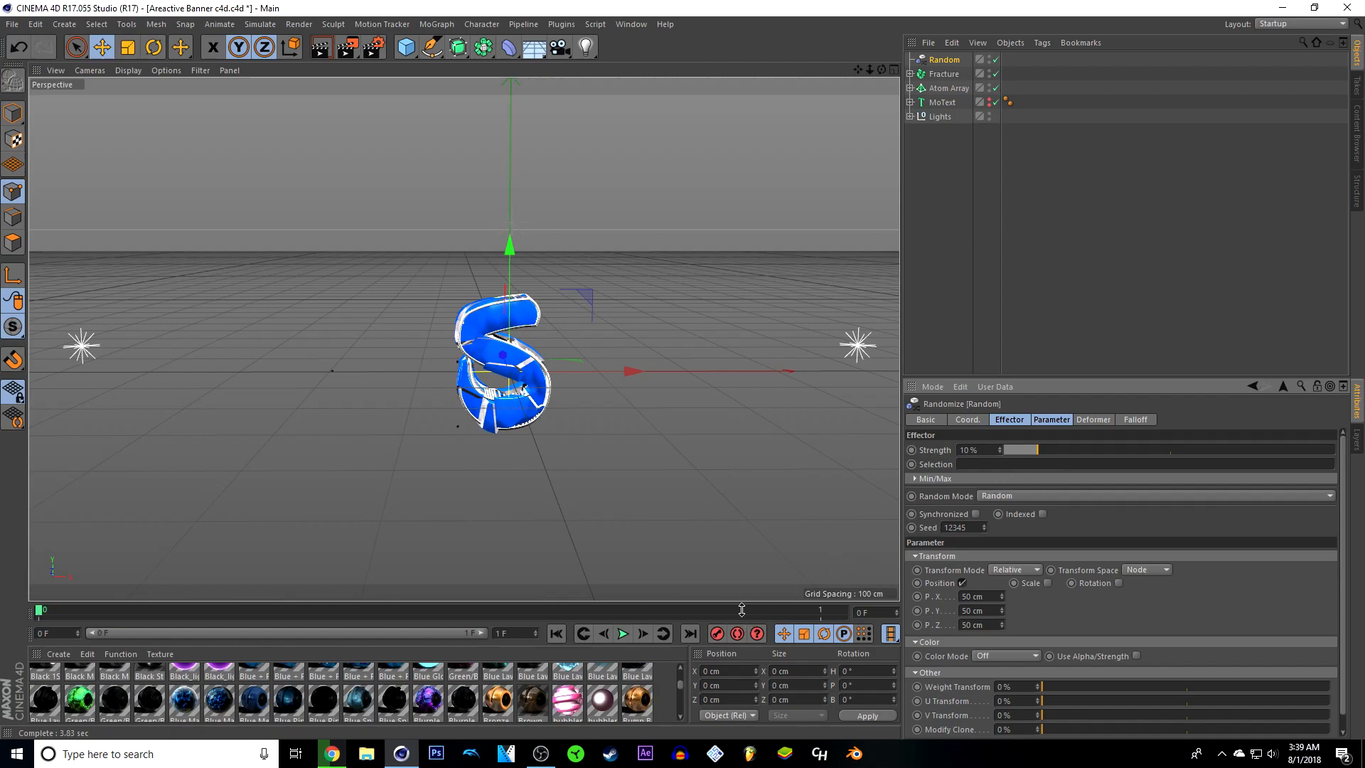
scroll(516, 337, up, 6)
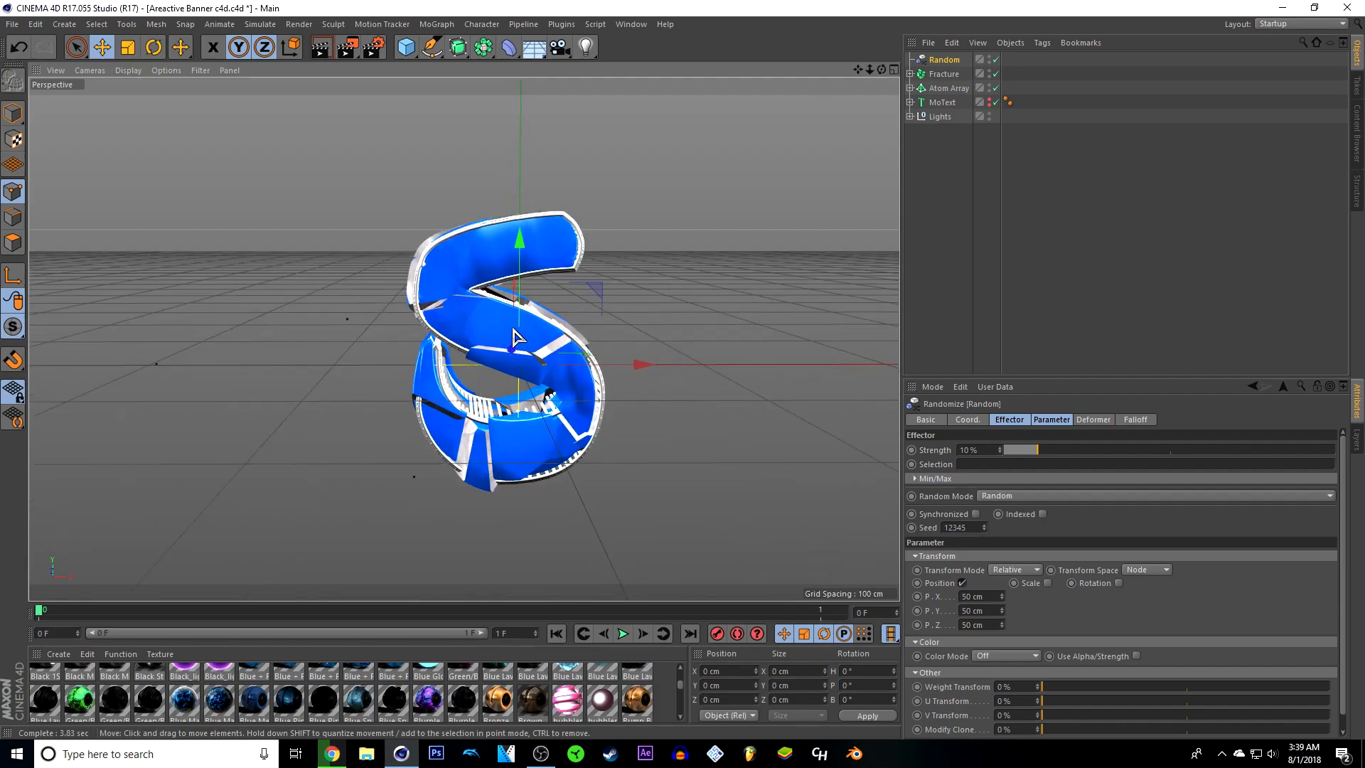
scroll(516, 337, up, 1)
scroll(552, 369, down, 1)
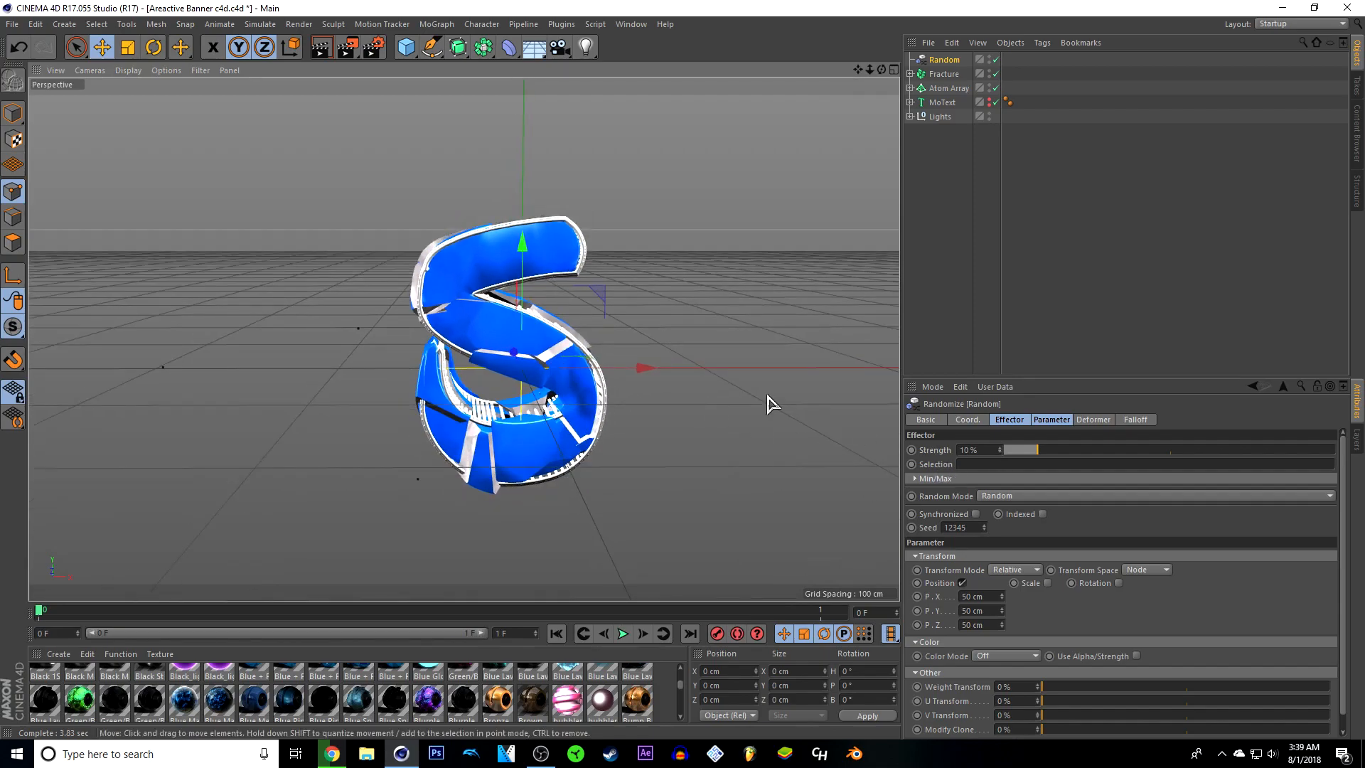
scroll(555, 314, down, 1)
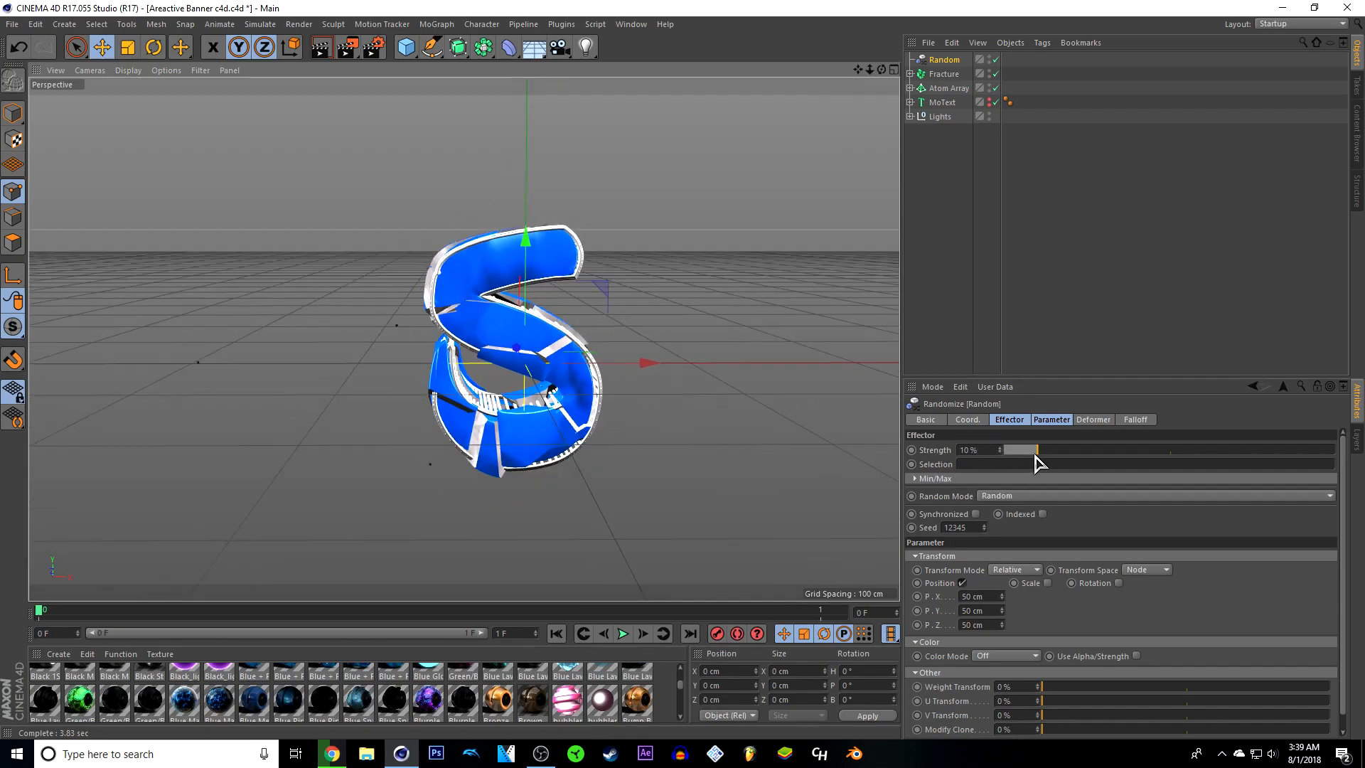
mouse_move(1042, 457)
mouse_down()
mouse_move(1054, 457)
mouse_move(1019, 456)
mouse_up()
drag(1030, 457, 1033, 457)
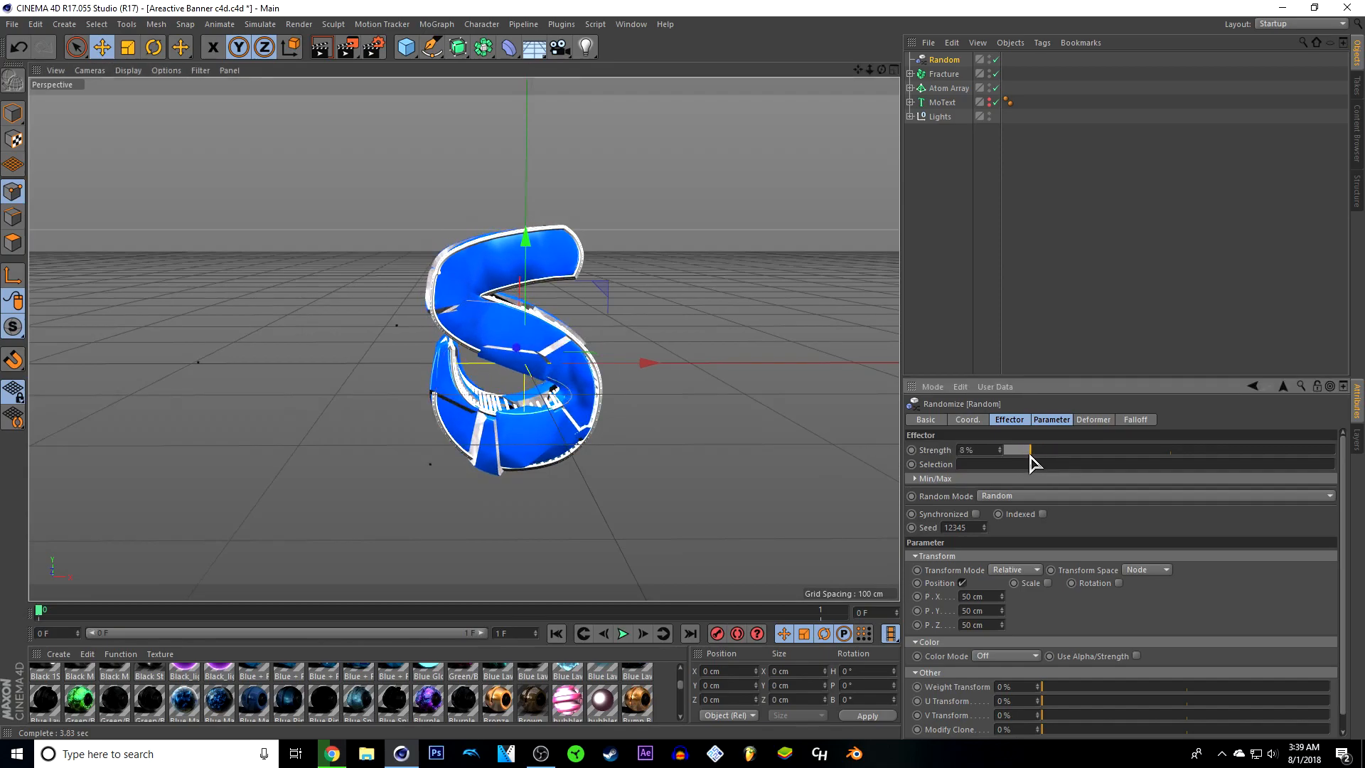
Render a viewport preview of the fractured S, then return to the editor view with nothing selected
click(319, 50)
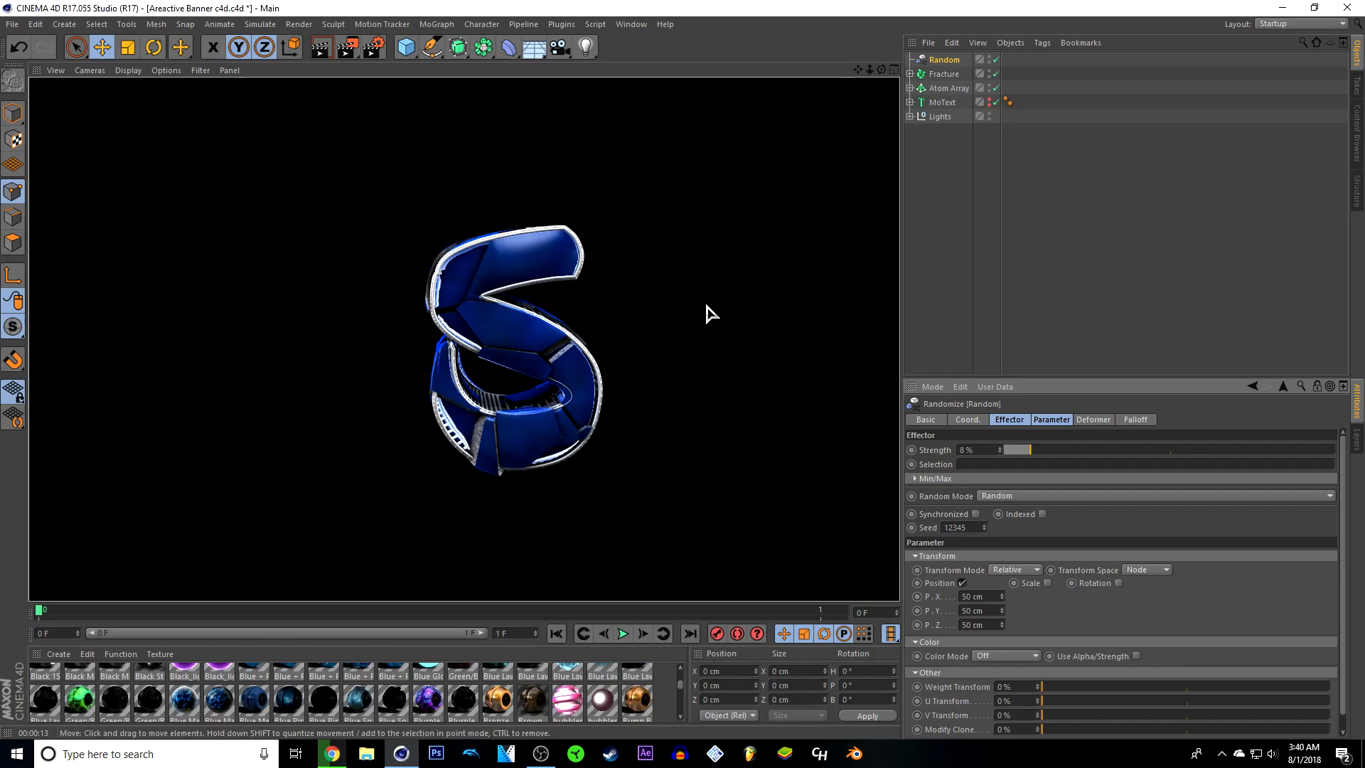
click(944, 292)
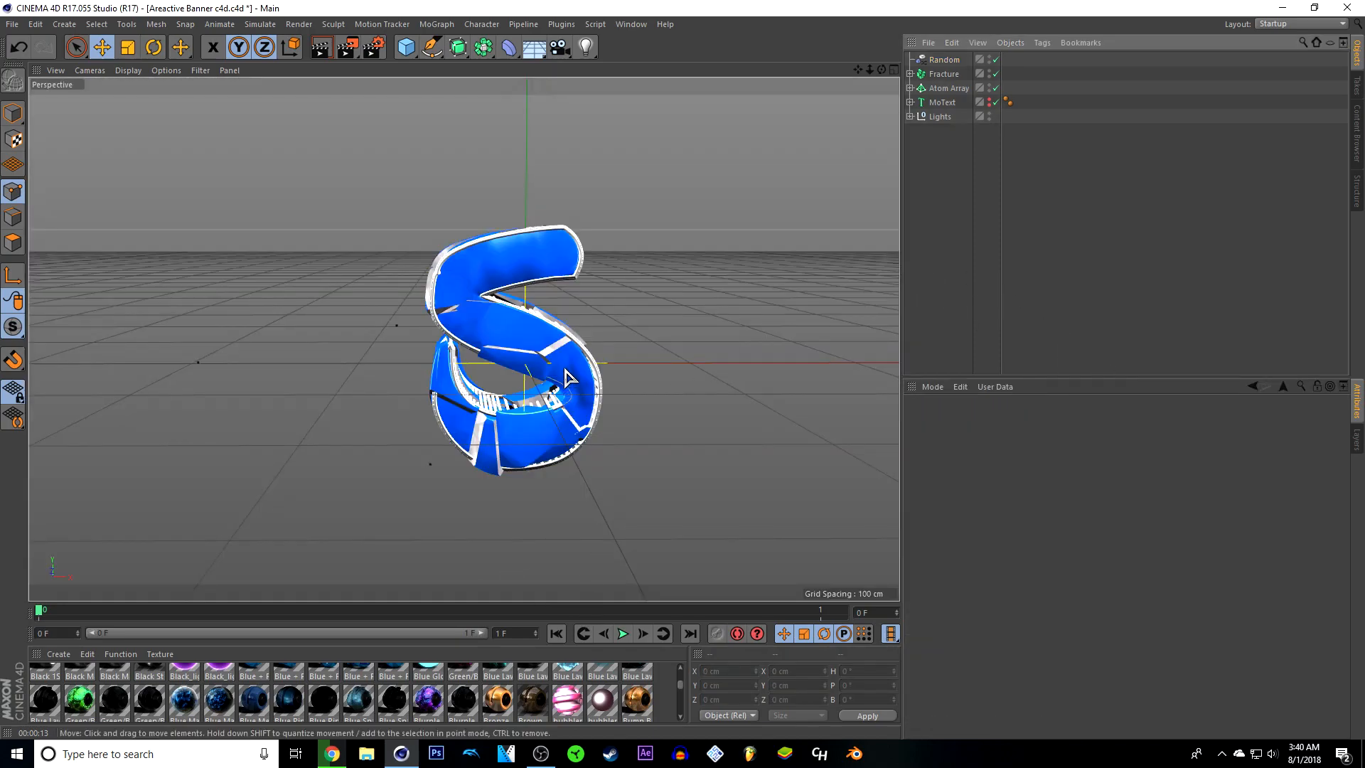
scroll(683, 246, down, 1)
scroll(615, 283, down, 1)
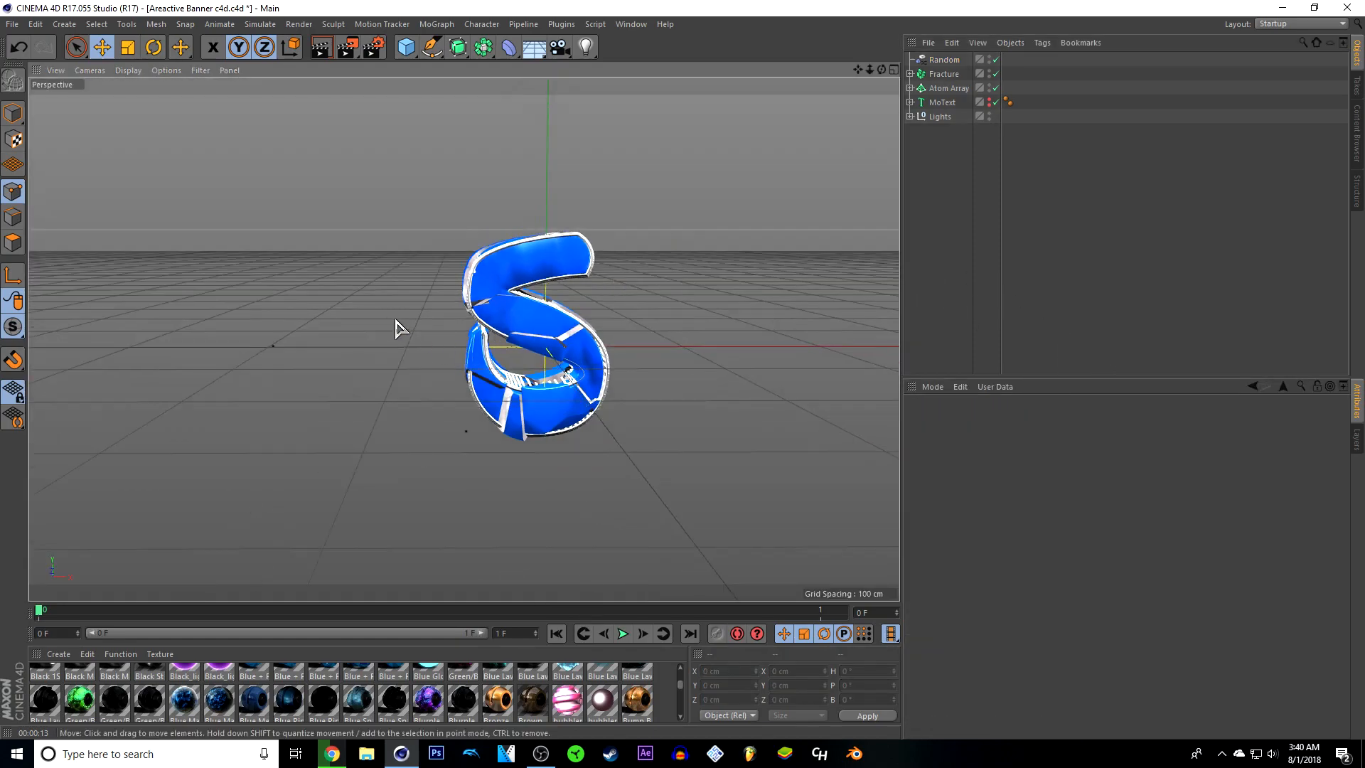
scroll(396, 318, down, 2)
scroll(560, 296, up, 1)
scroll(574, 408, up, 1)
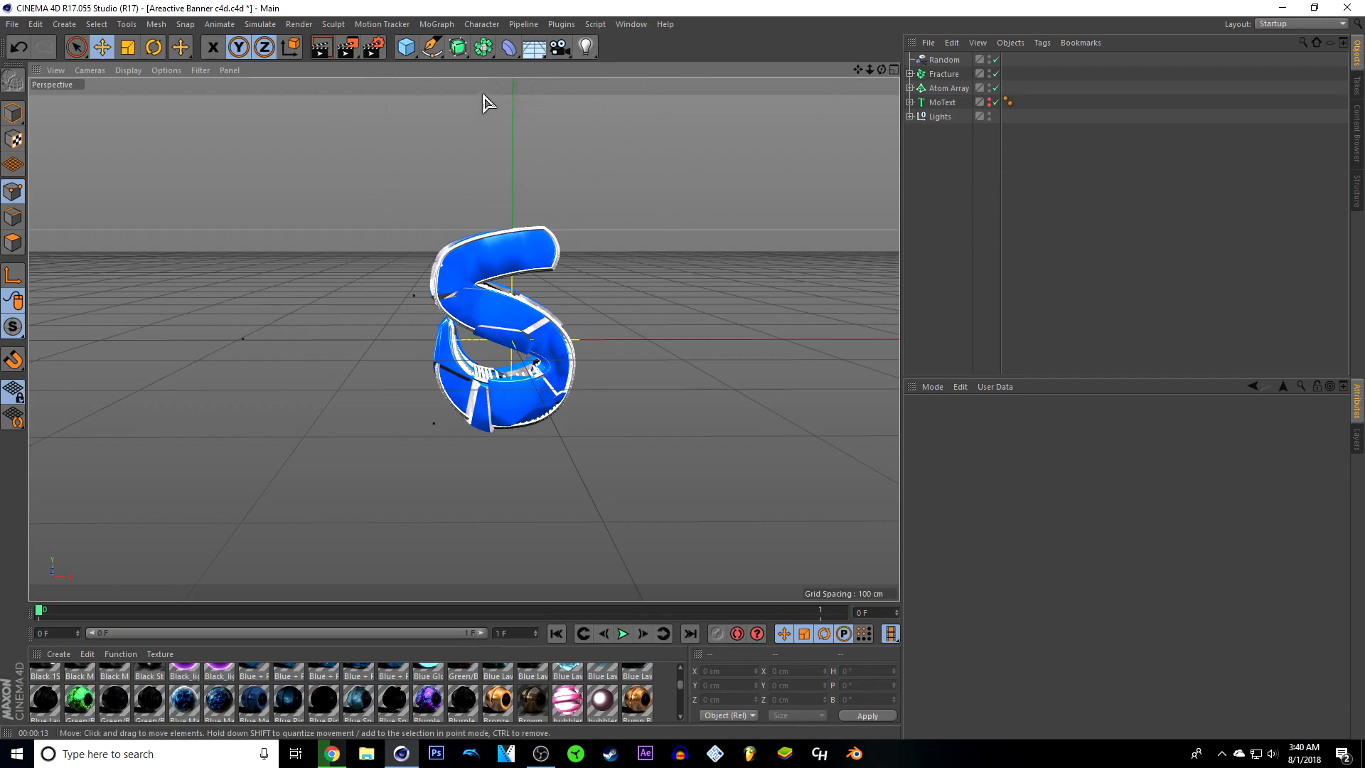
Add a Landscape primitive and make it spherical
click(408, 53)
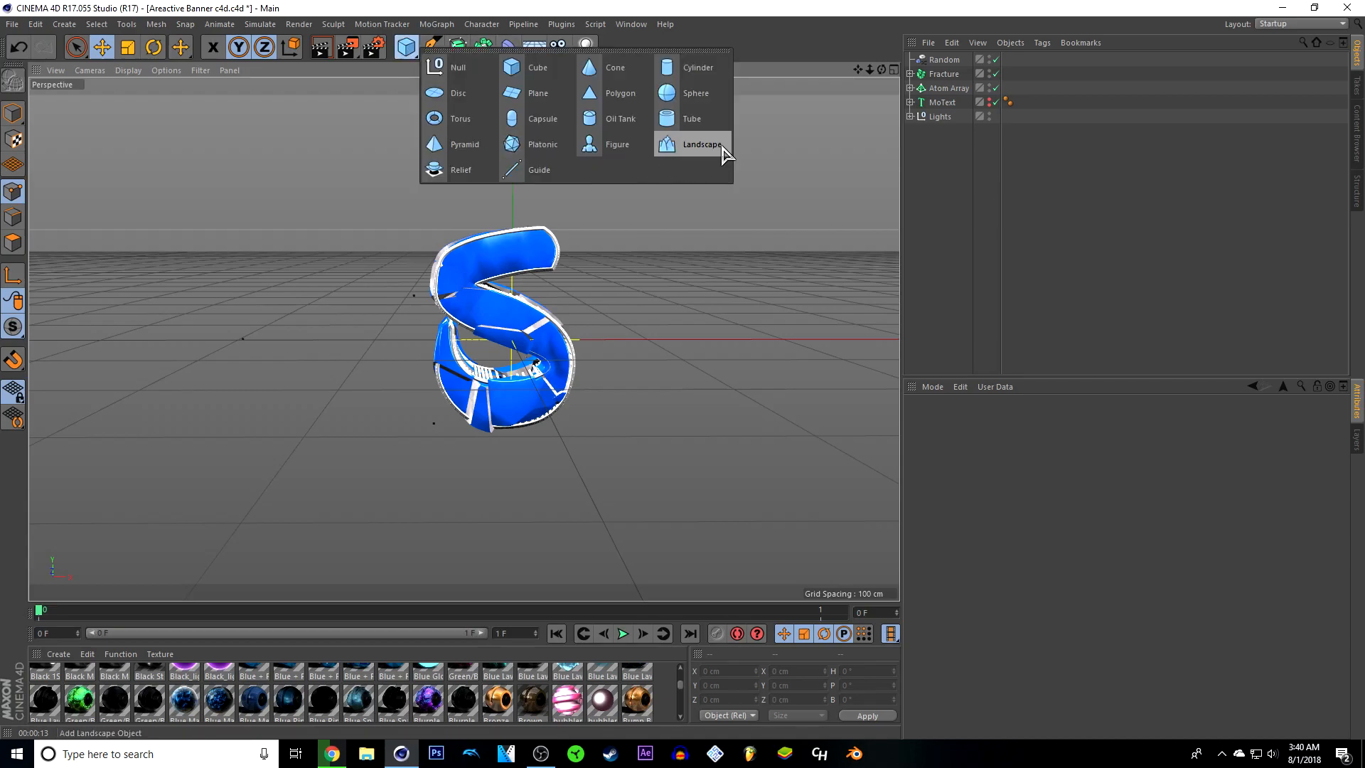
click(693, 143)
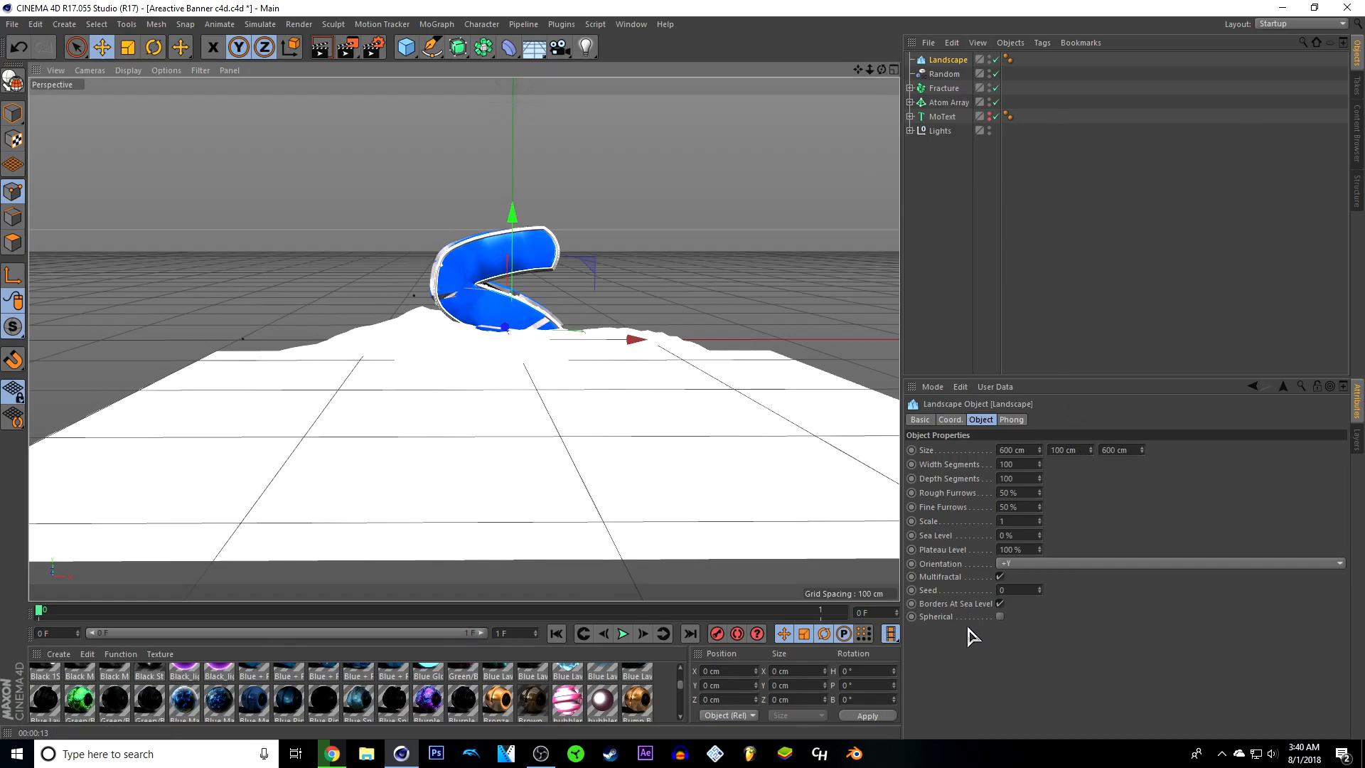
click(1000, 617)
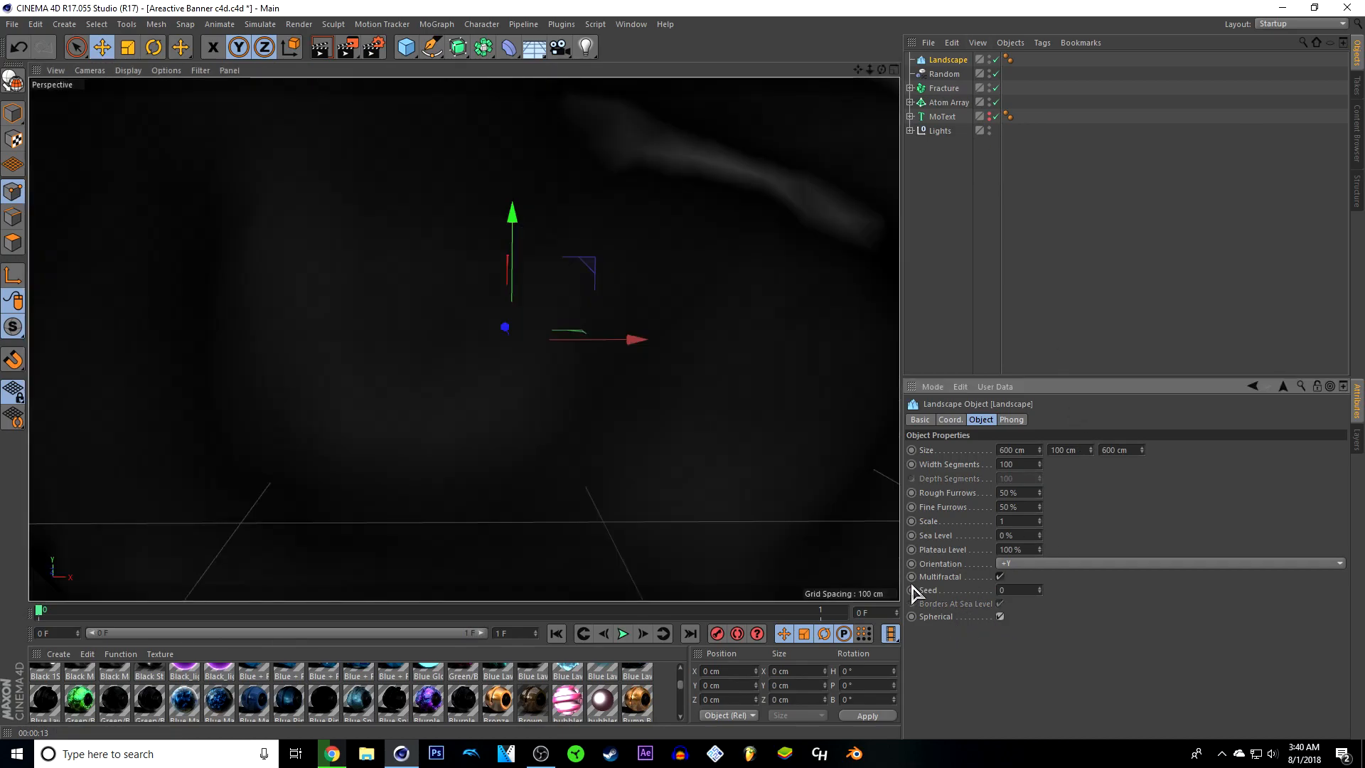
Push the spherical Landscape back in depth behind the letter S and adjust its height
scroll(266, 344, down, 3)
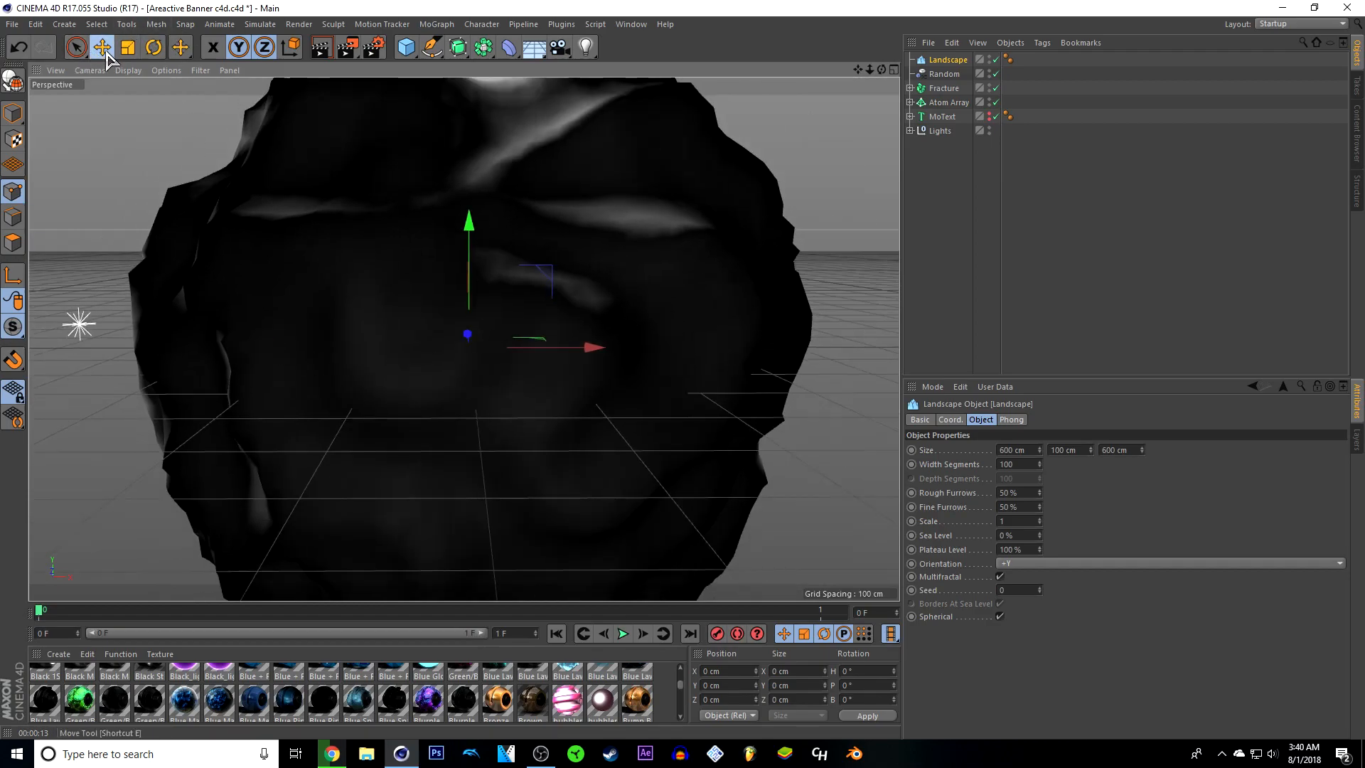
scroll(398, 359, down, 2)
scroll(419, 360, up, 1)
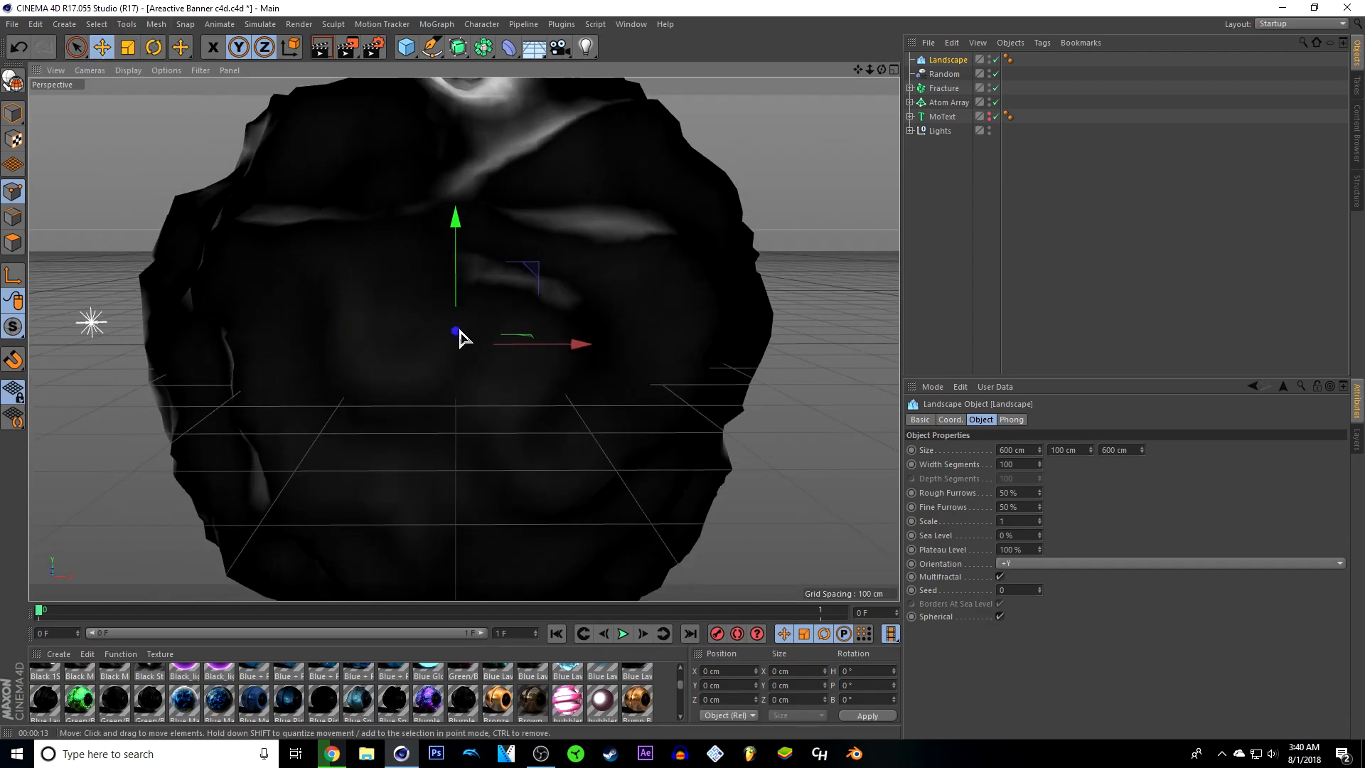
drag(458, 336, 515, 316)
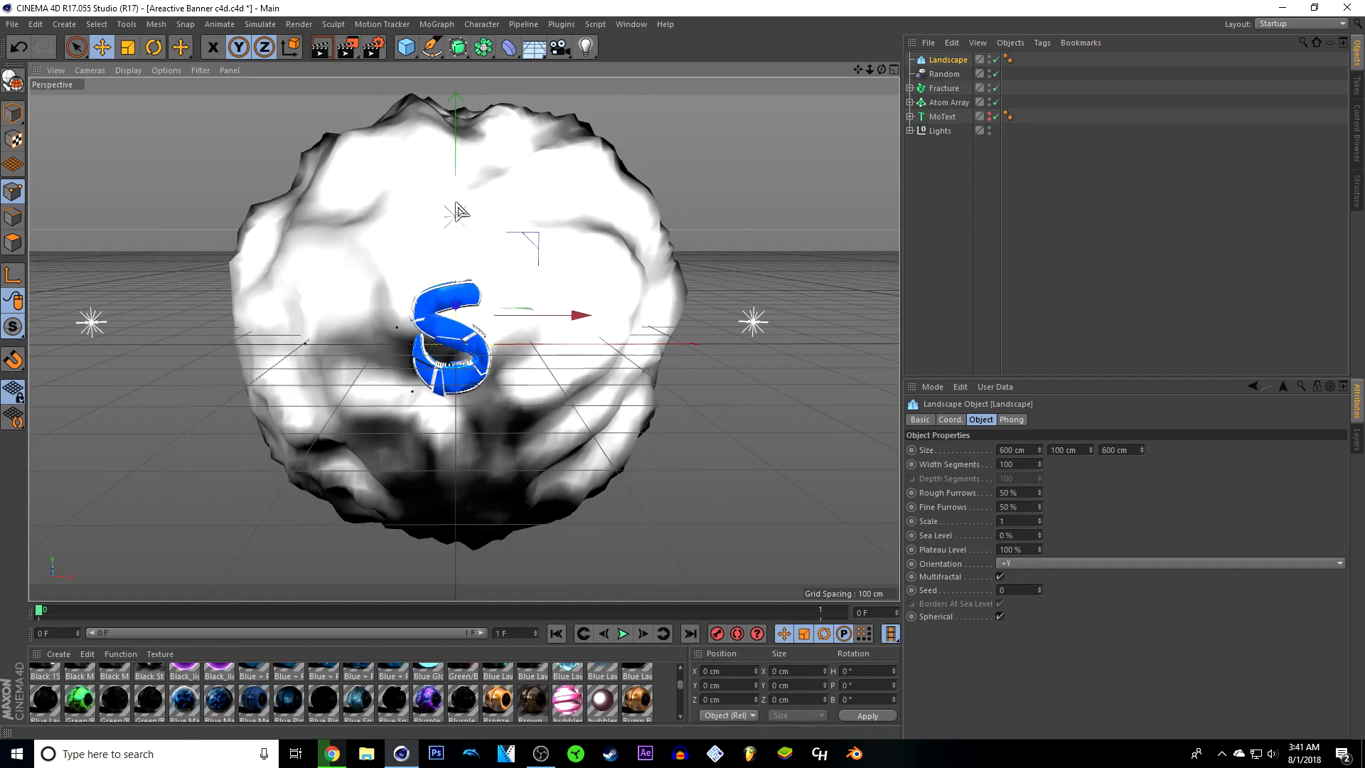
drag(459, 208, 461, 229)
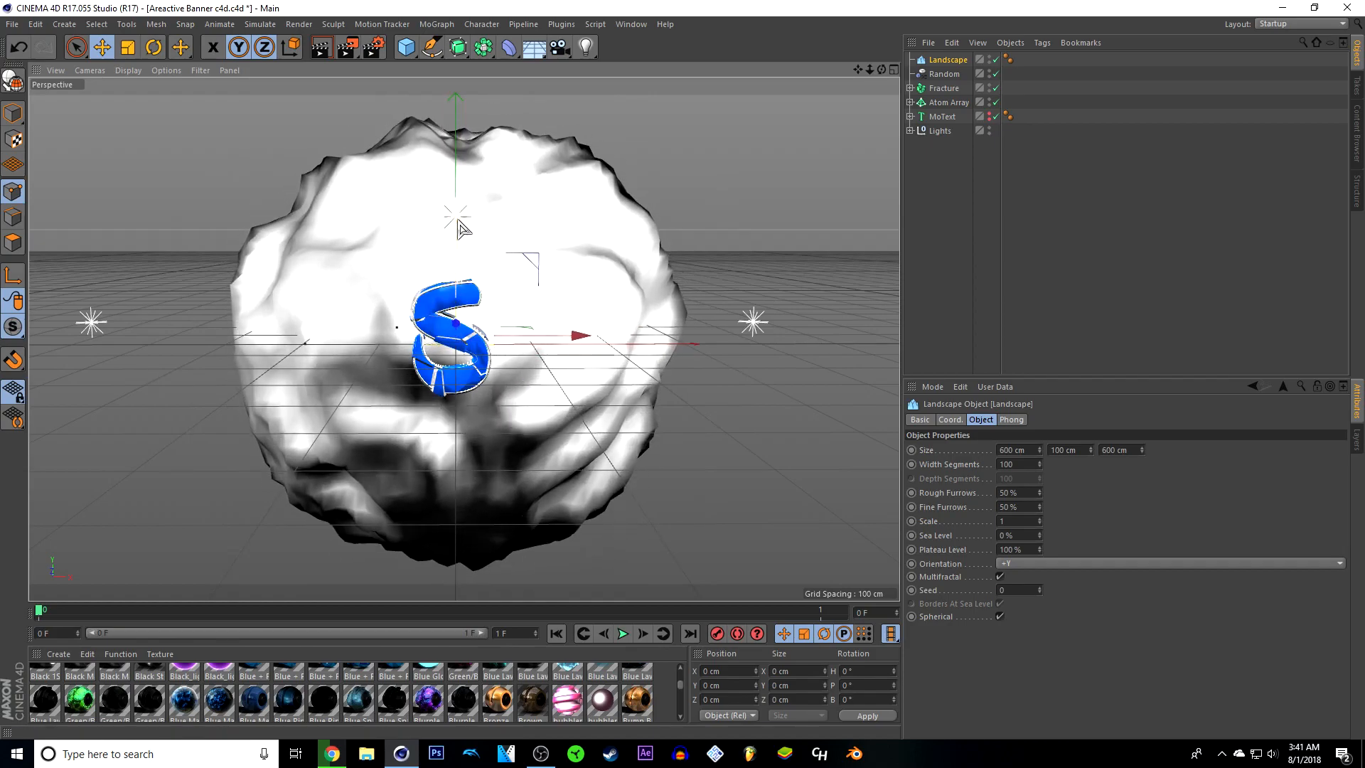
Scale the Landscape down uniformly to about 71% and reposition it closer behind the S, with X-axis movement locked
click(129, 47)
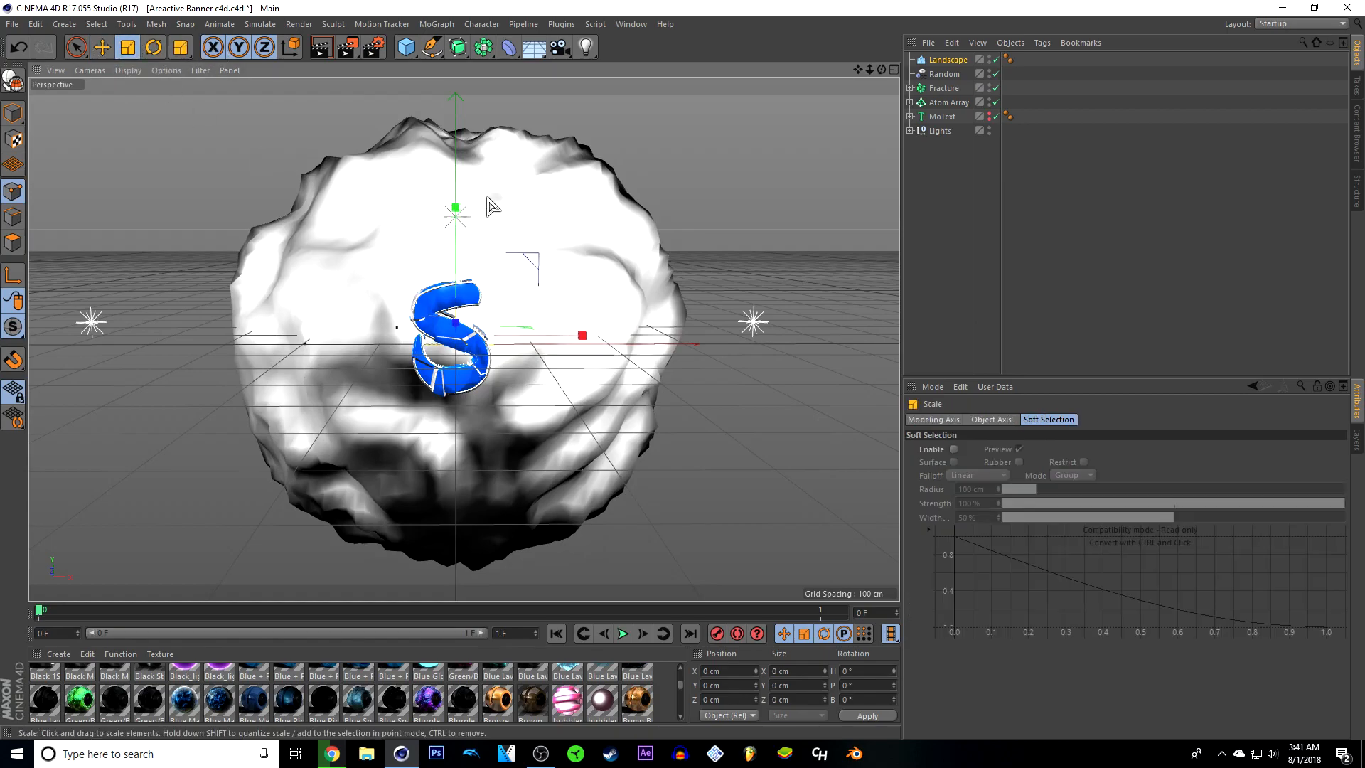
drag(456, 215, 455, 249)
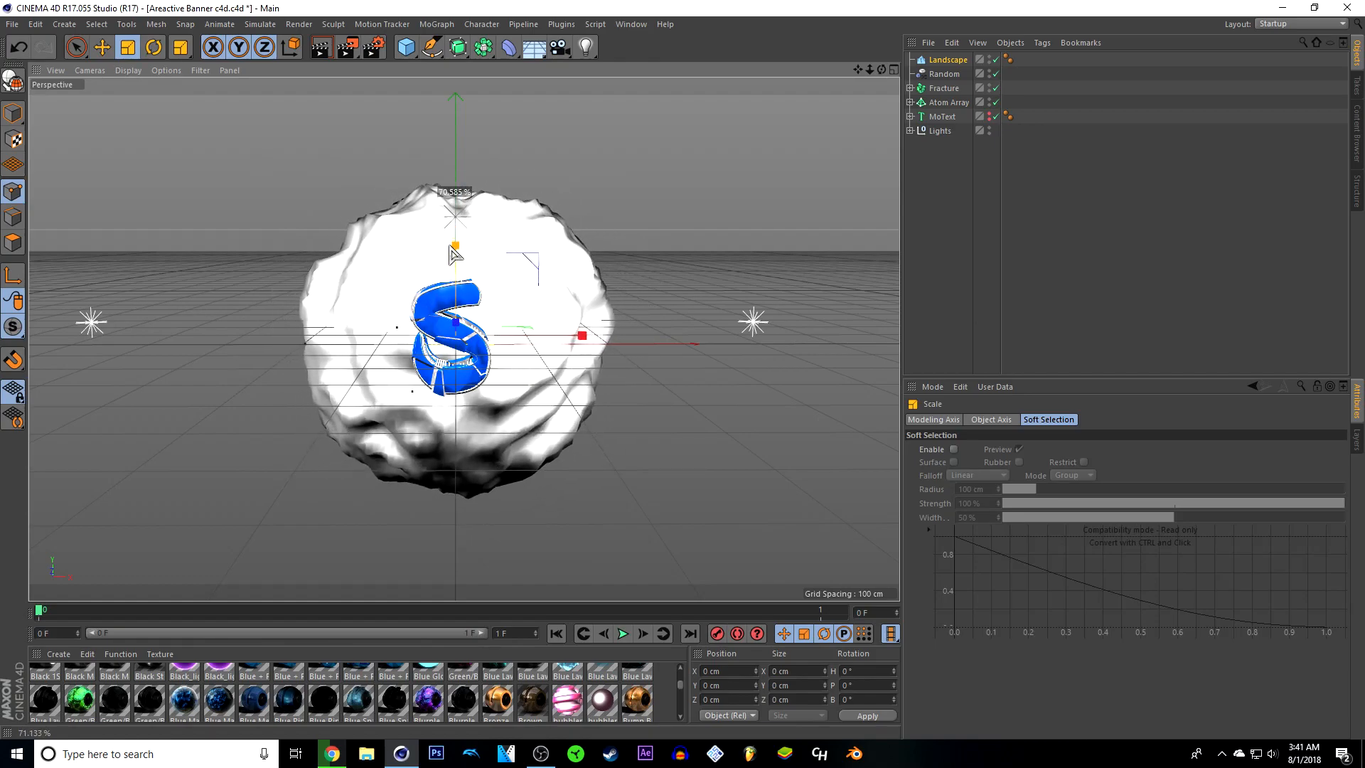
click(102, 49)
click(212, 47)
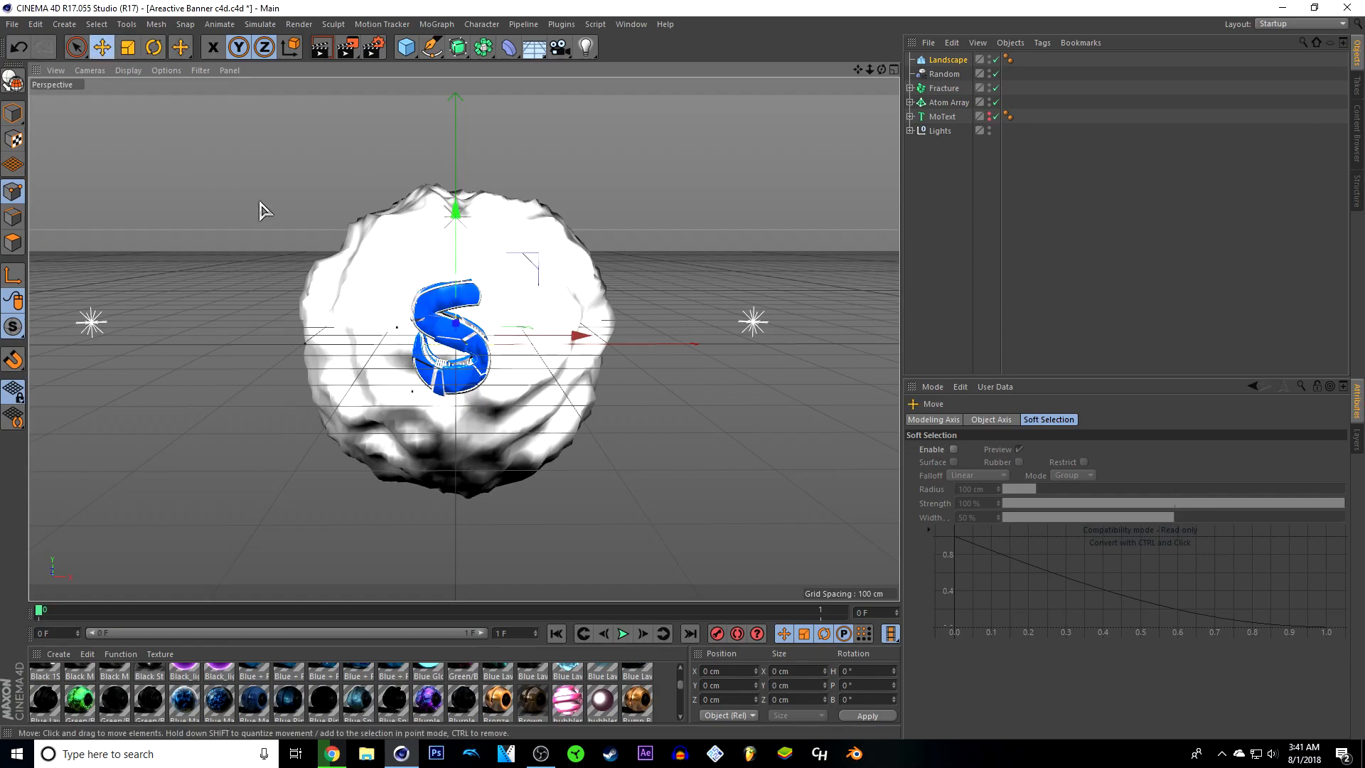
mouse_move(456, 333)
mouse_down()
mouse_move(449, 344)
mouse_move(466, 341)
mouse_up()
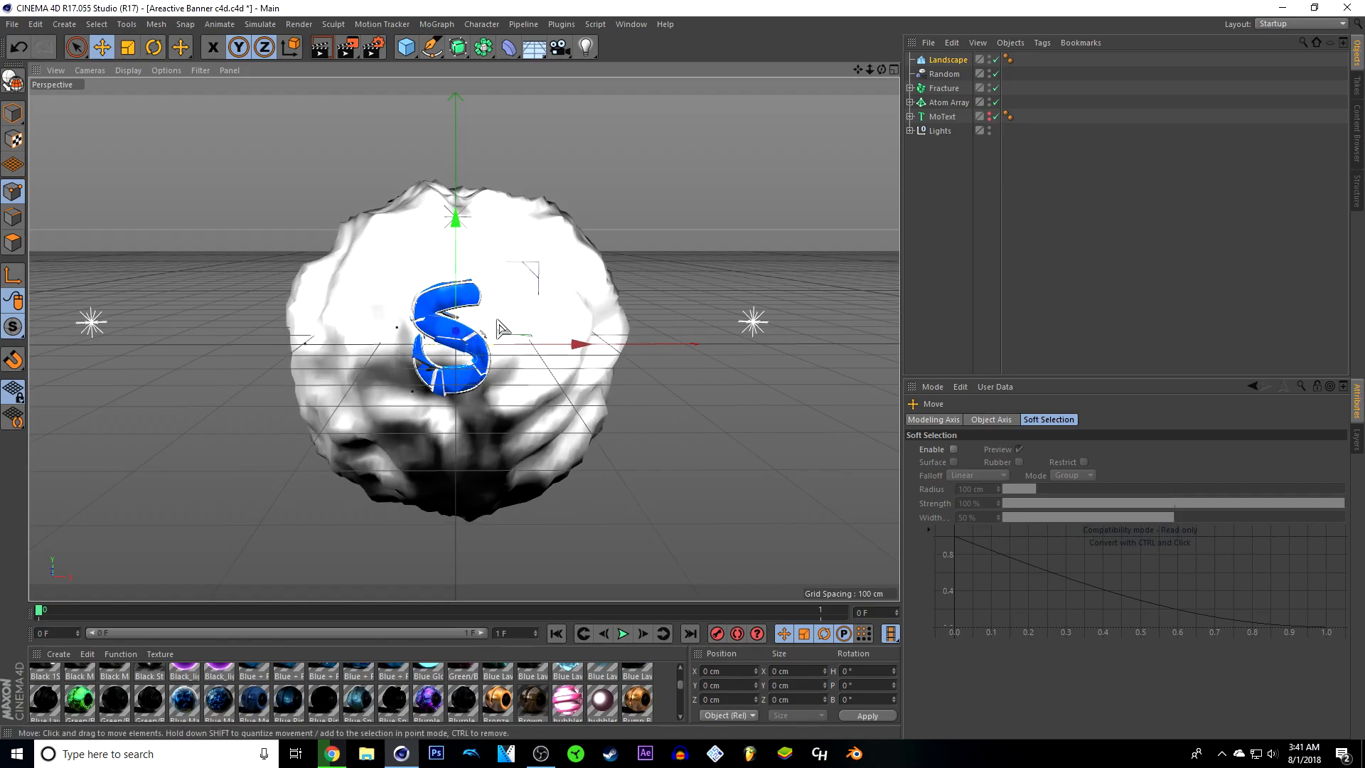
scroll(487, 357, up, 2)
scroll(487, 357, up, 1)
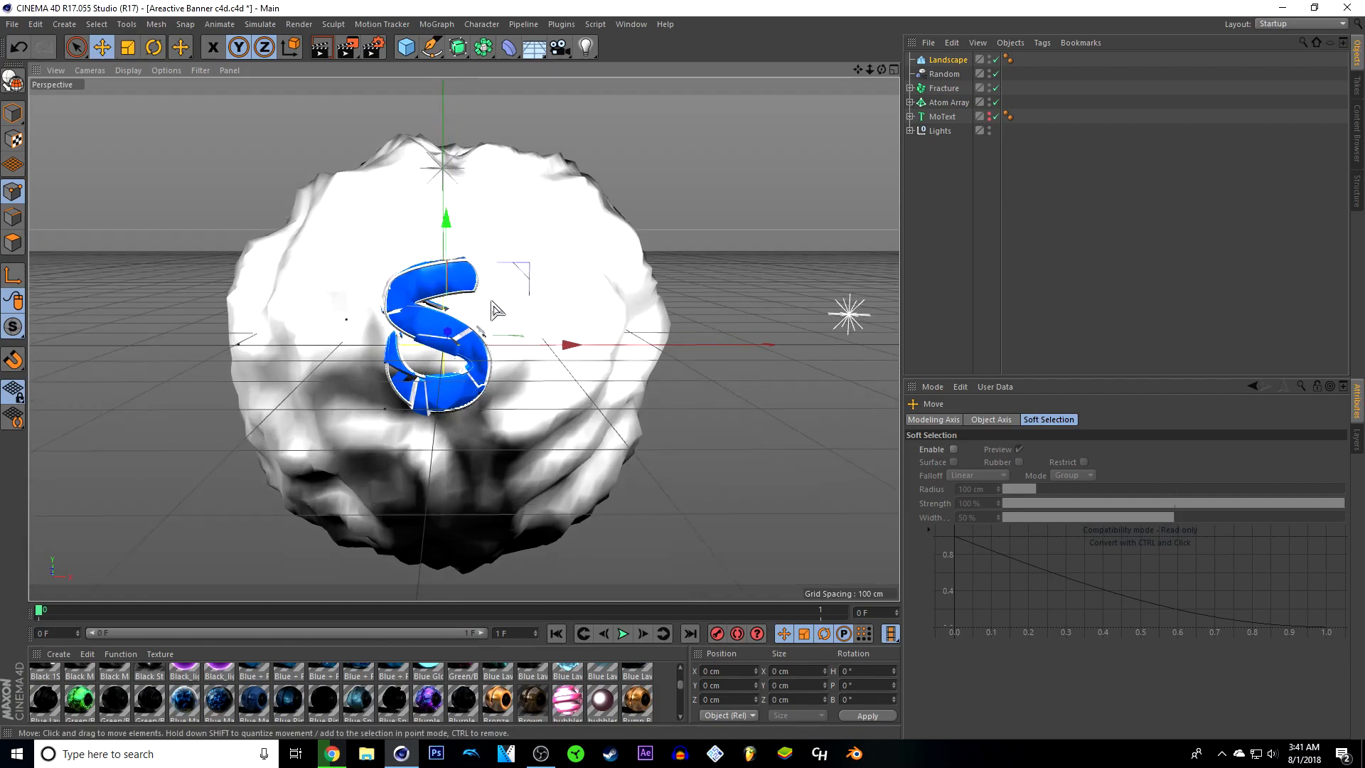
scroll(605, 283, down, 1)
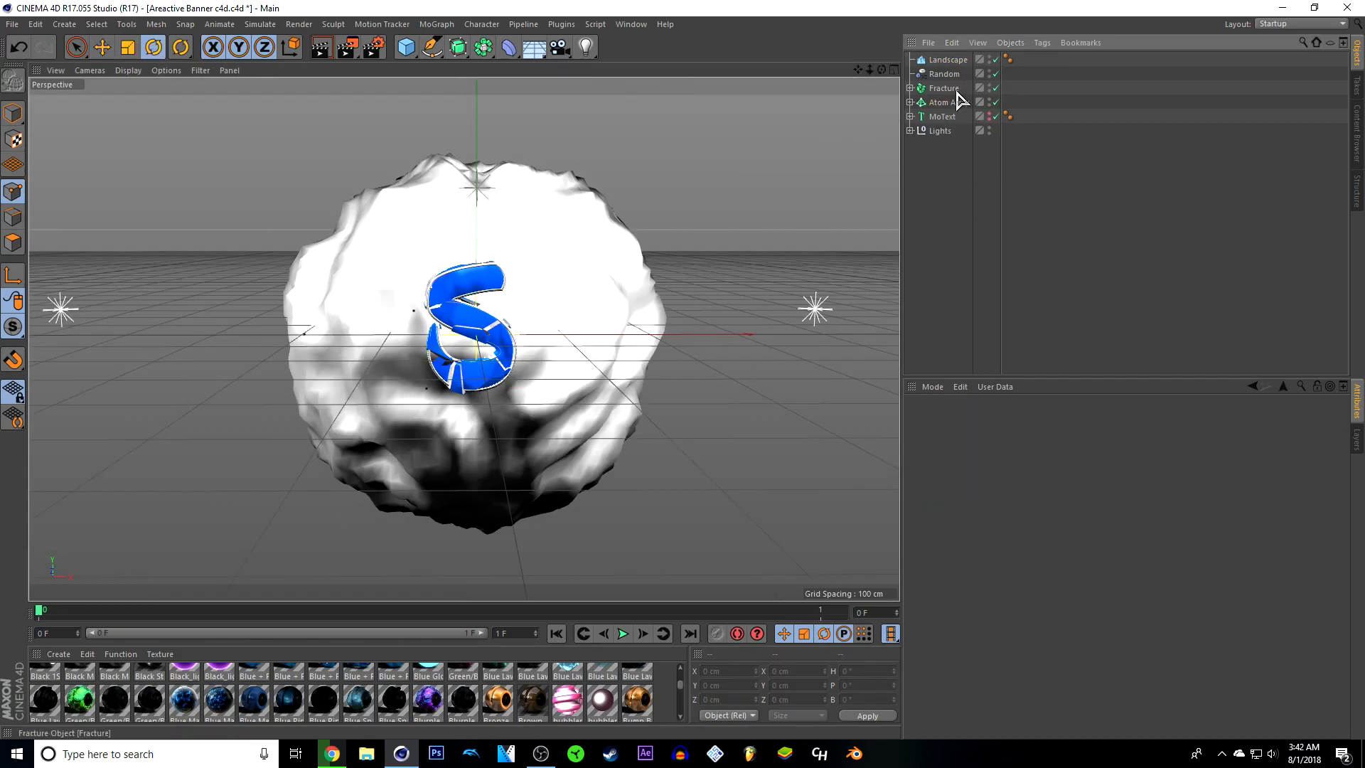
Rotate the Fracture, Atom Array and MoText objects together so the S is angled and its side shows, and preview the render
click(945, 89)
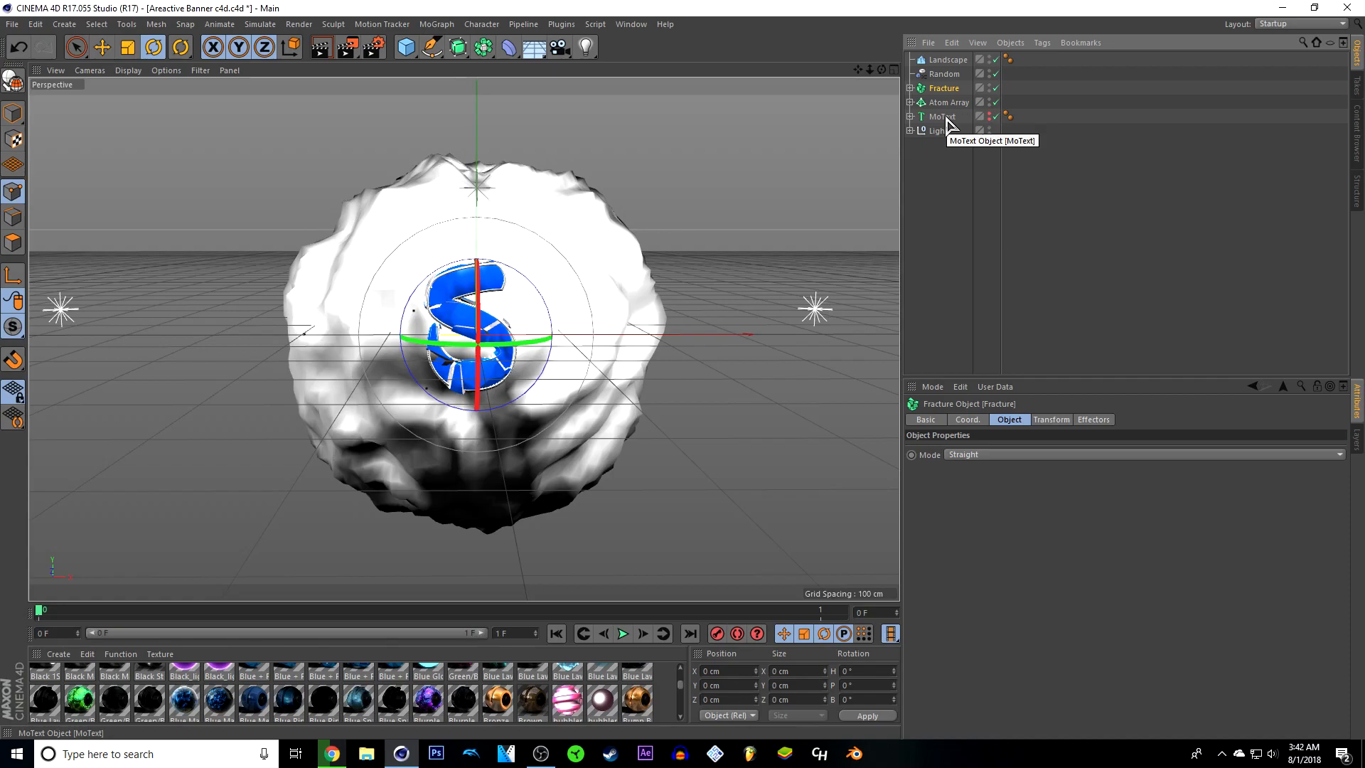
shift+click(944, 118)
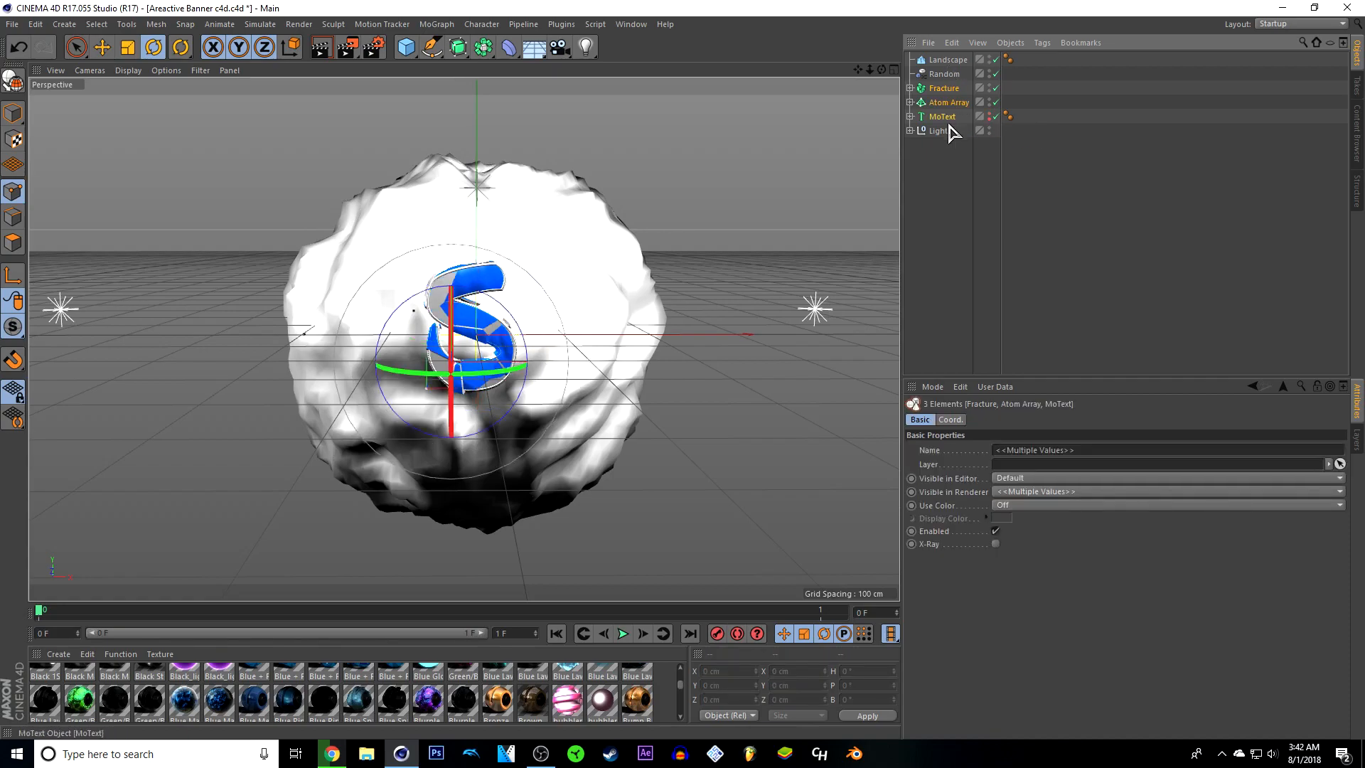
mouse_move(472, 420)
mouse_down()
mouse_move(411, 381)
mouse_move(398, 394)
mouse_move(451, 450)
mouse_move(480, 410)
mouse_move(465, 395)
mouse_up()
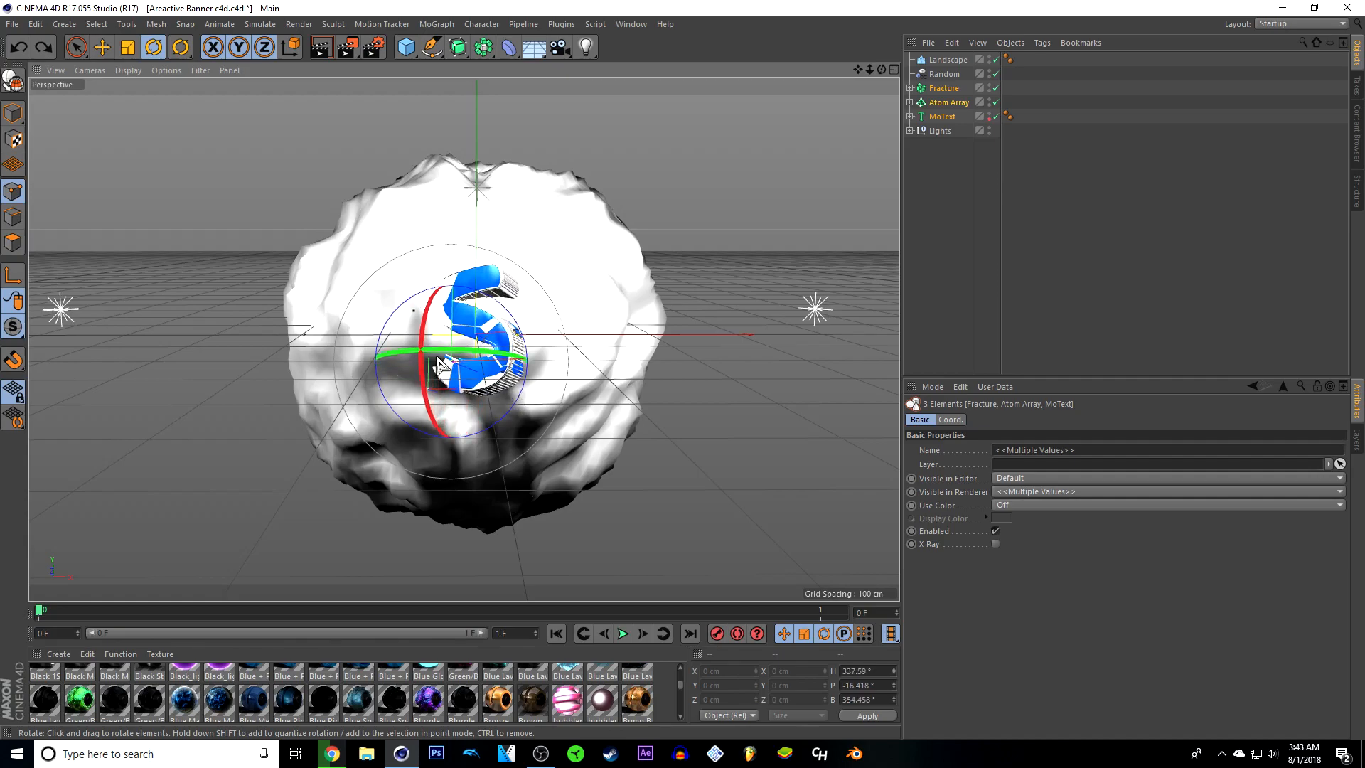
drag(435, 359, 445, 389)
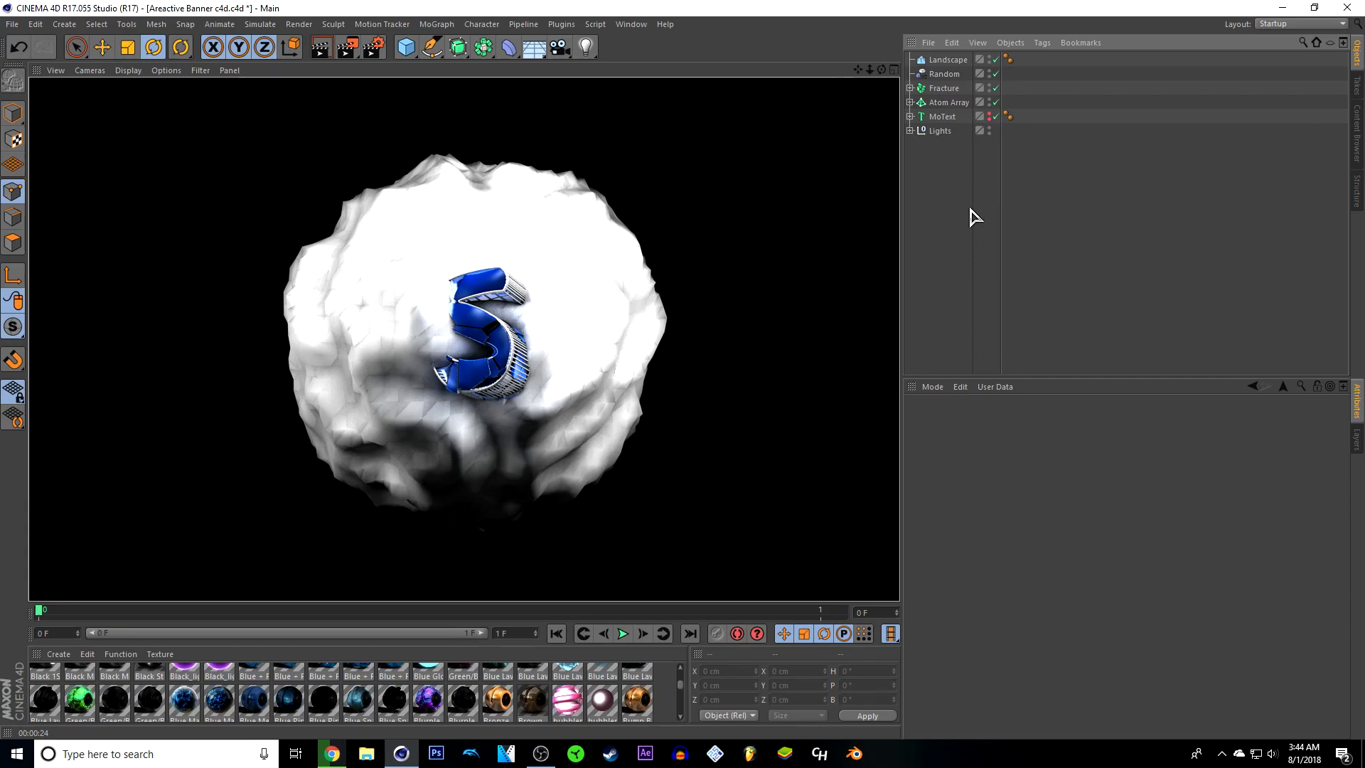
click(967, 230)
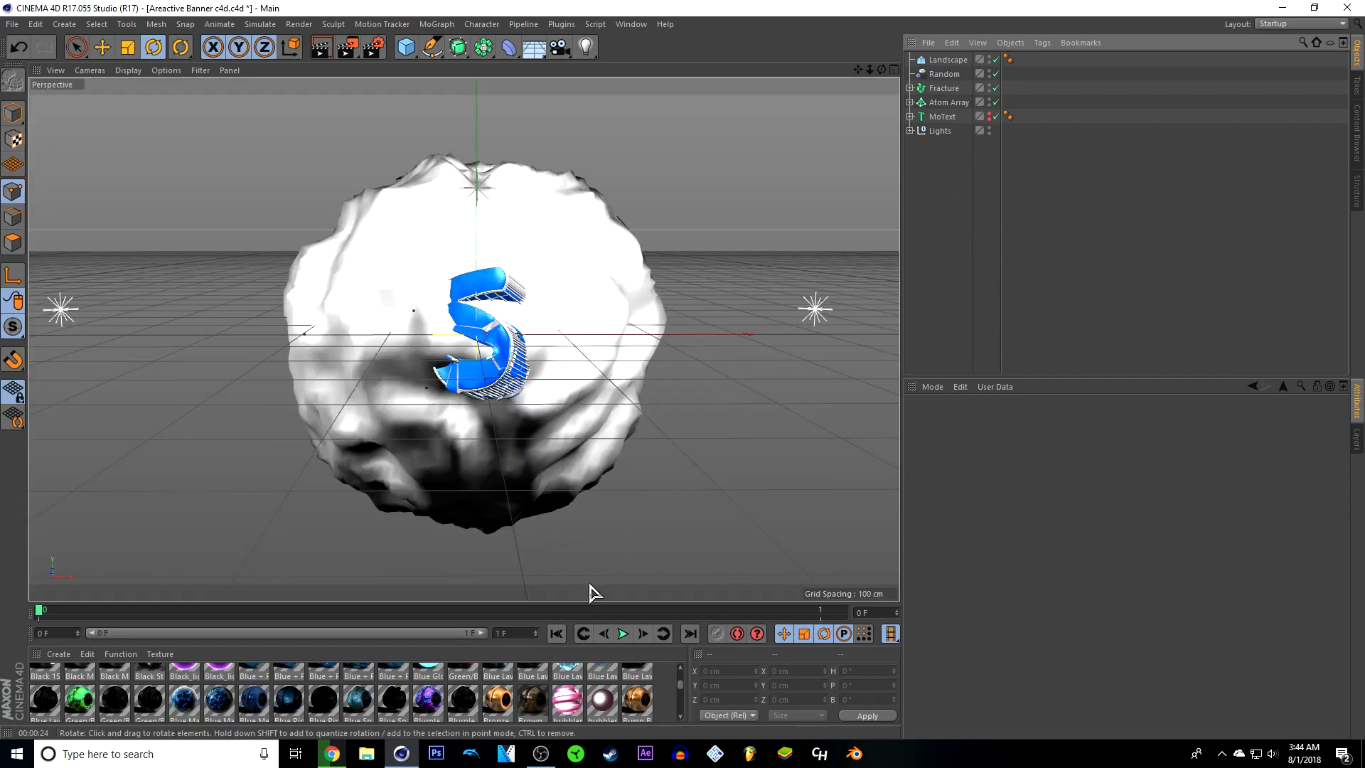
drag(590, 604, 590, 305)
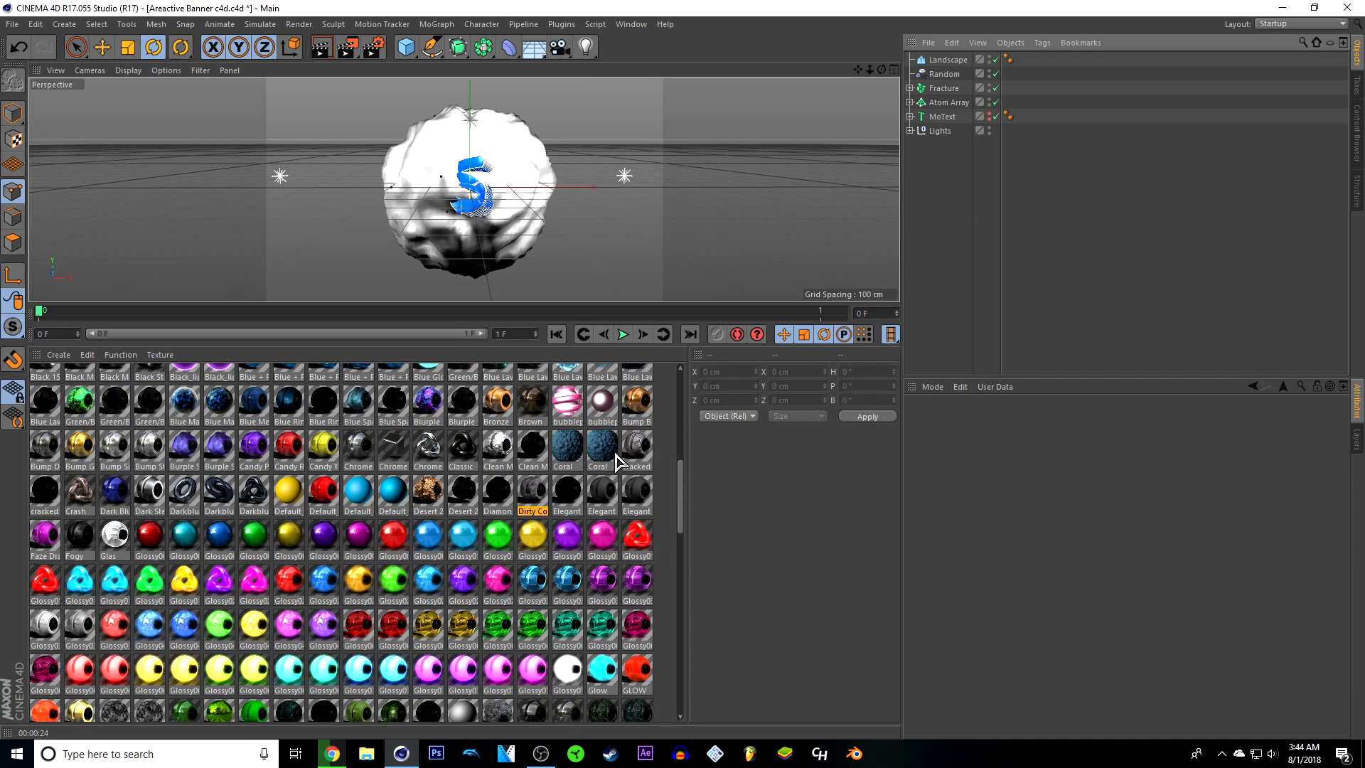
scroll(547, 515, down, 2)
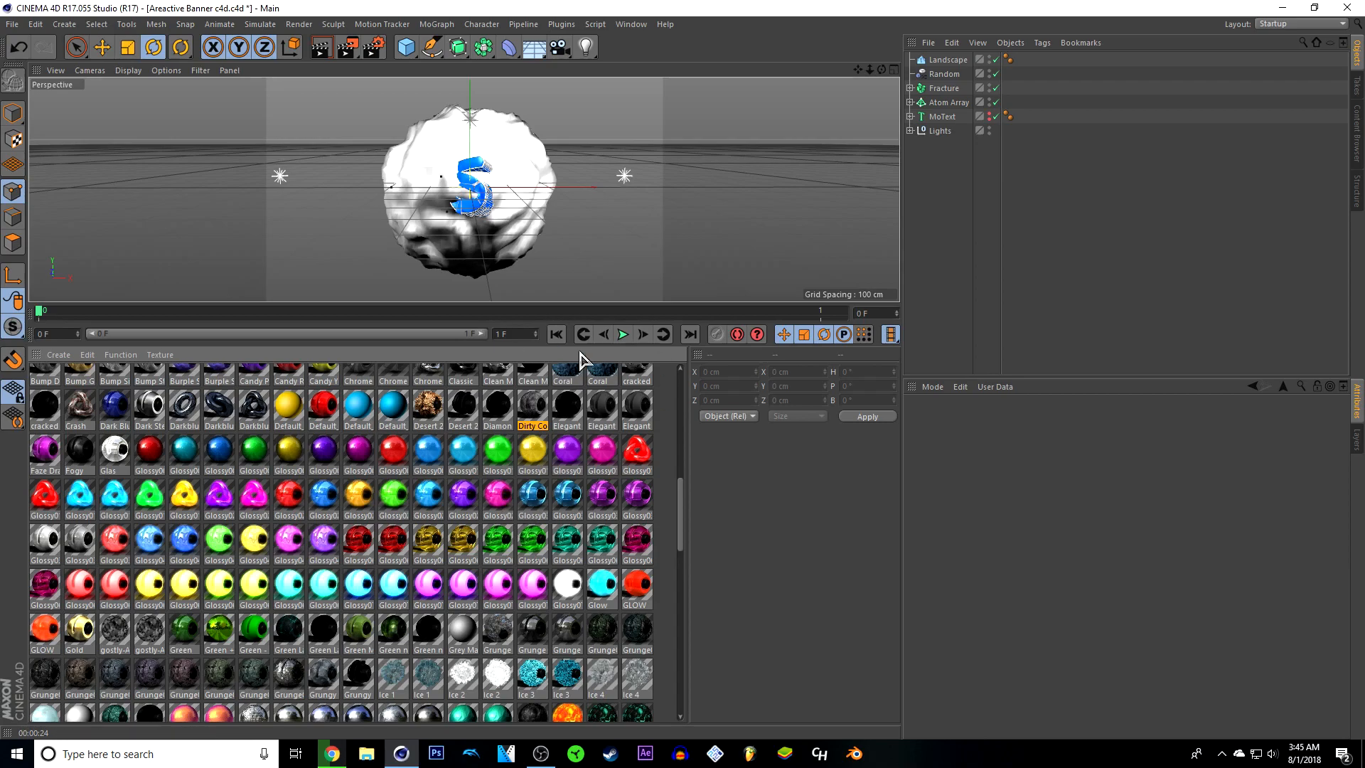
drag(592, 303, 592, 587)
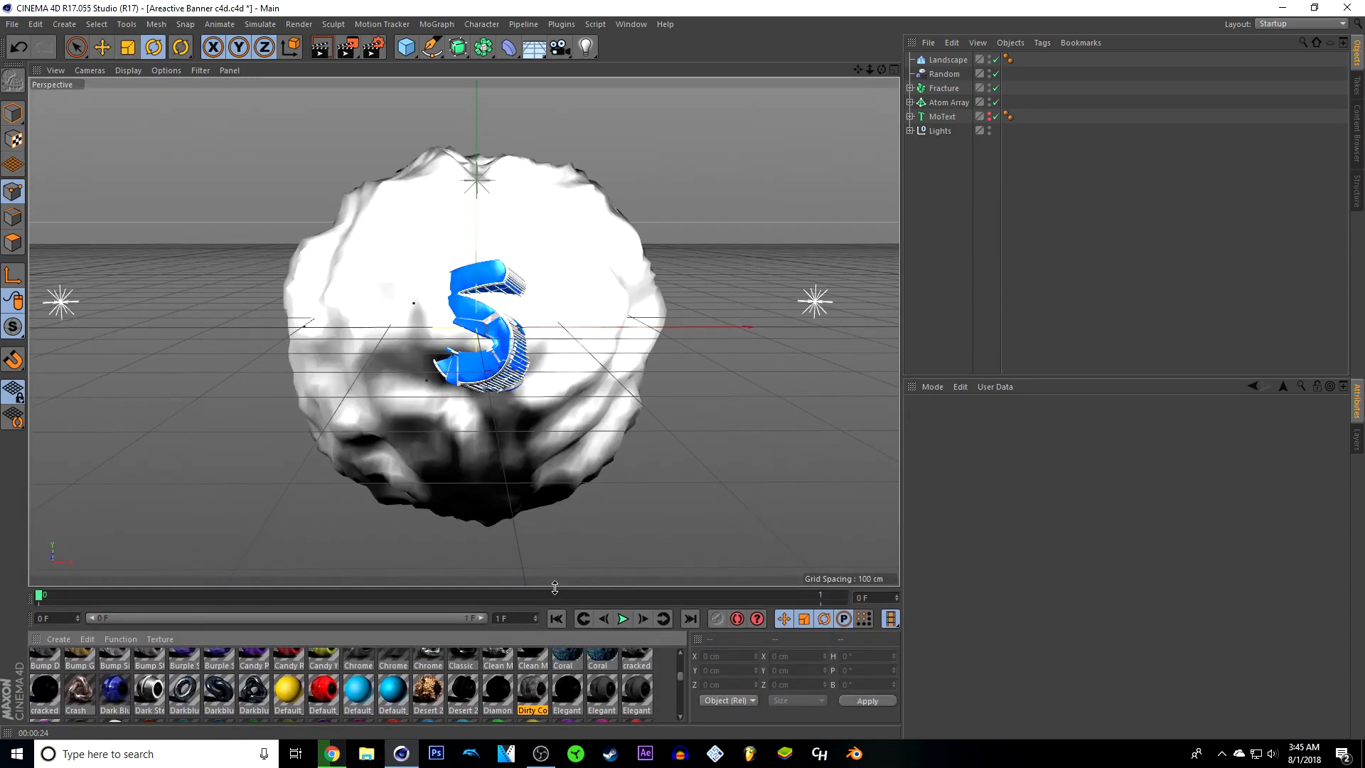
Fracture the Landscape with NitroBlast Main at High quality into 200 pieces
click(945, 60)
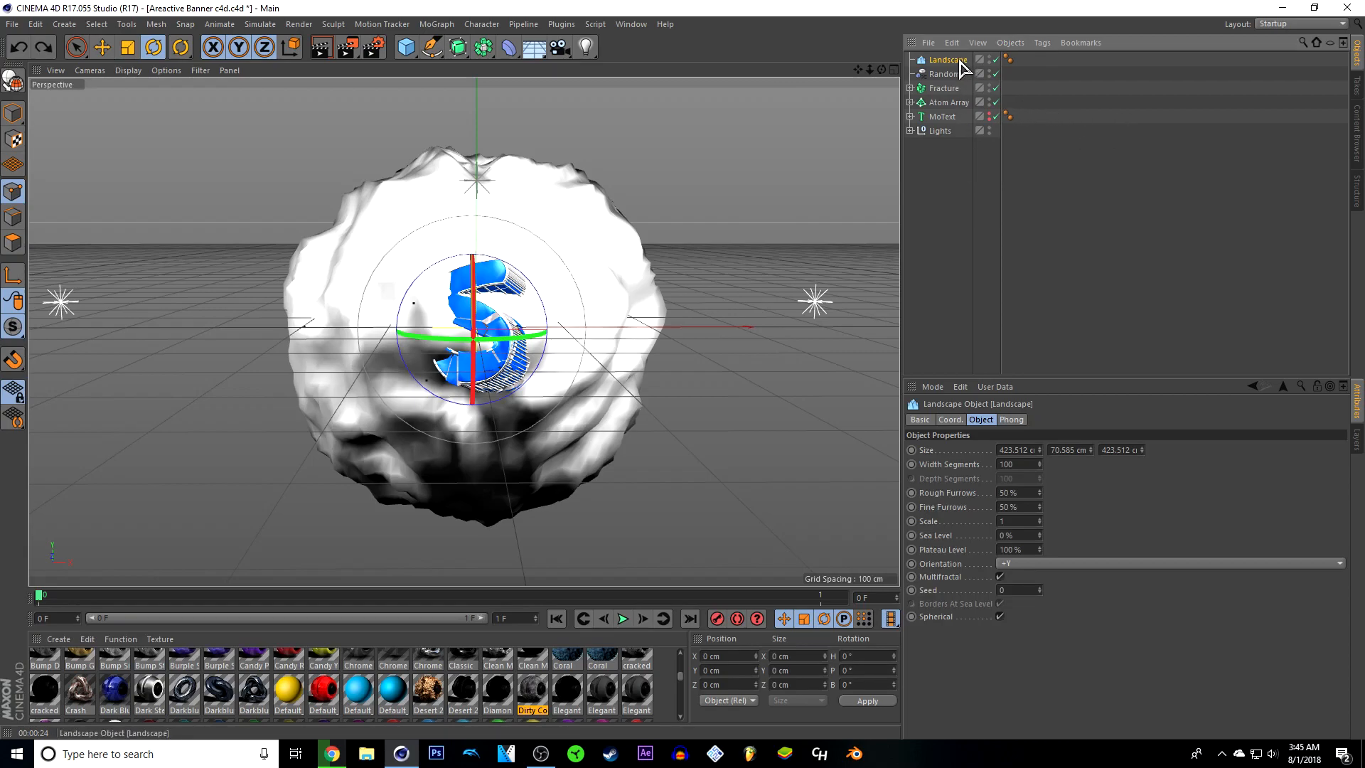
click(561, 24)
mouse_move(578, 65)
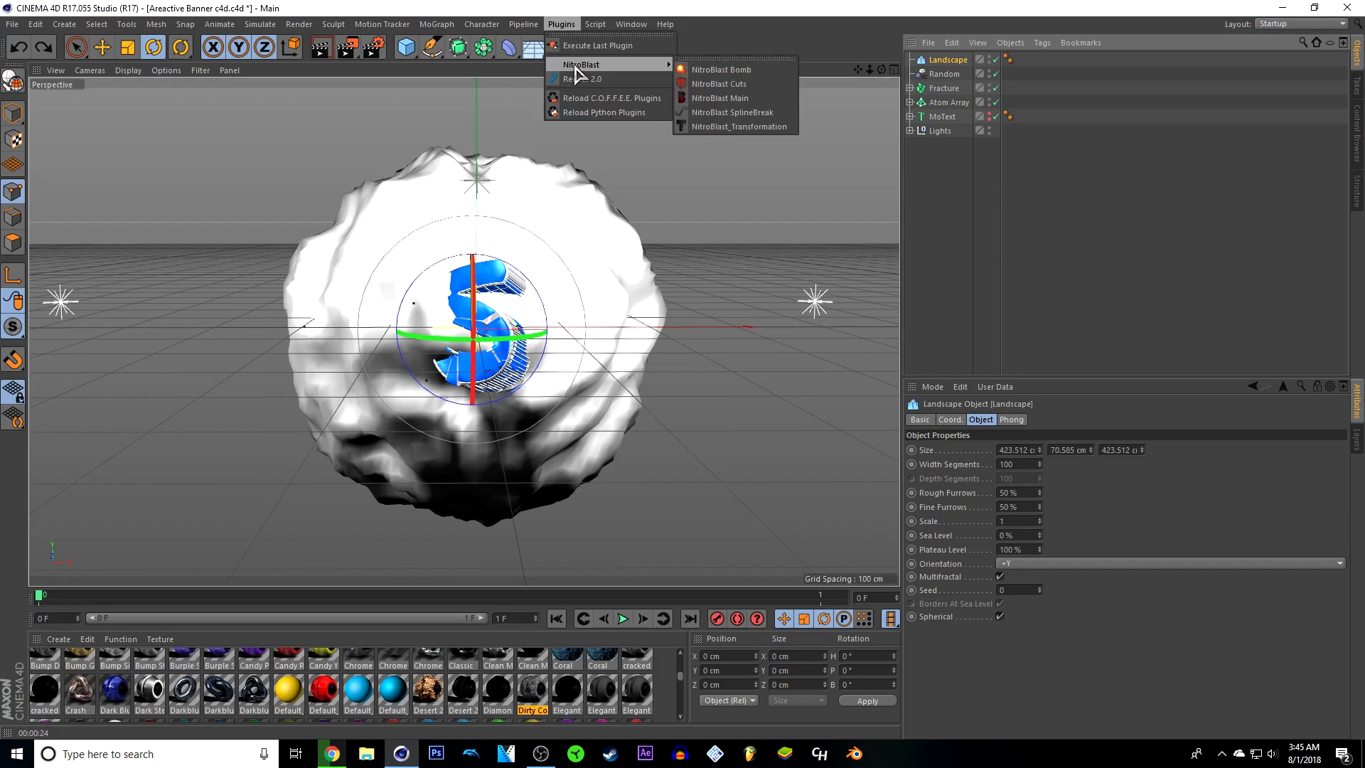
click(742, 98)
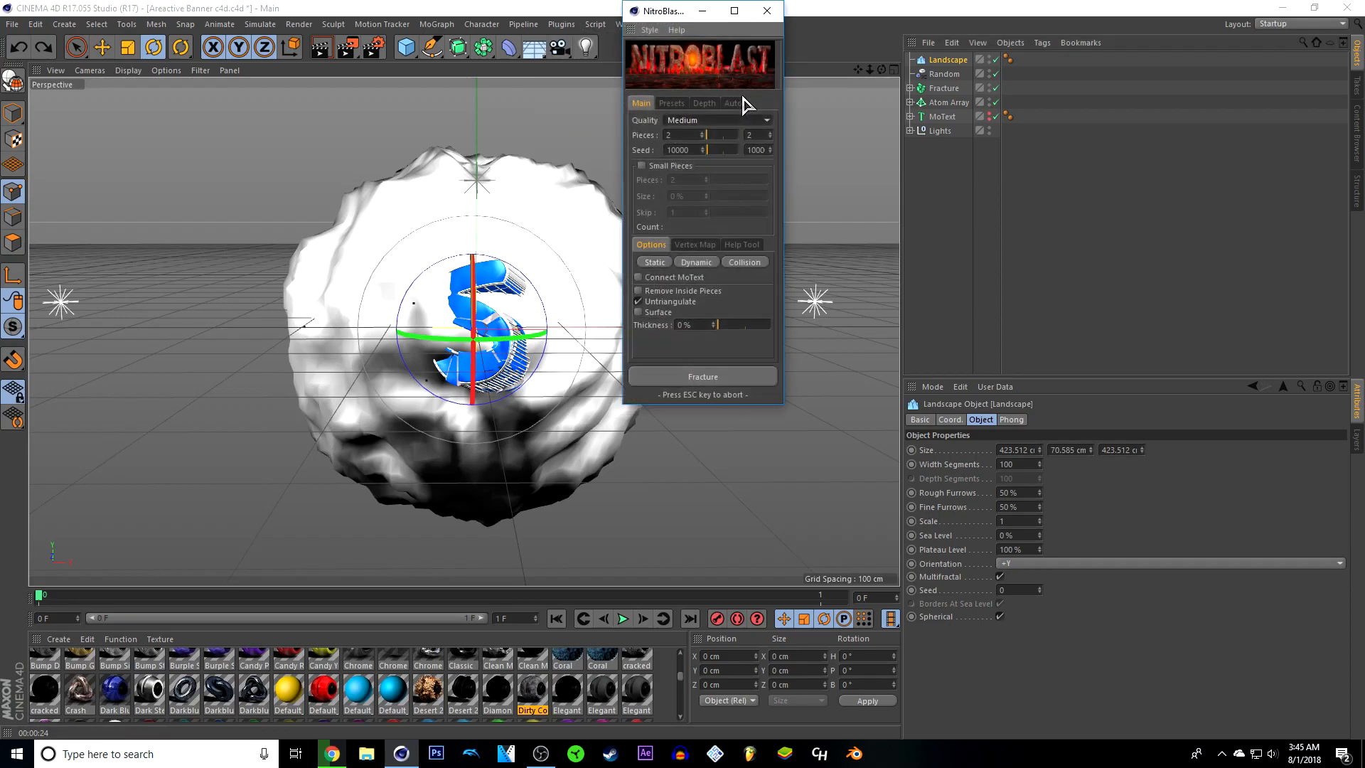
click(698, 125)
click(695, 159)
double_click(684, 135)
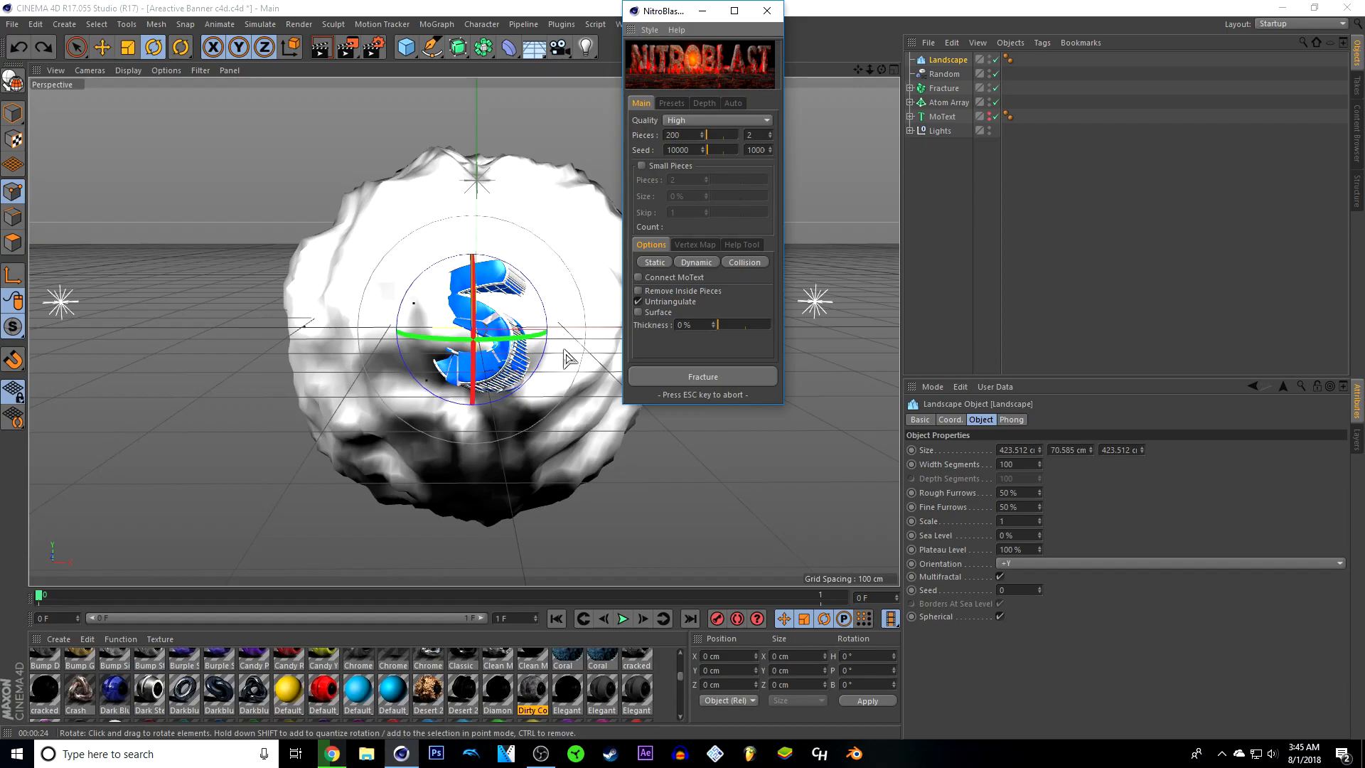
click(712, 381)
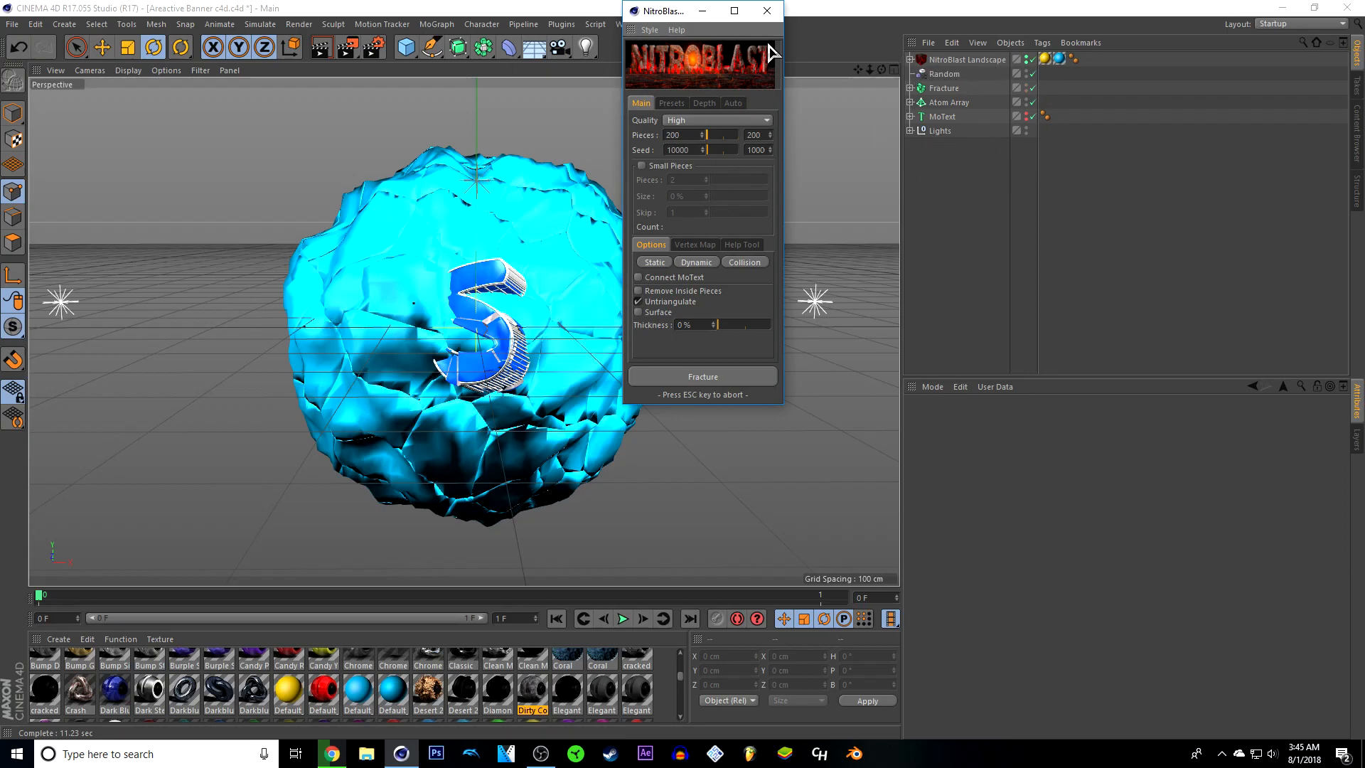
click(768, 12)
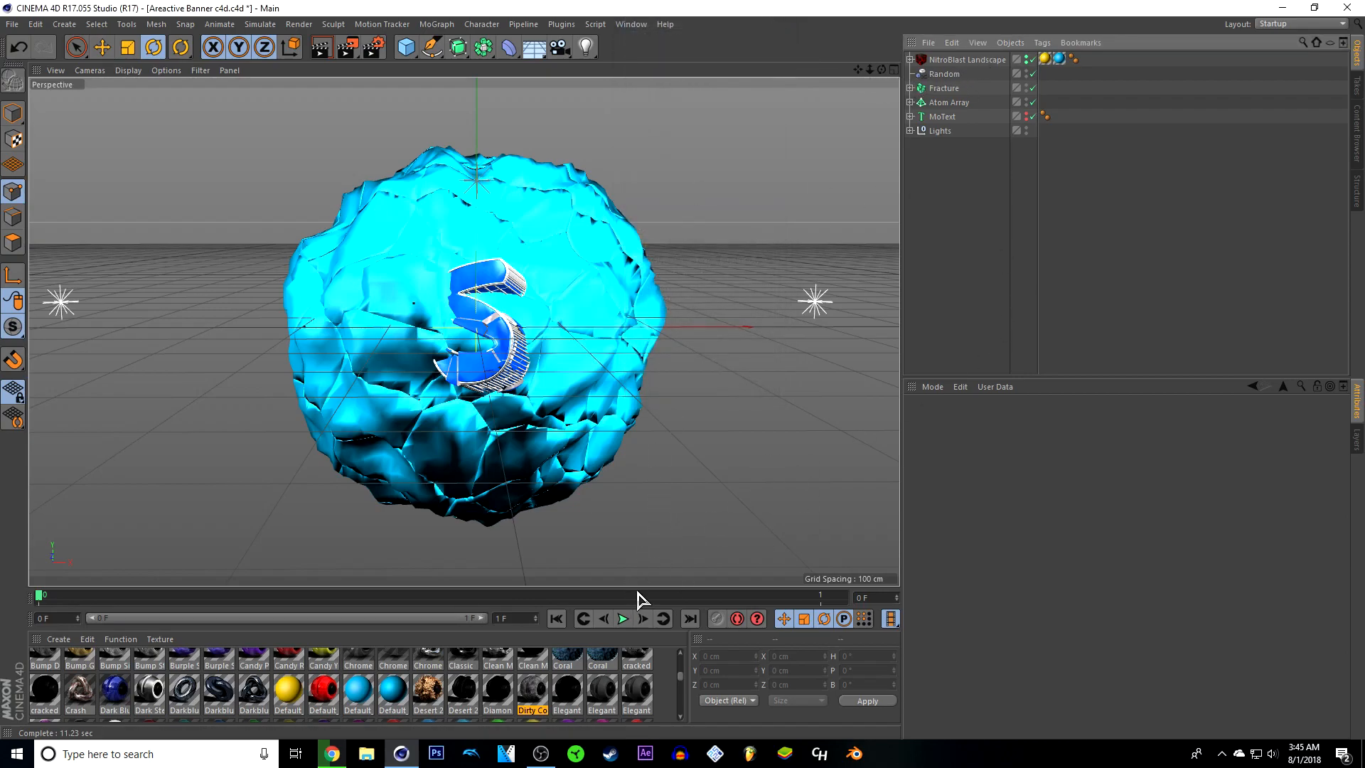
Replace the NitroBlast Landscape's outside material with Dirty Concrete and its inside material with the blue Glossy041
drag(639, 588, 782, 270)
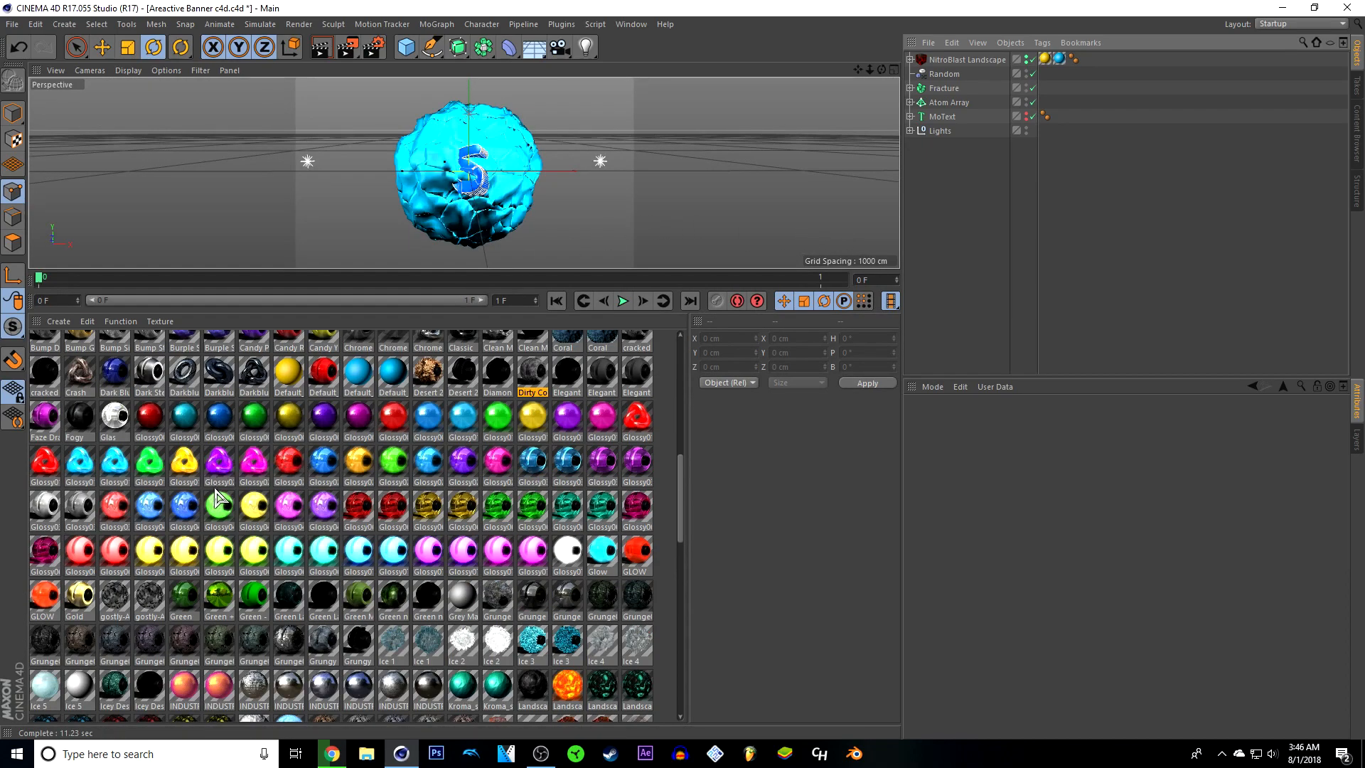
click(188, 504)
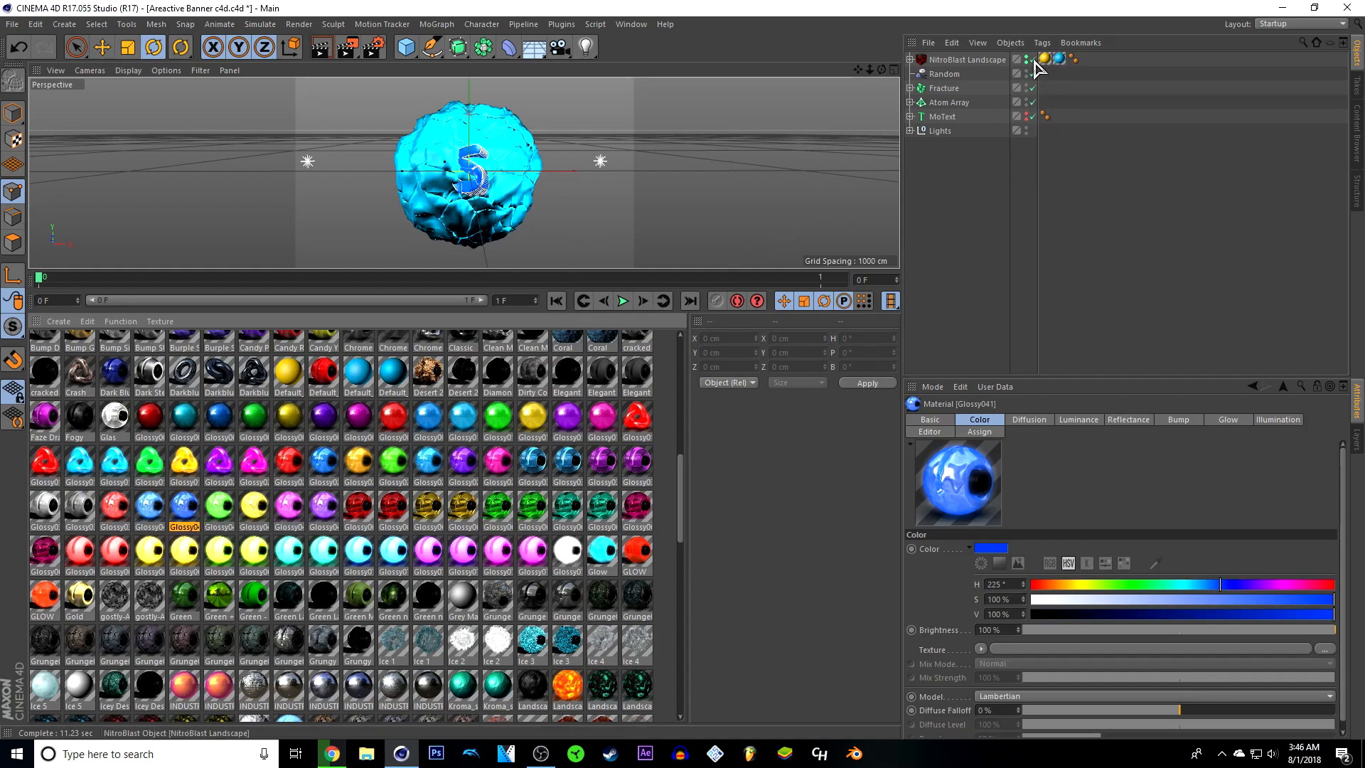
click(532, 380)
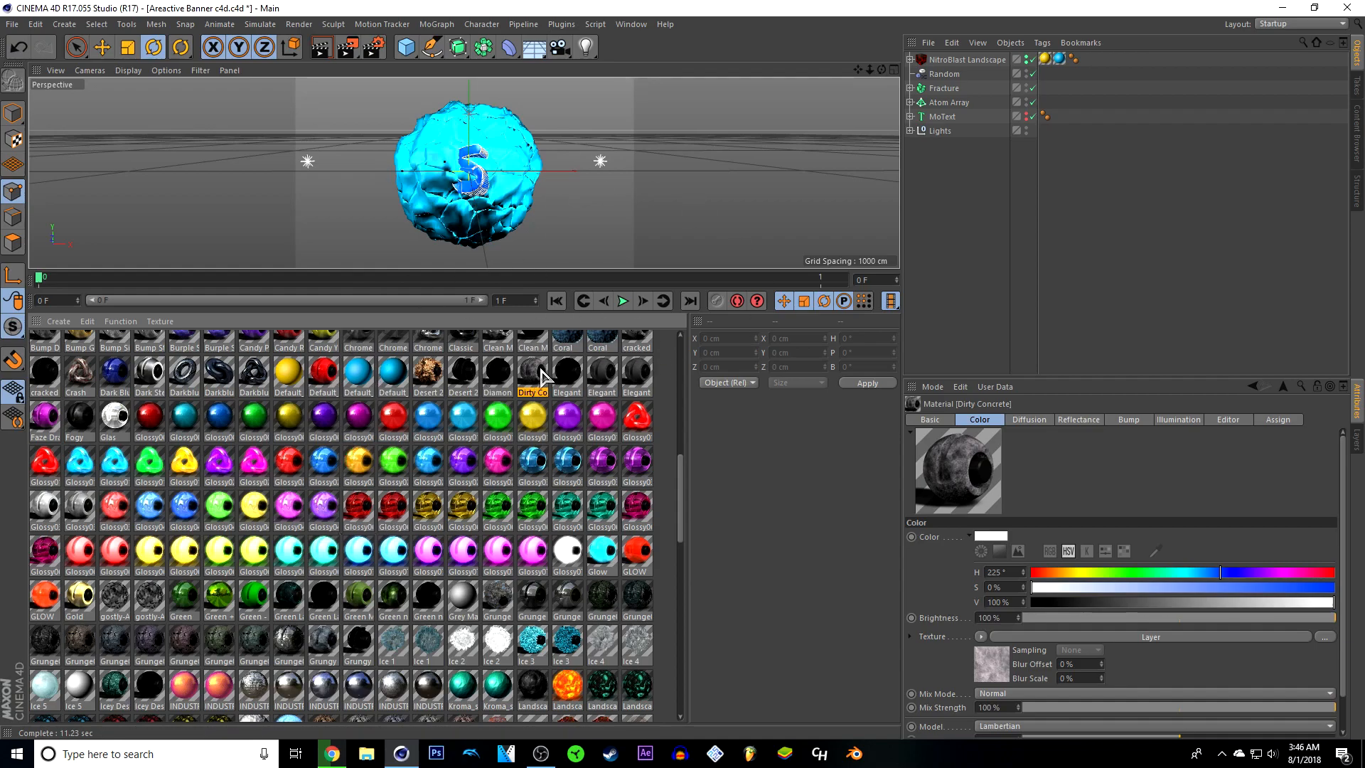
drag(530, 375, 1059, 64)
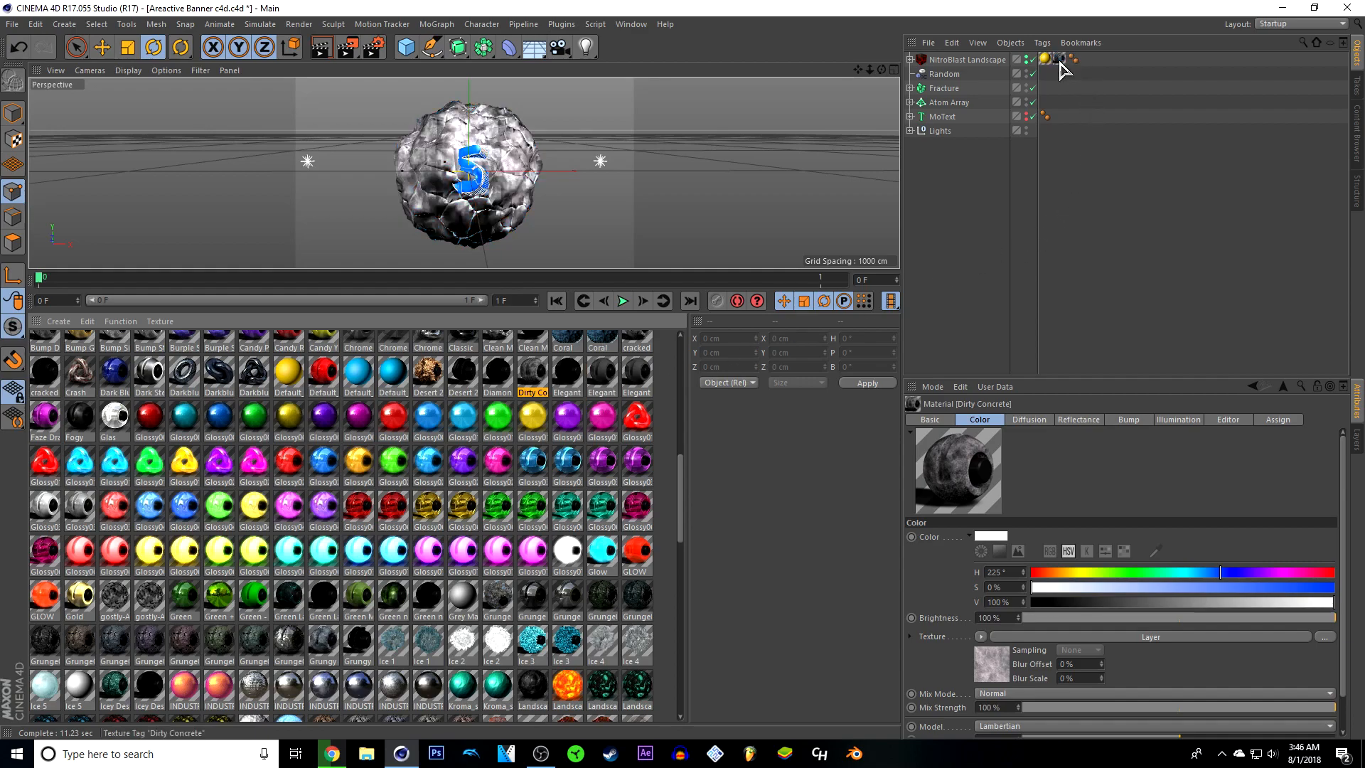
click(186, 506)
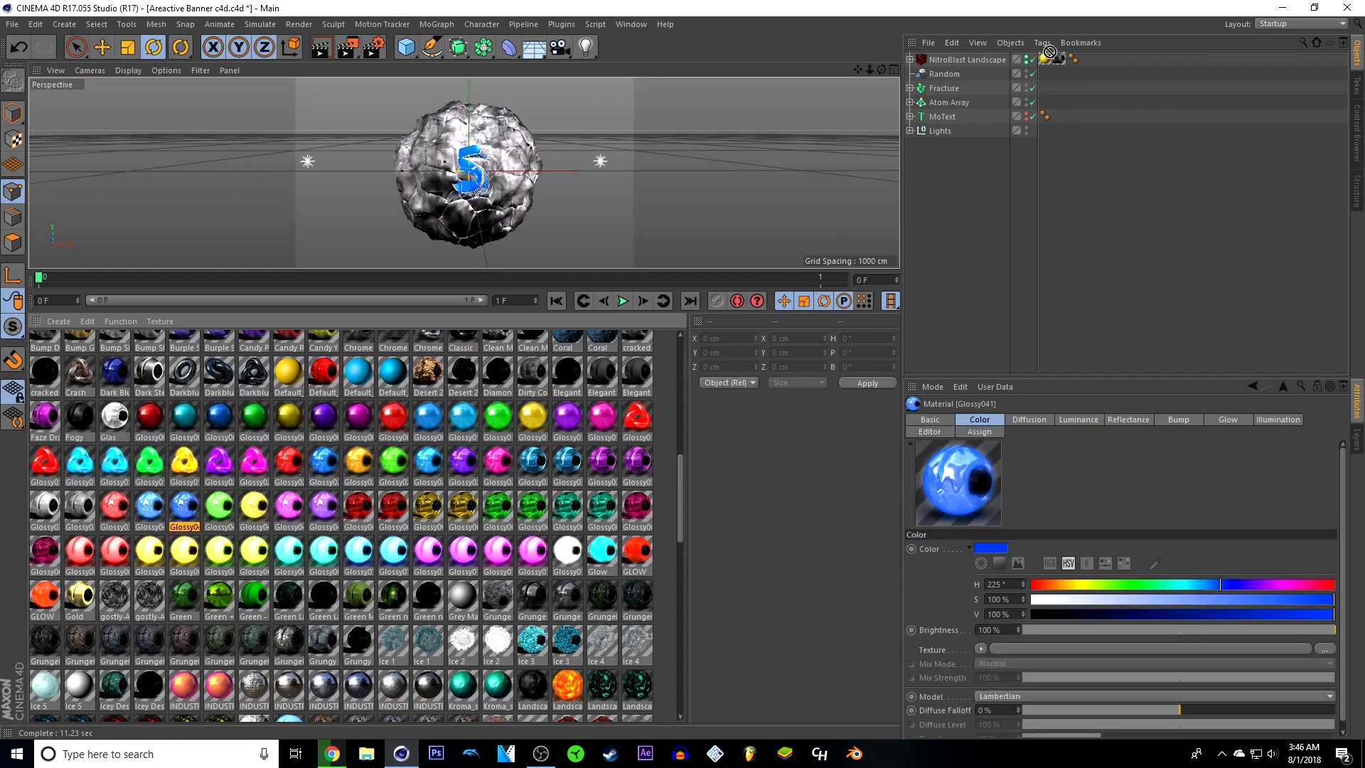
drag(1050, 64, 1050, 64)
drag(572, 271, 501, 525)
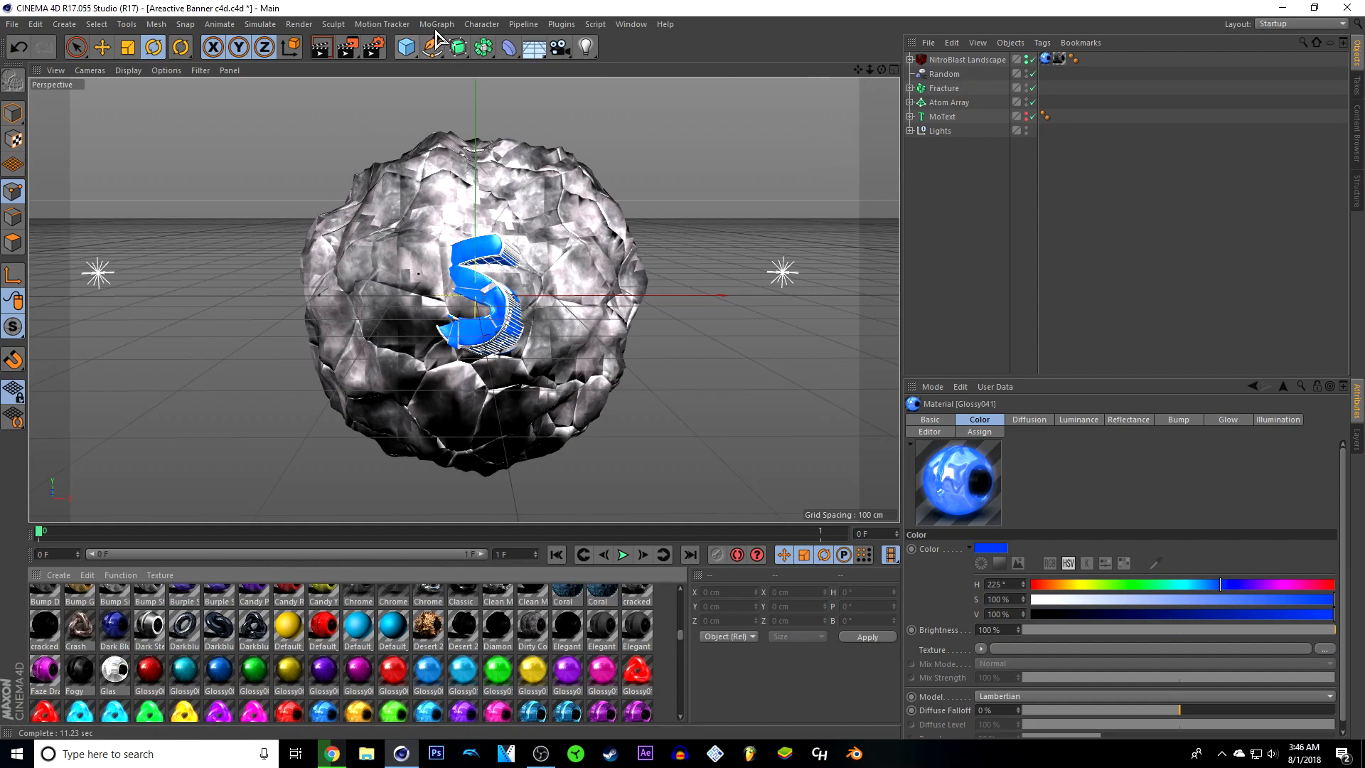
Add a new MoGraph Fracture object for the shattered Landscape
click(968, 60)
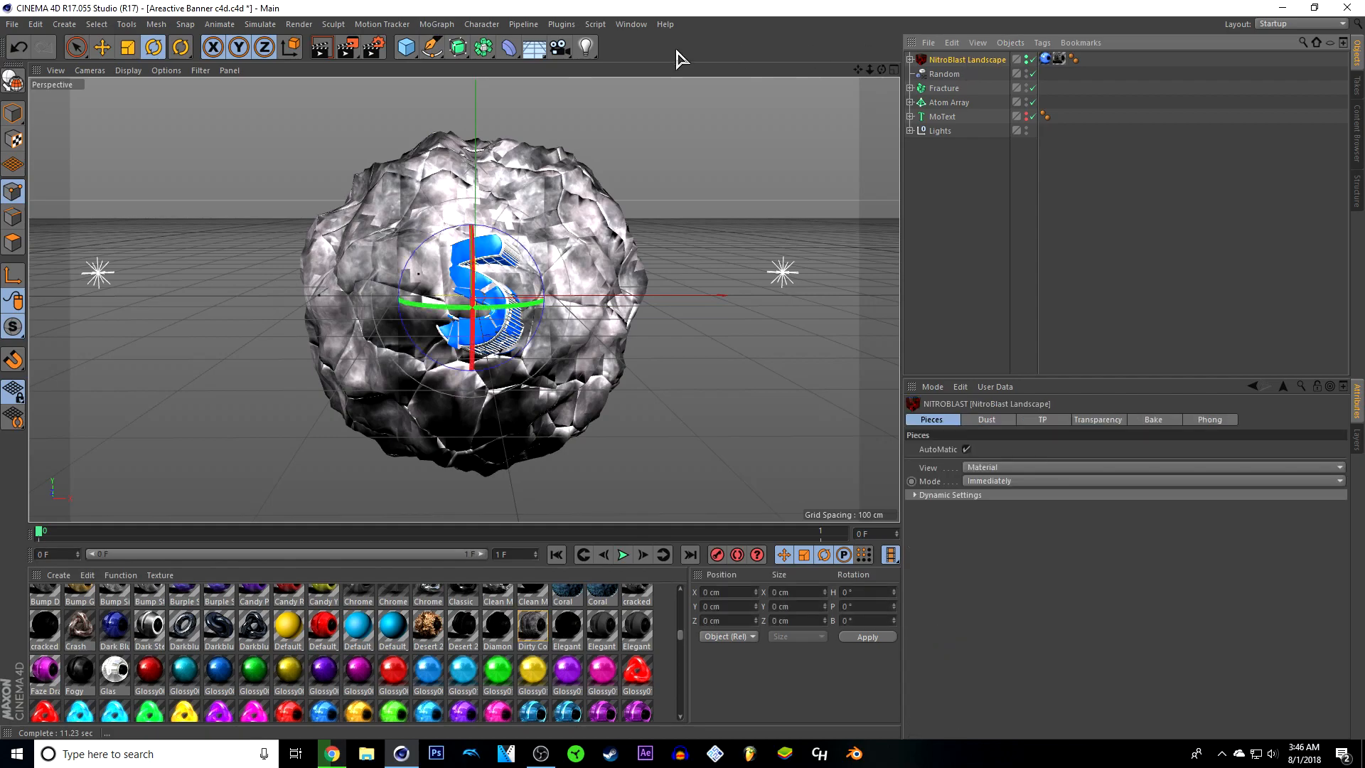
click(437, 24)
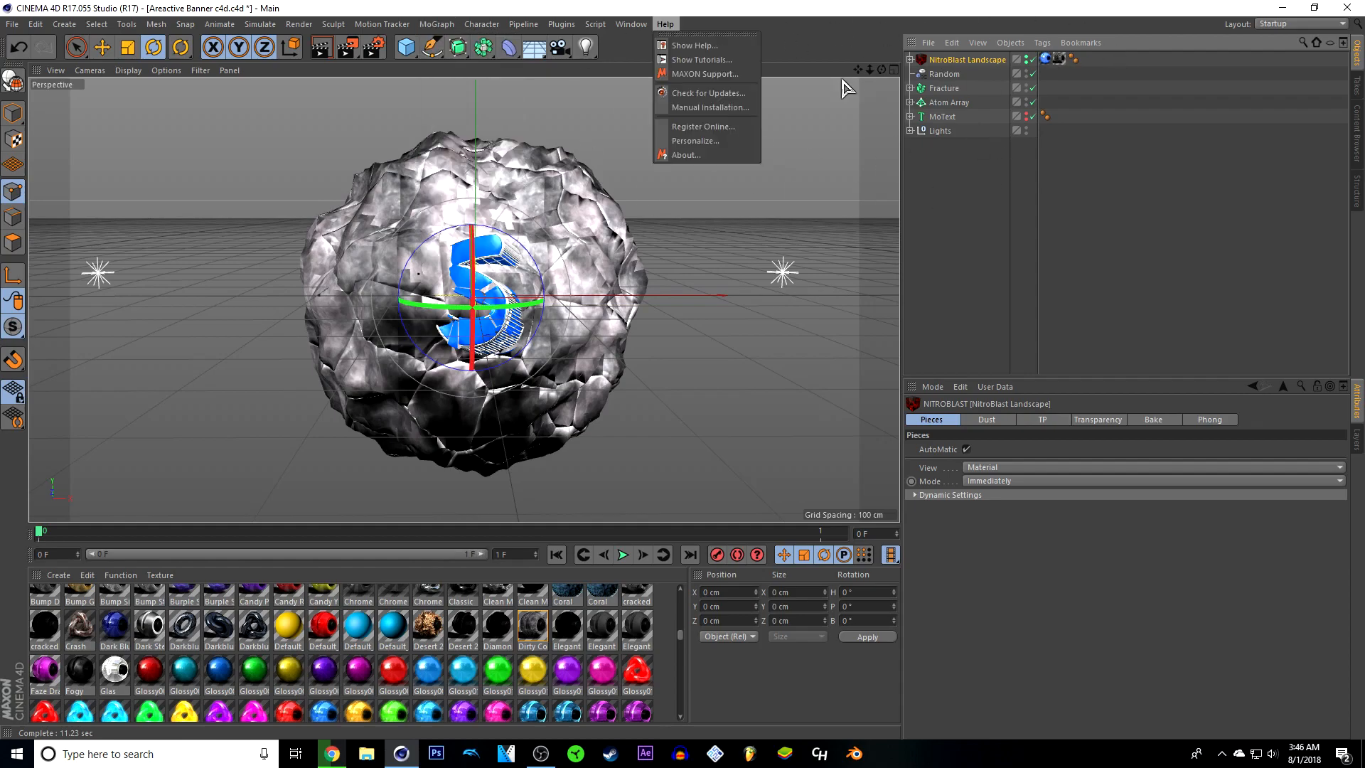
mouse_move(435, 25)
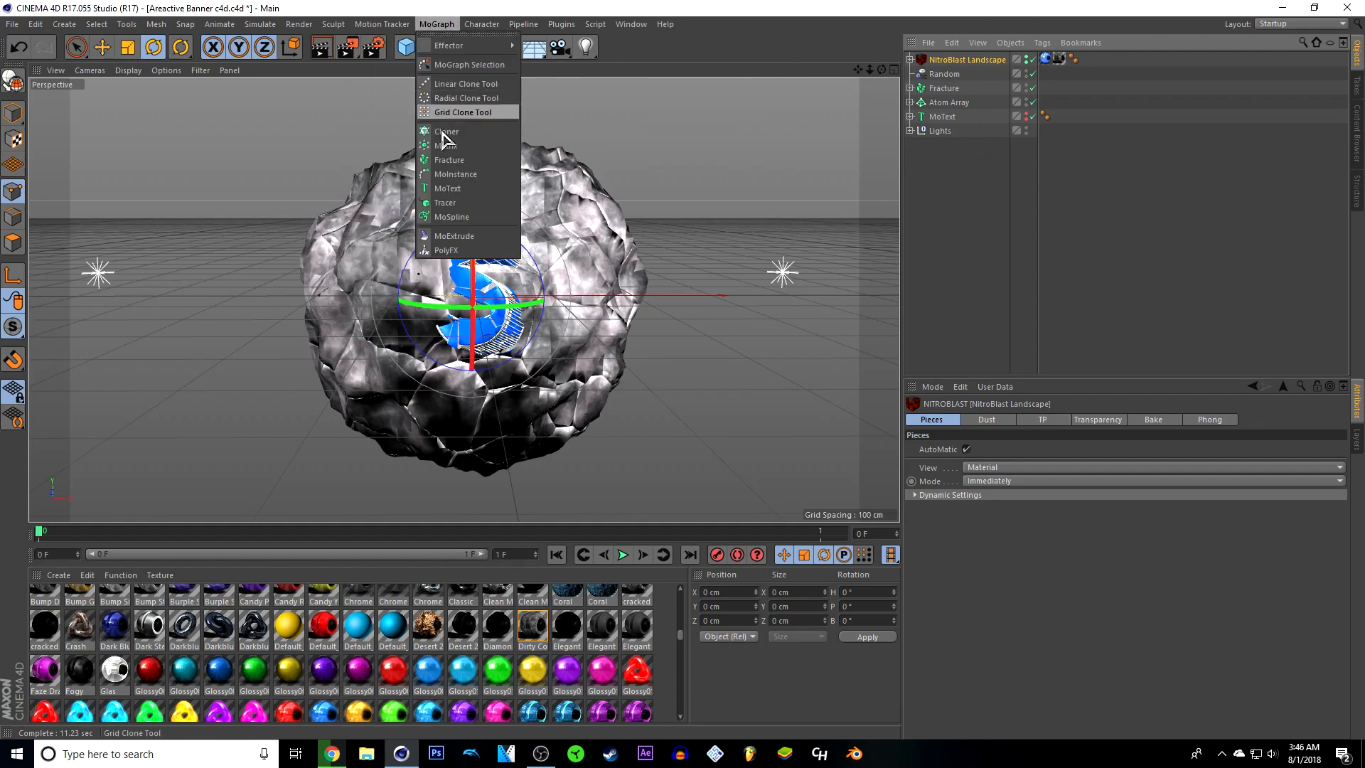
click(449, 161)
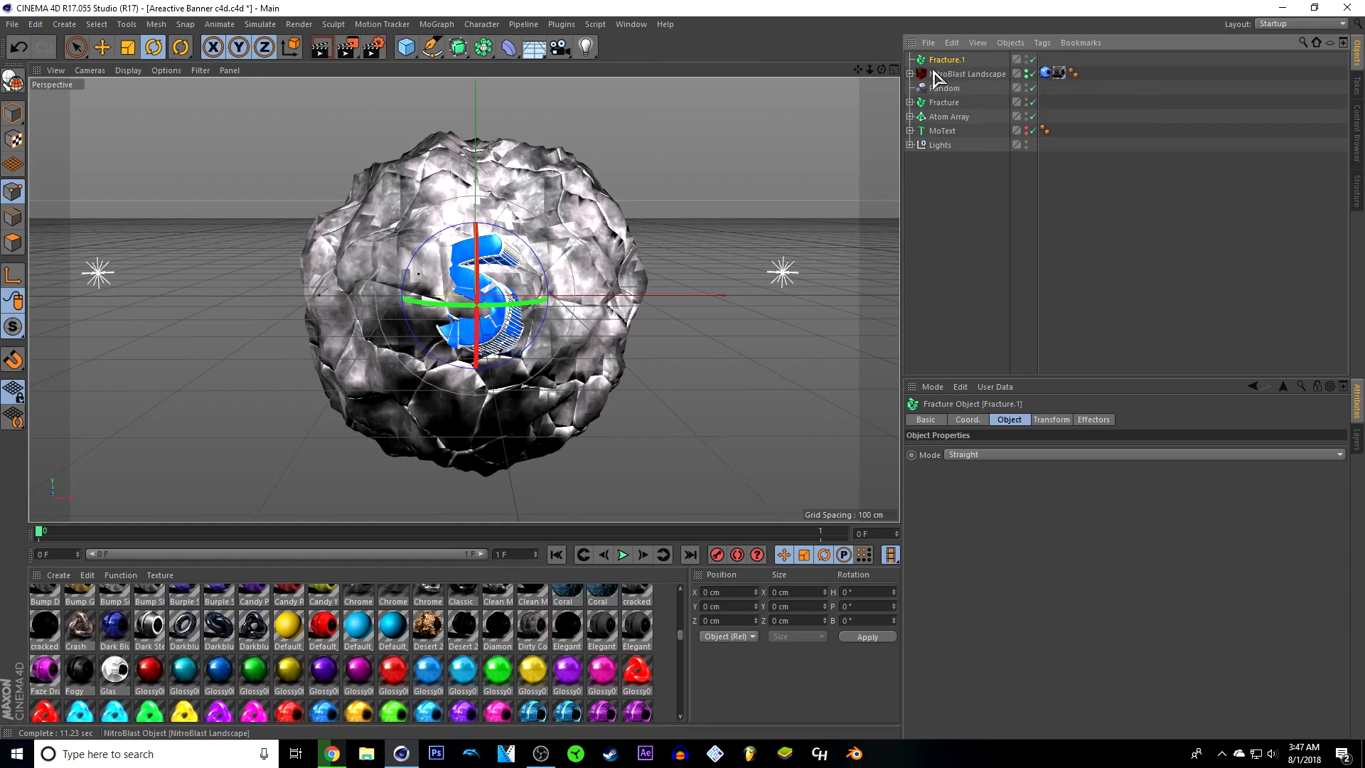
Enable Seamless on both texture tags of the NitroBlast Landscape
click(942, 75)
click(910, 73)
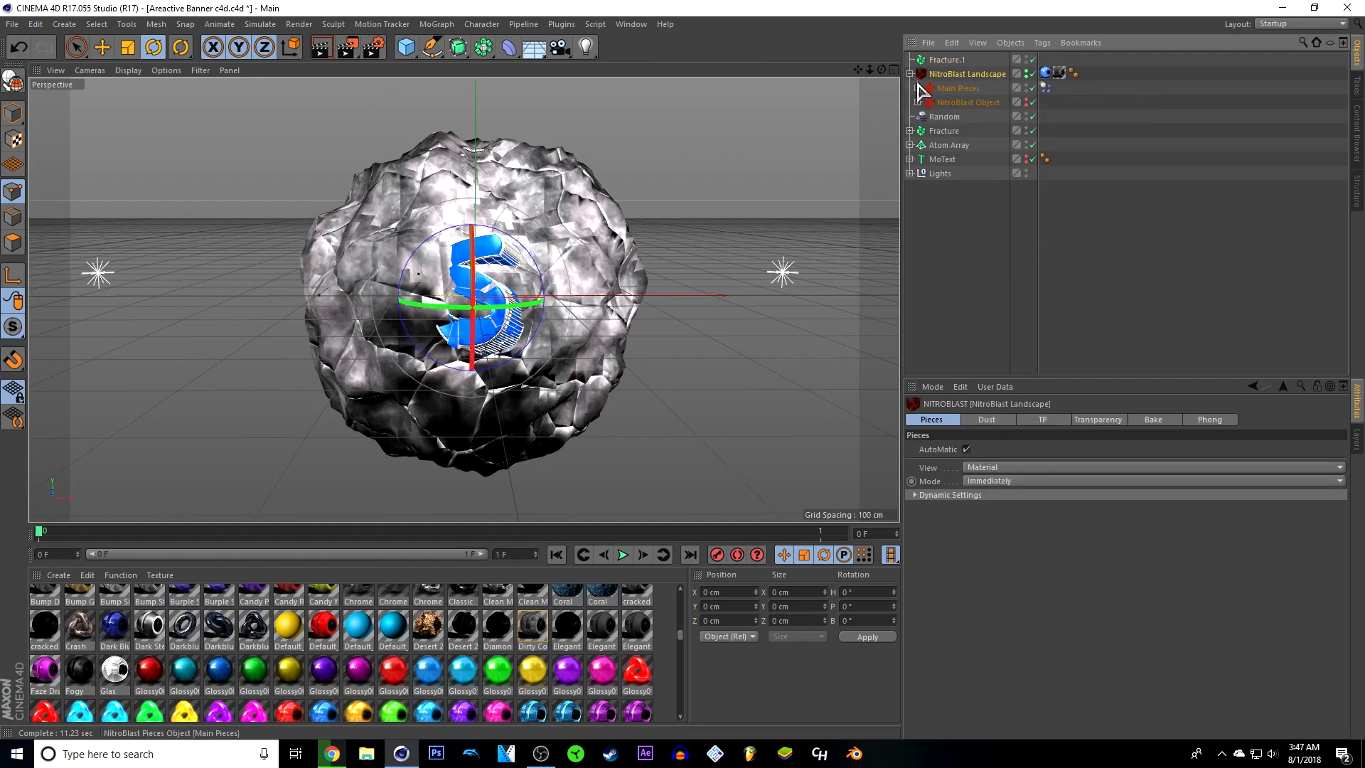
click(918, 88)
click(910, 73)
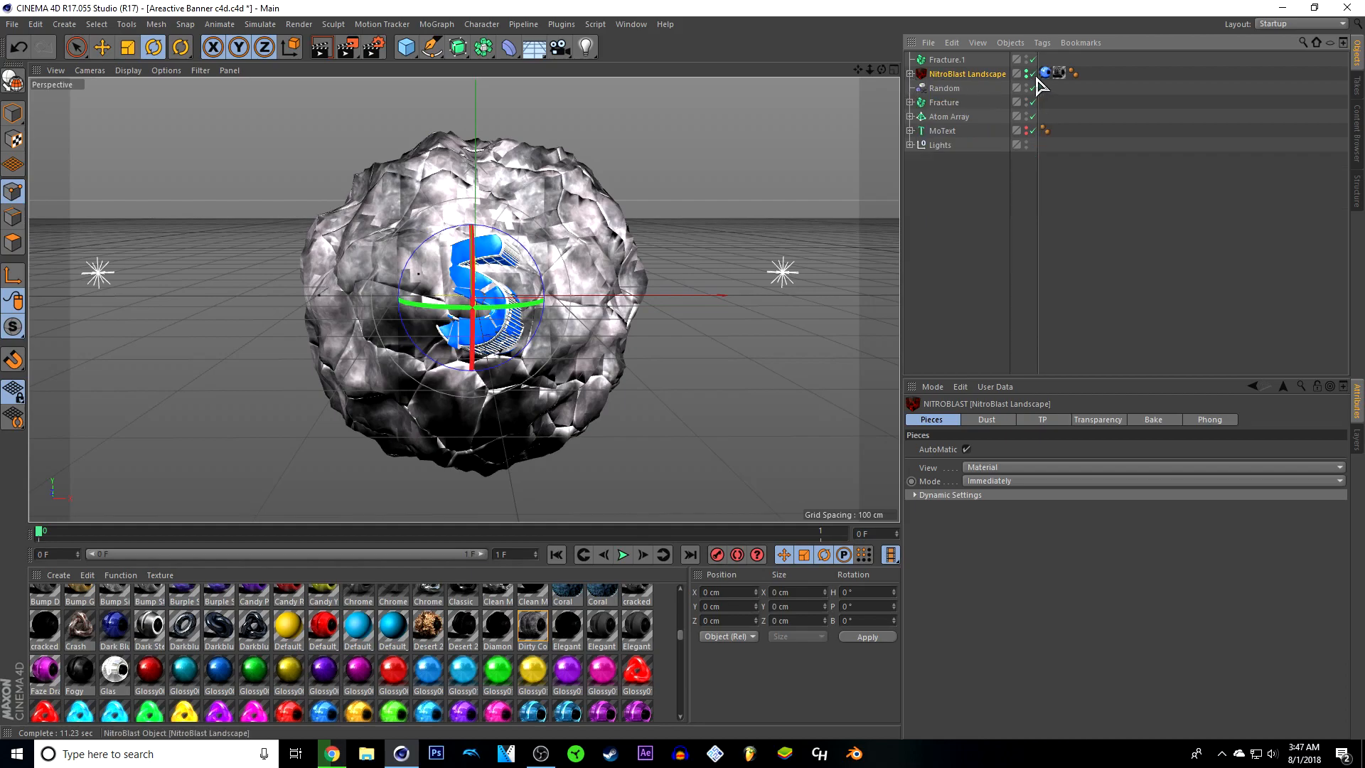
click(1045, 75)
ctrl+click(1059, 73)
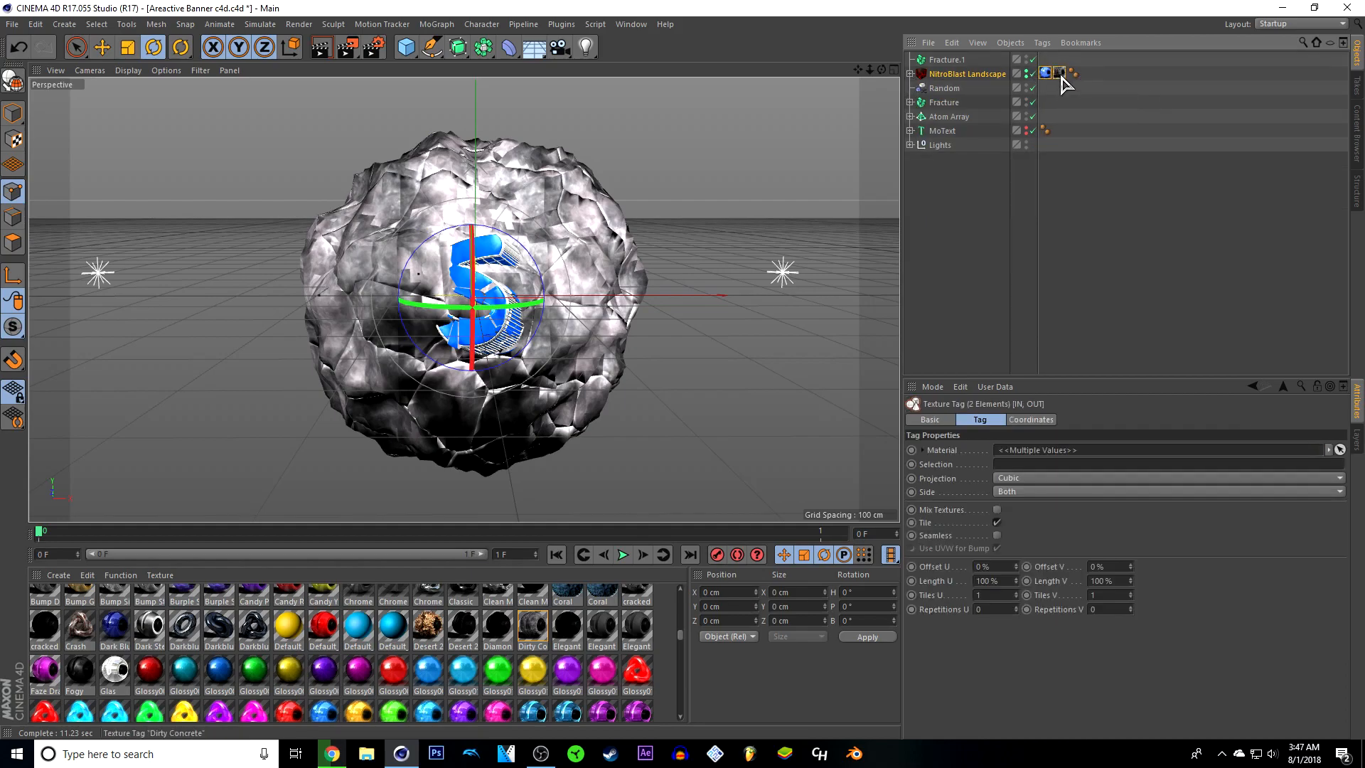
click(998, 535)
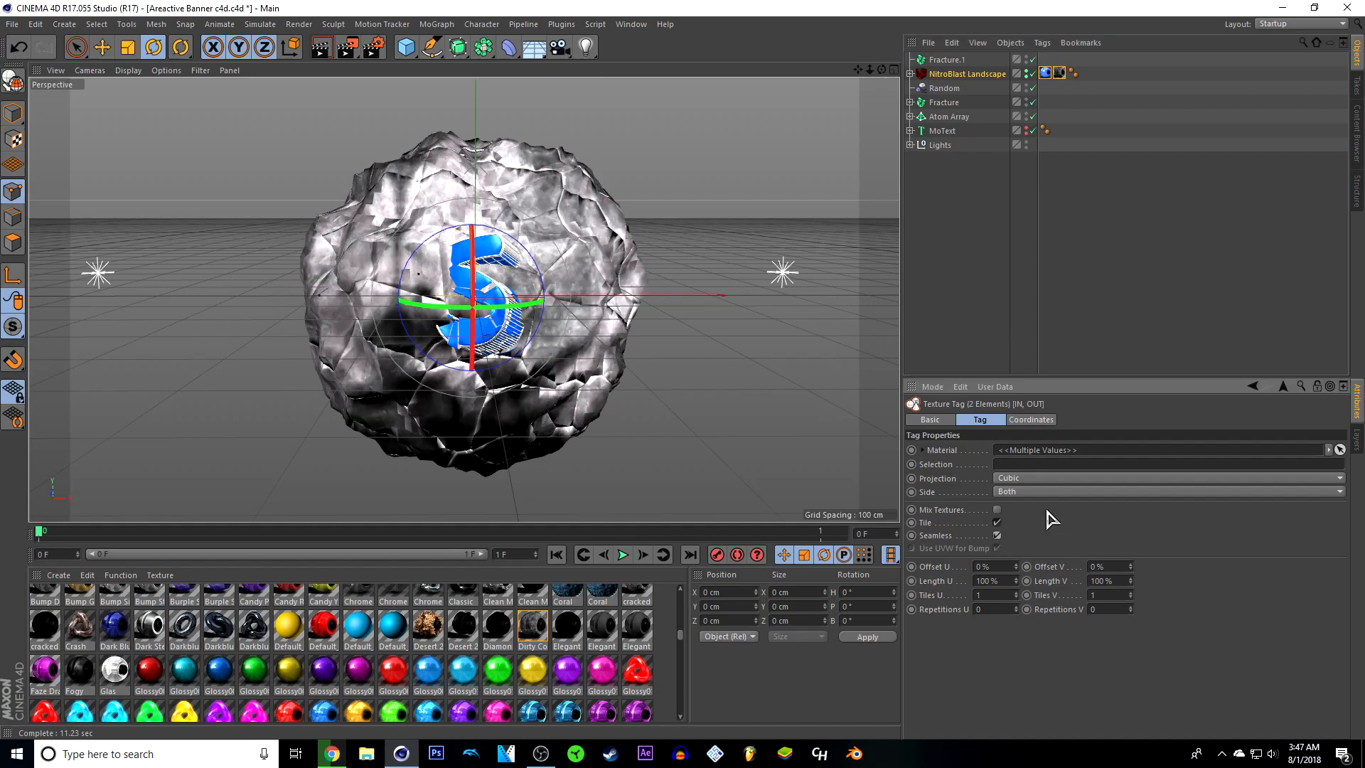
click(953, 229)
Move all the NitroBlast Landscape's dynamic pieces, Piece 0 through Piece 199, into the new Fracture.1 object
click(910, 74)
click(918, 87)
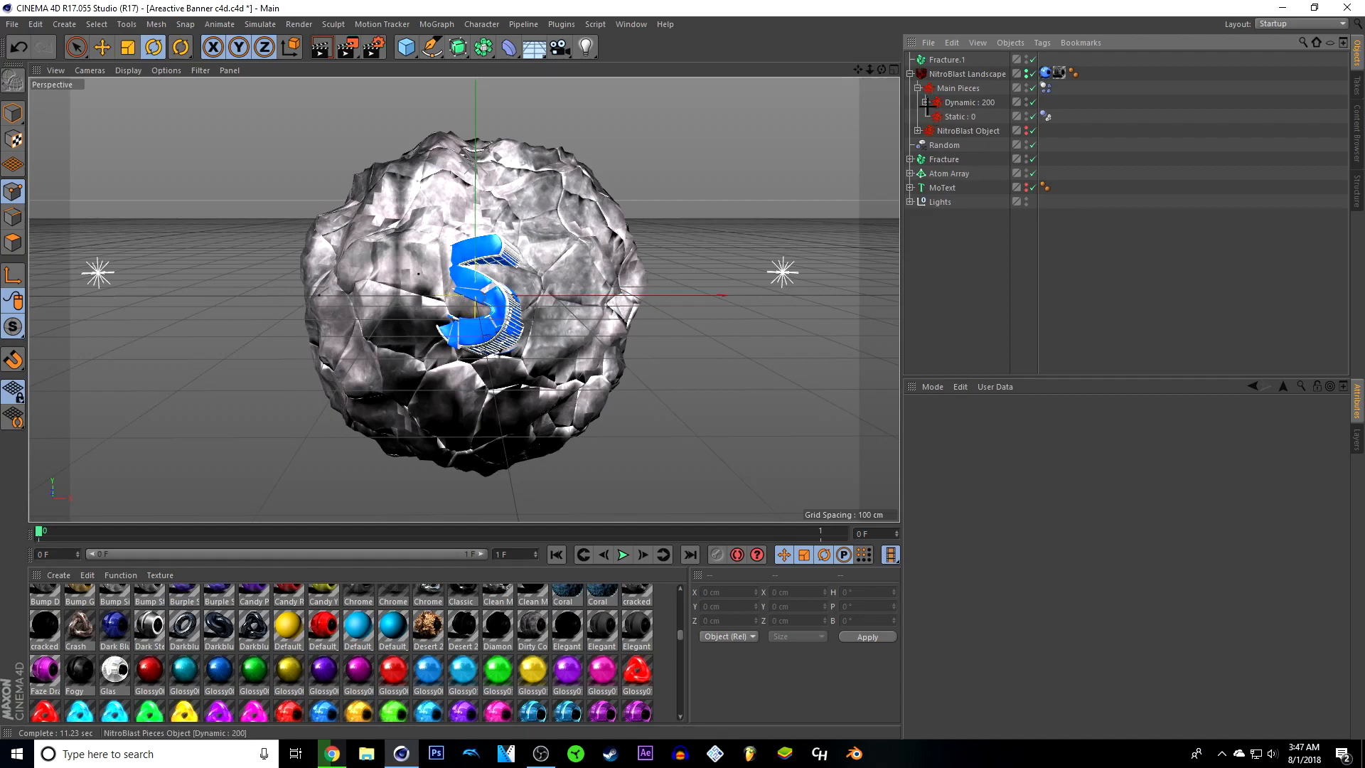
click(926, 103)
click(952, 118)
scroll(975, 209, down, 10)
scroll(975, 210, down, 20)
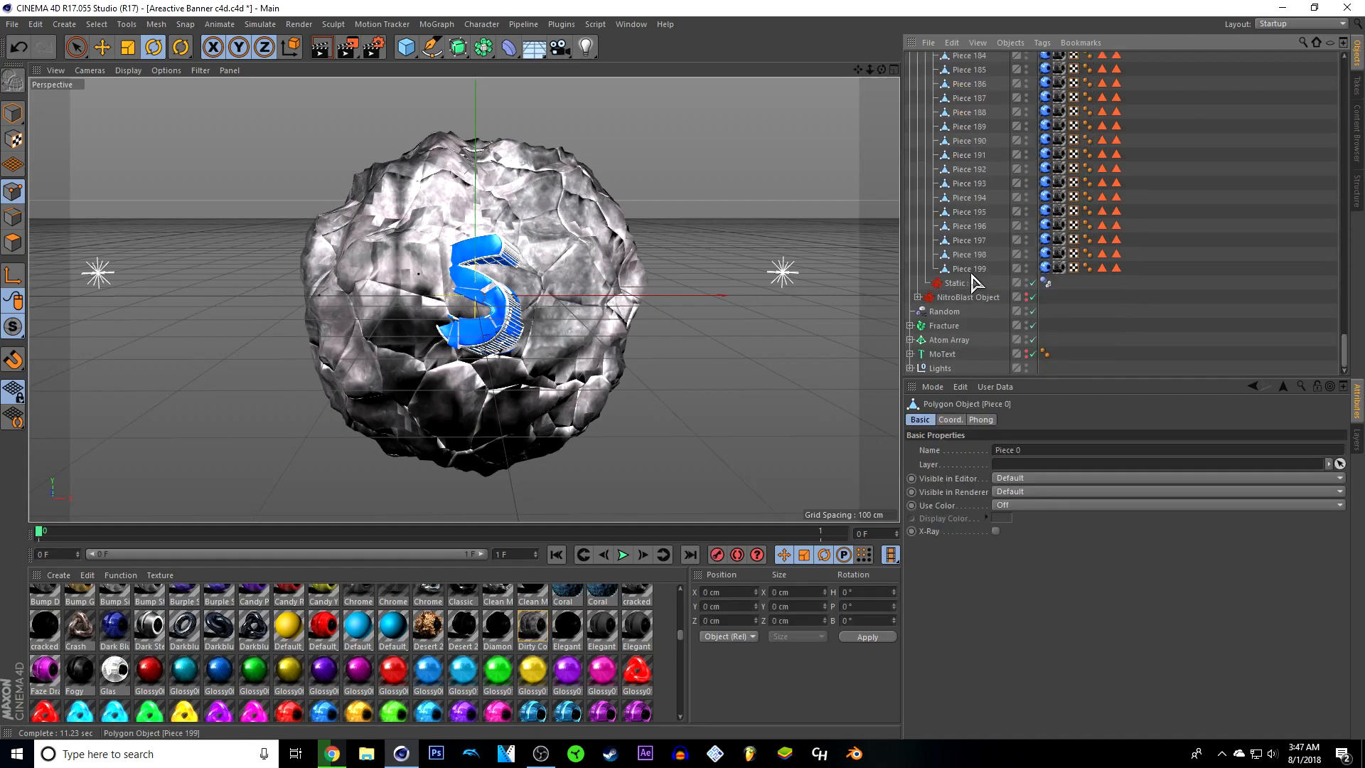
shift+click(969, 269)
scroll(961, 268, up, 20)
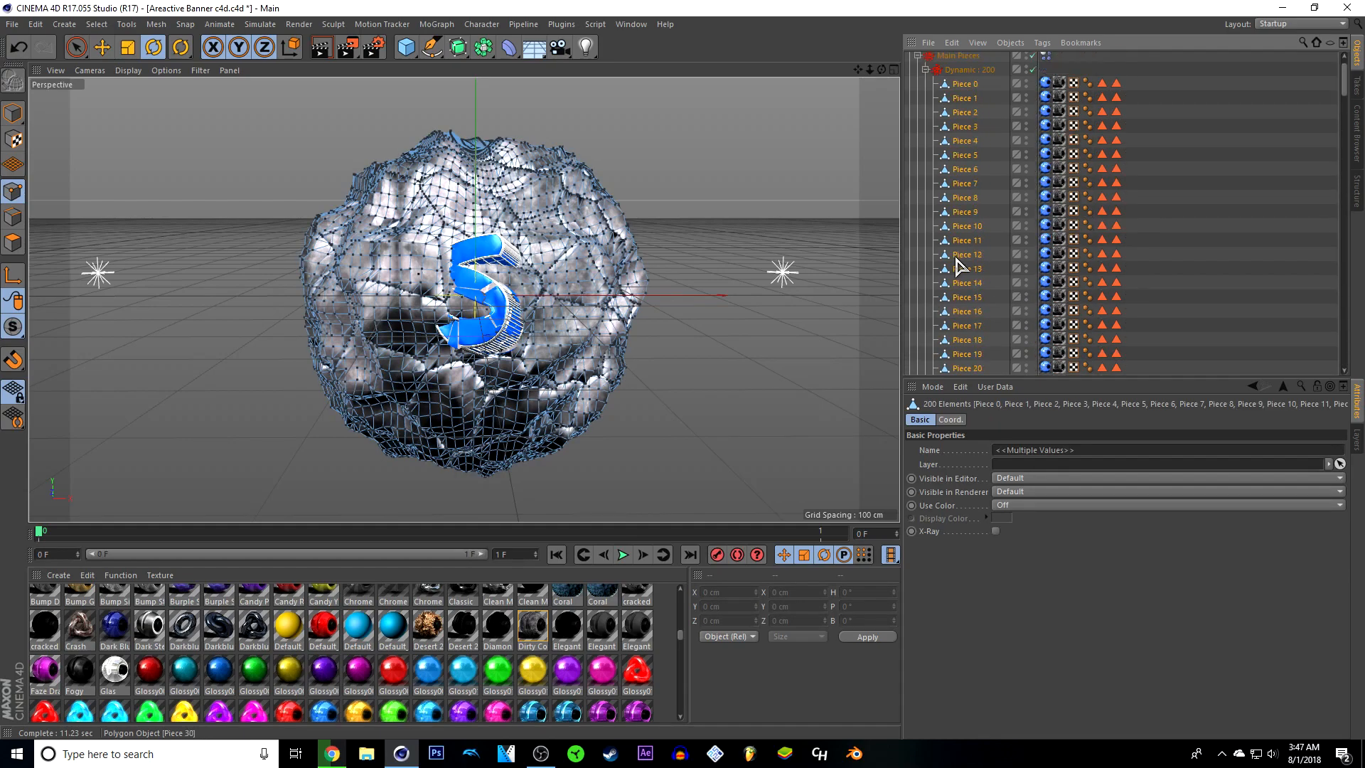
scroll(957, 262, up, 2)
drag(961, 159, 949, 62)
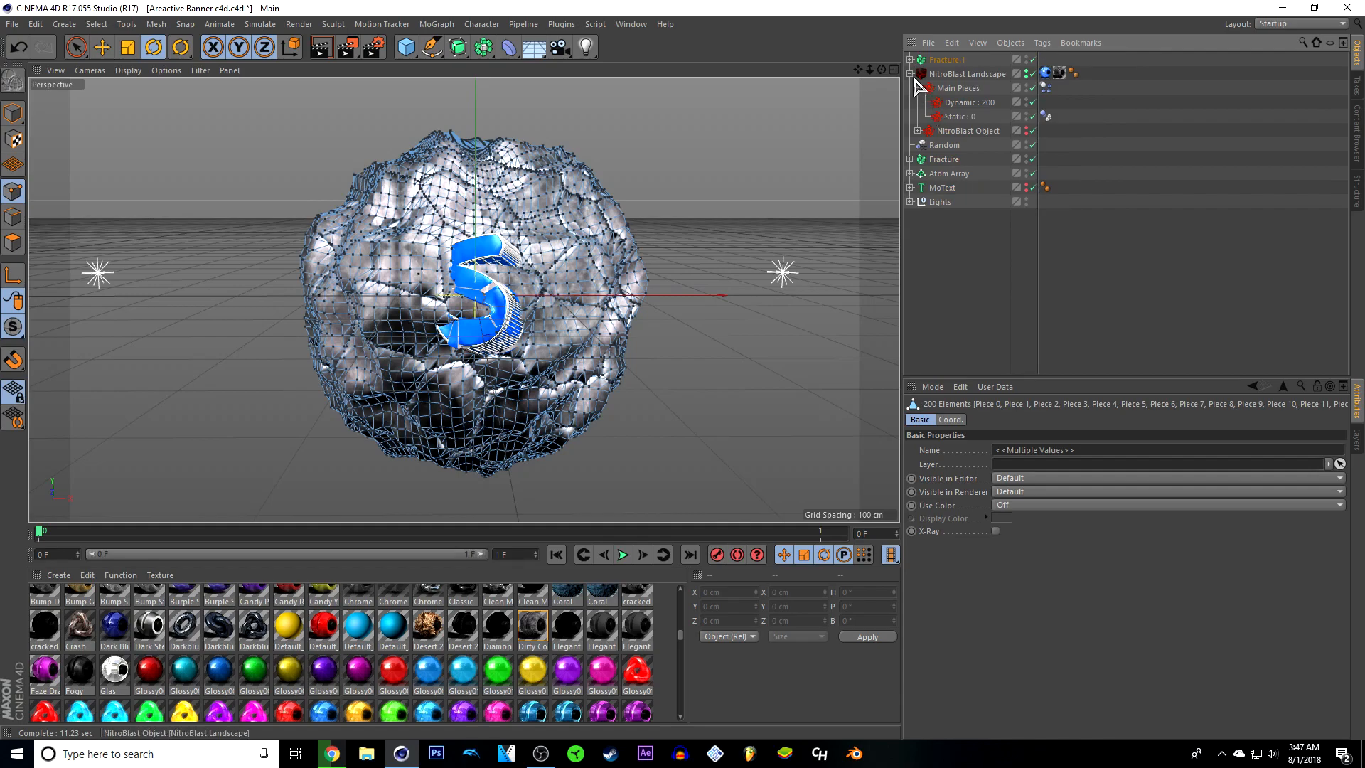
click(911, 74)
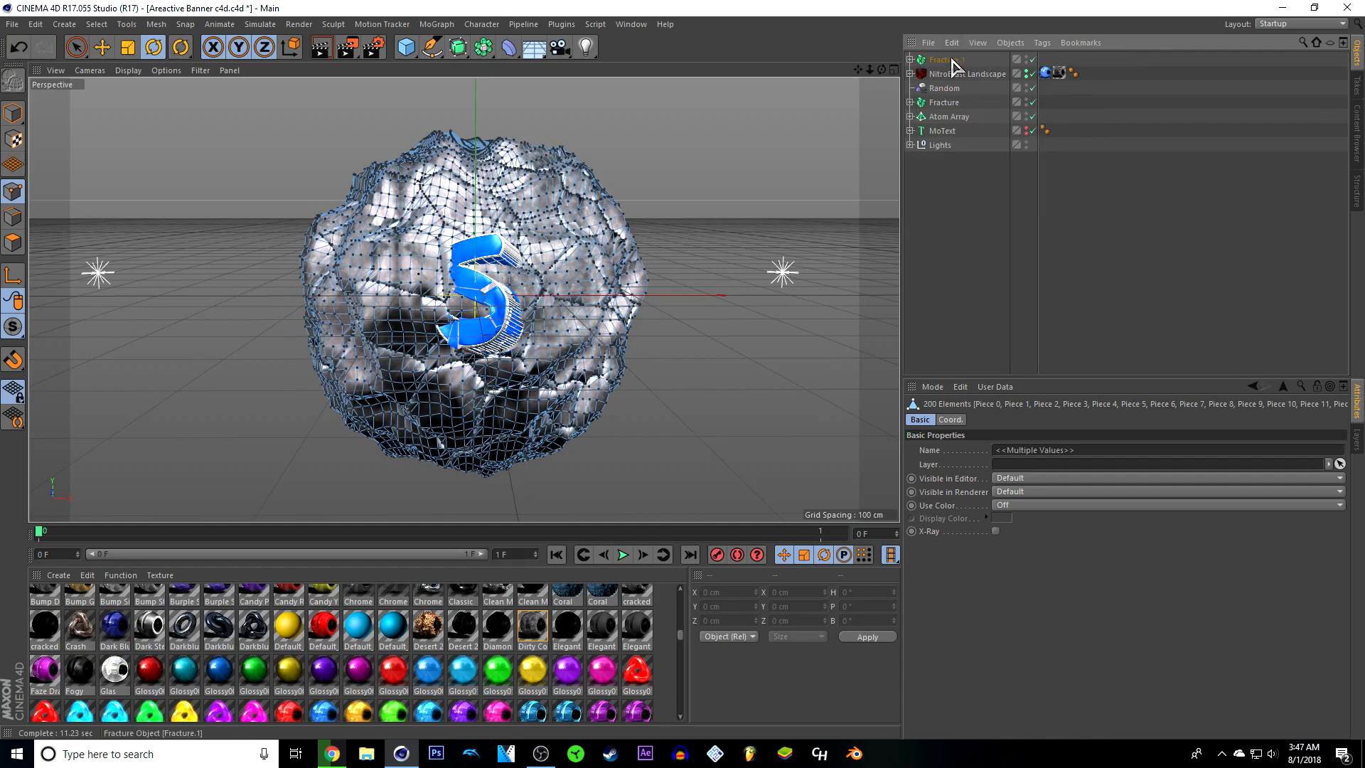
Add a Random effector to Fracture.1 to scatter the Landscape pieces
click(953, 63)
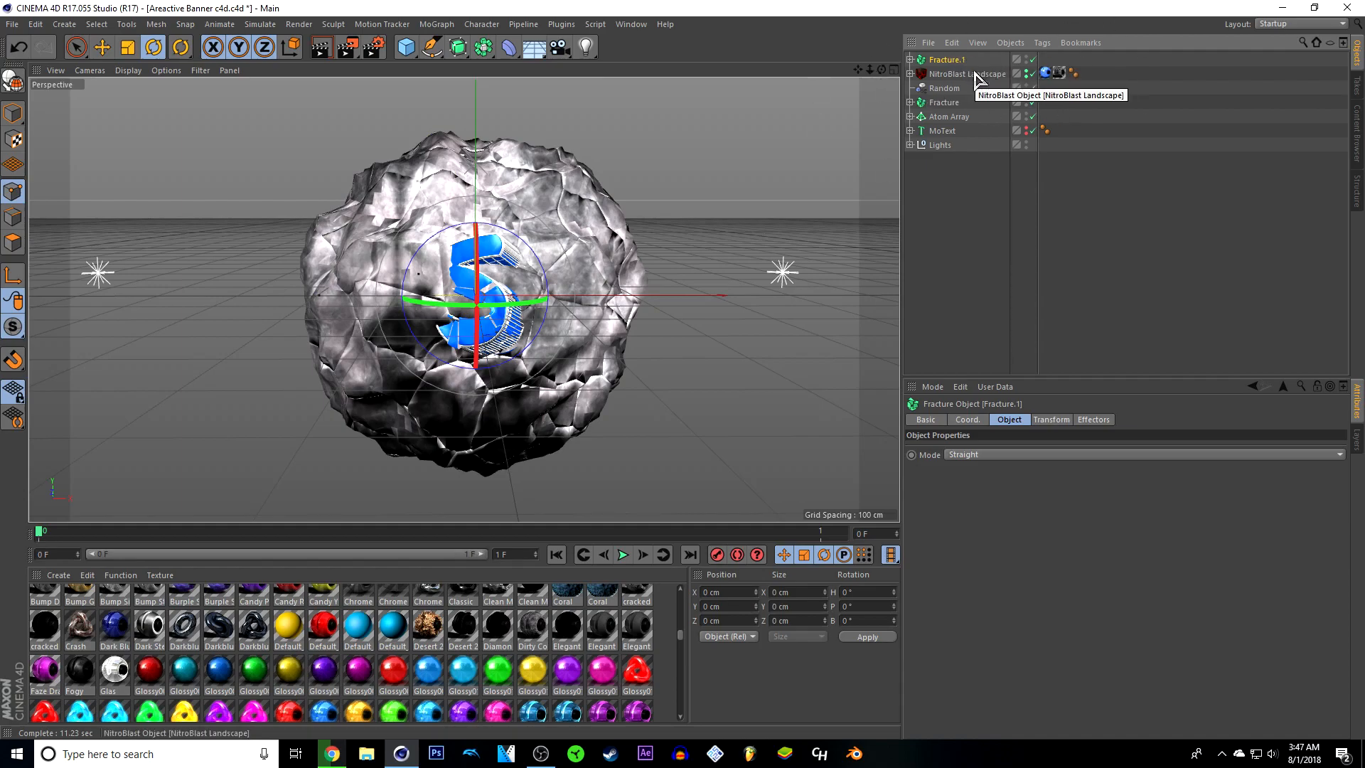
click(441, 26)
mouse_move(445, 52)
click(550, 155)
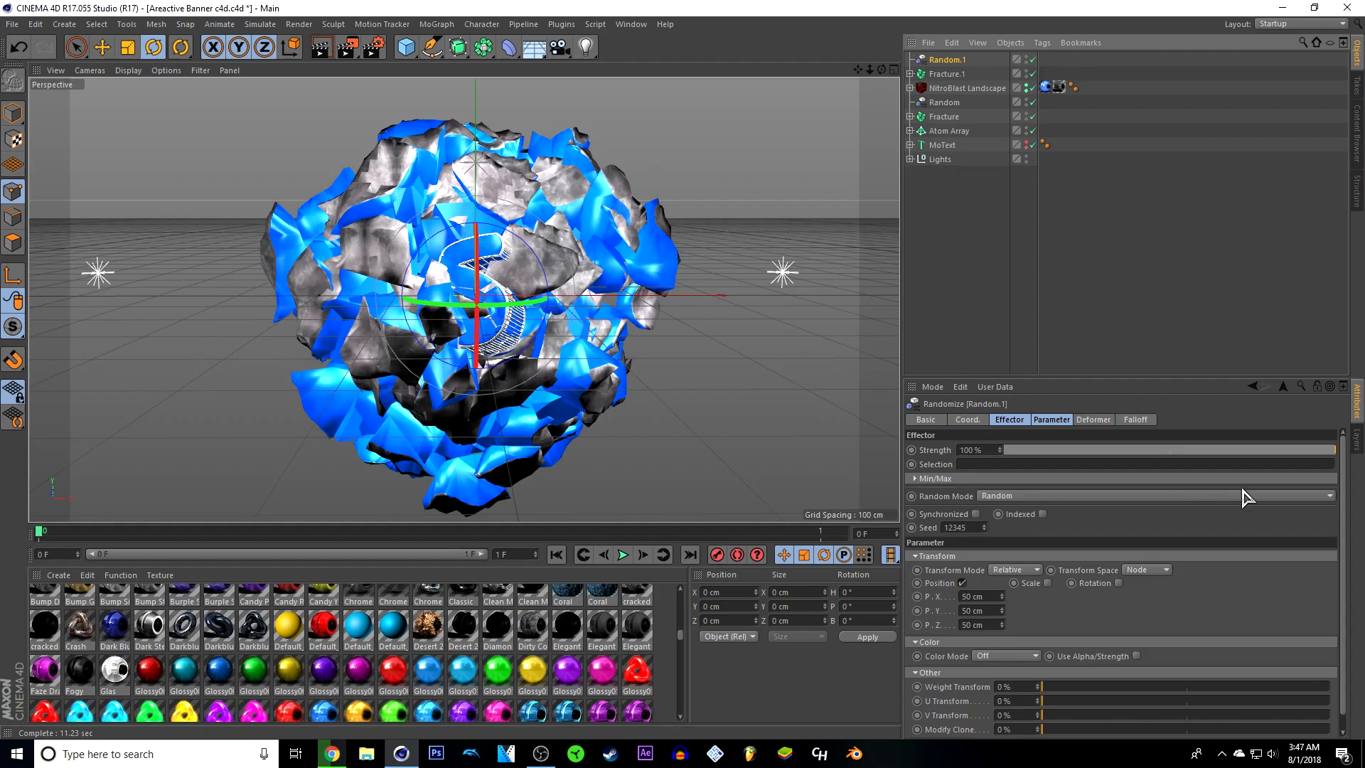
Lower the strength of the Random.1 effector to 25 %, checking a viewport render of the scattered pieces
drag(1337, 457, 1075, 495)
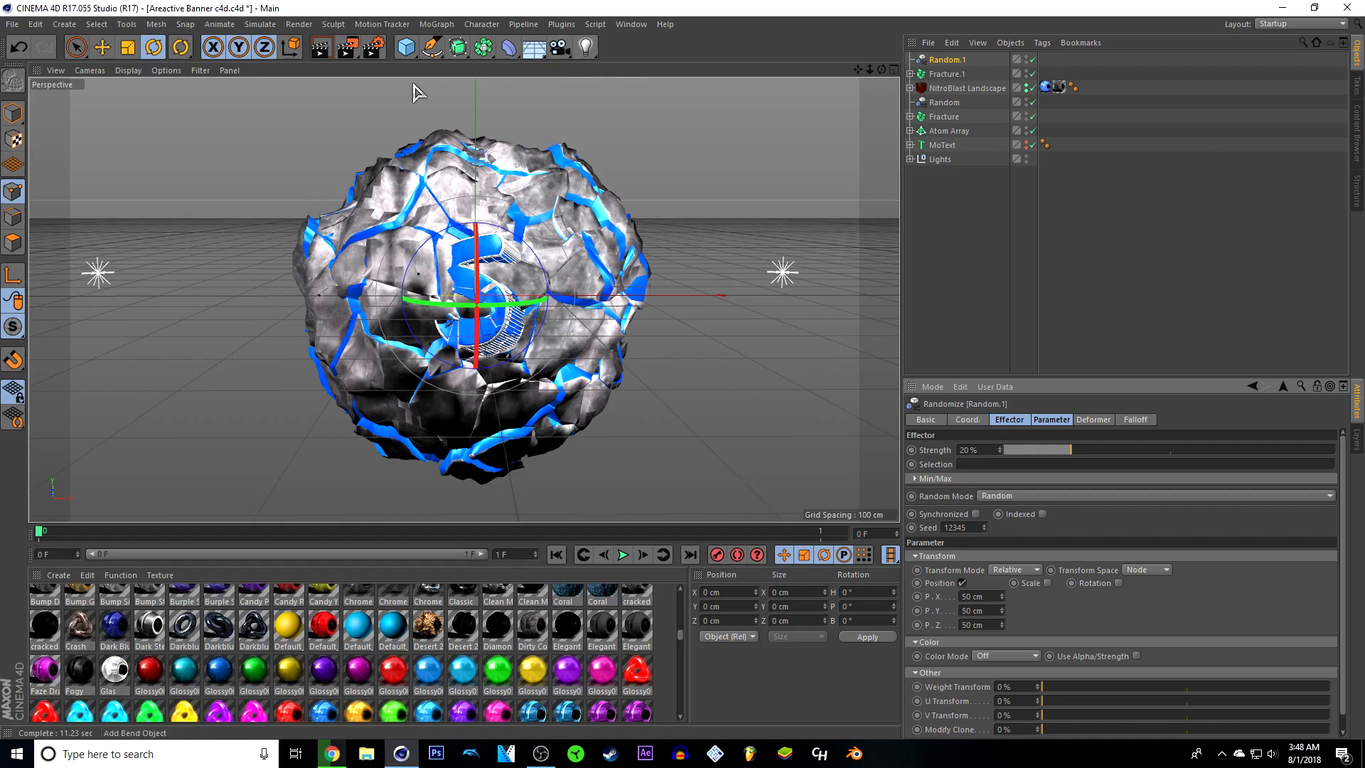
click(321, 47)
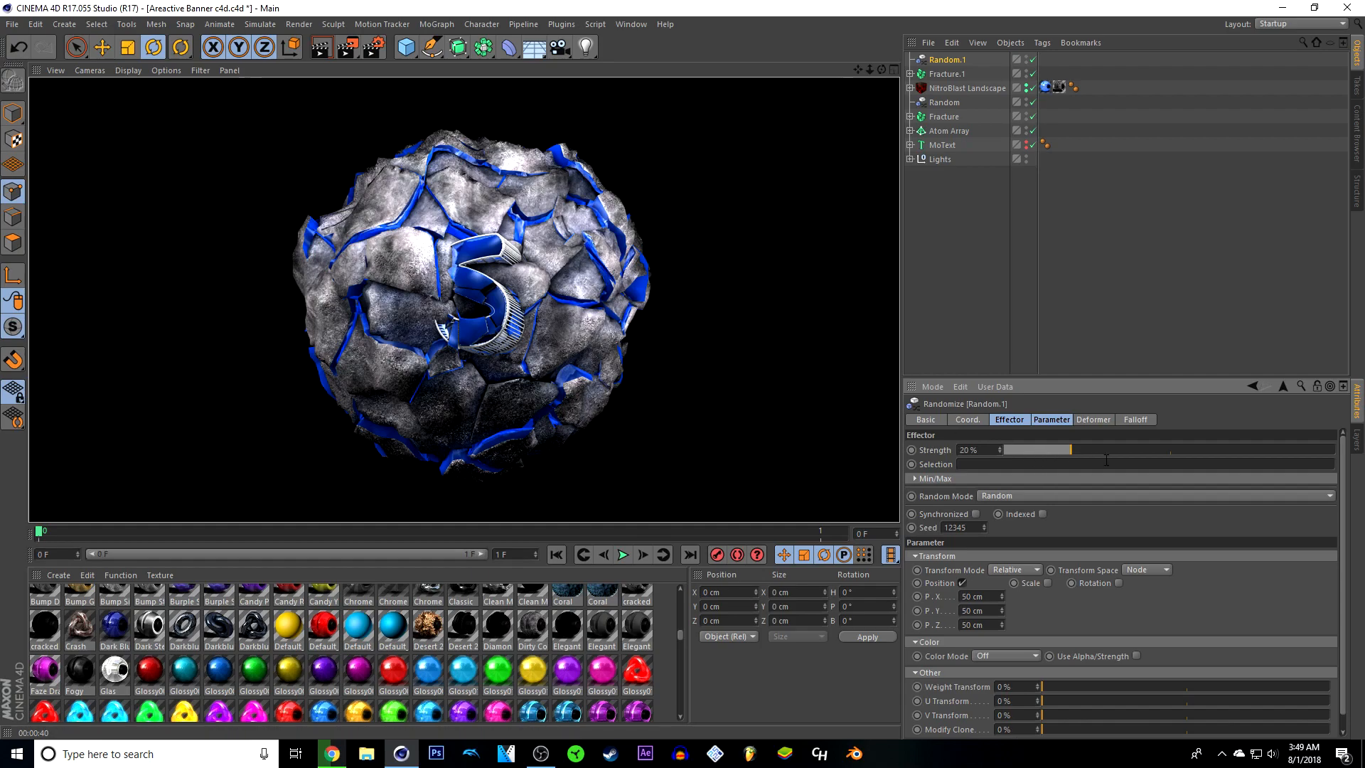
mouse_move(1072, 451)
mouse_down()
mouse_move(1098, 458)
mouse_move(1085, 465)
mouse_up()
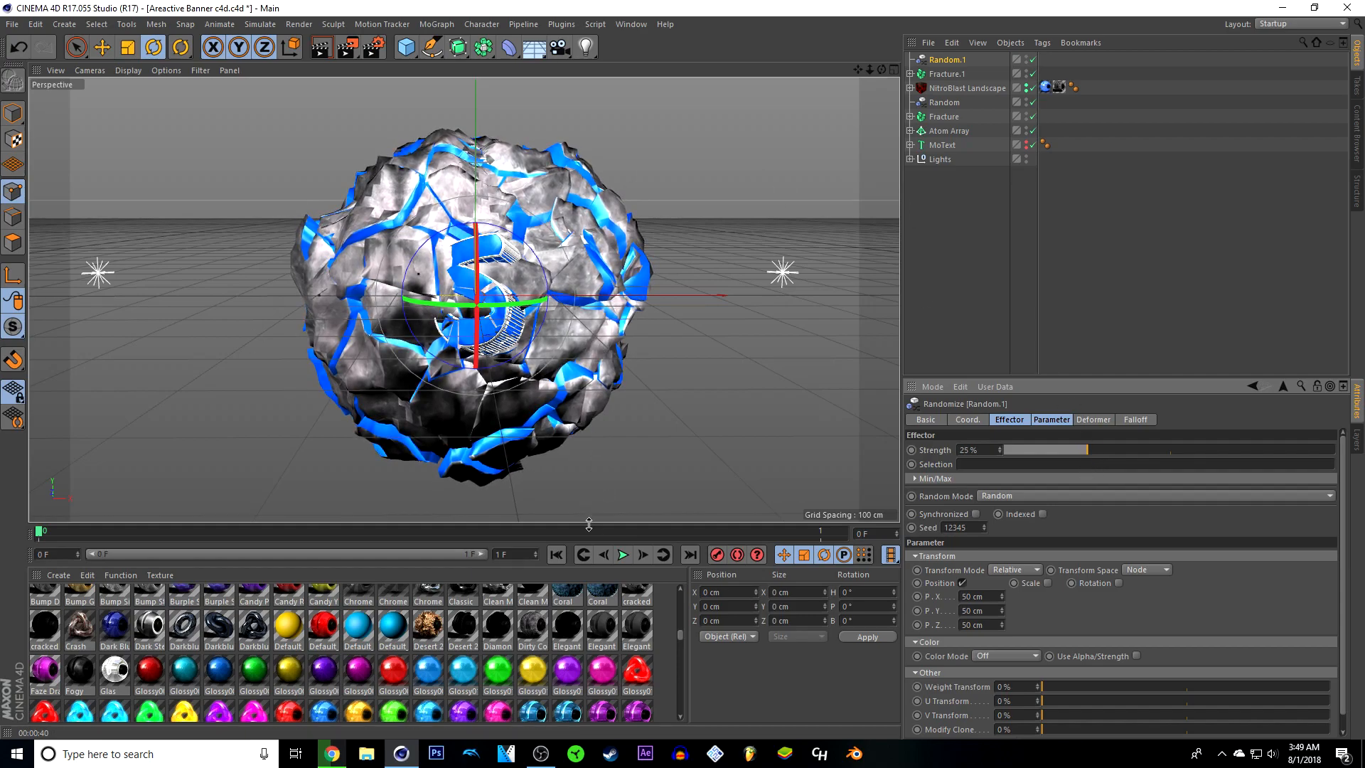
Set the render's output file to S Logo in the Pictures folder, keeping PNG format with the alpha channel
drag(589, 524, 589, 603)
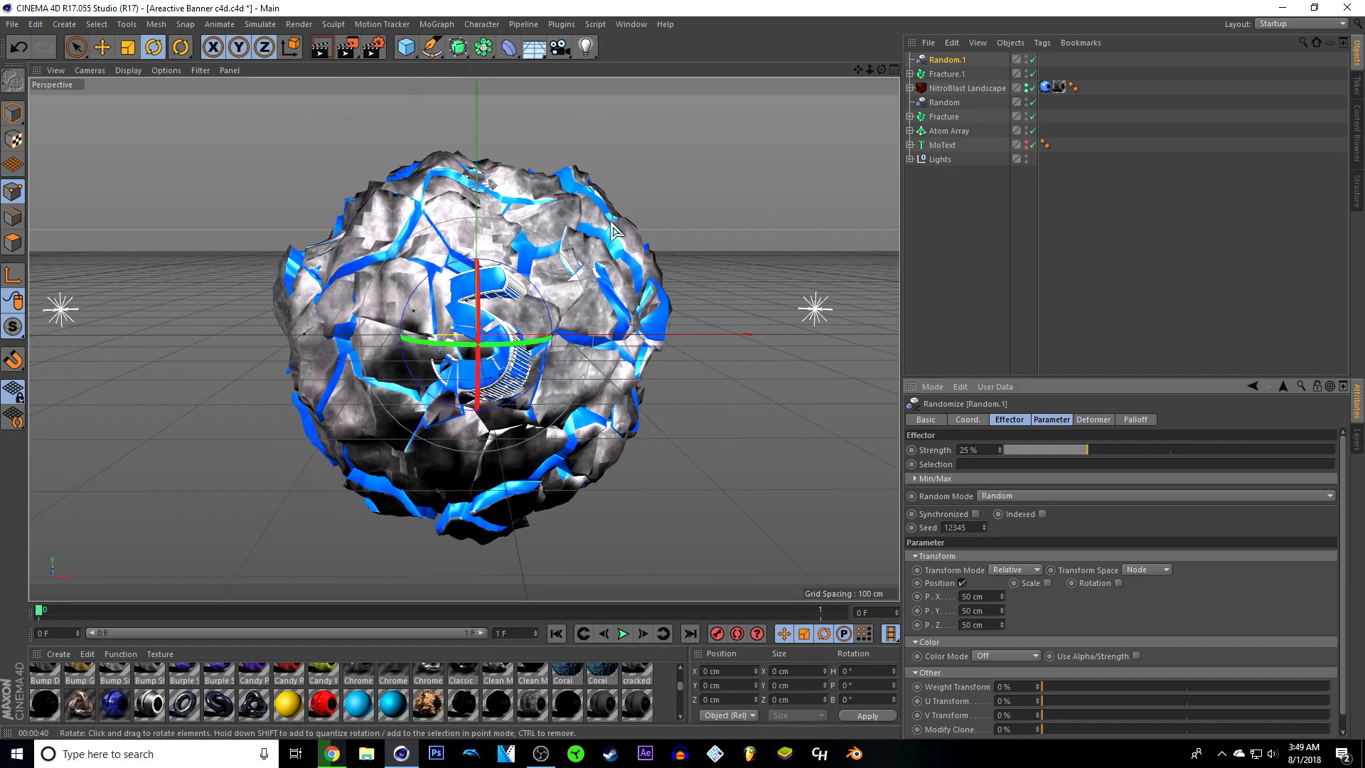
scroll(781, 284, down, 3)
scroll(720, 306, up, 2)
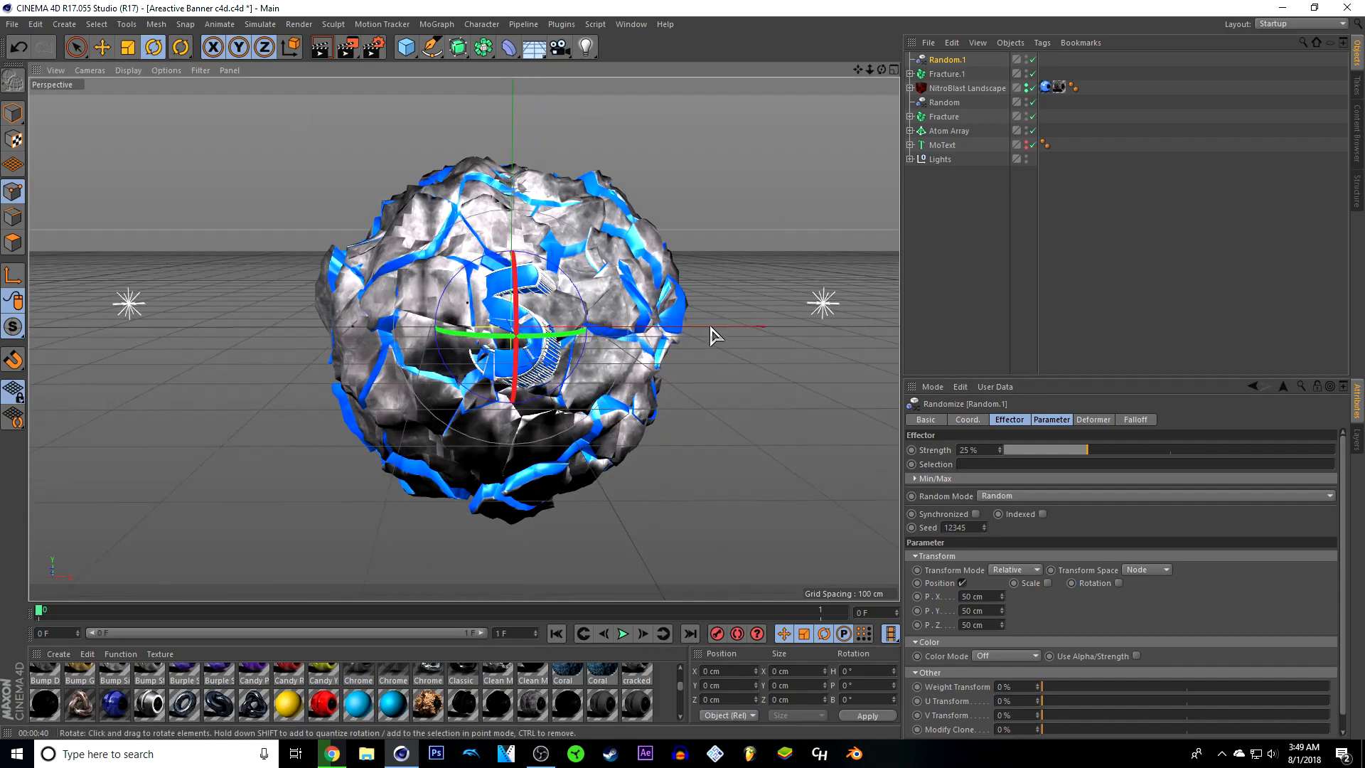
click(373, 47)
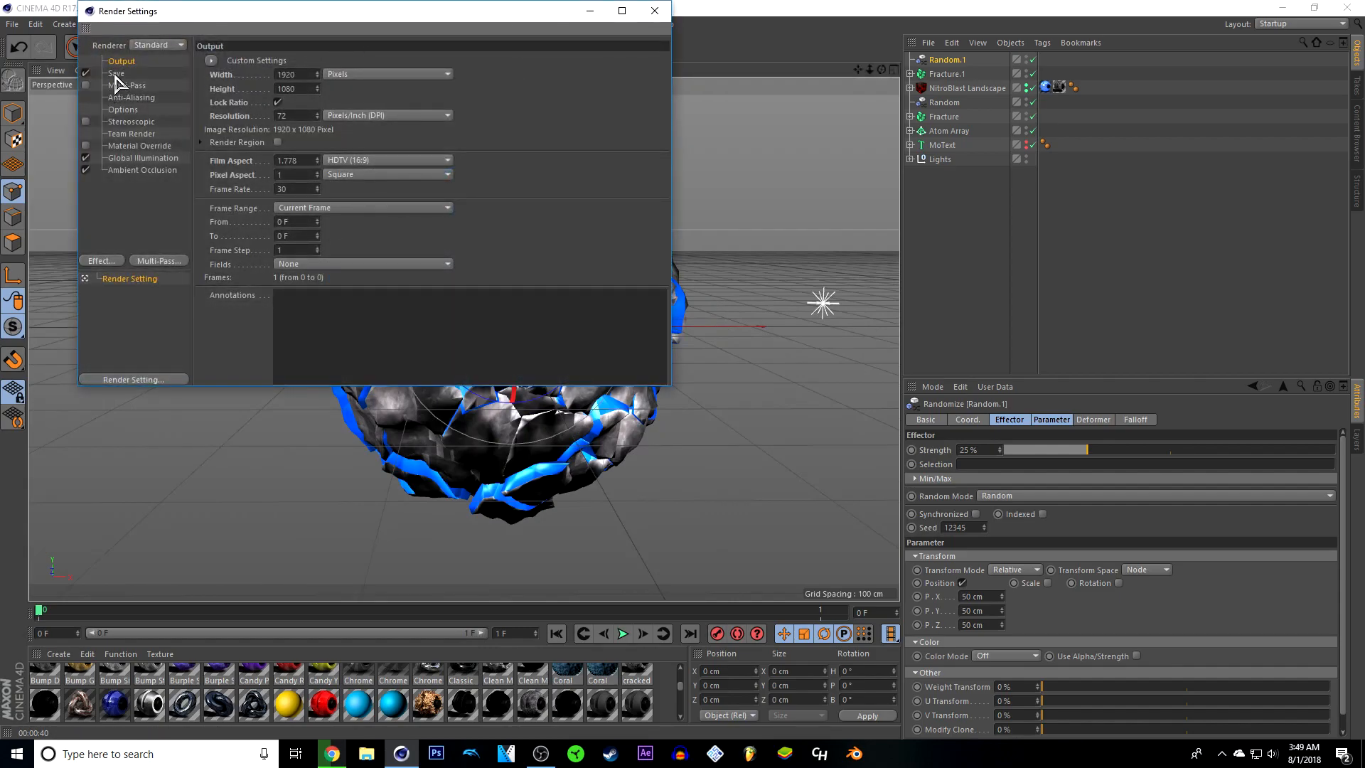
click(116, 75)
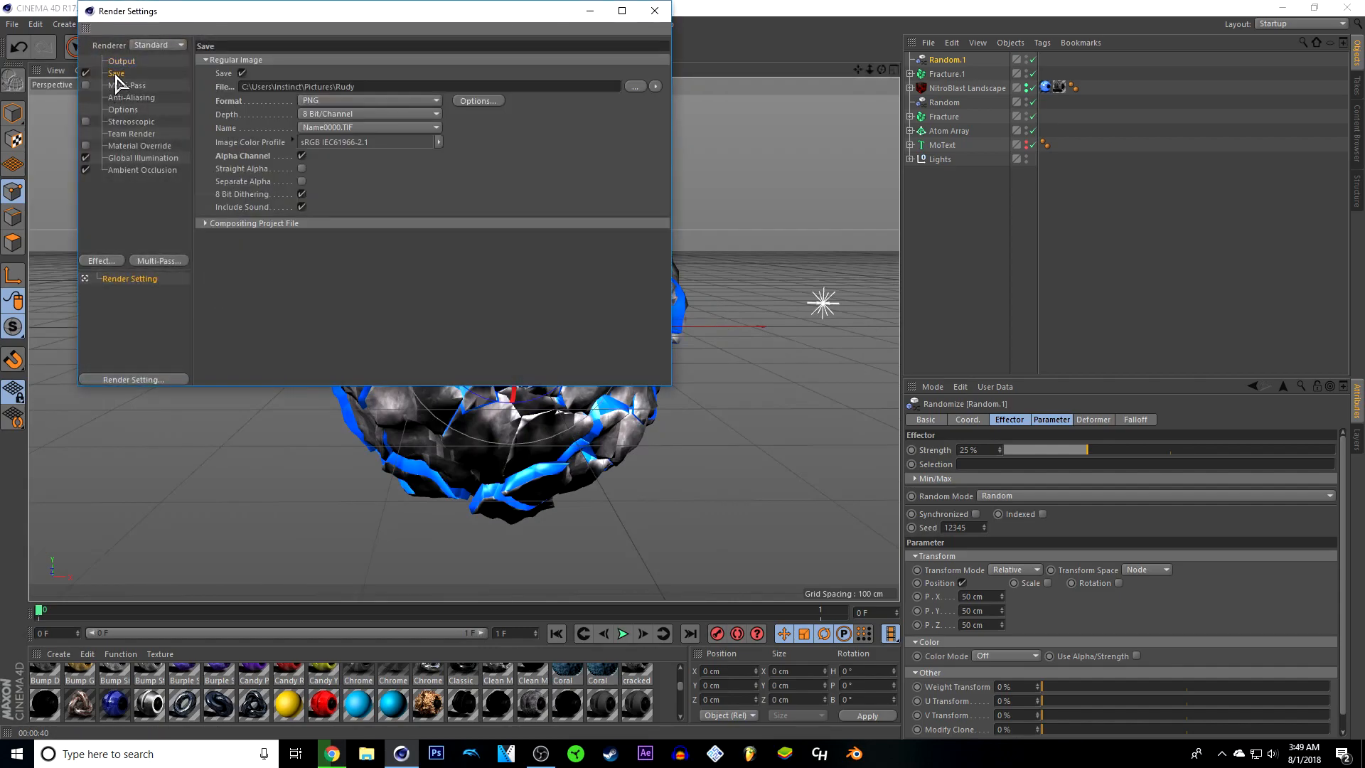
click(634, 87)
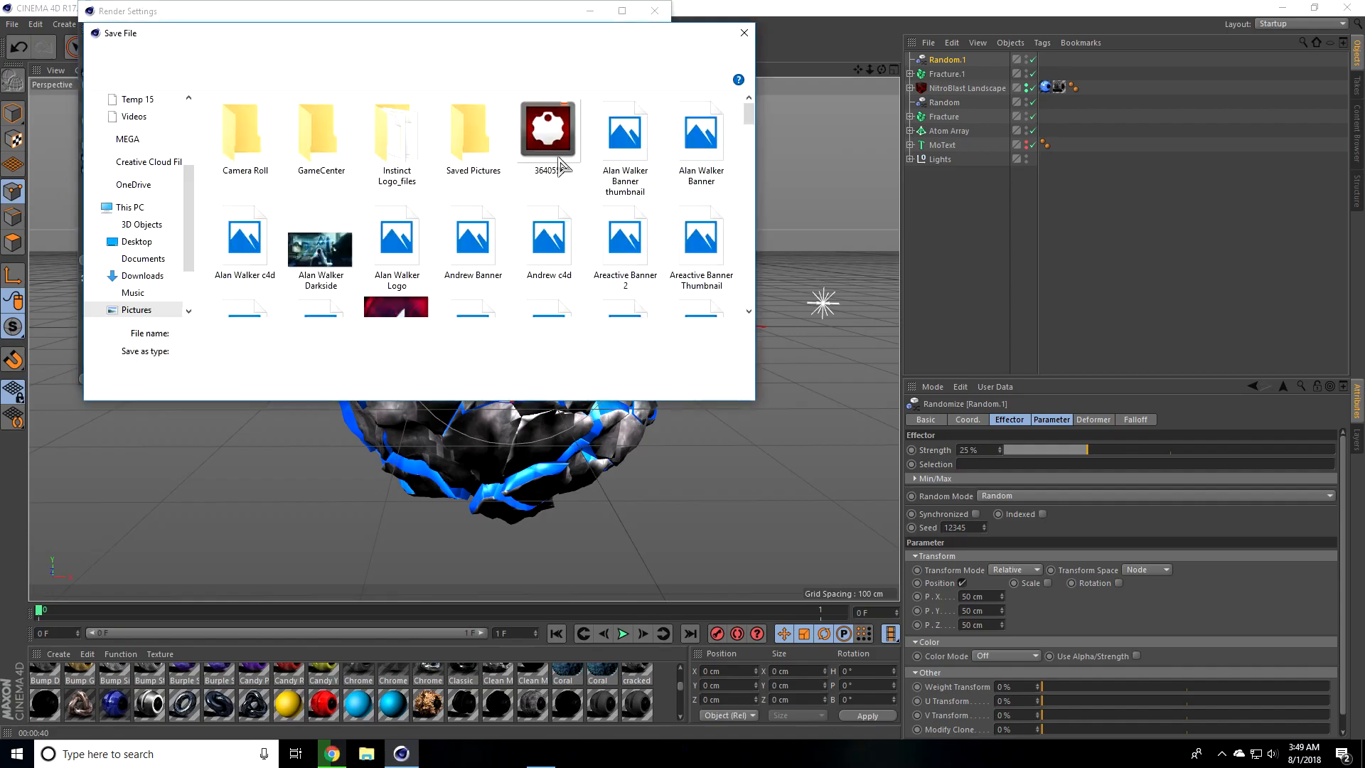
scroll(163, 164, up, 2)
click(150, 187)
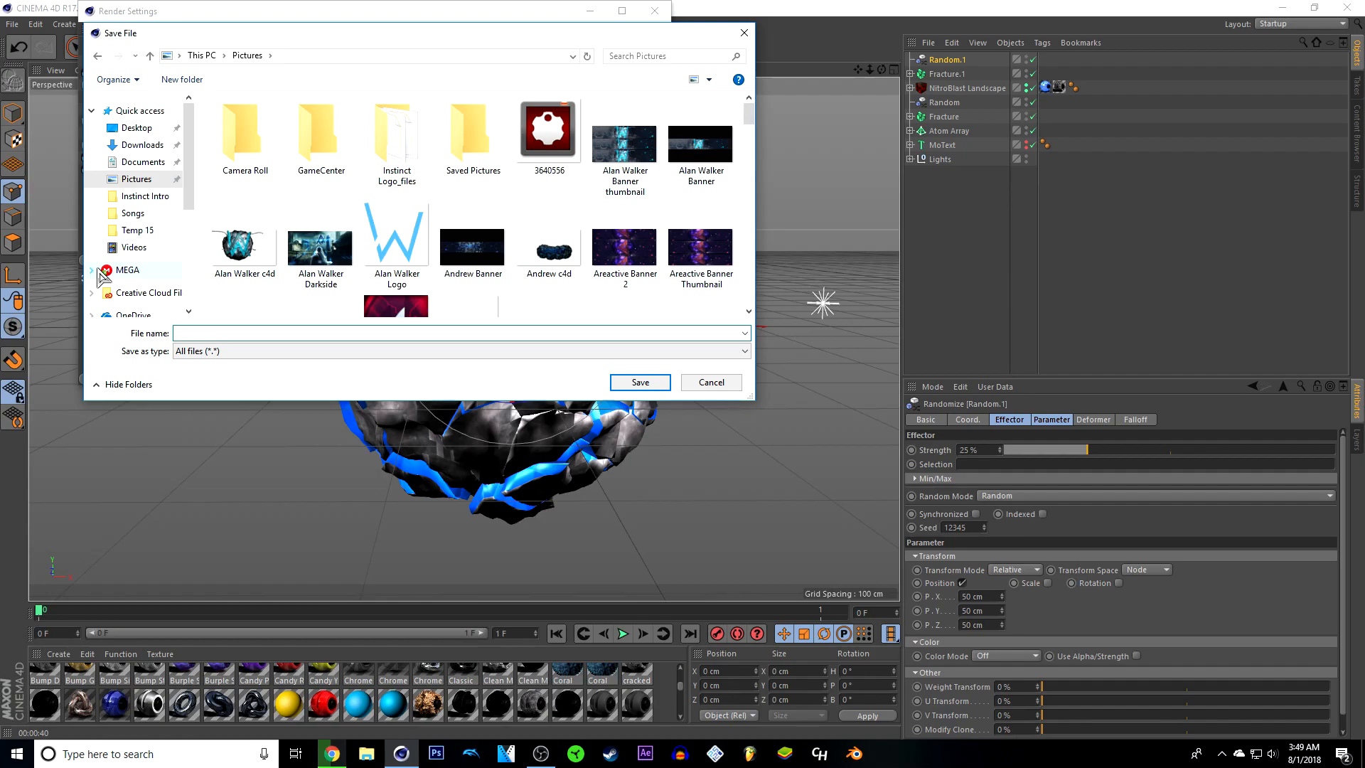
text(S Logo)
click(642, 382)
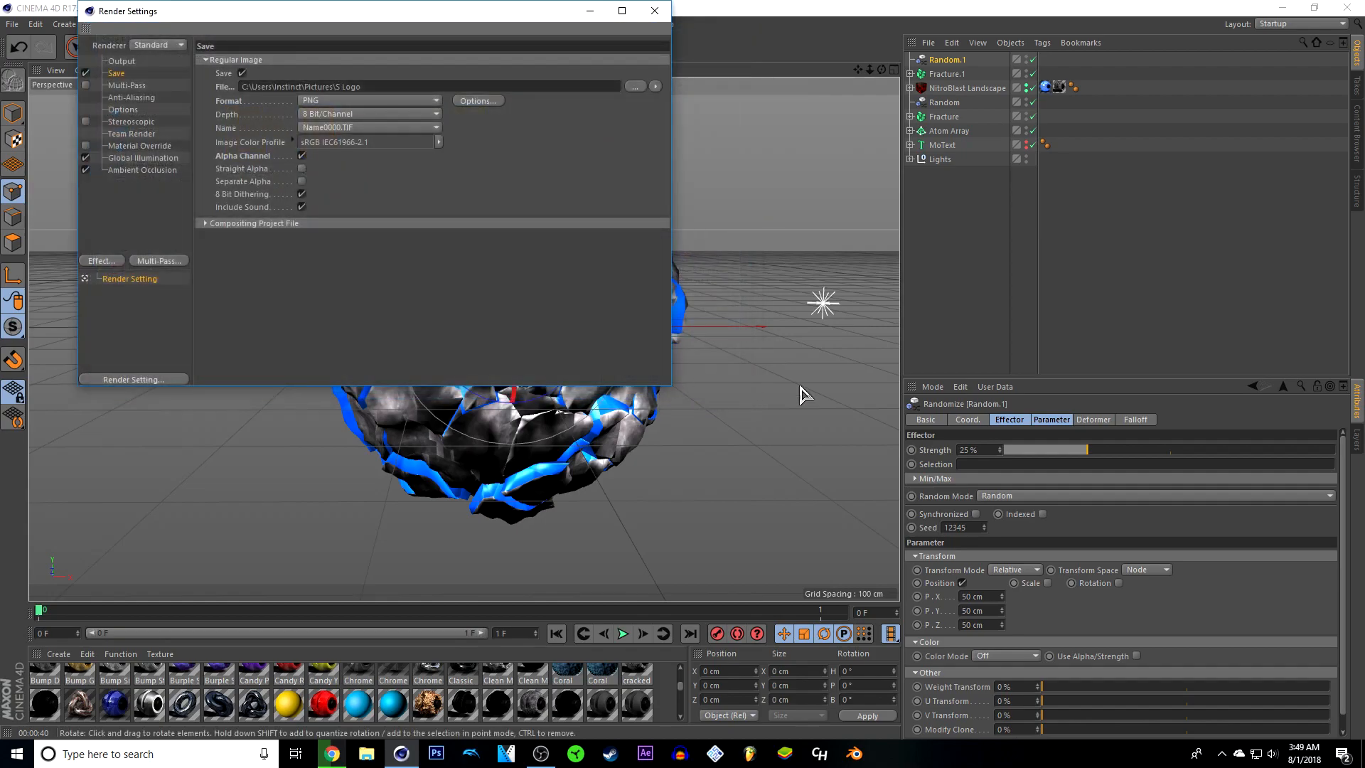
Check the render output settings and render the current frame of the logo to the Picture Viewer
click(122, 61)
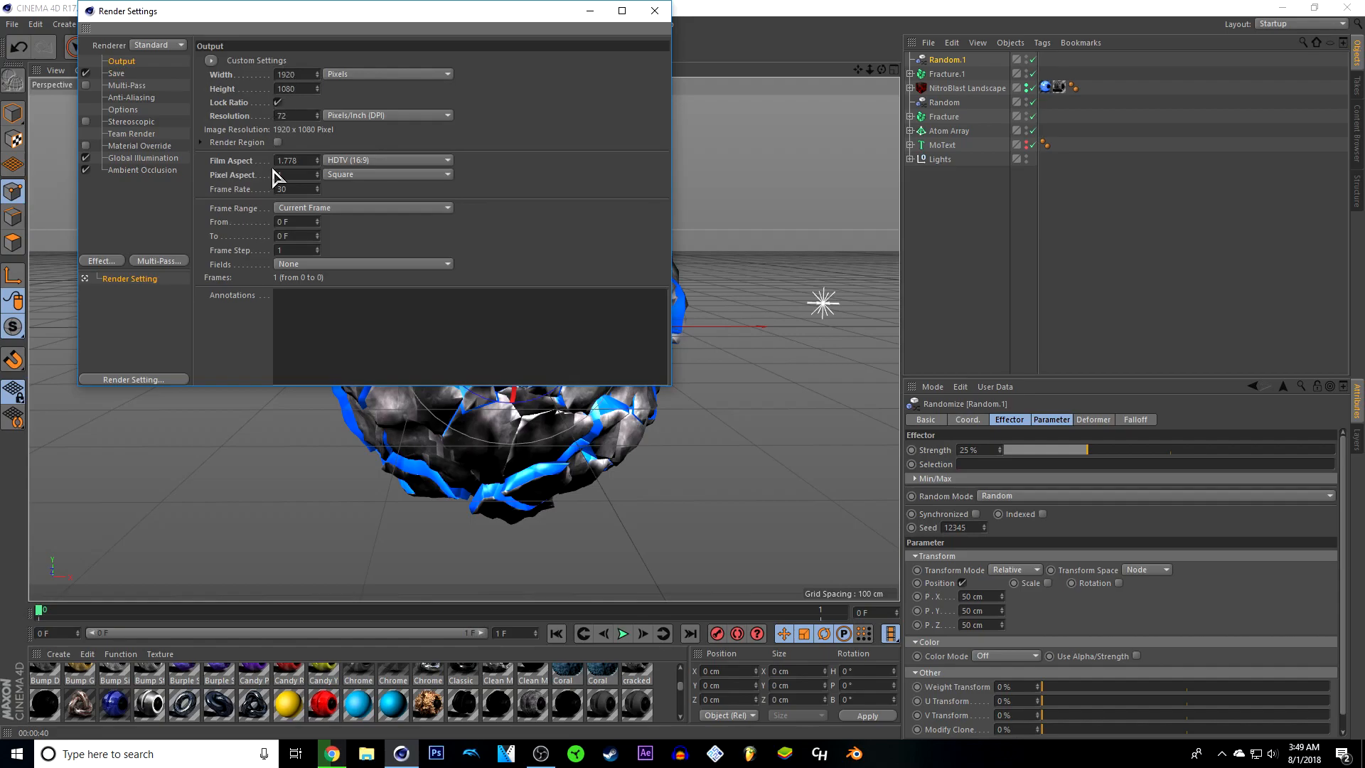
click(655, 11)
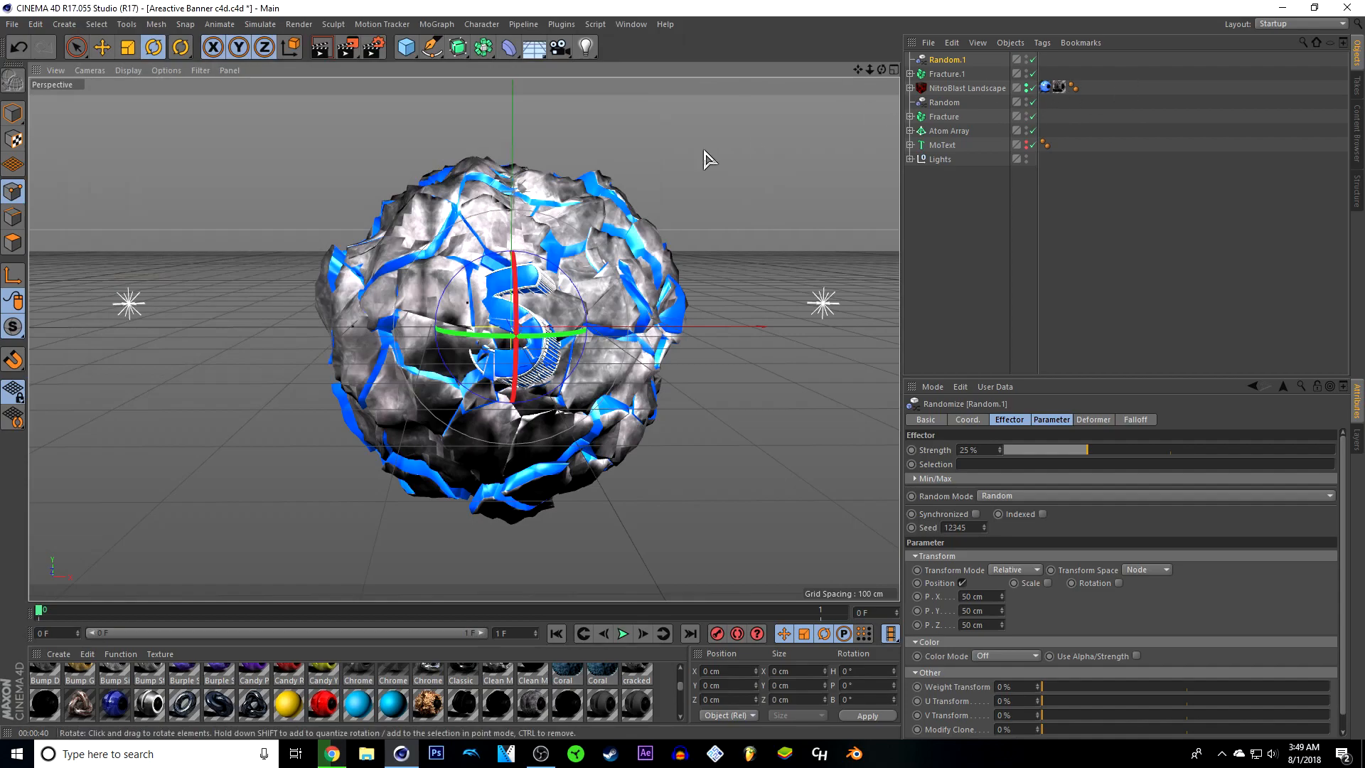
click(350, 51)
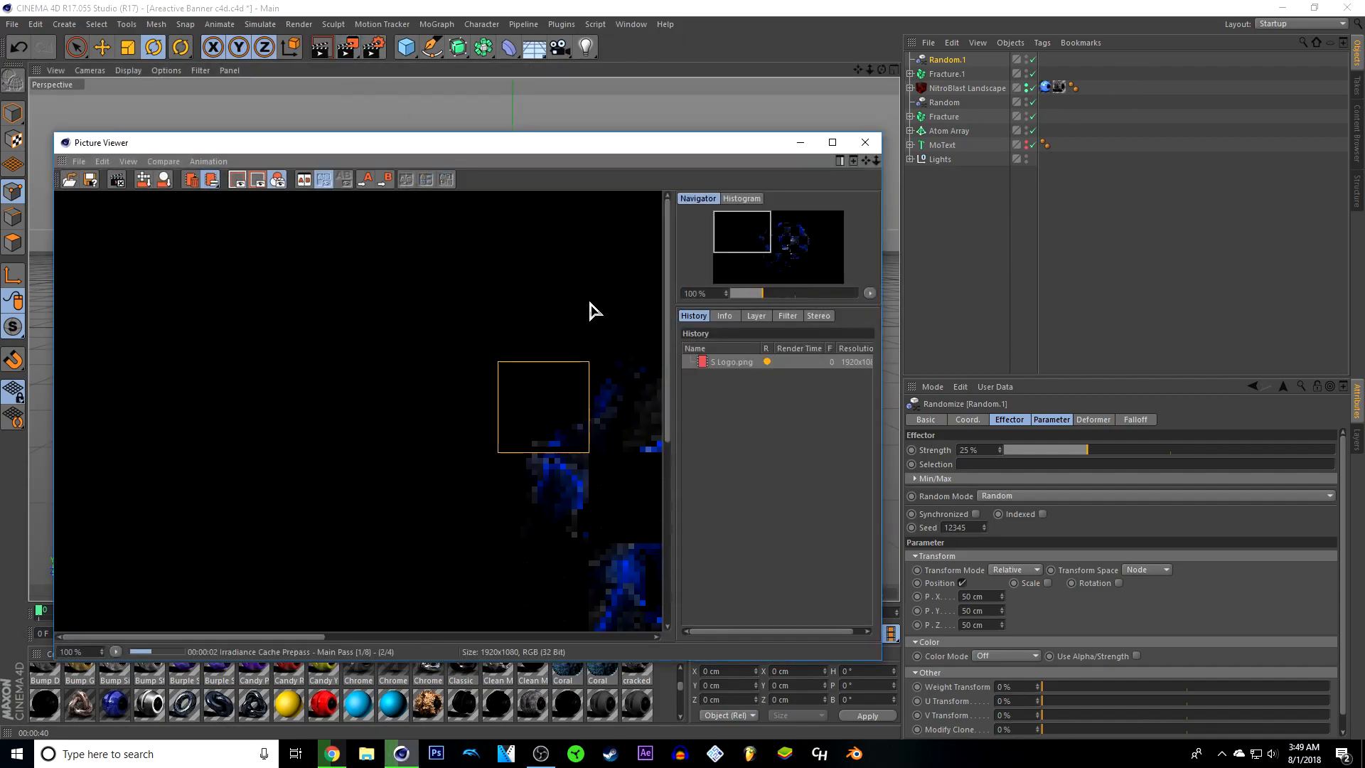
scroll(400, 357, down, 3)
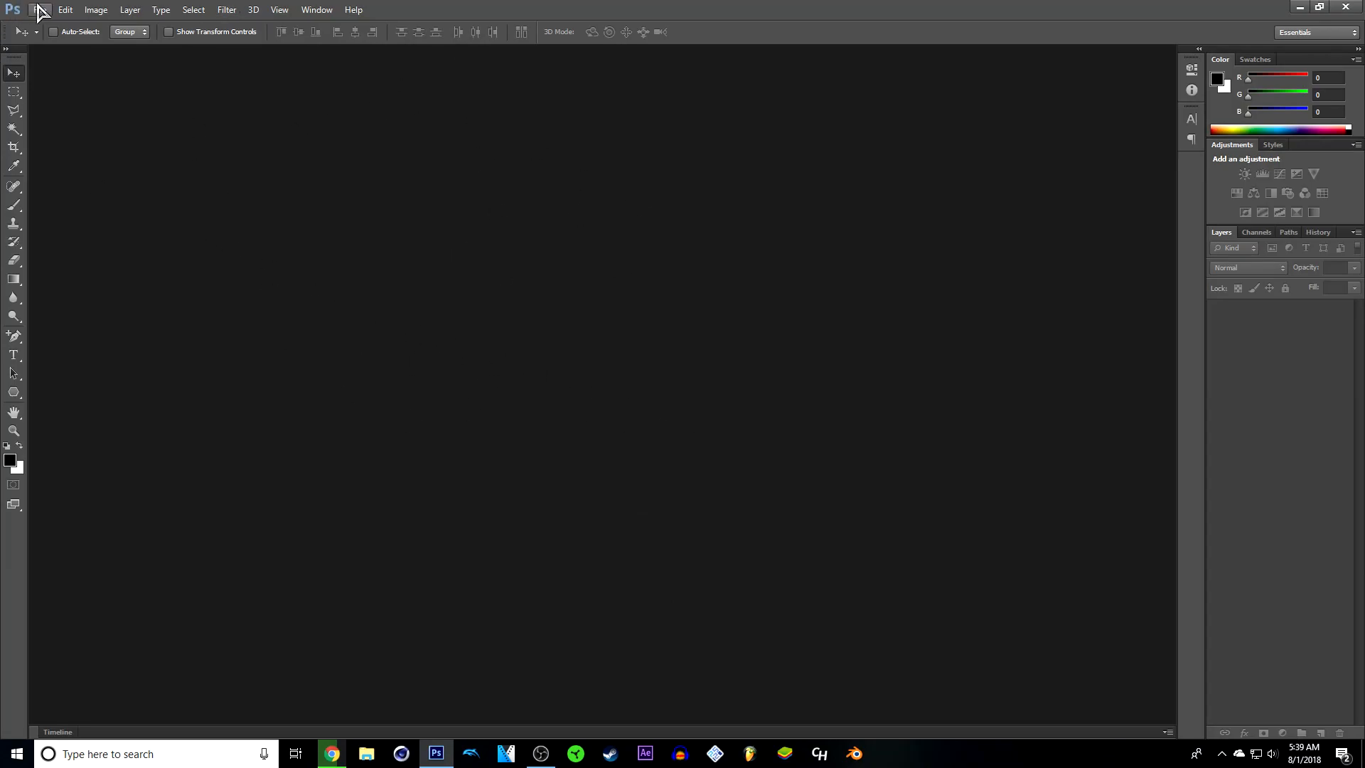
Switch to Photoshop and create a transparent 500 x 500 pixel document named 3D Logo
click(40, 9)
click(53, 27)
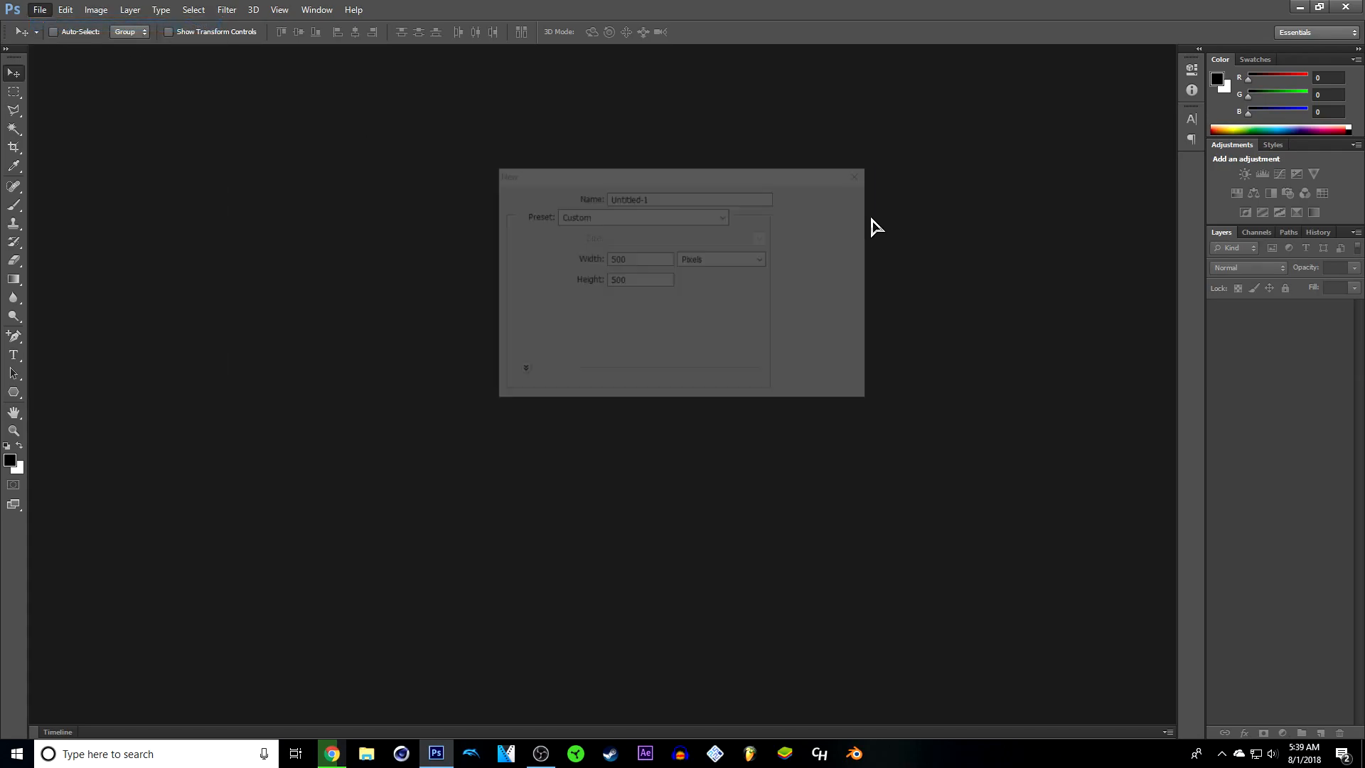
key(BackSpace)
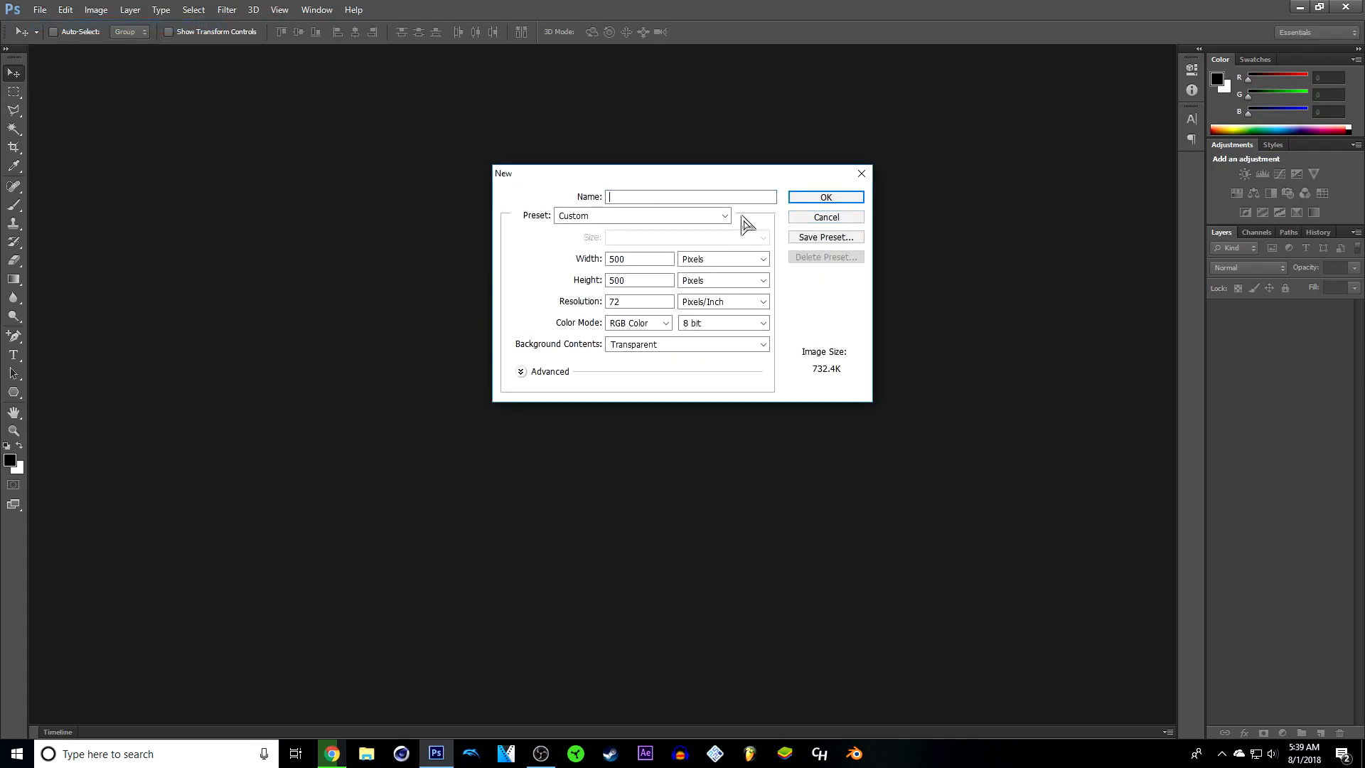
text(3D Logo)
click(826, 199)
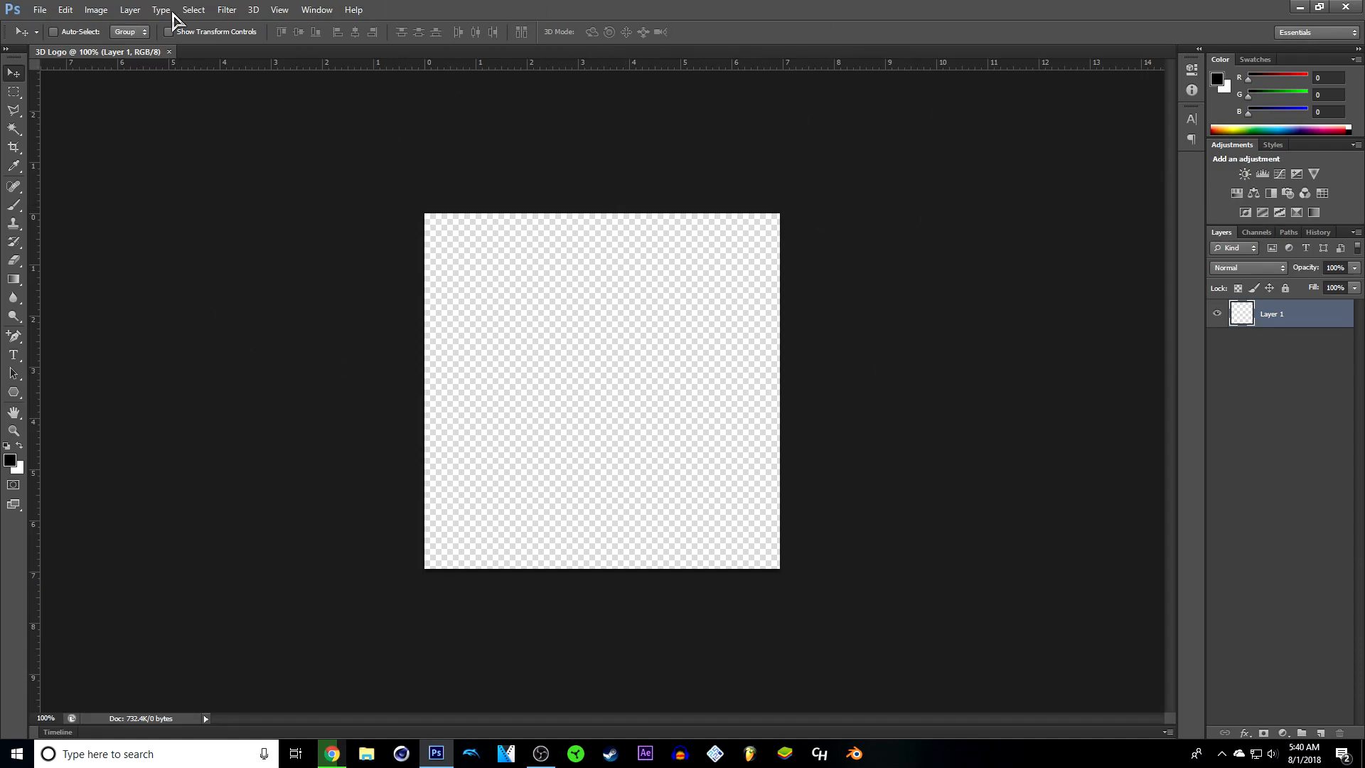
Open the rendered S Logo.png from the Pictures folder
click(39, 11)
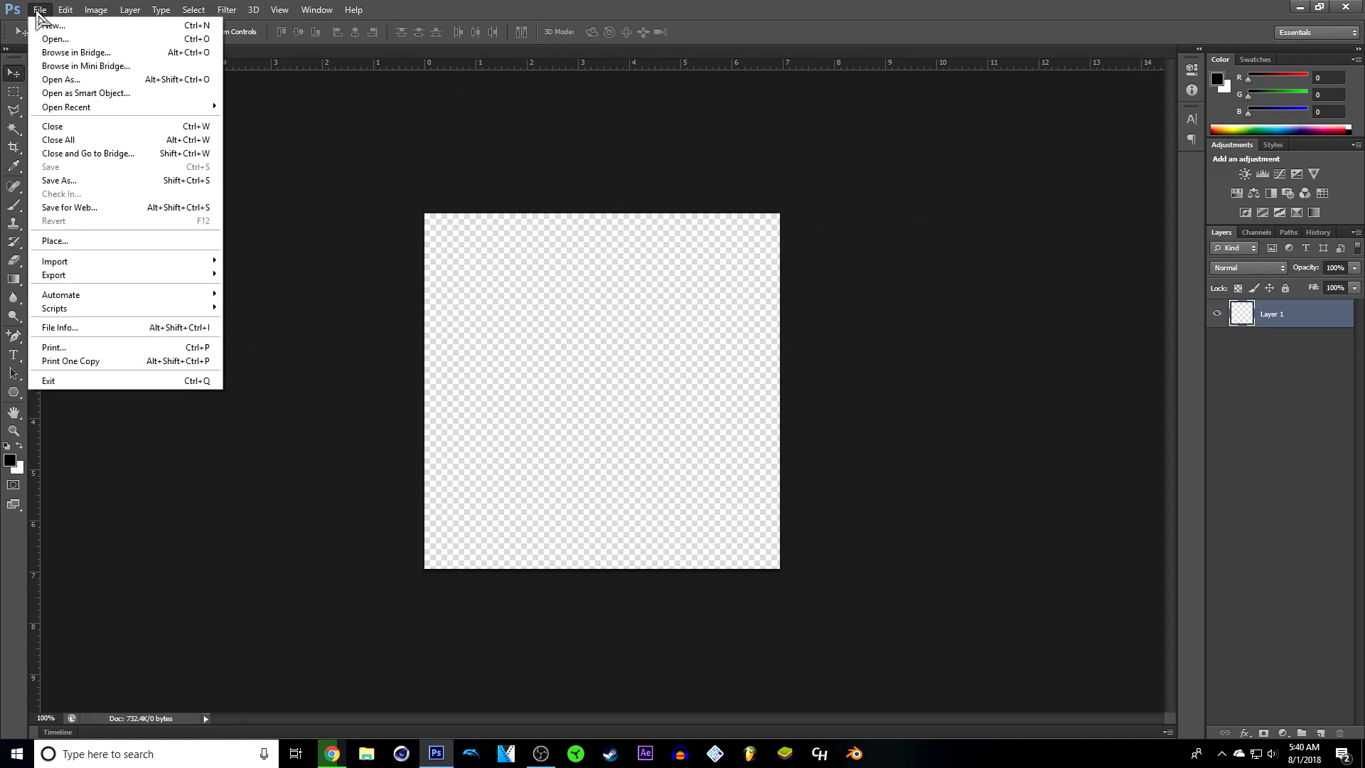
click(47, 40)
scroll(650, 274, down, 10)
scroll(650, 274, down, 5)
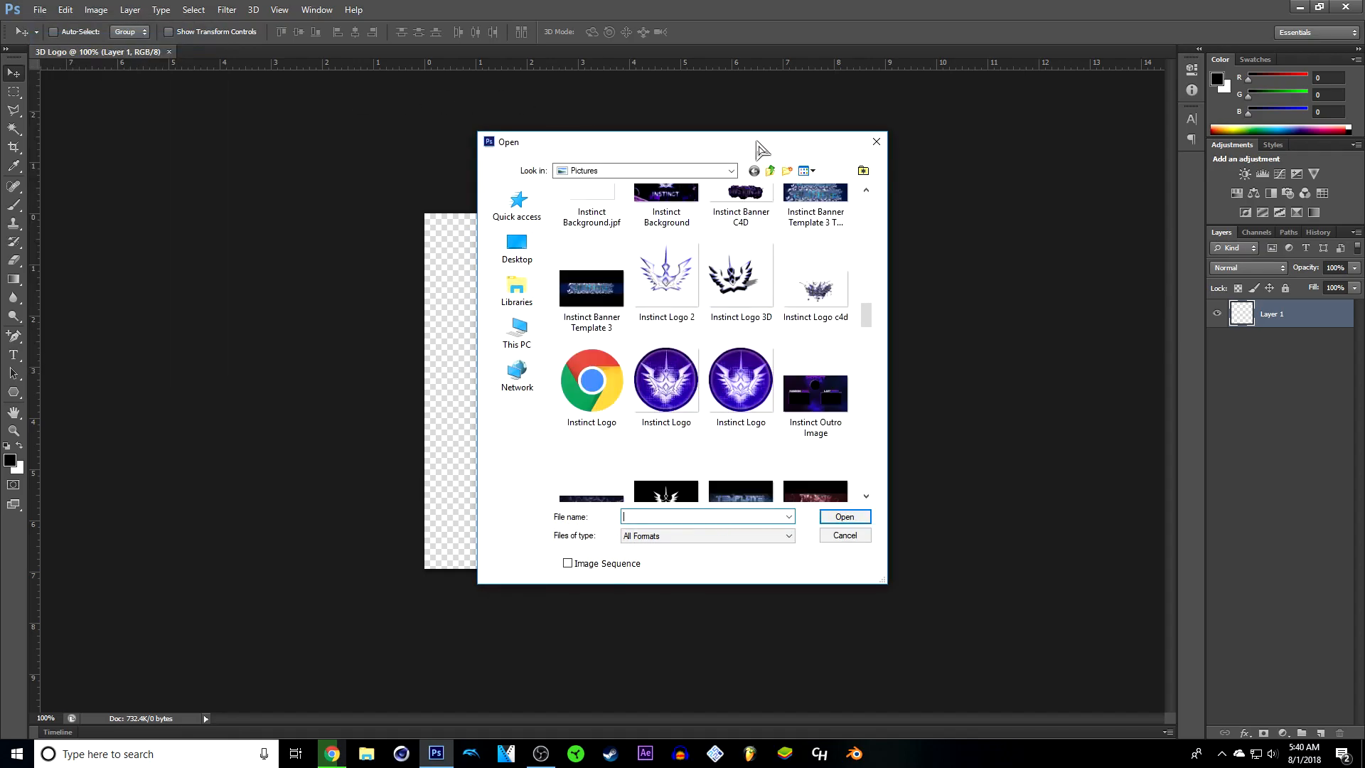
scroll(740, 349, down, 8)
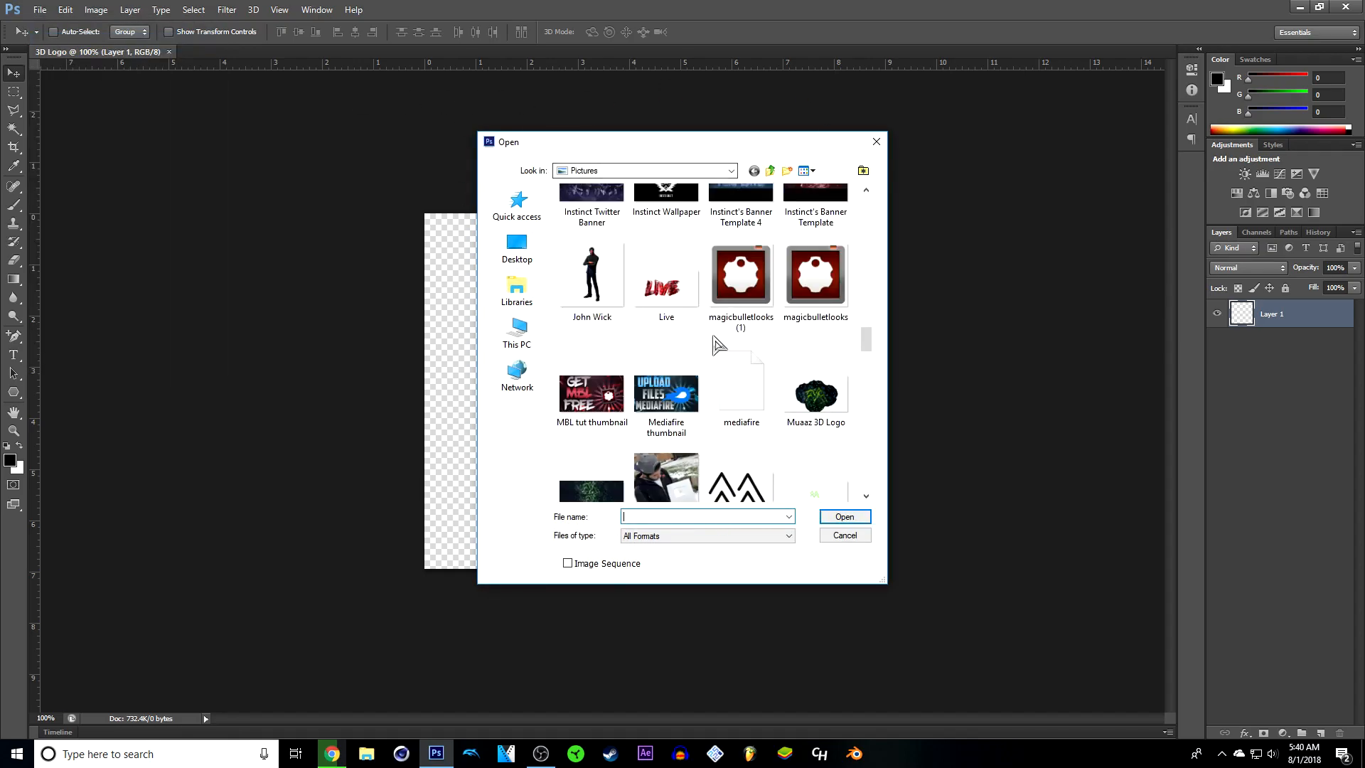
scroll(760, 352, down, 8)
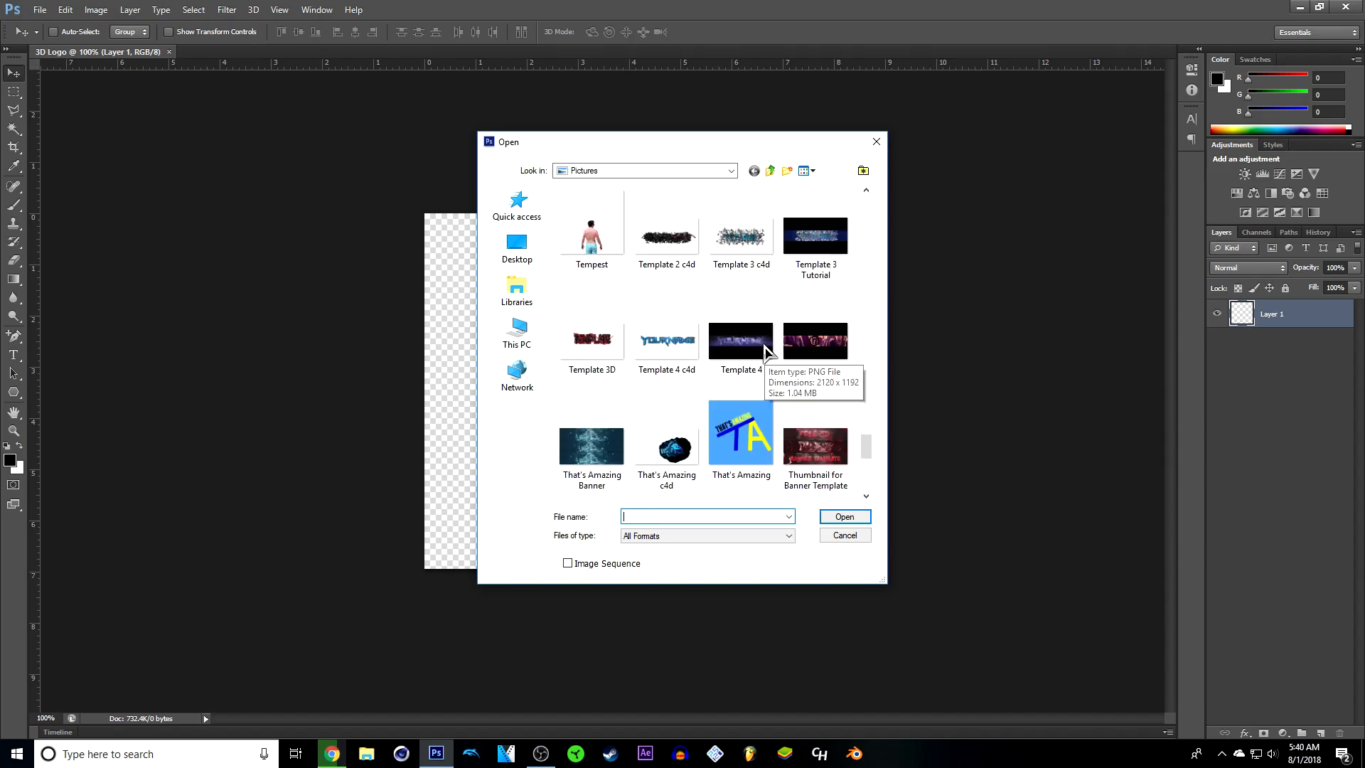
scroll(752, 344, up, 1)
scroll(752, 344, up, 4)
scroll(792, 371, down, 4)
scroll(758, 378, up, 3)
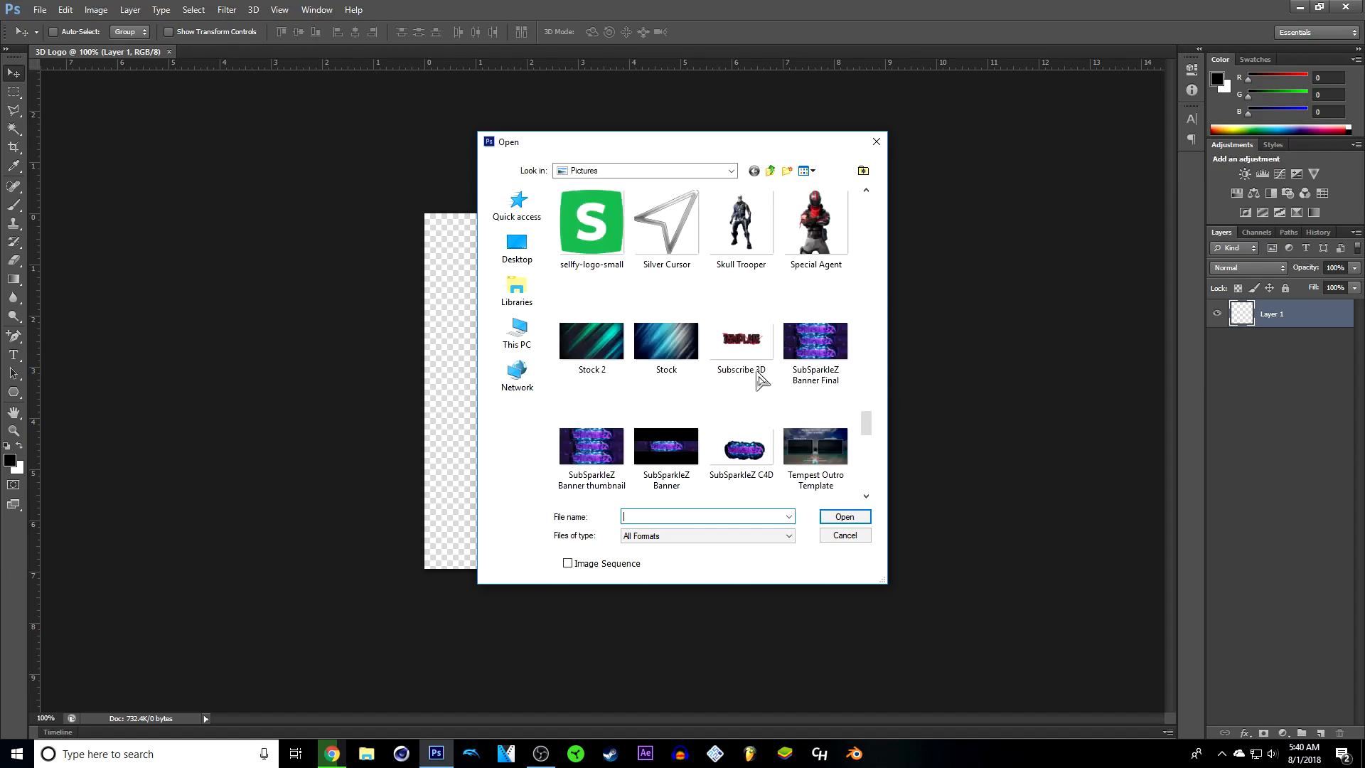
scroll(758, 375, up, 3)
click(744, 260)
click(844, 518)
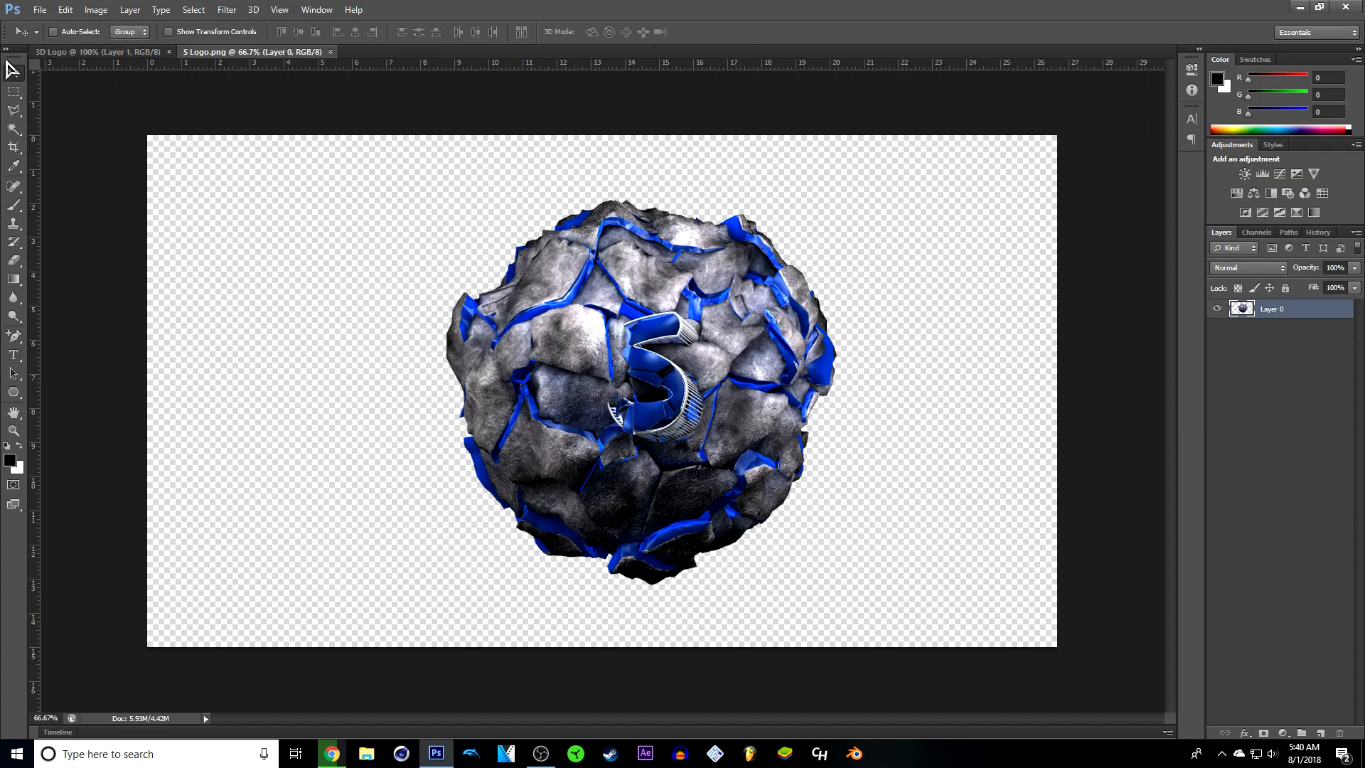
Copy the S Logo render into the 3D Logo document and position it with the S near the canvas centre
drag(628, 389, 793, 452)
drag(659, 446, 551, 441)
drag(690, 454, 667, 452)
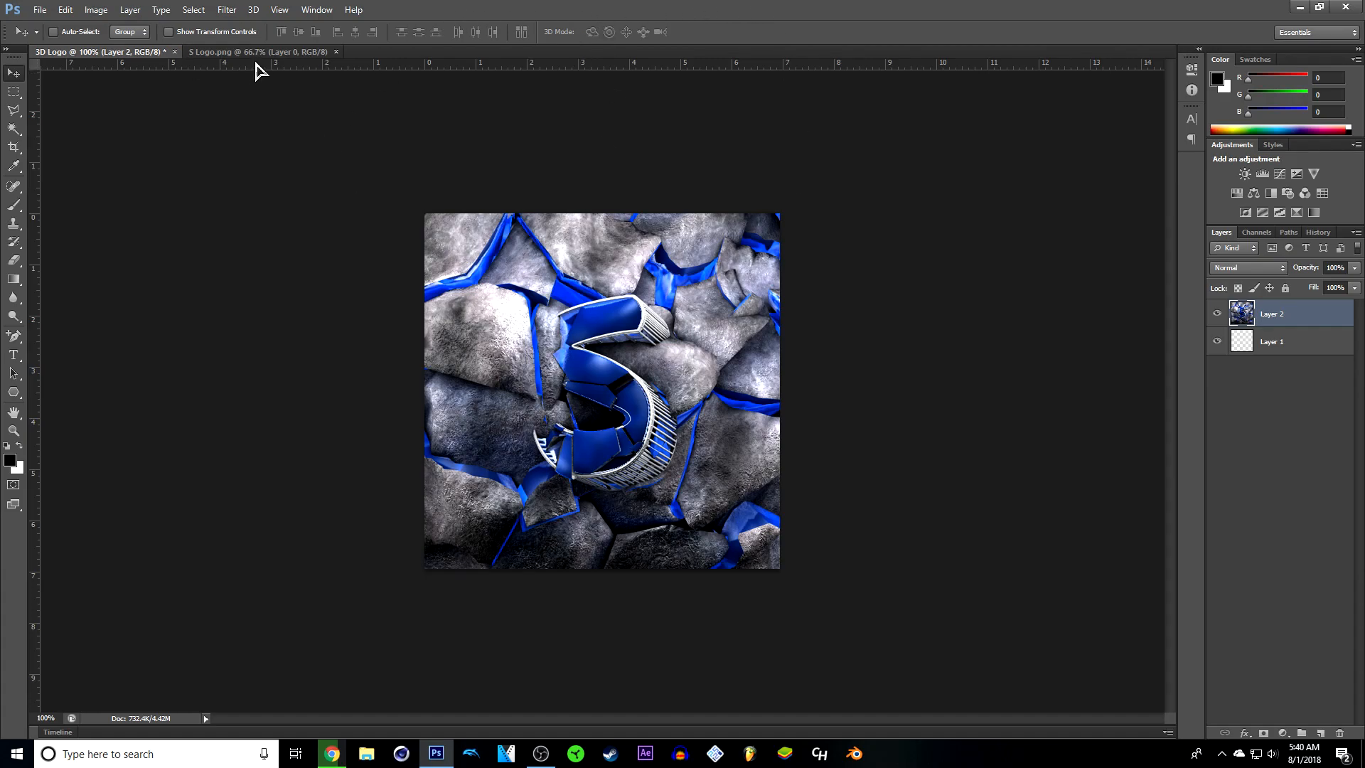
Close the S Logo.png document and delete the empty Layer 1 from the 3D Logo document
click(281, 54)
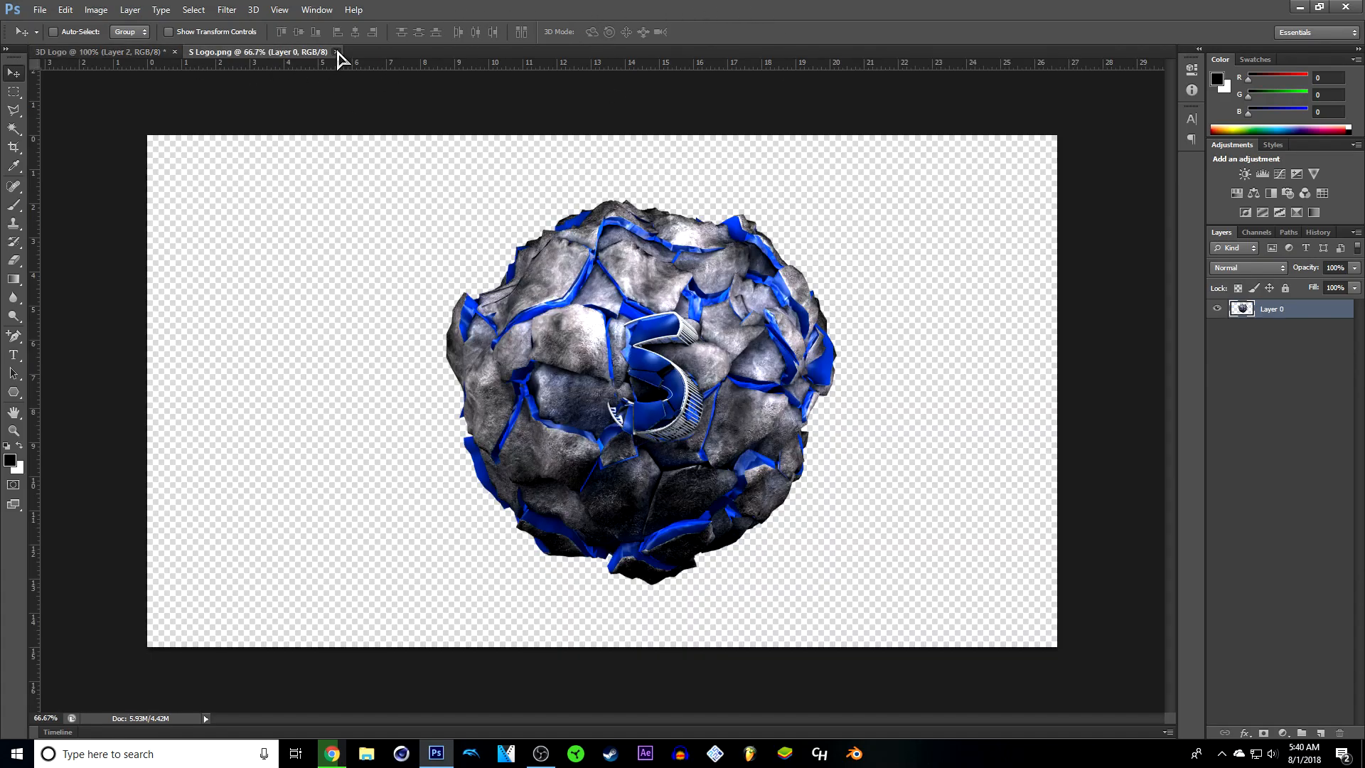
click(336, 52)
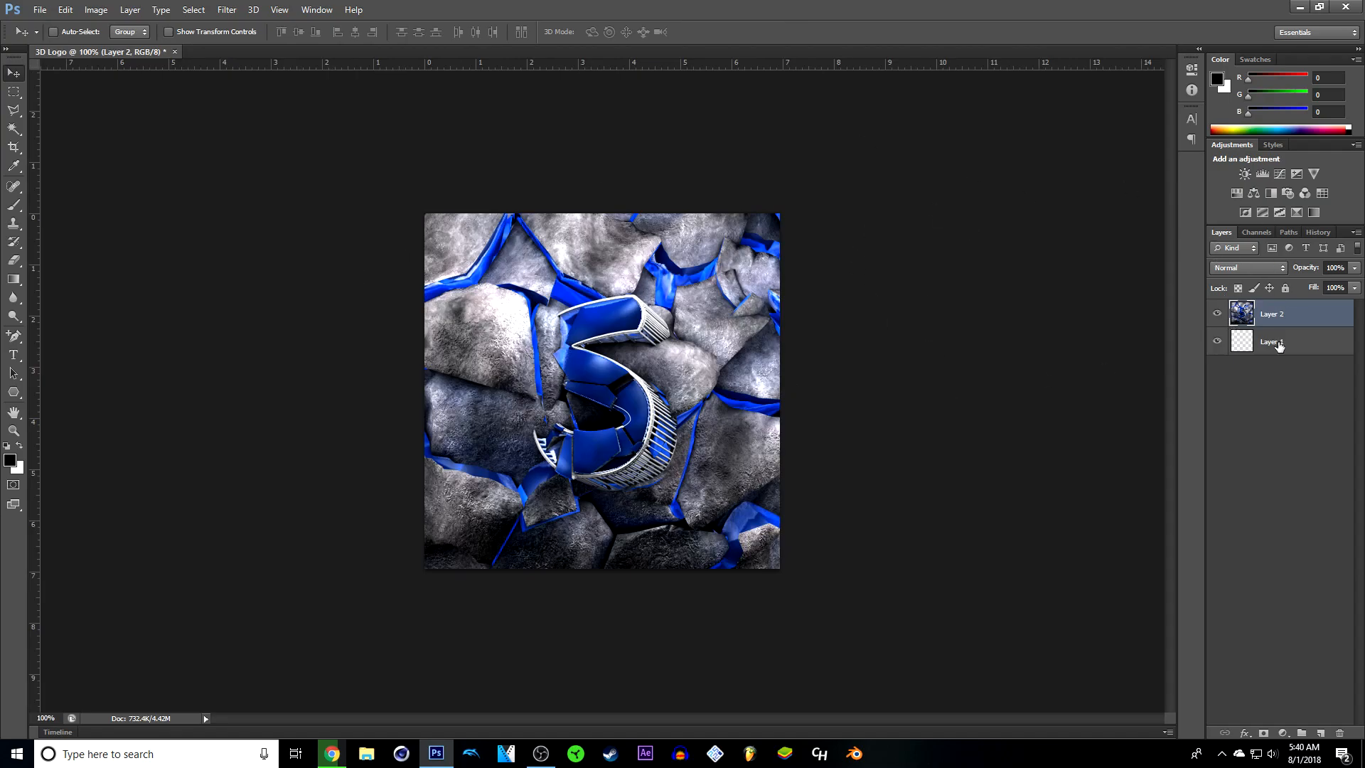
click(1323, 339)
key(Delete)
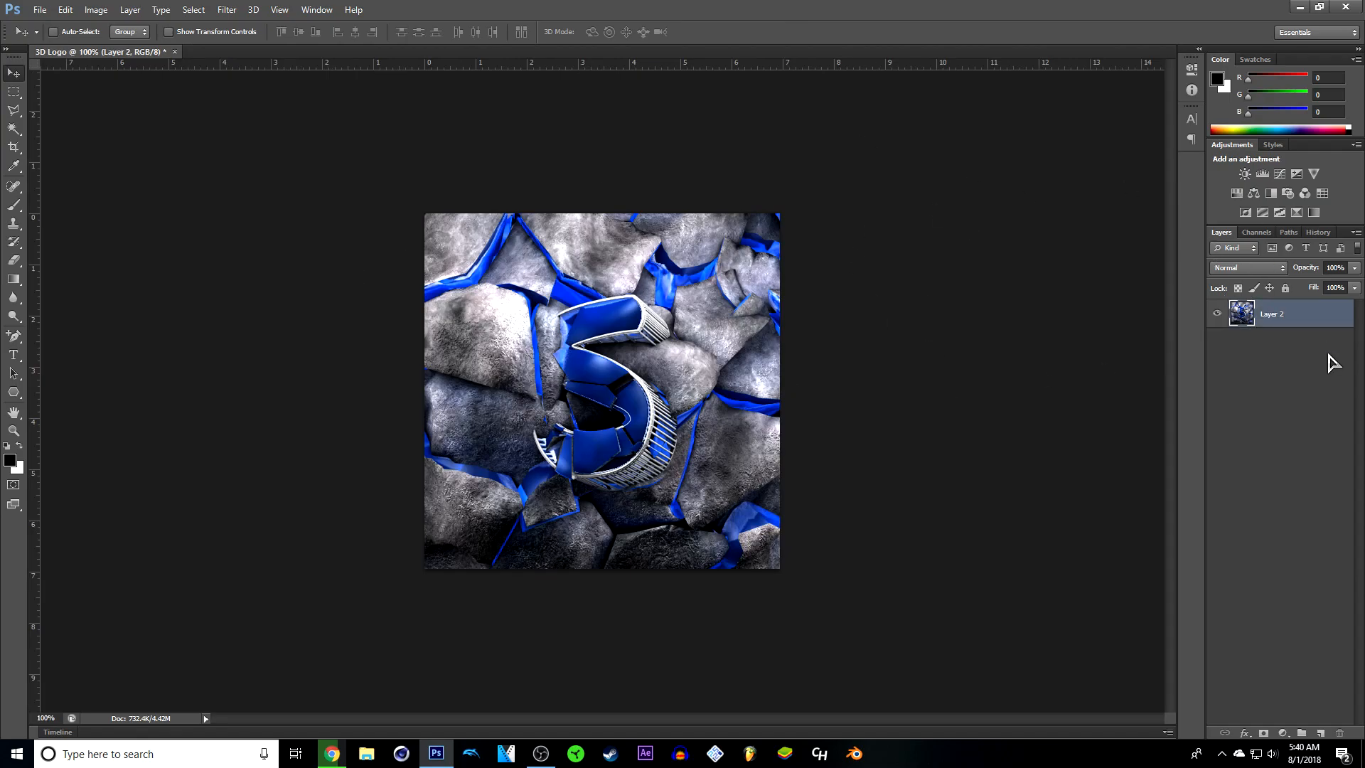
Open the recent file Vortex_New_mini_GFX_PACK.psd and copy its CC BOOST group into 3D Logo above the logo layer
click(40, 10)
mouse_move(55, 112)
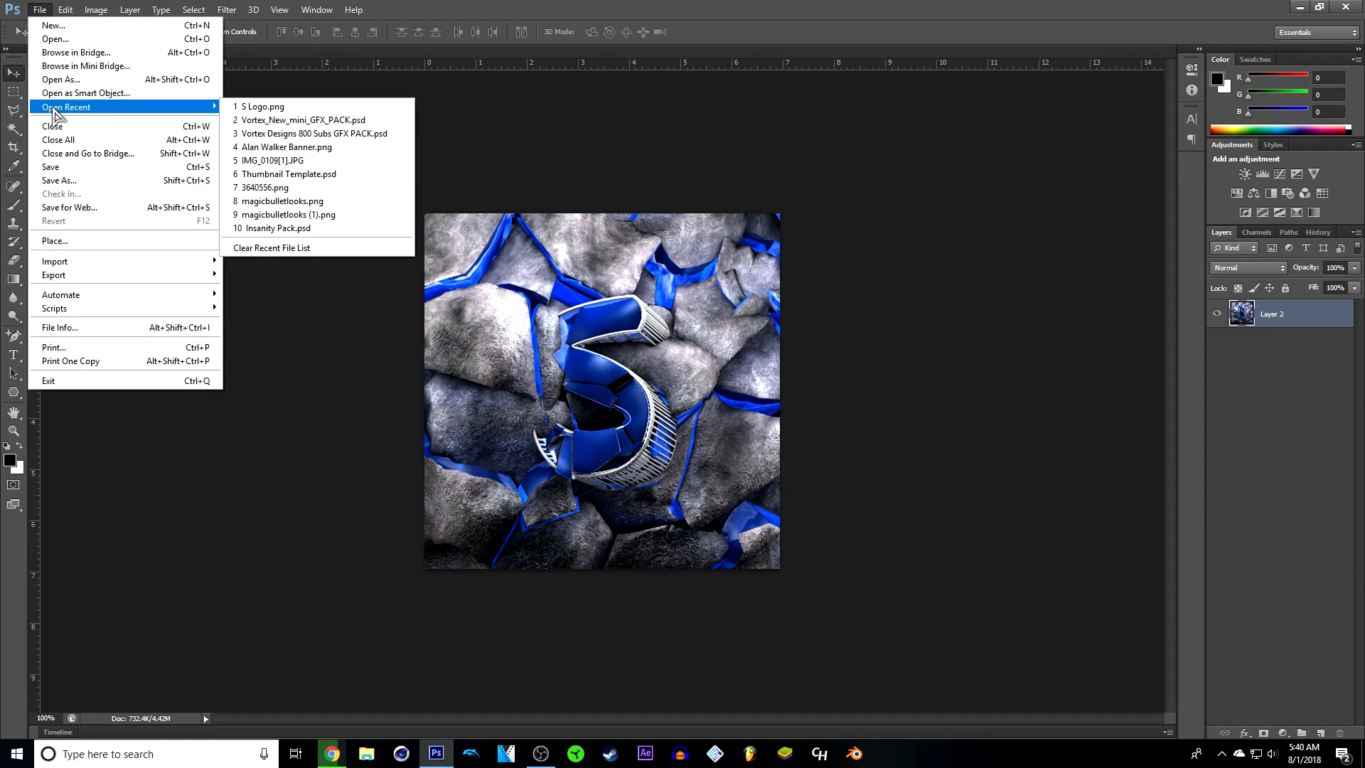
click(260, 125)
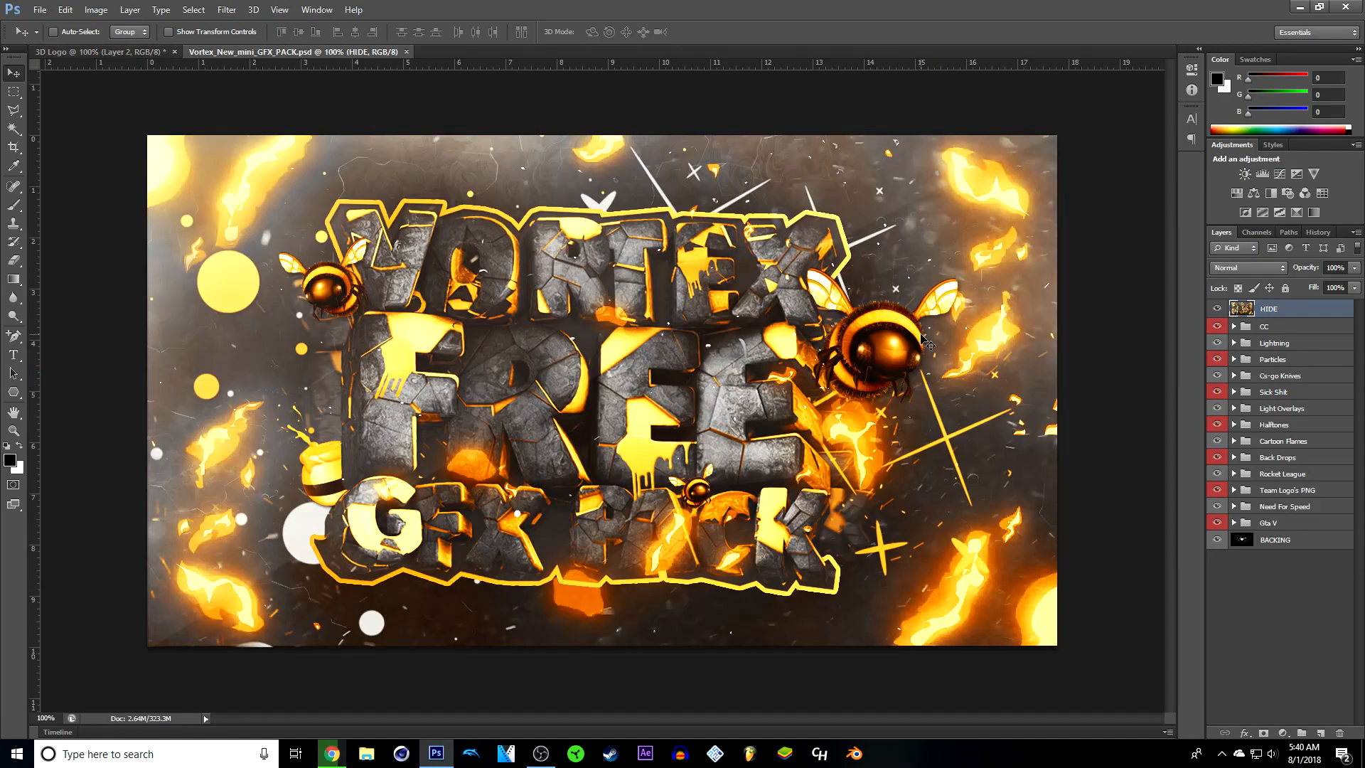
click(1234, 327)
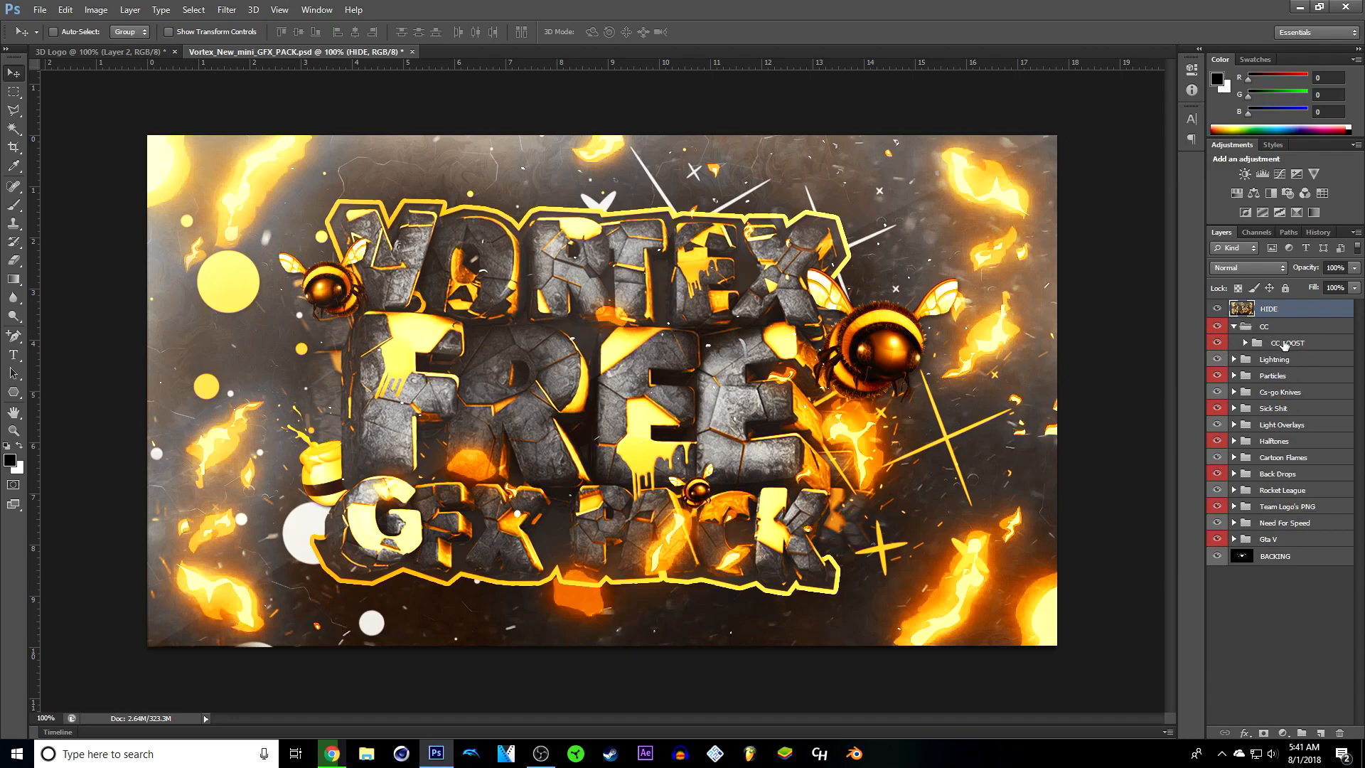
click(1293, 345)
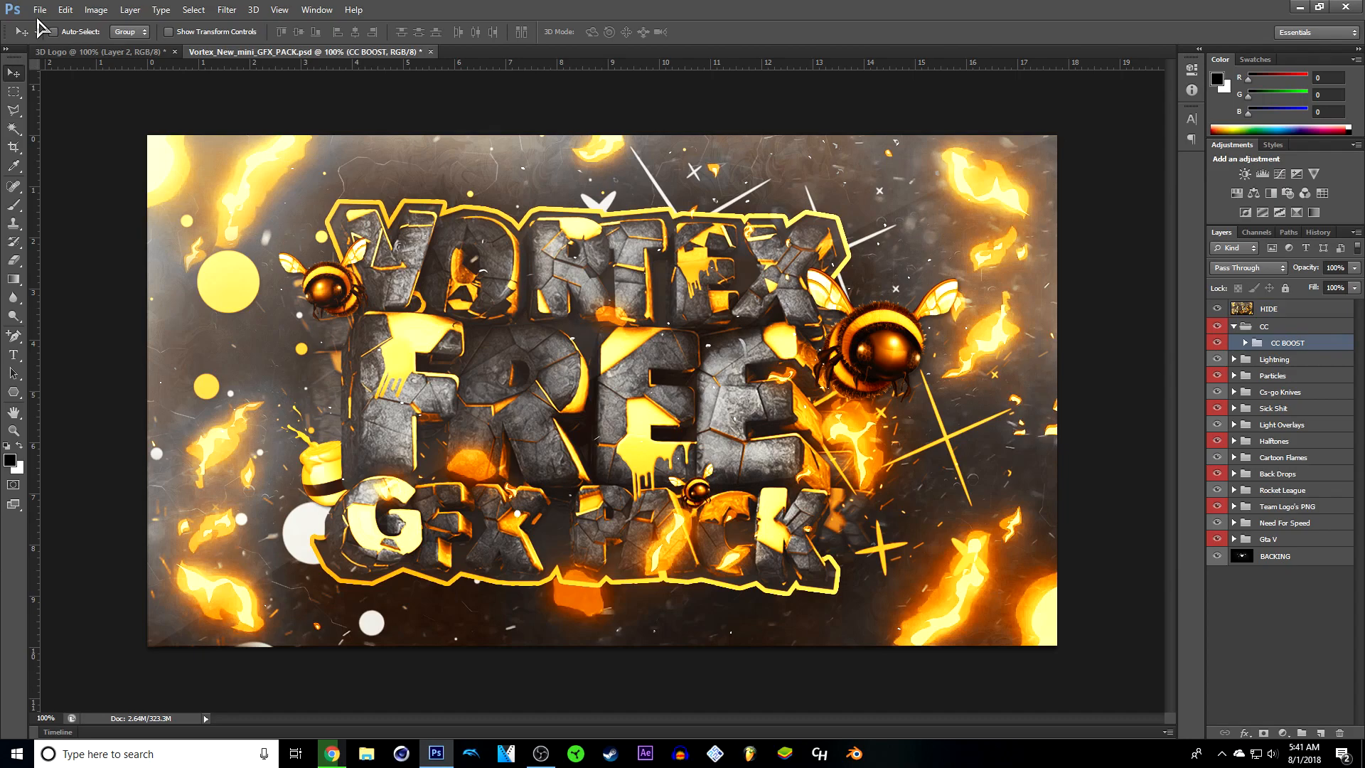
drag(725, 428, 584, 395)
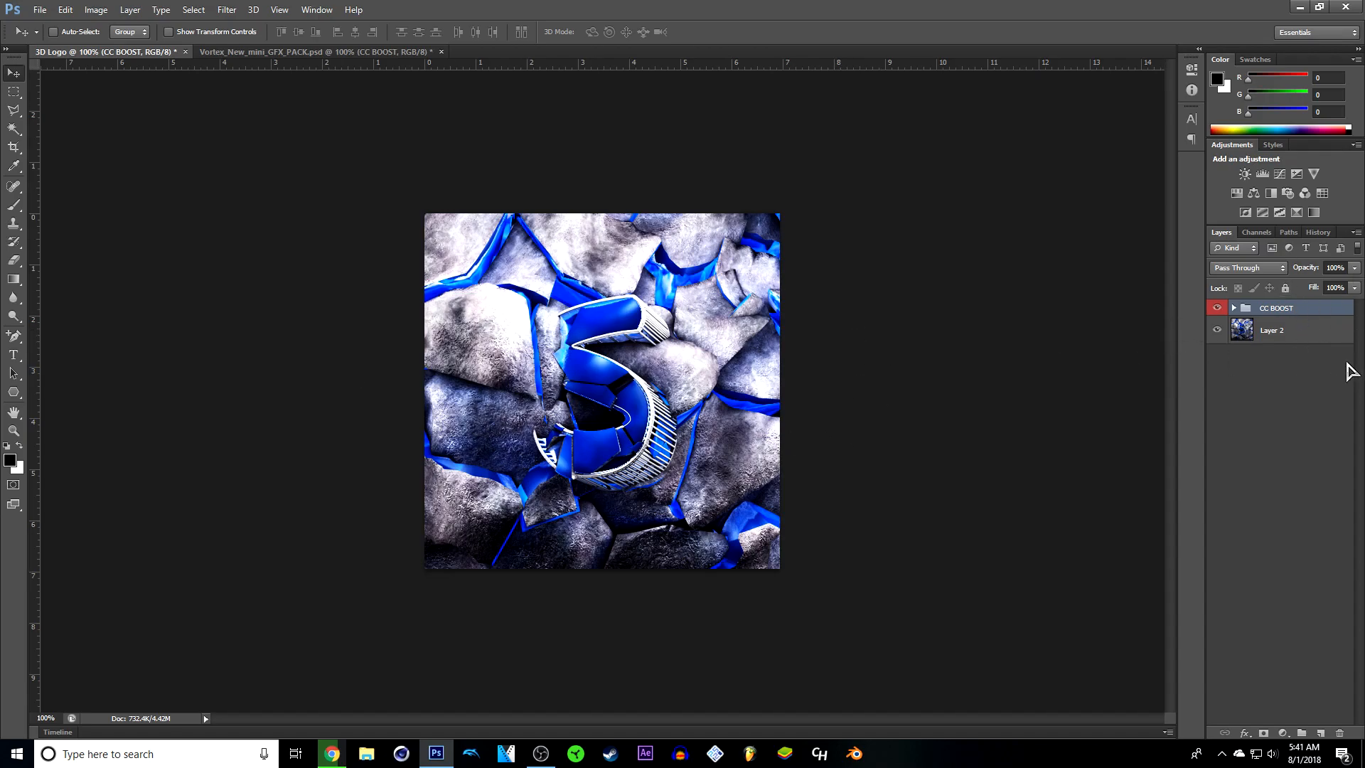
Duplicate Layer 2 and apply the Glowing Edges filter to the copy with edge width 2, brightness 6 and smoothness 5
click(1311, 333)
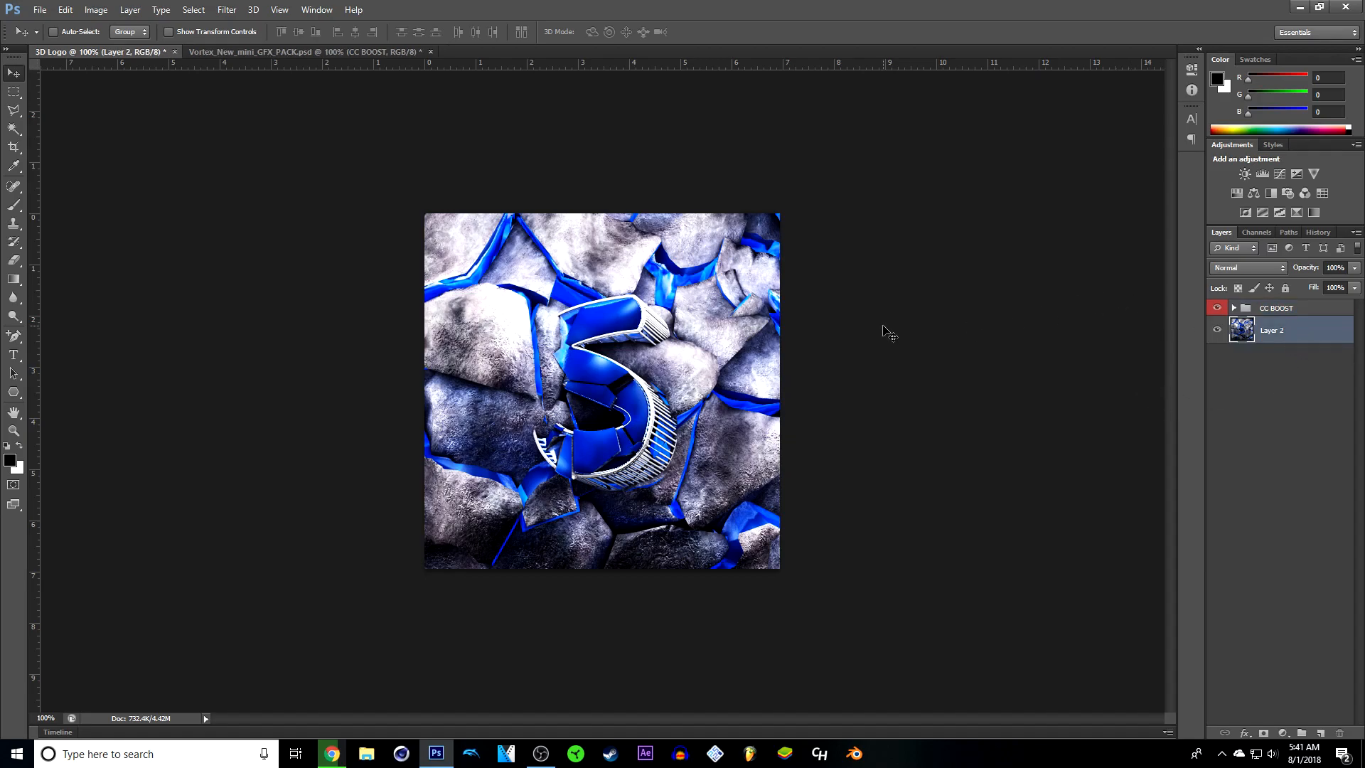
key(ctrl+j)
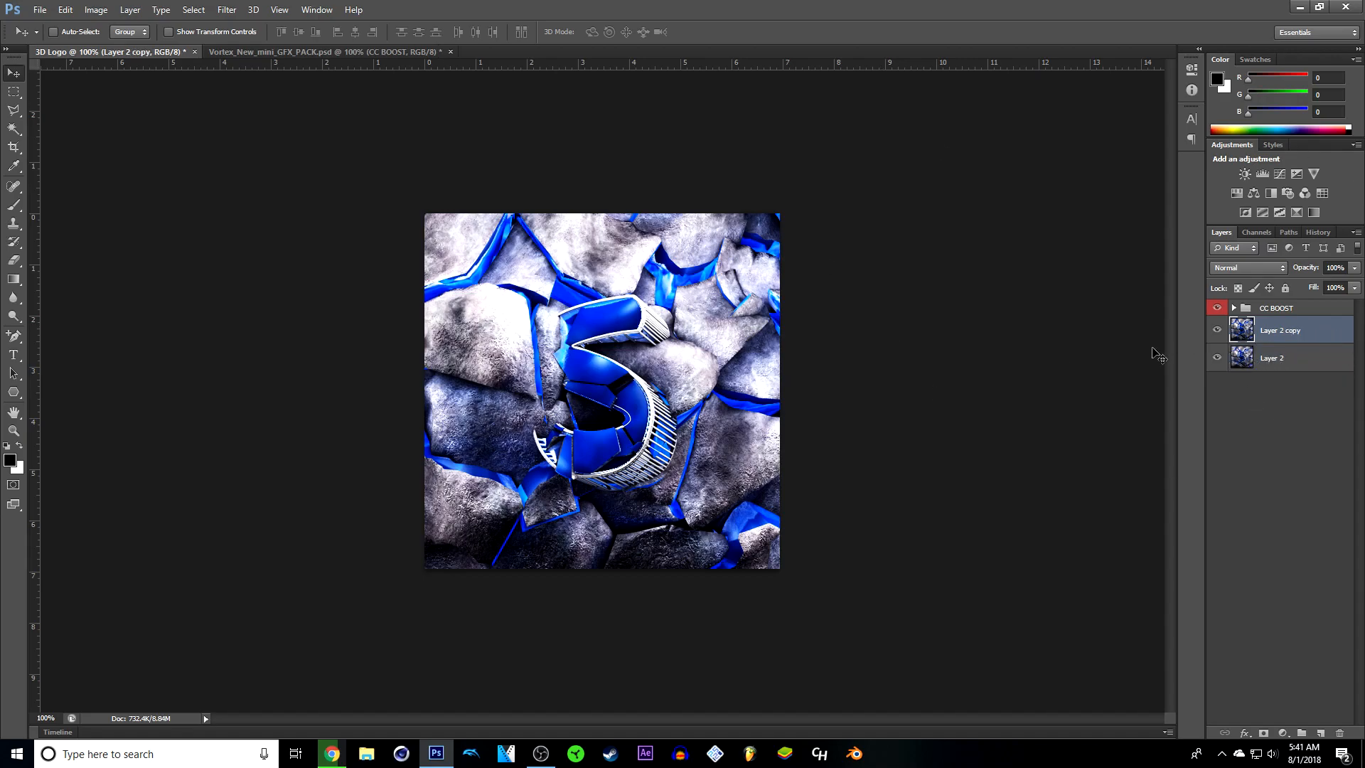
click(222, 10)
click(265, 71)
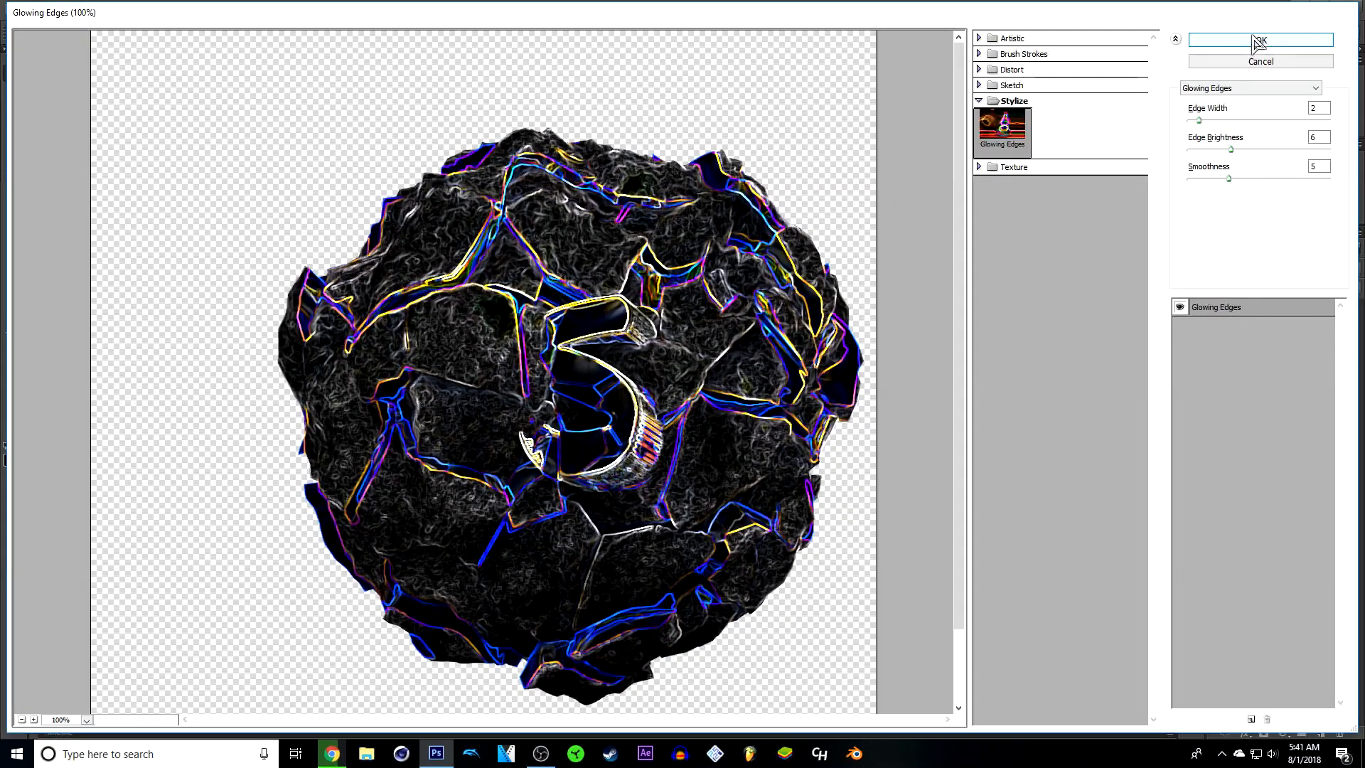
click(1257, 41)
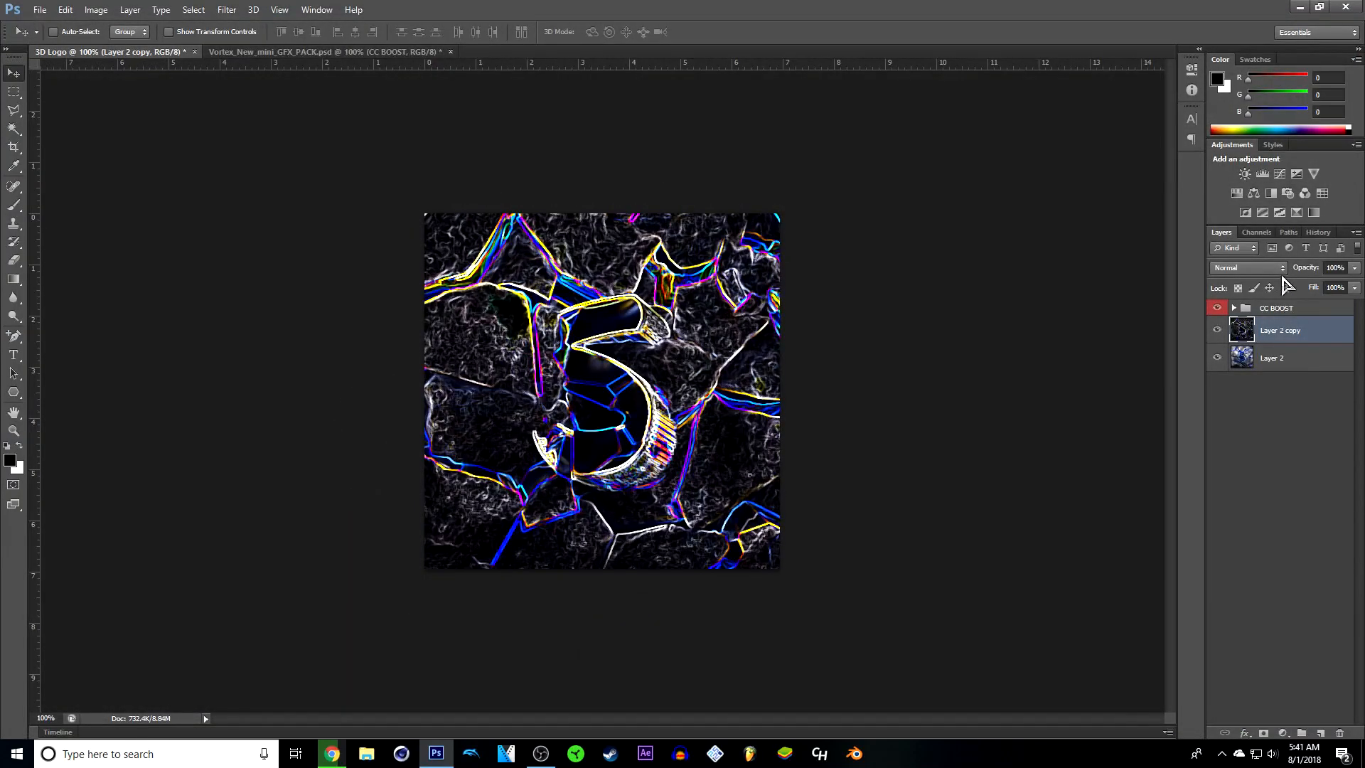
Compare Hard Light and Vivid Light on Layer 2 copy, settle on the Overlay blend mode and set its opacity to 30%
click(1239, 267)
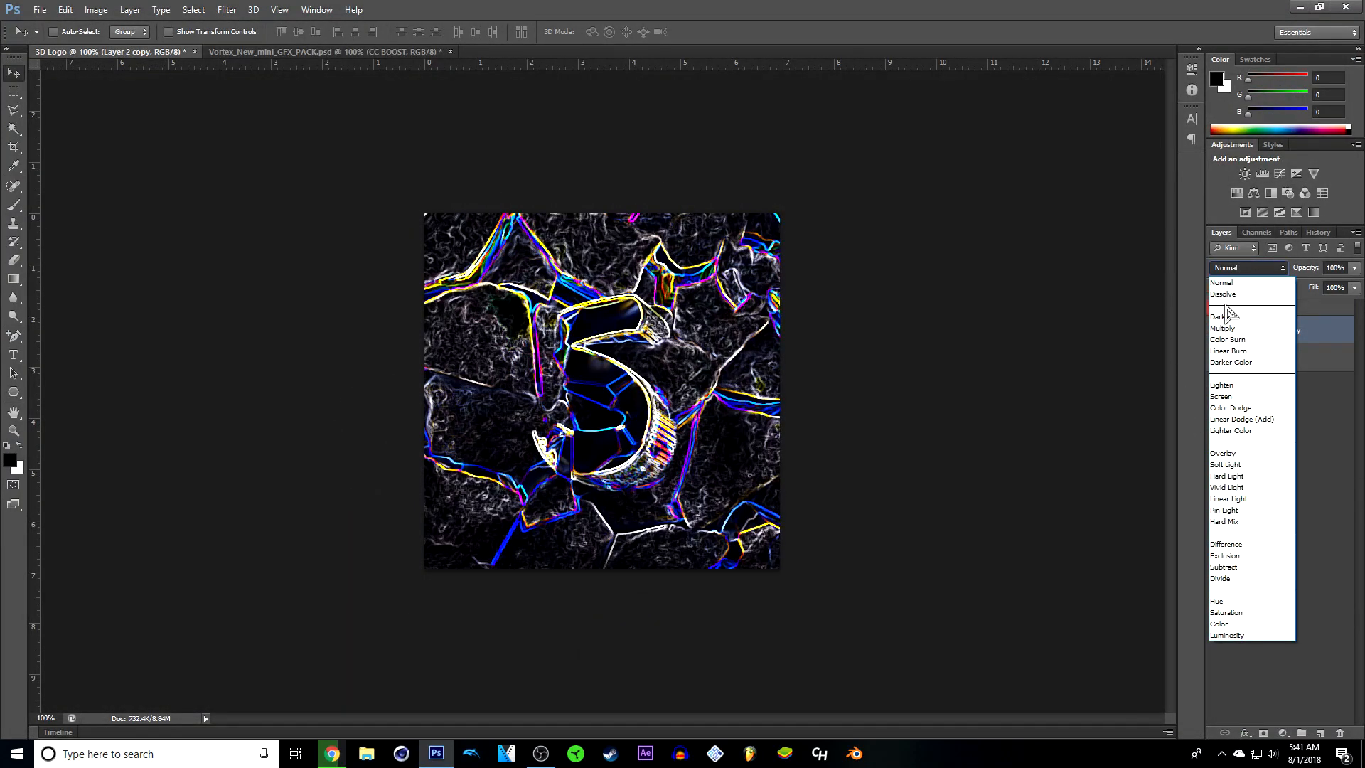
click(1266, 455)
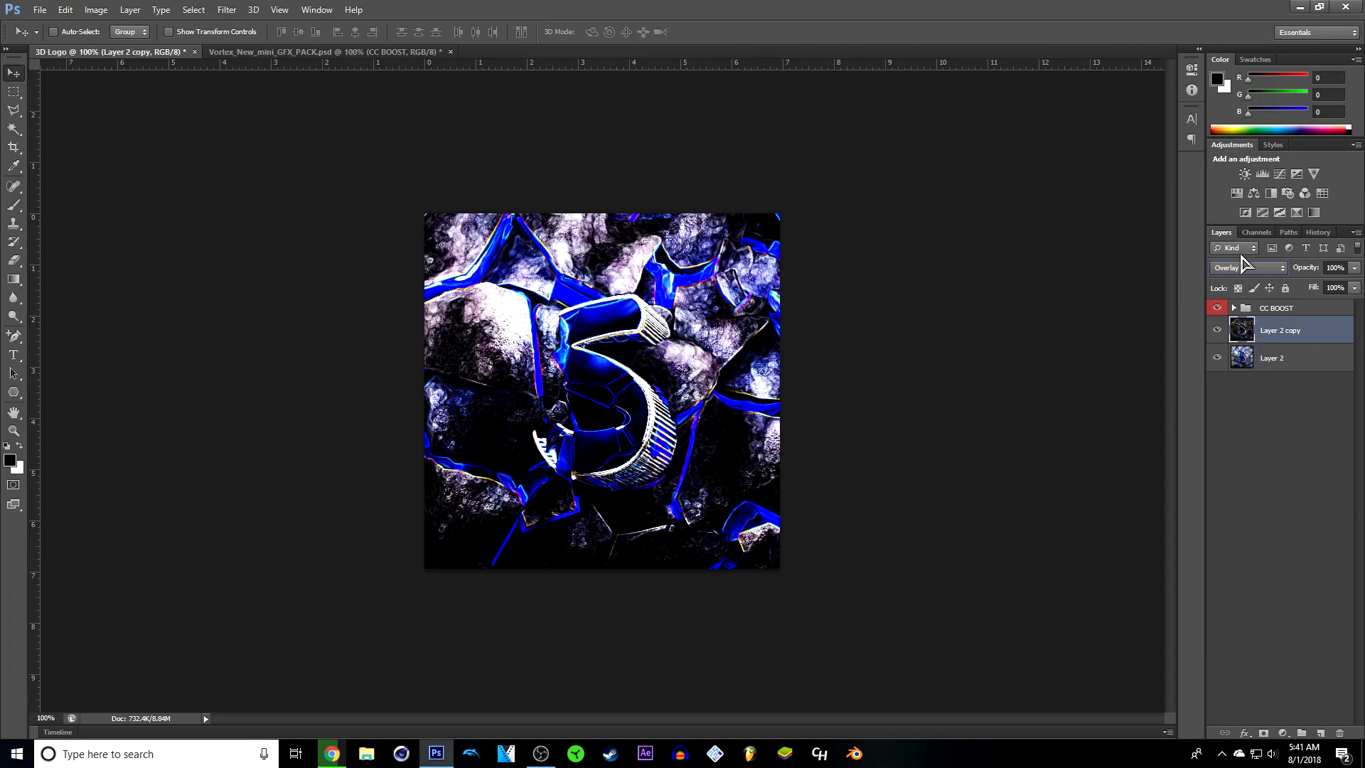
click(1240, 271)
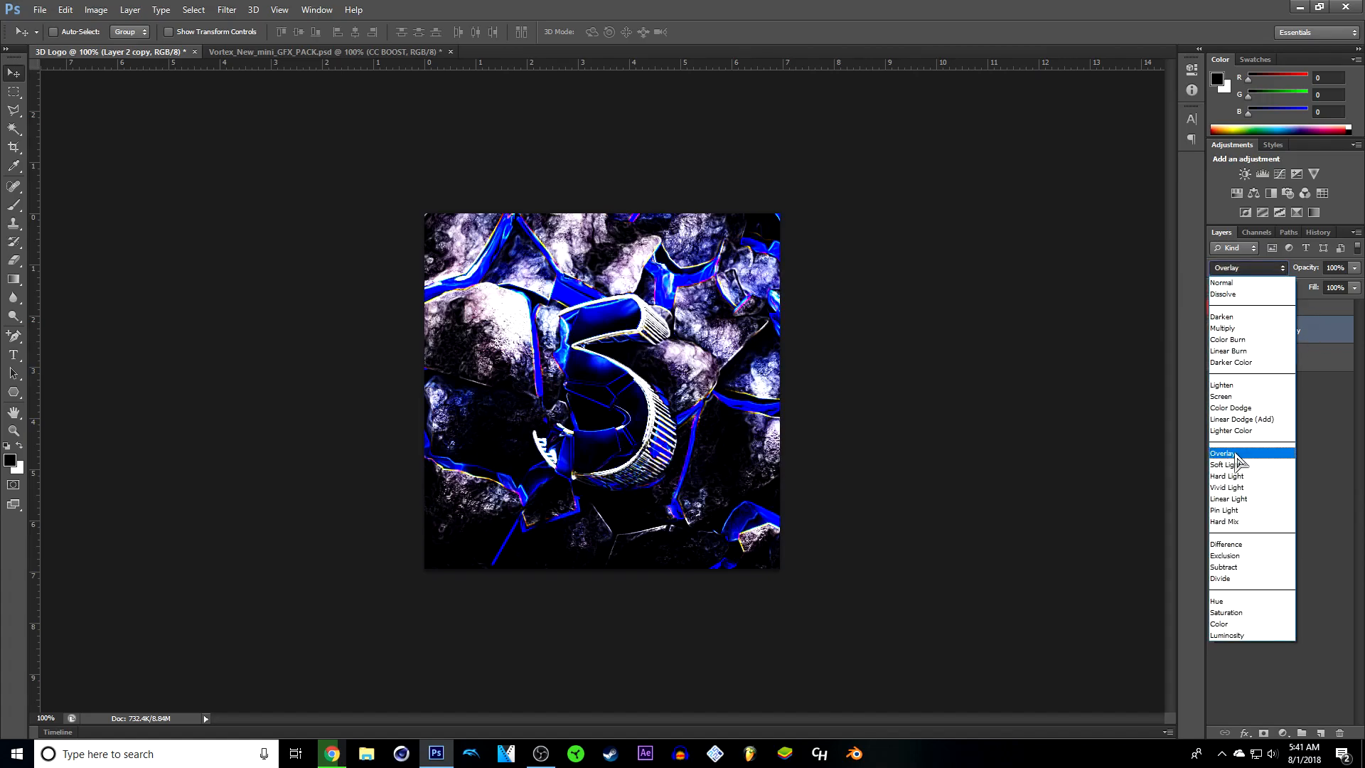
click(1225, 476)
click(1240, 268)
click(1228, 487)
click(1230, 268)
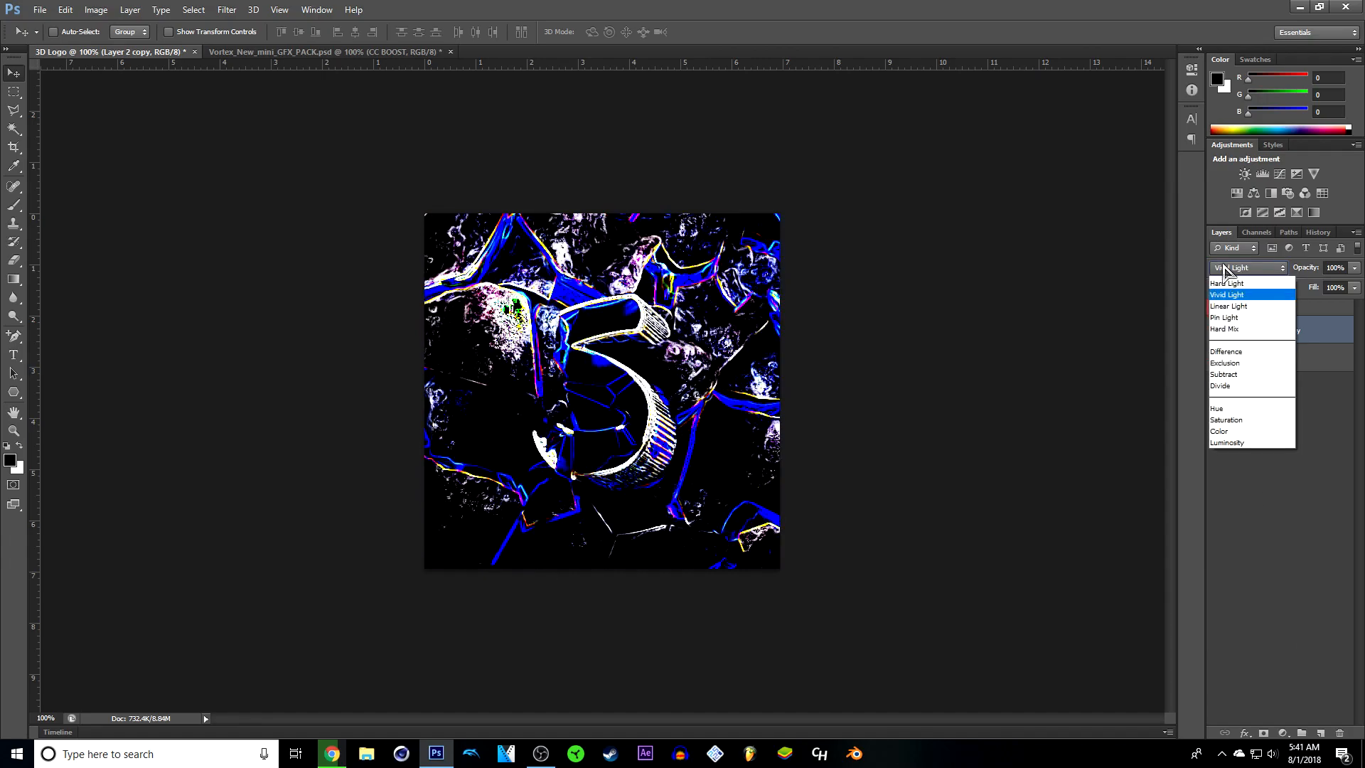
click(1240, 453)
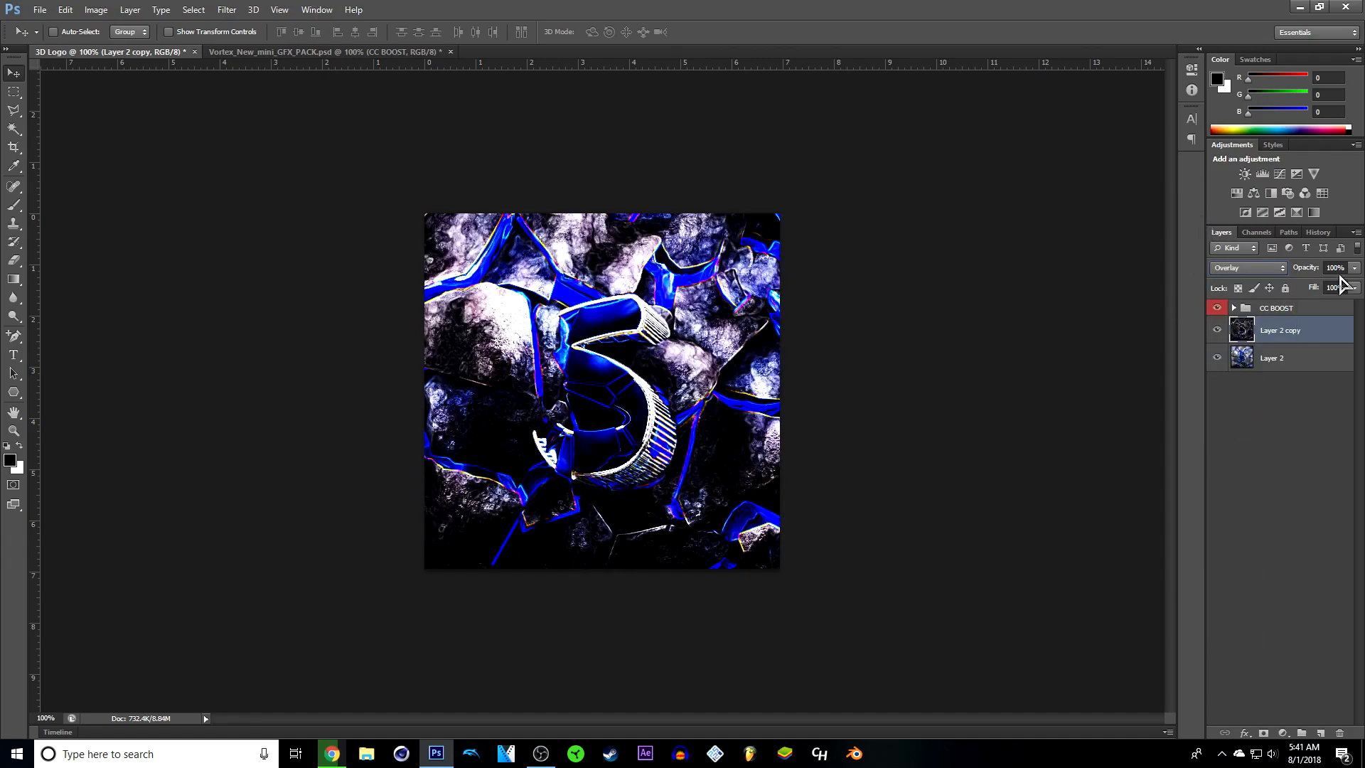
drag(1355, 274, 1305, 334)
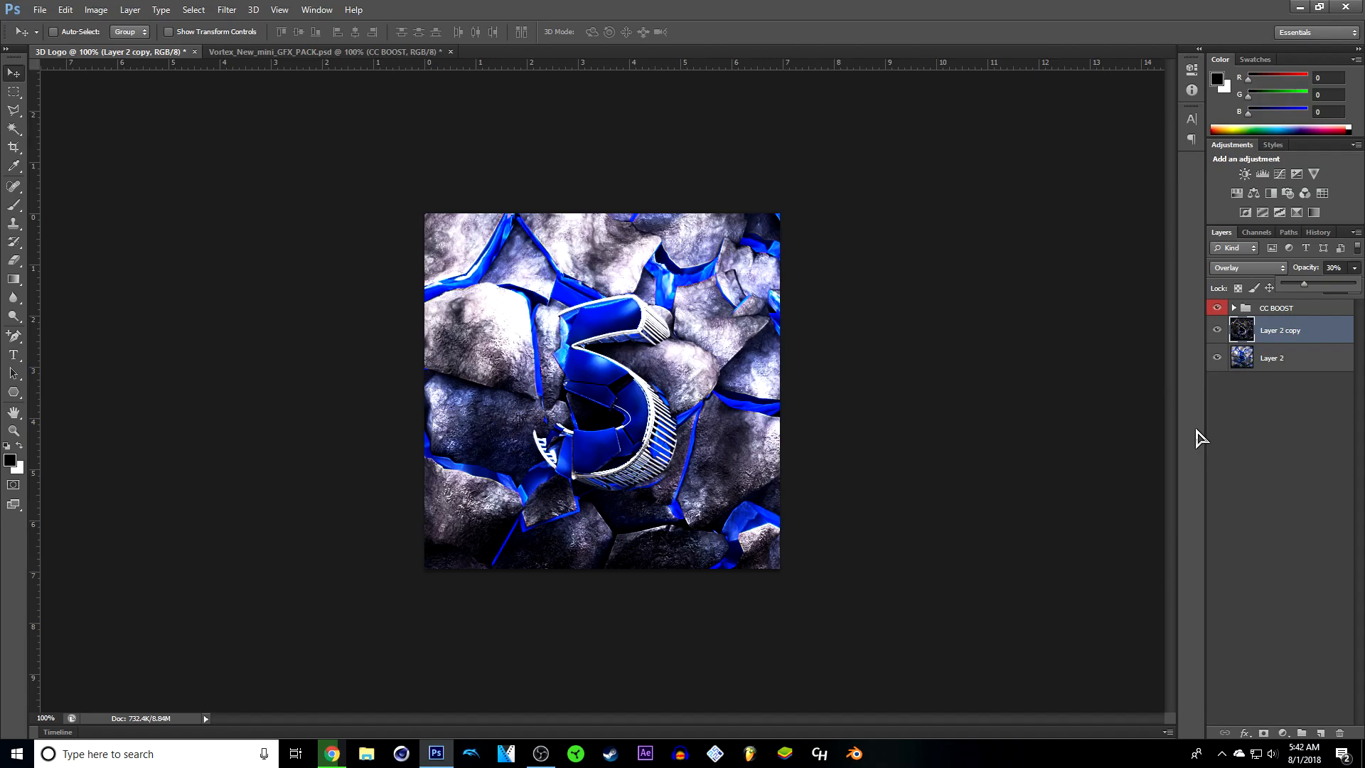
In Vortex_New_mini_GFX_PACK.psd, hide the HIDE layer and preview the Lightning group's layers, leaving Layer 58 shown
click(348, 53)
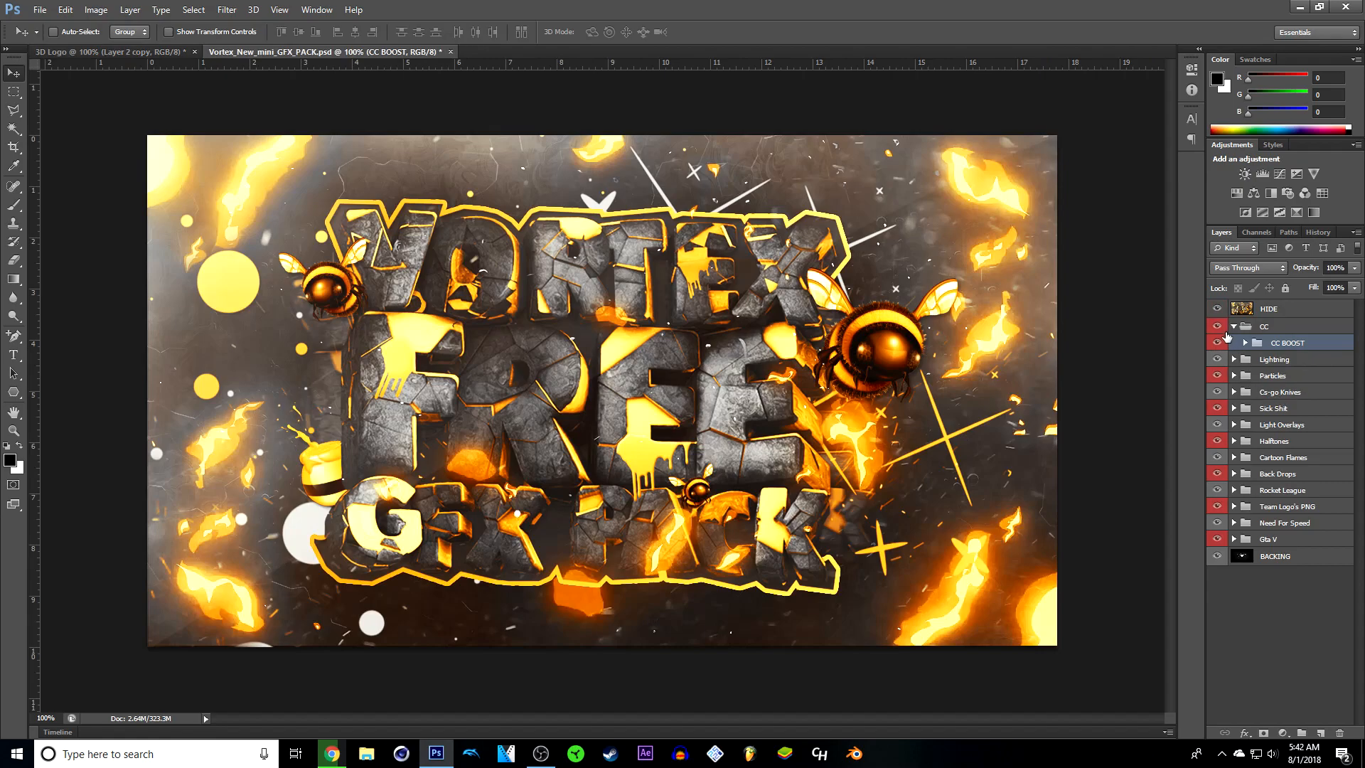
click(1233, 327)
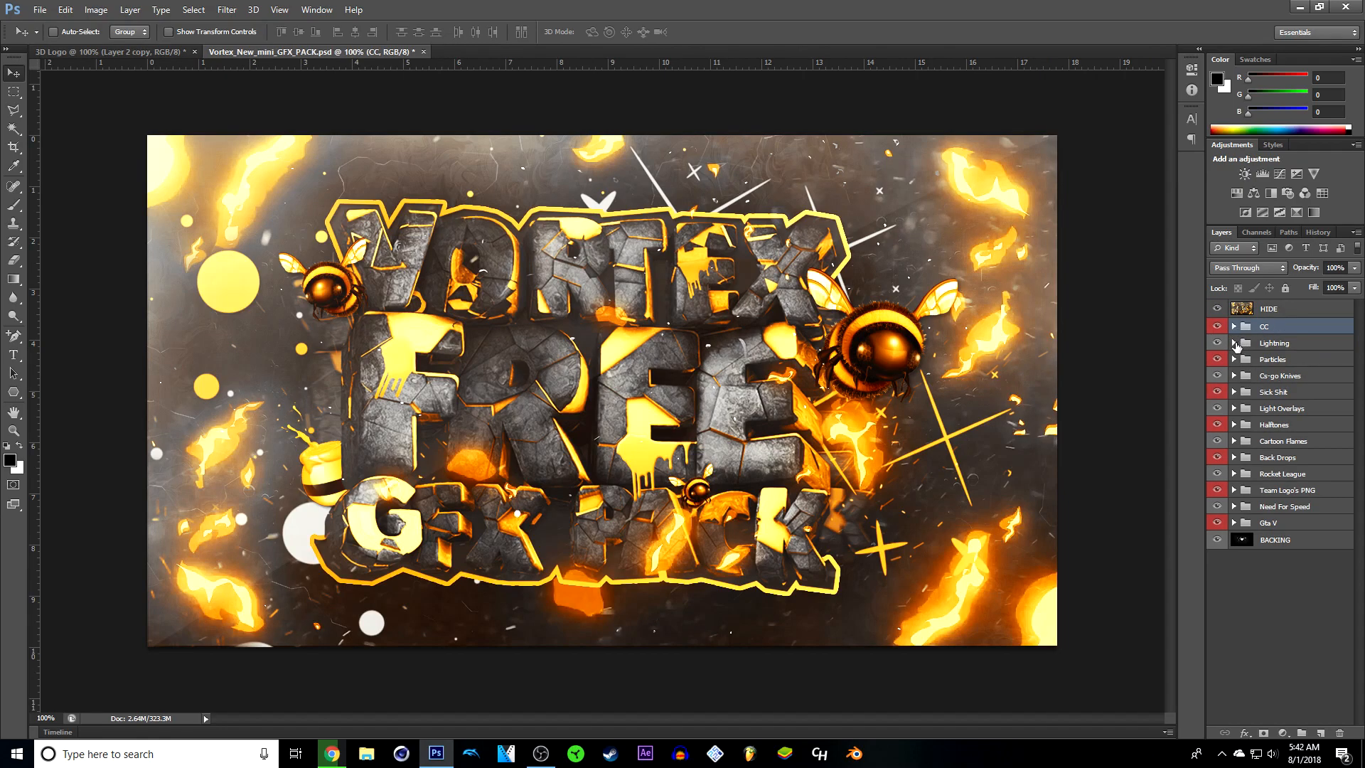
click(1234, 343)
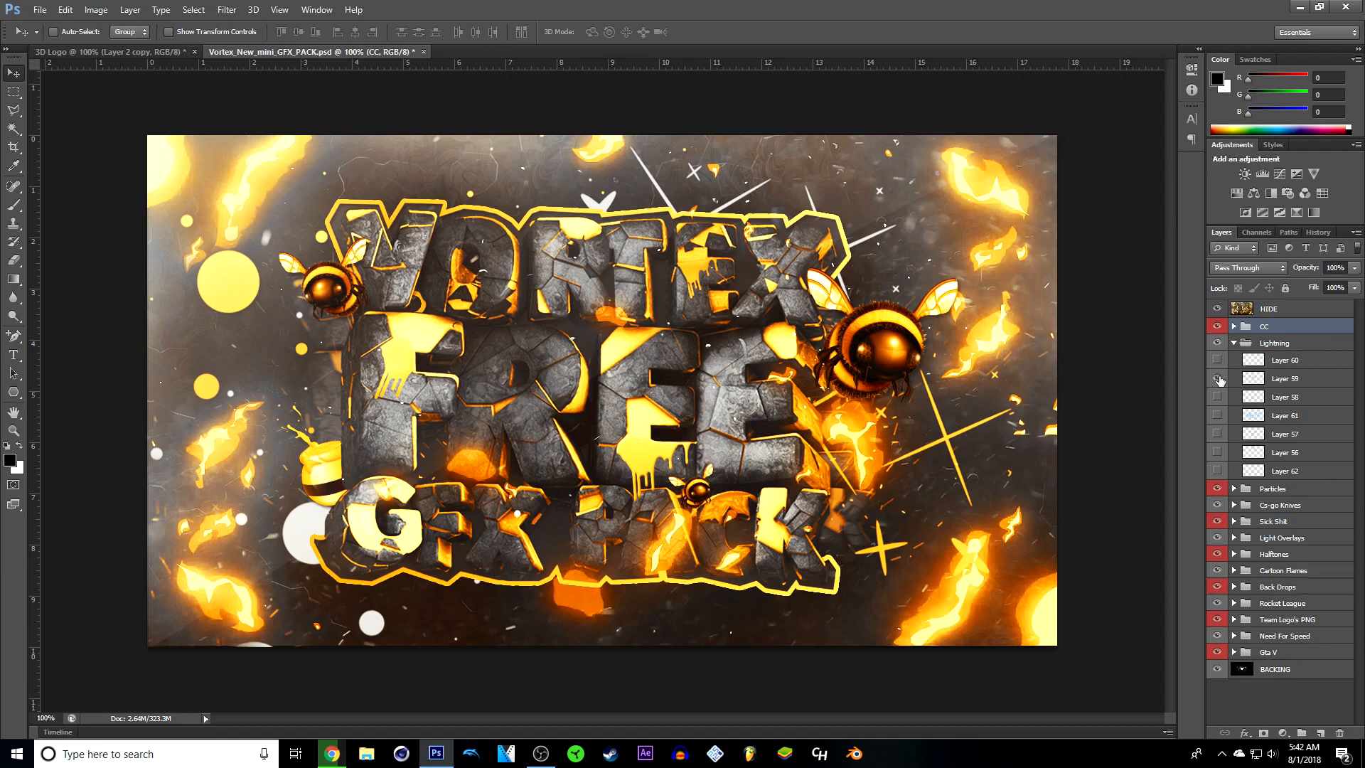
click(1218, 309)
click(1217, 377)
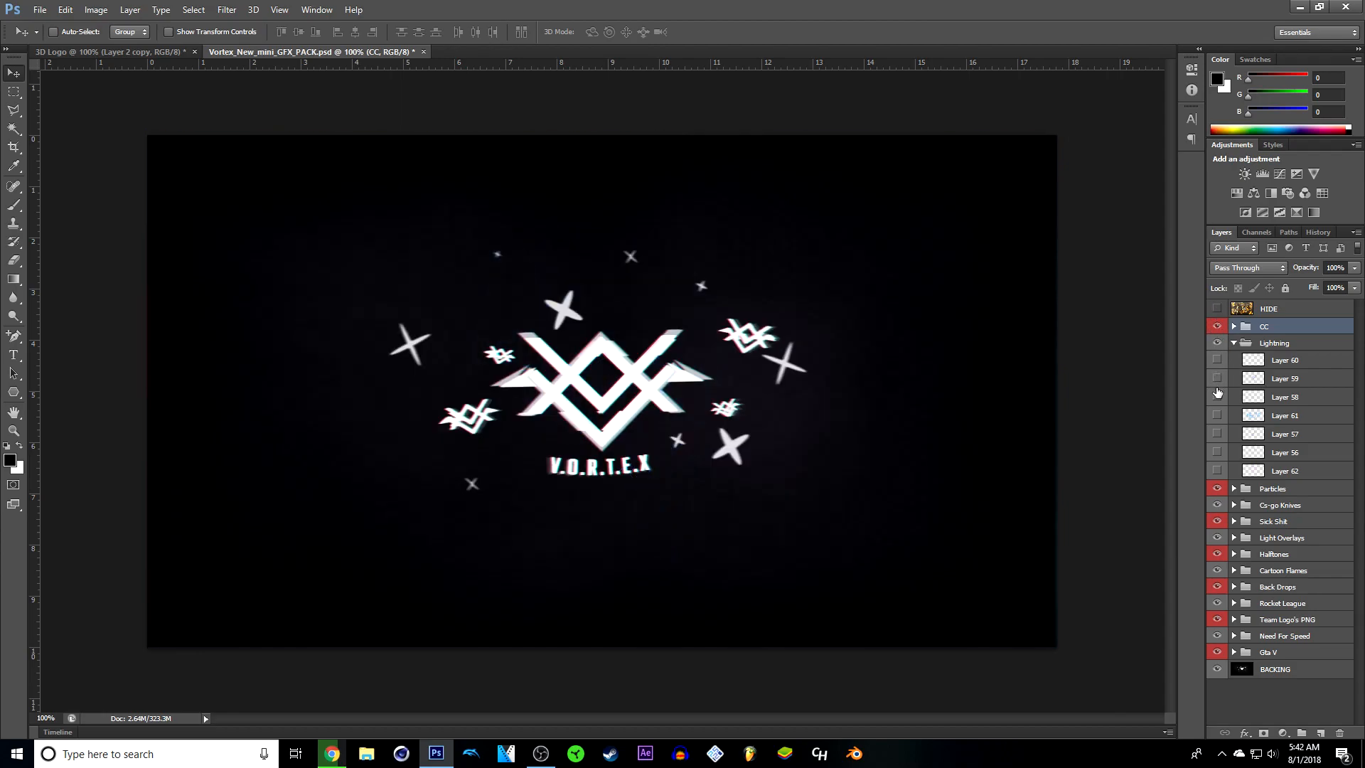
click(1217, 397)
click(1218, 397)
click(1218, 416)
click(1218, 416)
click(1217, 397)
Copy the Layer 58 lightning into the 3D Logo document above Layer 2 copy and place it across the S
click(1290, 398)
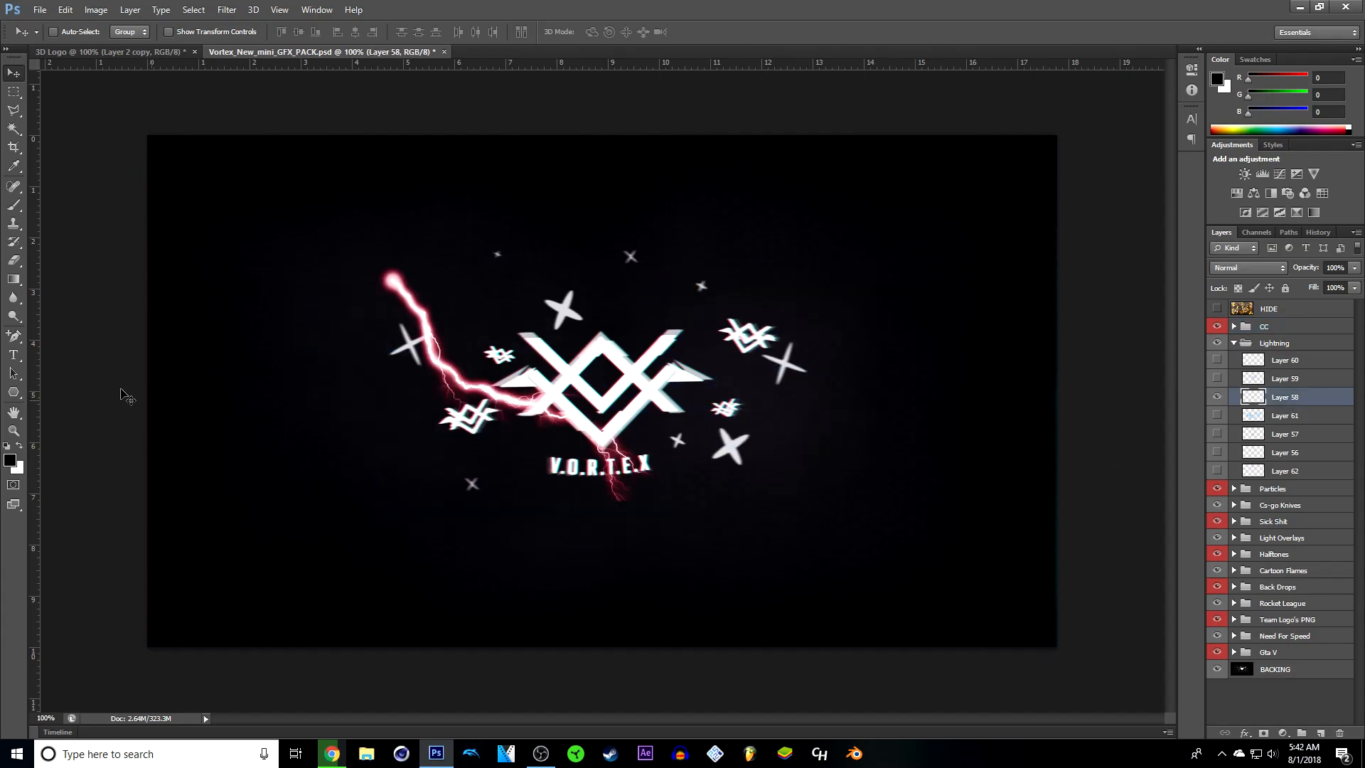
drag(455, 391, 184, 91)
click(160, 52)
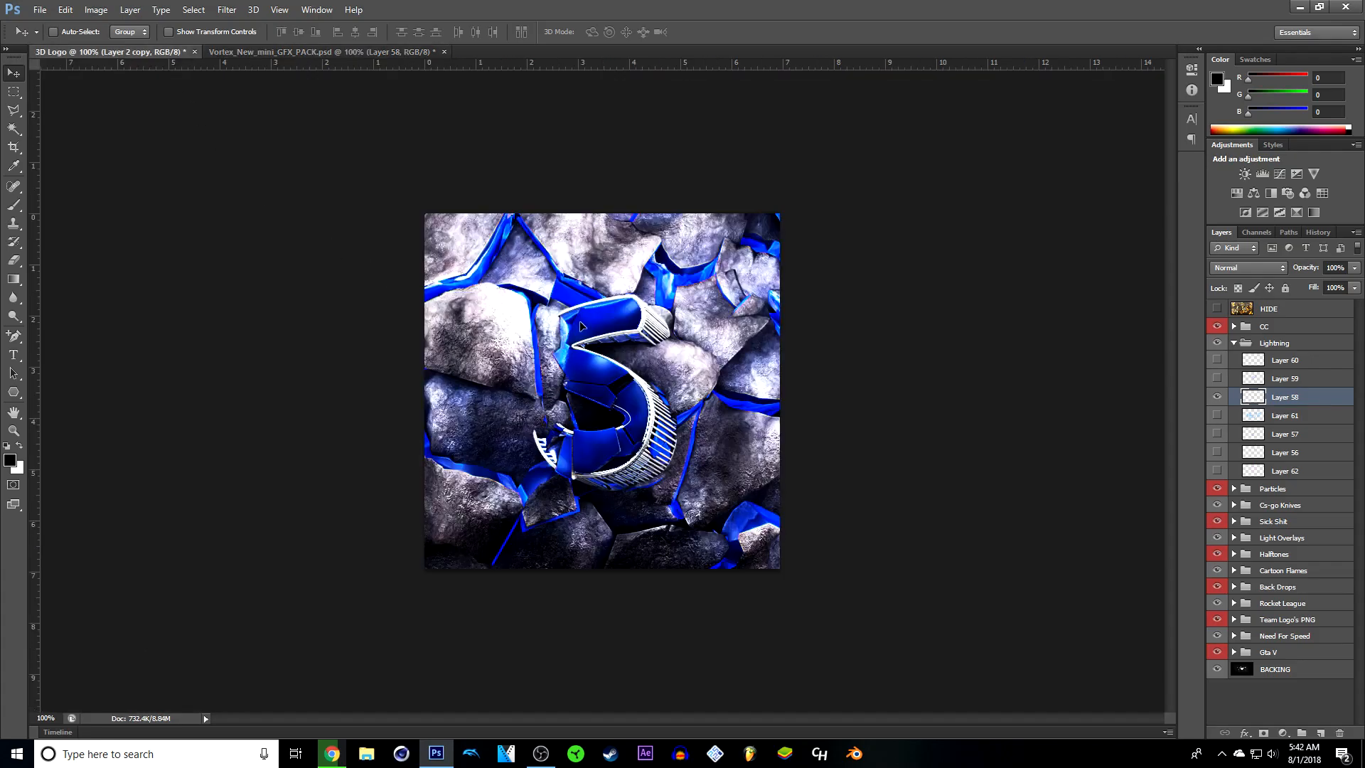
drag(606, 384, 815, 355)
drag(622, 336, 639, 418)
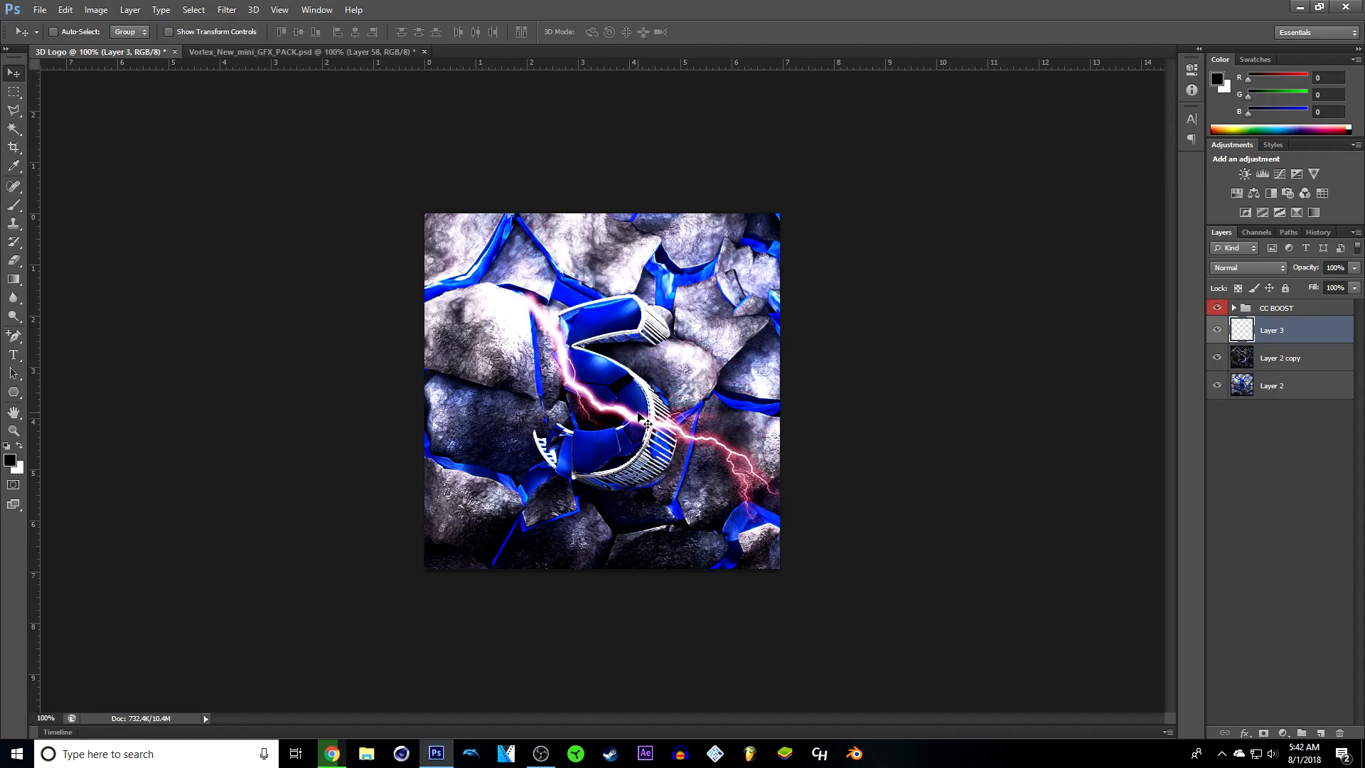
Shift the hue of the lightning on Layer 3 from red to blue with Hue/Saturation
key(ctrl+u)
drag(1017, 593, 962, 615)
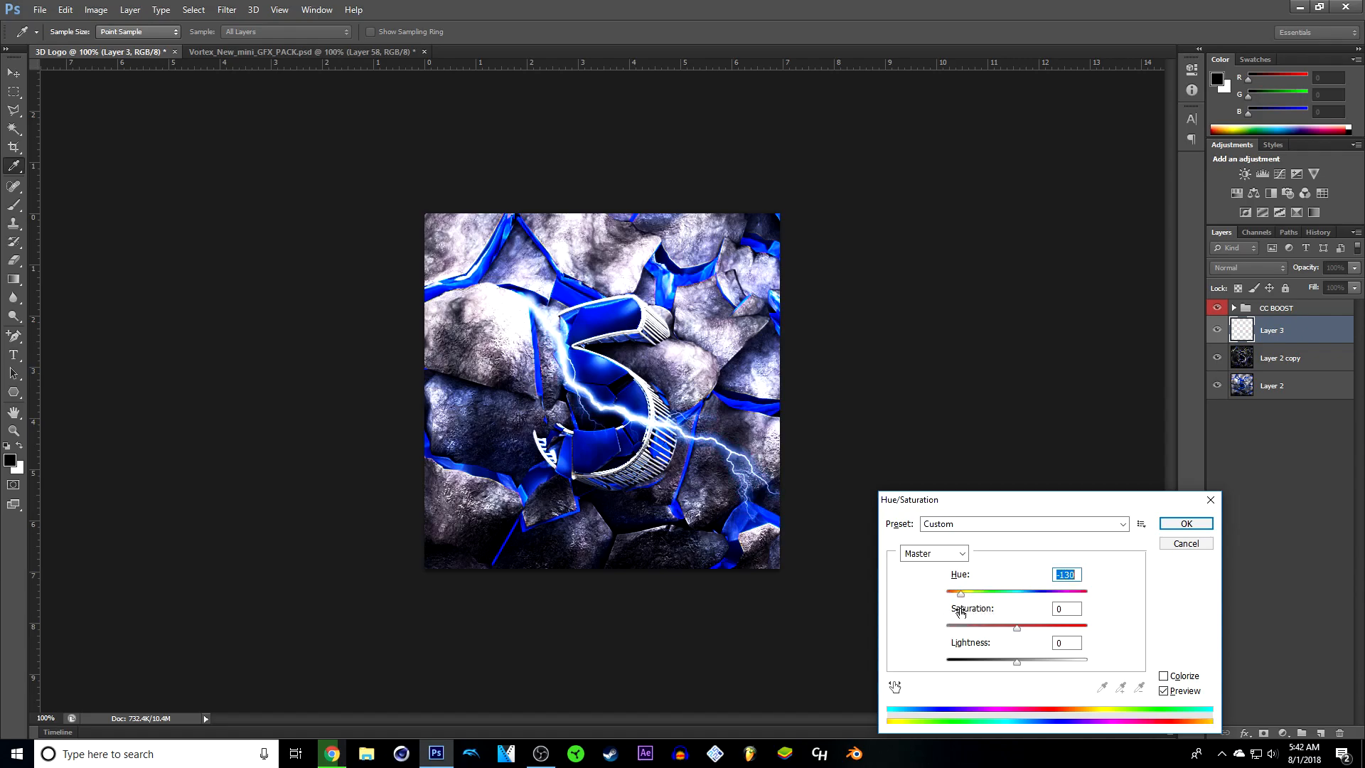
click(1183, 524)
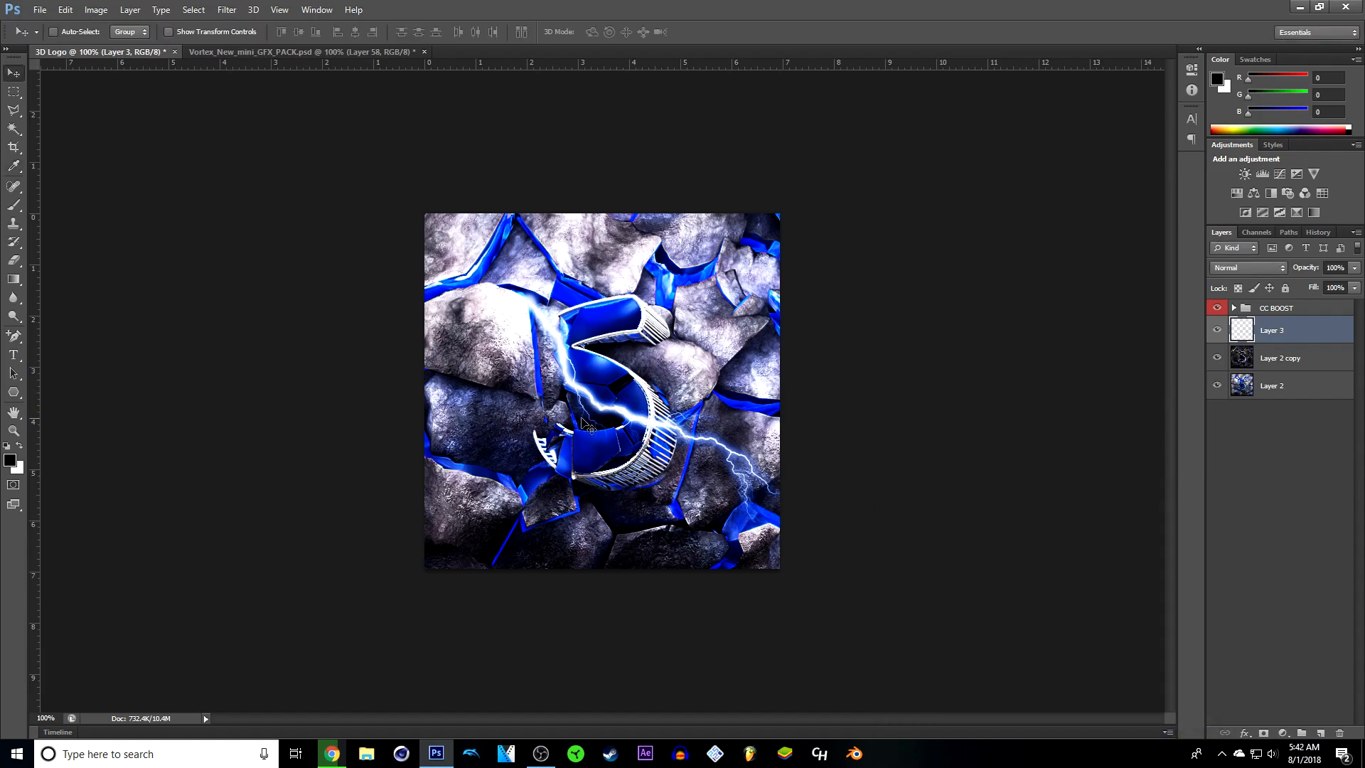
Move the lightning down and right across the S, and erase it with a soft 164 px eraser
drag(592, 396, 681, 451)
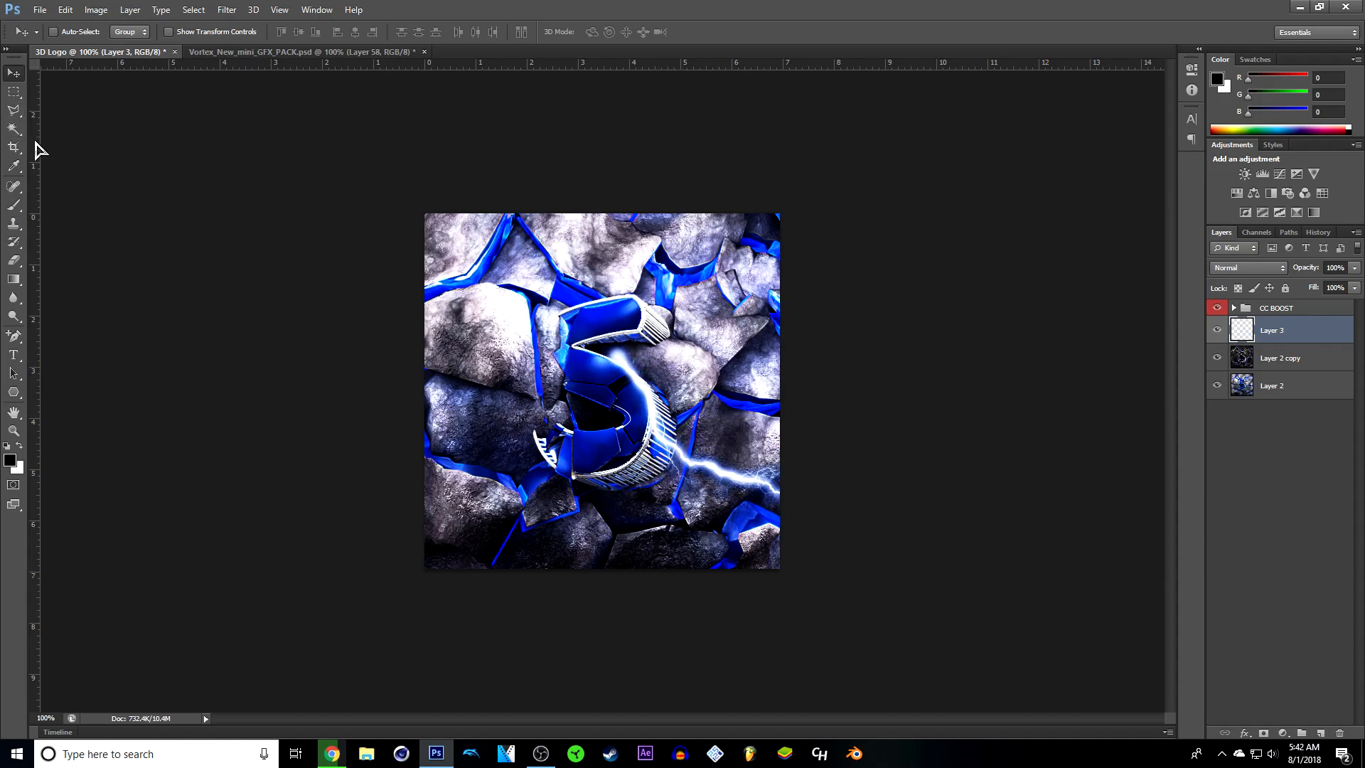
click(17, 207)
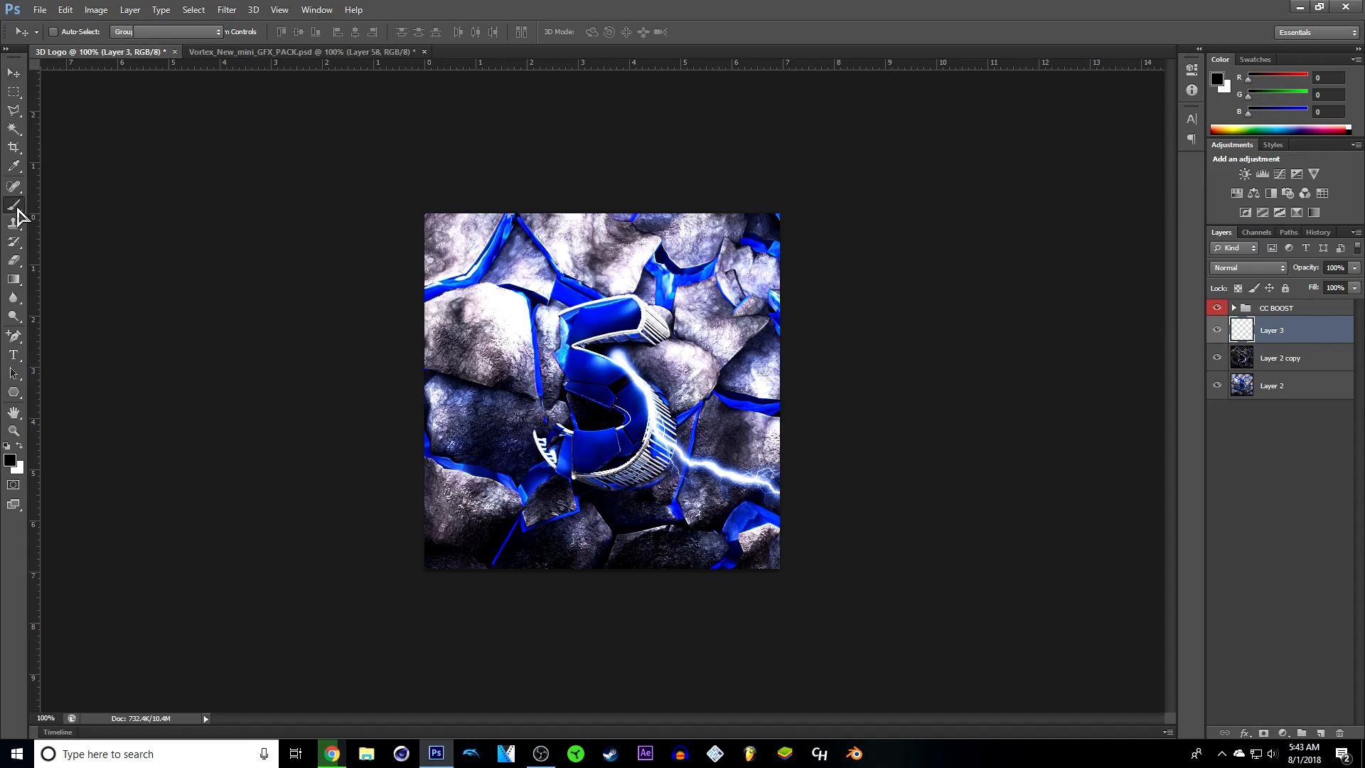
click(14, 263)
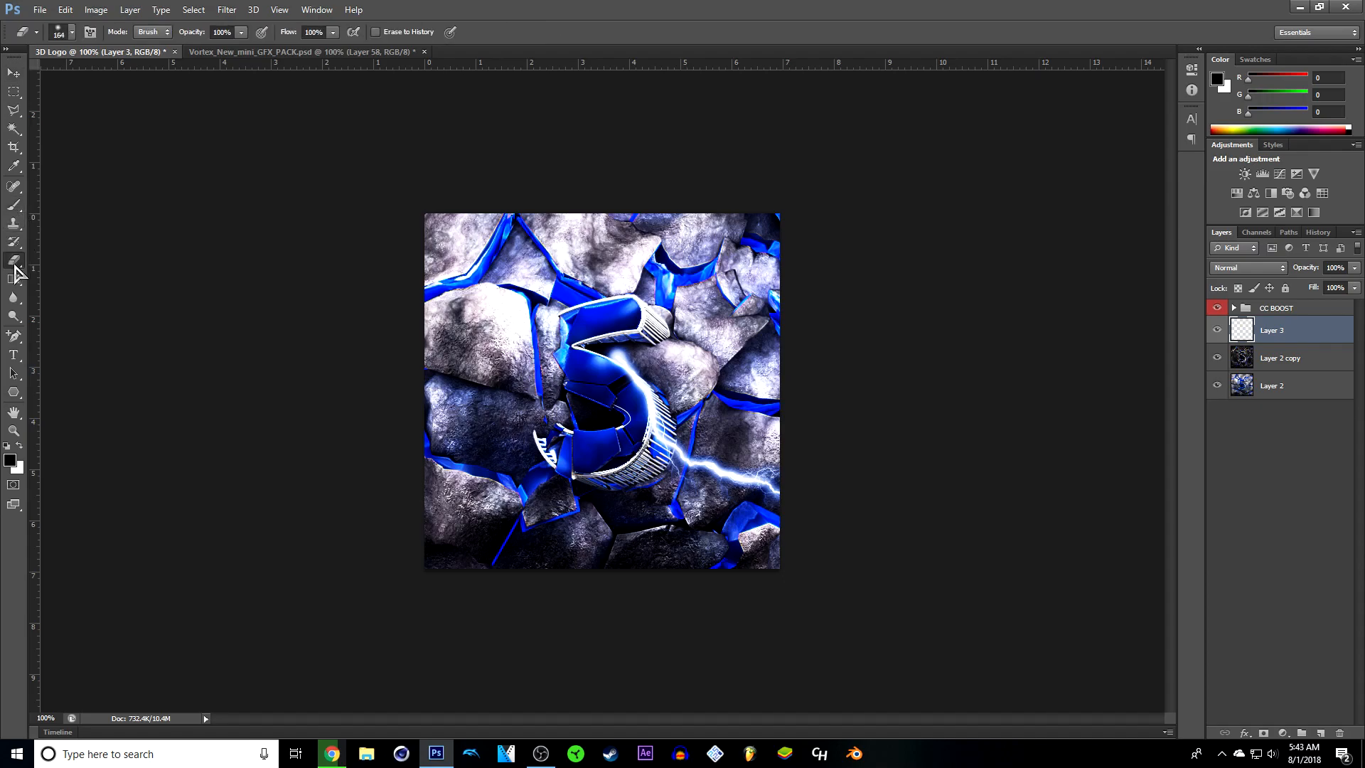
right_click(563, 301)
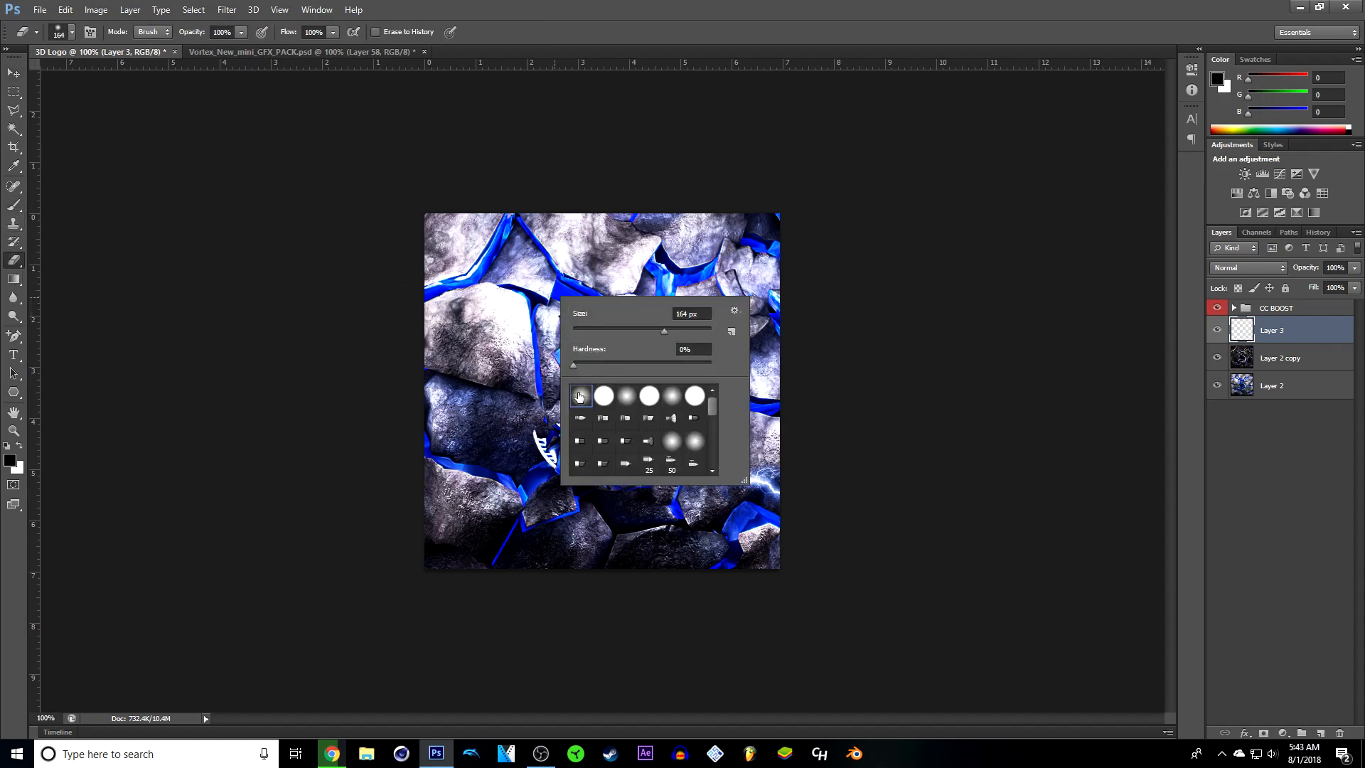
click(981, 333)
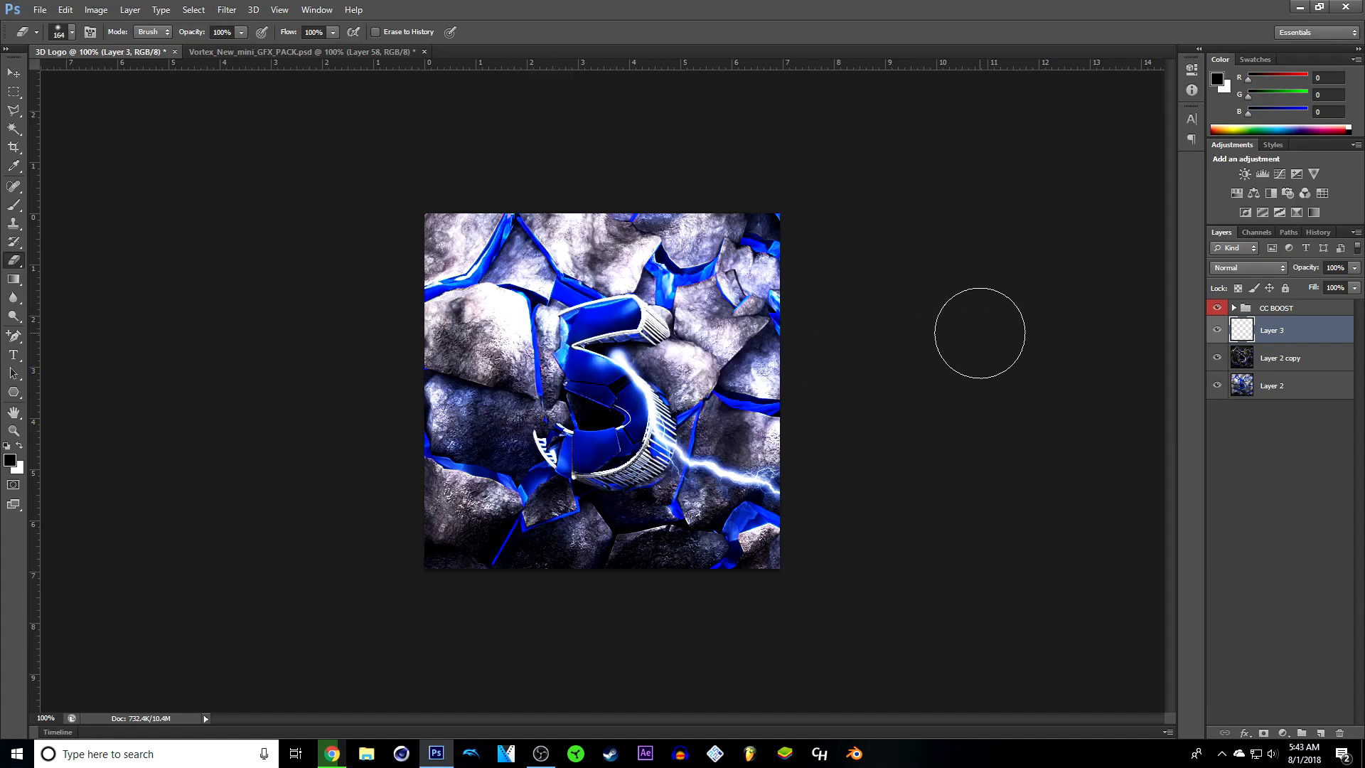
mouse_move(781, 456)
mouse_down()
mouse_move(725, 418)
mouse_move(686, 512)
mouse_move(684, 473)
mouse_up()
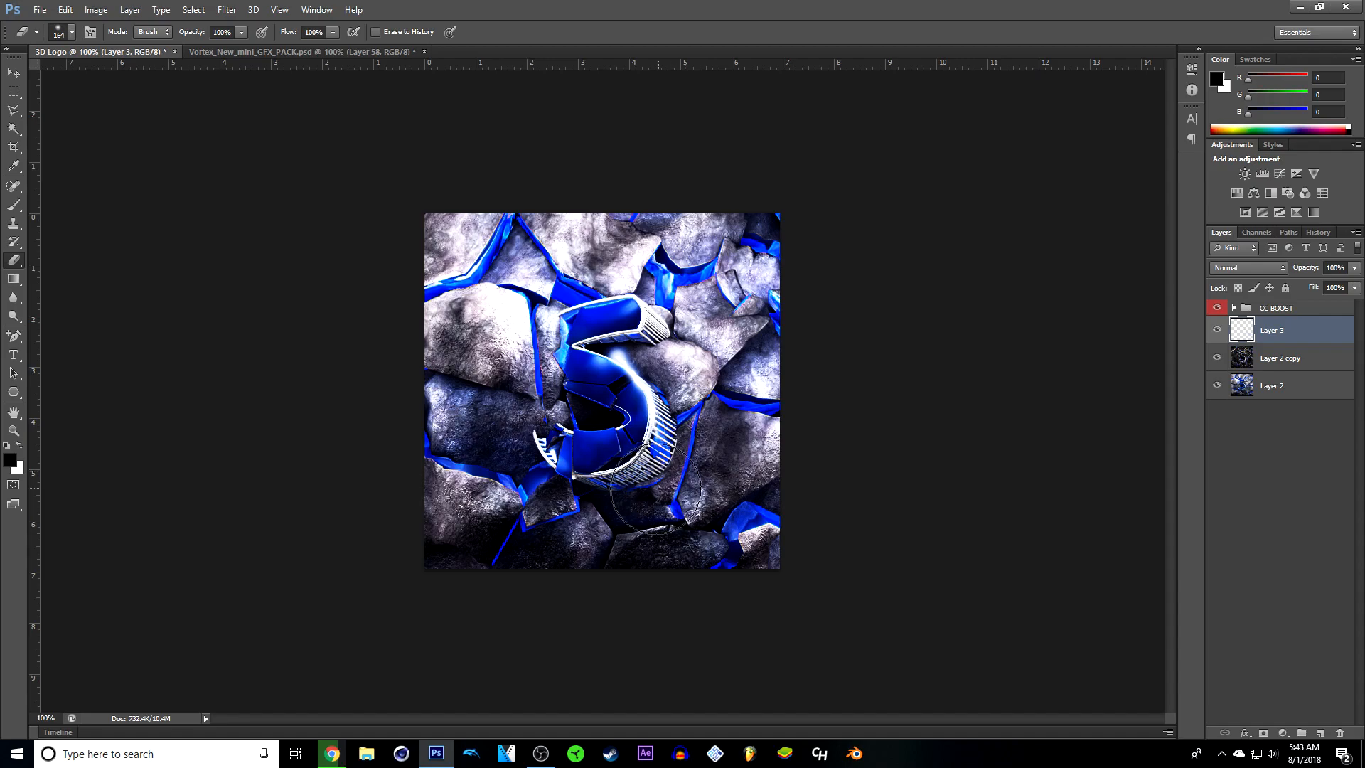
drag(619, 299, 605, 321)
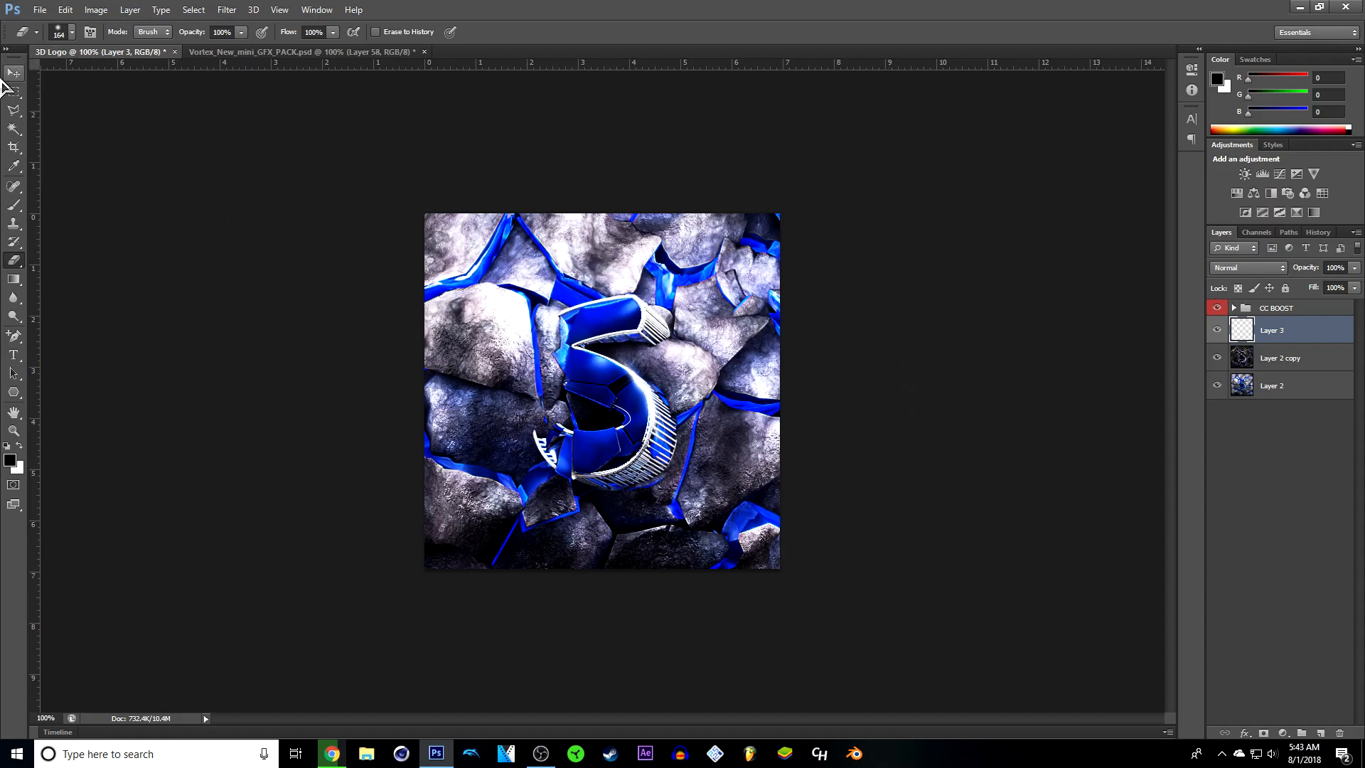
Hide Layer 58 in Vortex_New_mini_GFX_PACK.psd and collapse the Lightning group
click(300, 53)
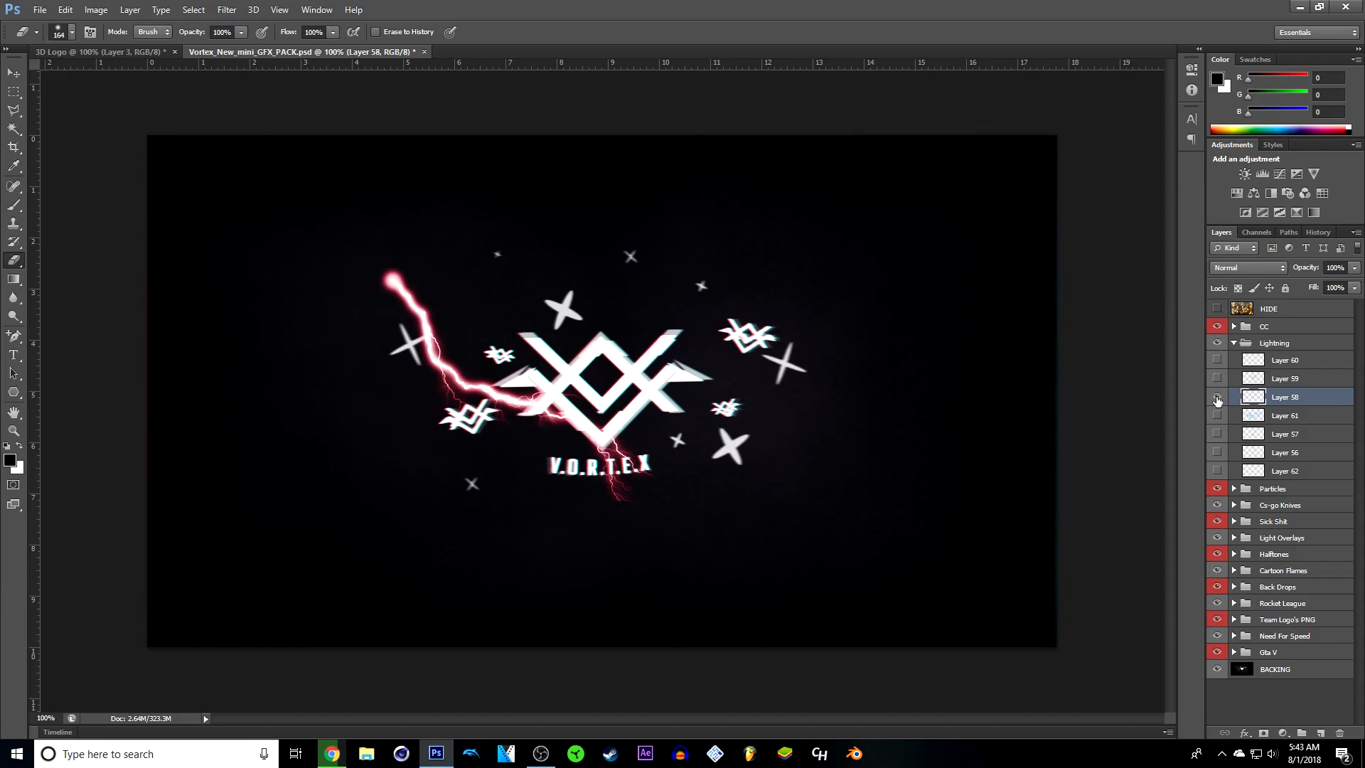
click(1217, 399)
click(1234, 343)
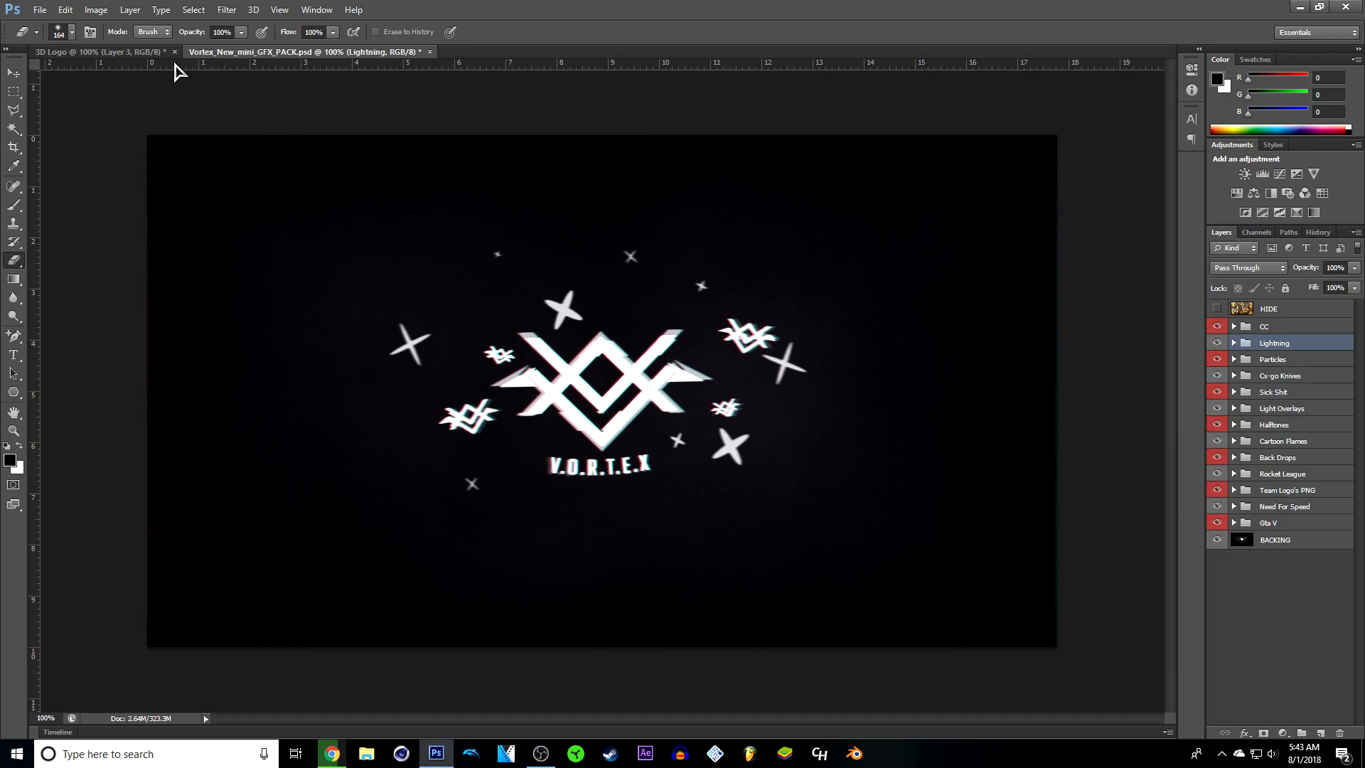
click(147, 53)
key(v)
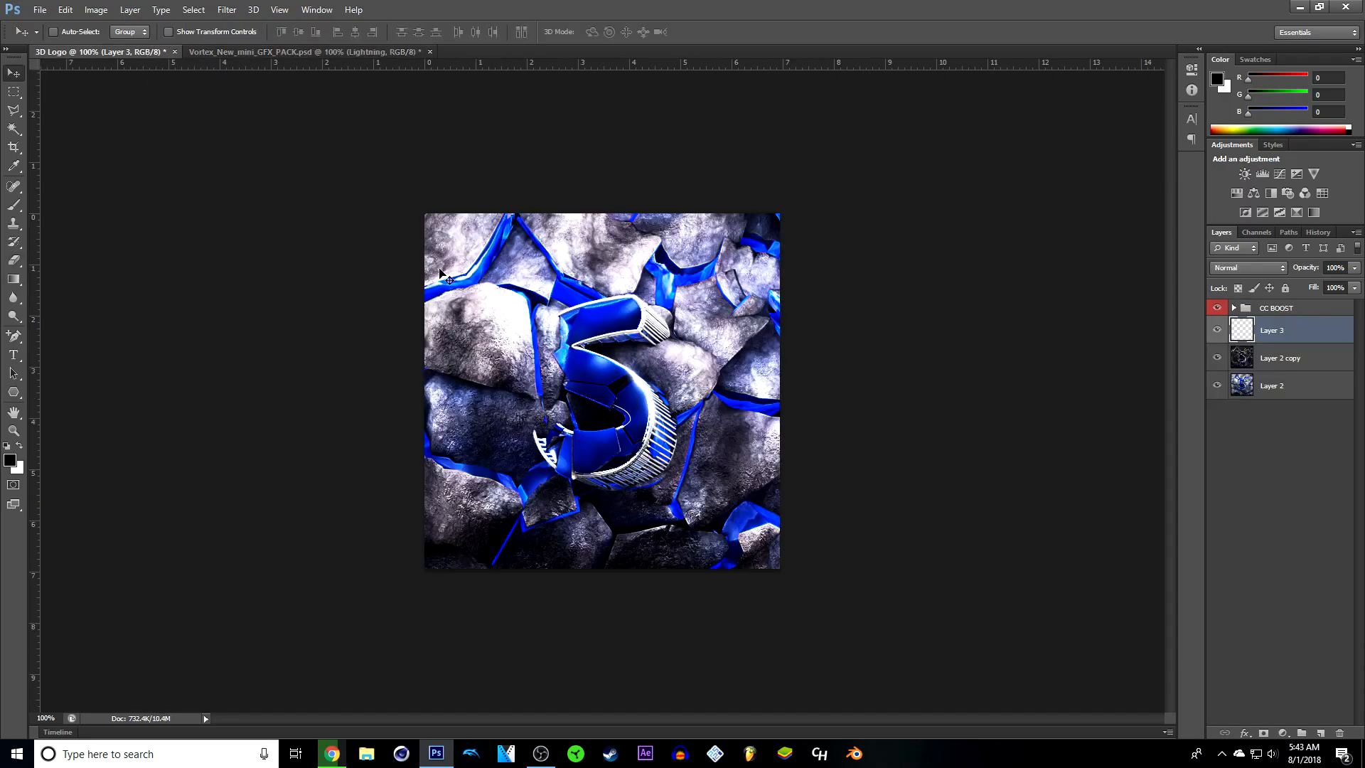
click(299, 53)
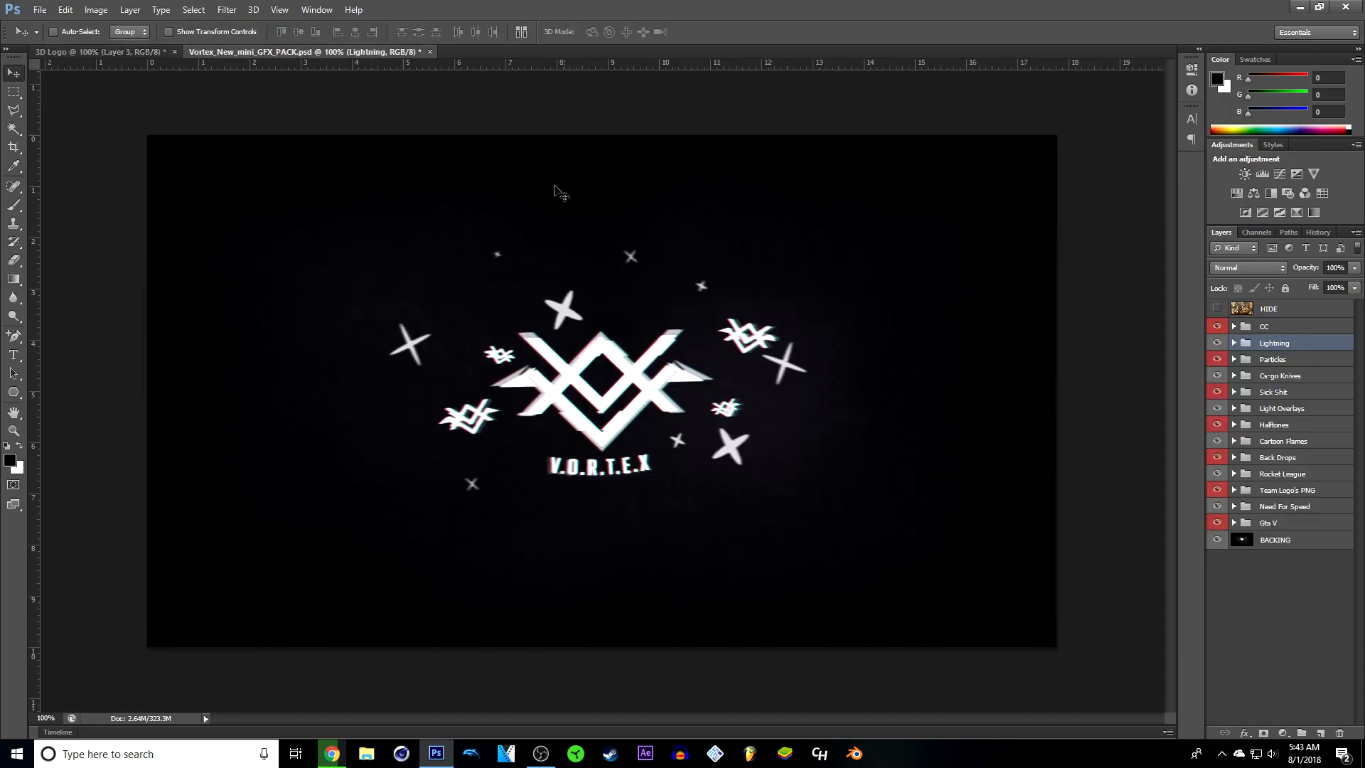
click(1234, 343)
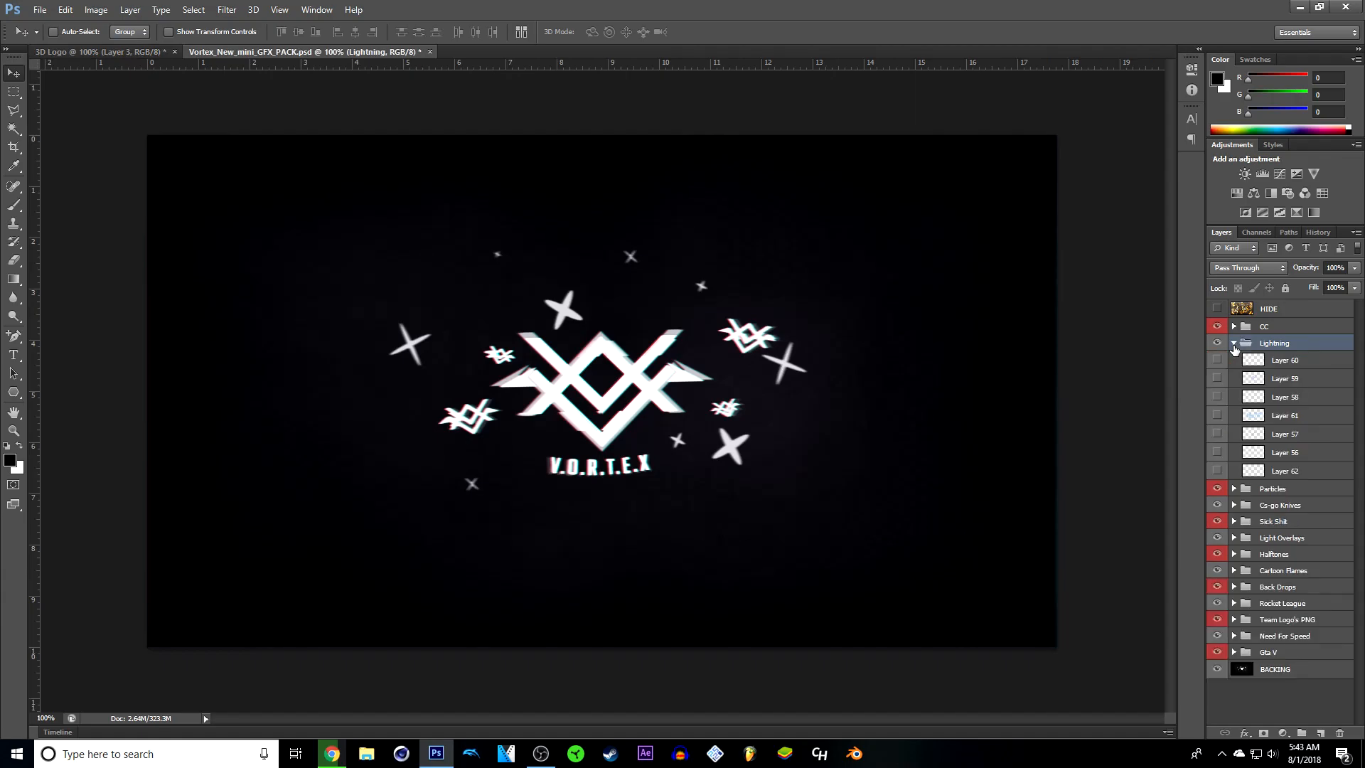
click(1234, 343)
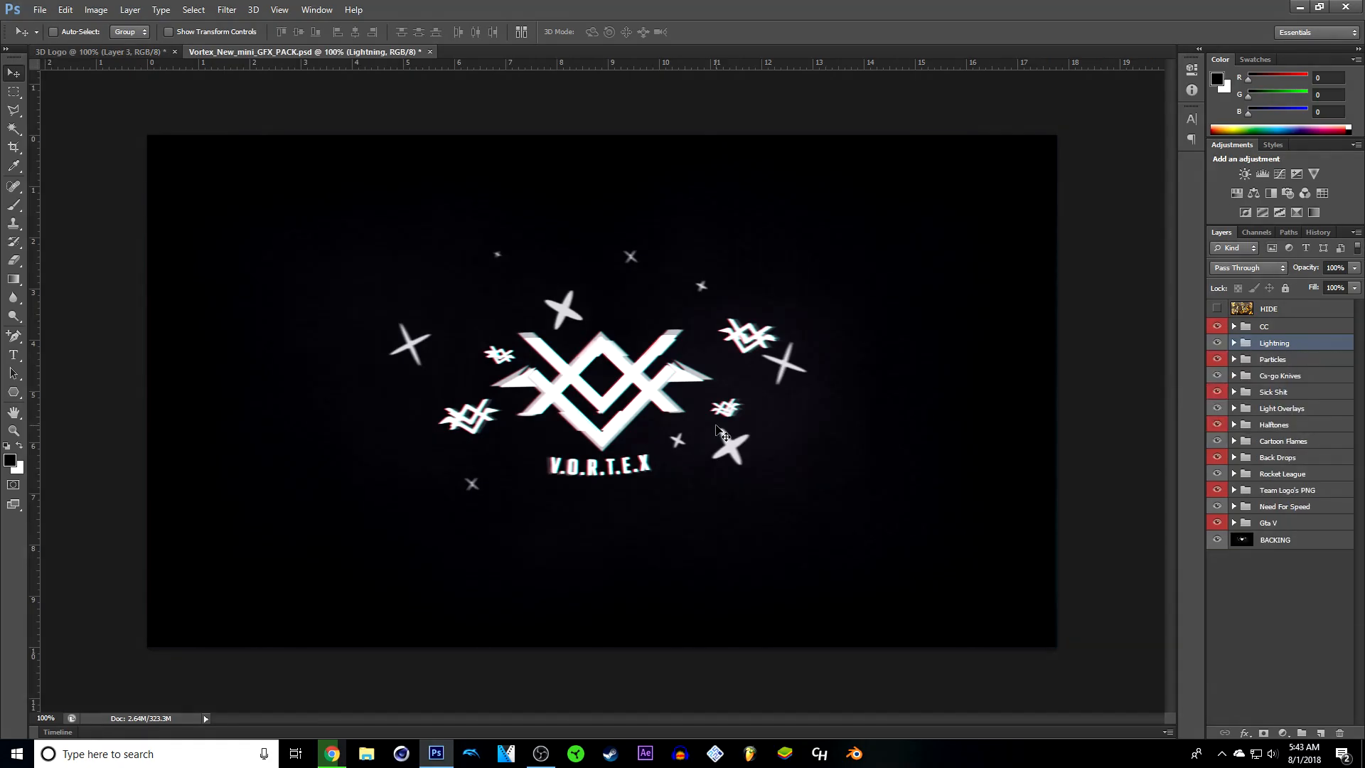